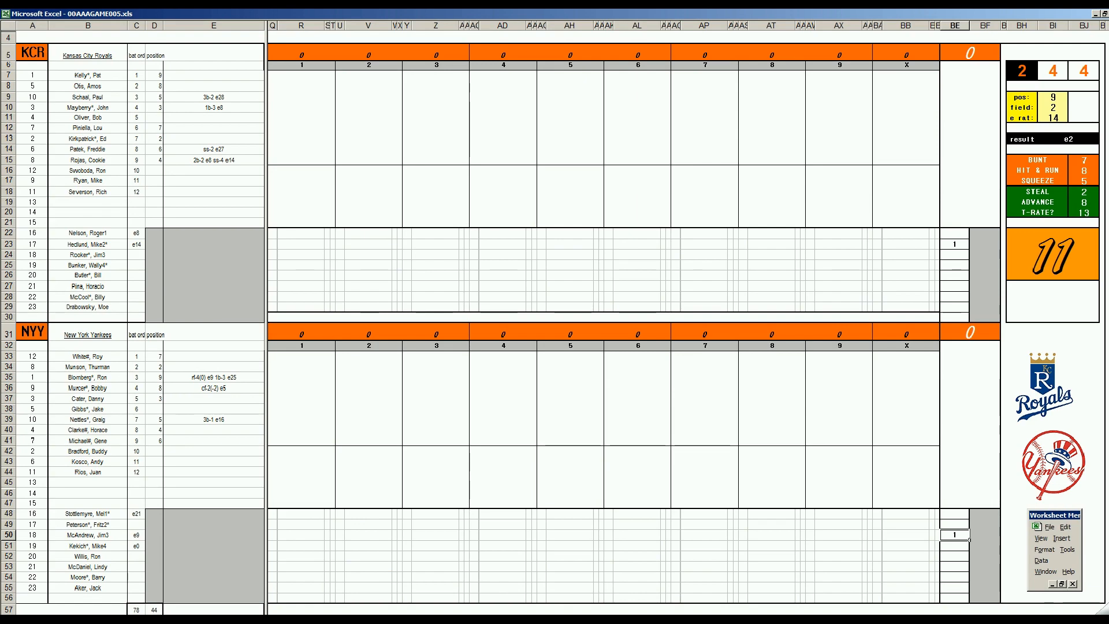
Switch to the 1980 expansion stats workbook's playoff sheet and examine the SEA–BUR and OHP–OAK rows under Five Game Eliminations
key("alt+Tab")
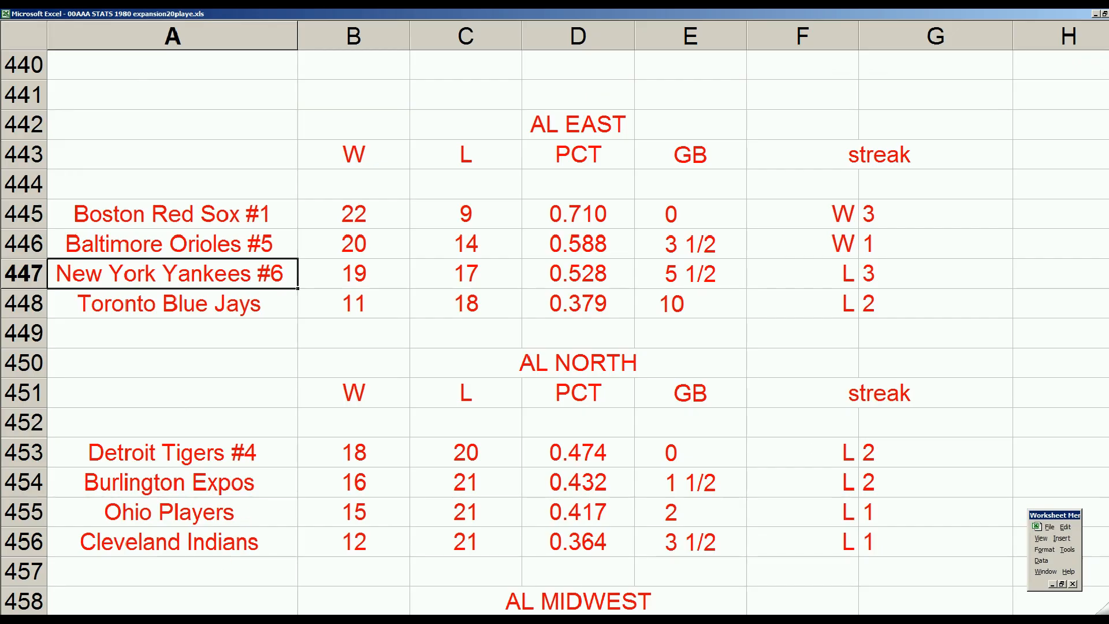
key("ctrl+Page_Down")
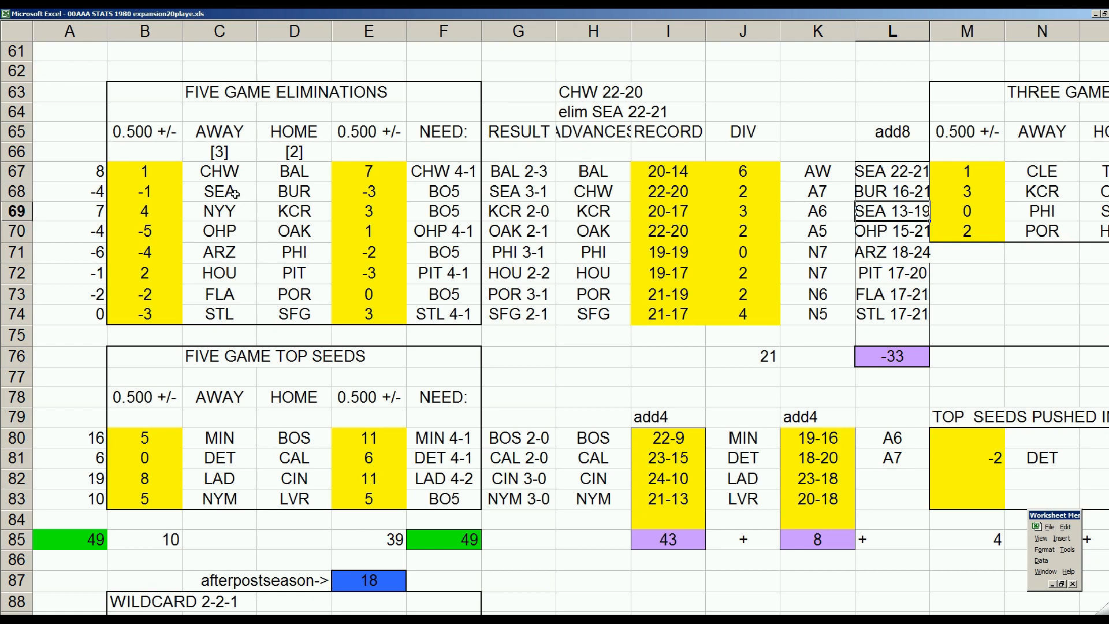
left_click_drag(102, 193, 419, 188)
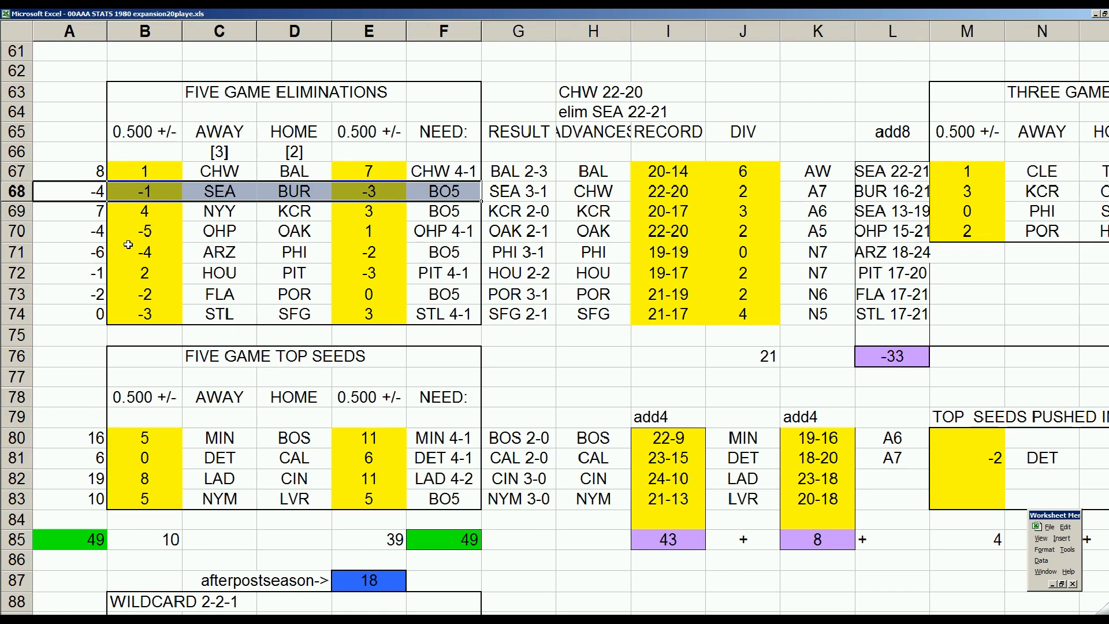
left_click_drag(87, 232, 442, 232)
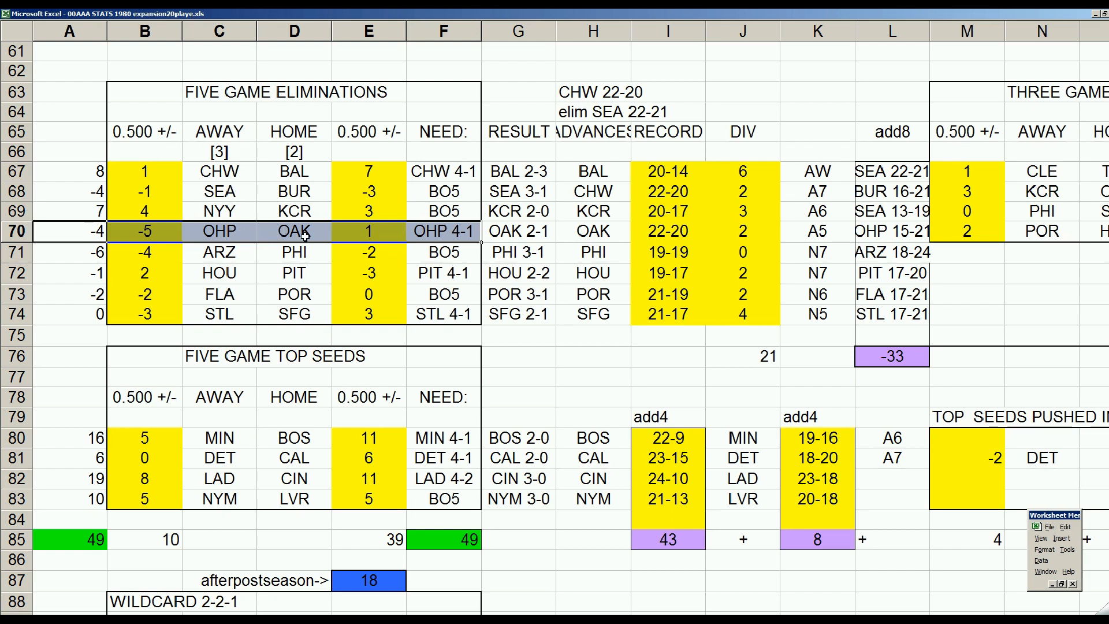
left_click_drag(595, 234, 745, 232)
Examine the CHW–BAL series in the Five Game Eliminations table, including its needed games, result and division margin
left_click(220, 191)
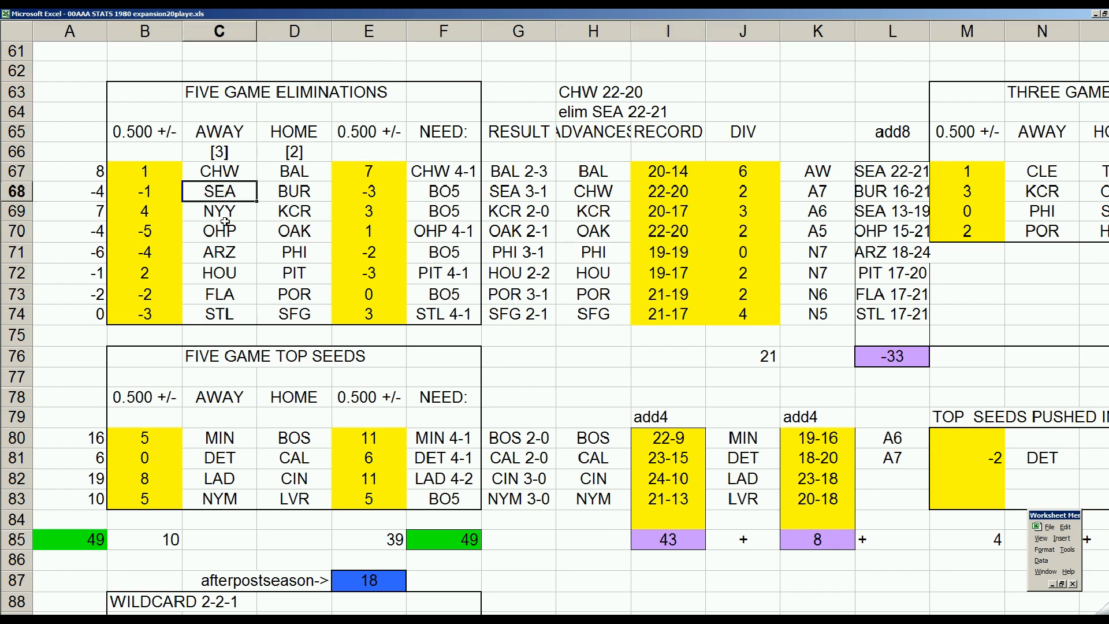
left_click(223, 172)
left_click(291, 172)
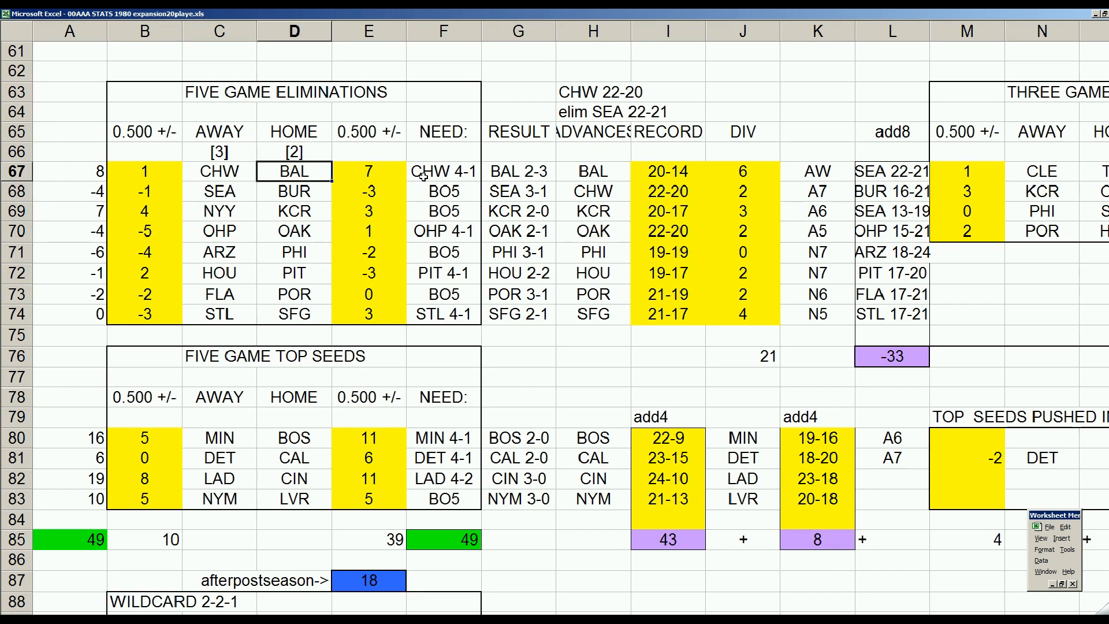
left_click(446, 172)
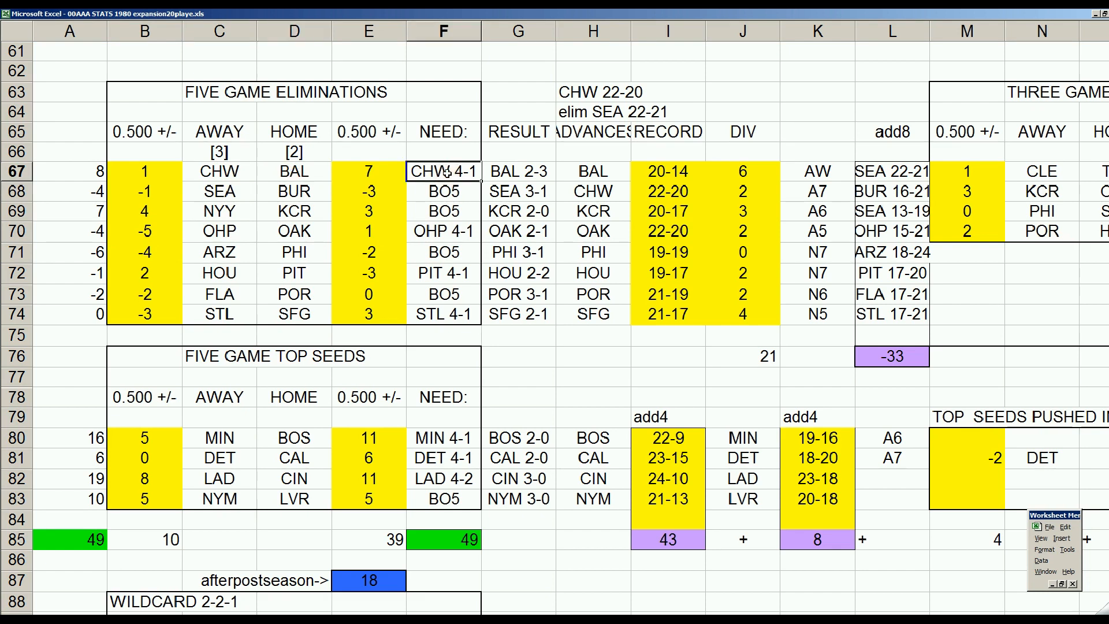
left_click(514, 172)
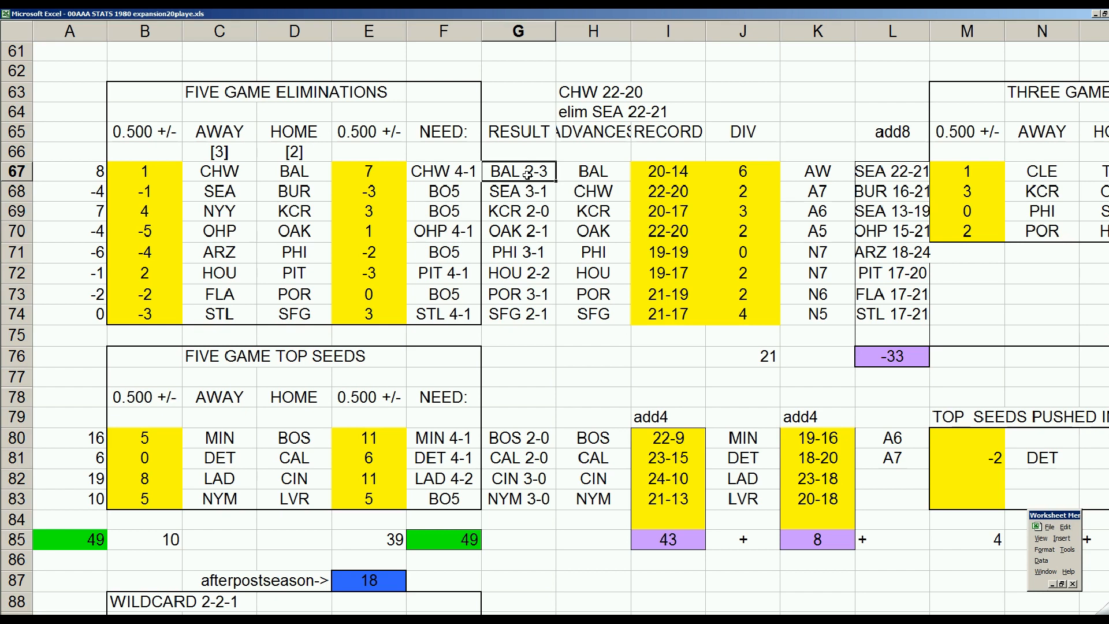
left_click(395, 173)
left_click(755, 176)
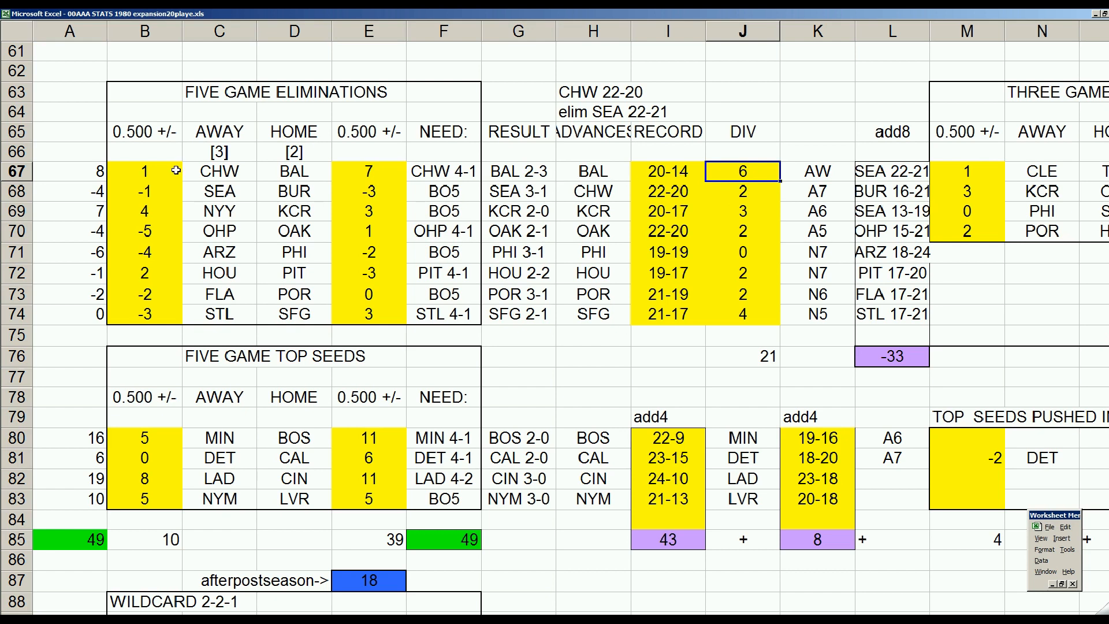
left_click(747, 191)
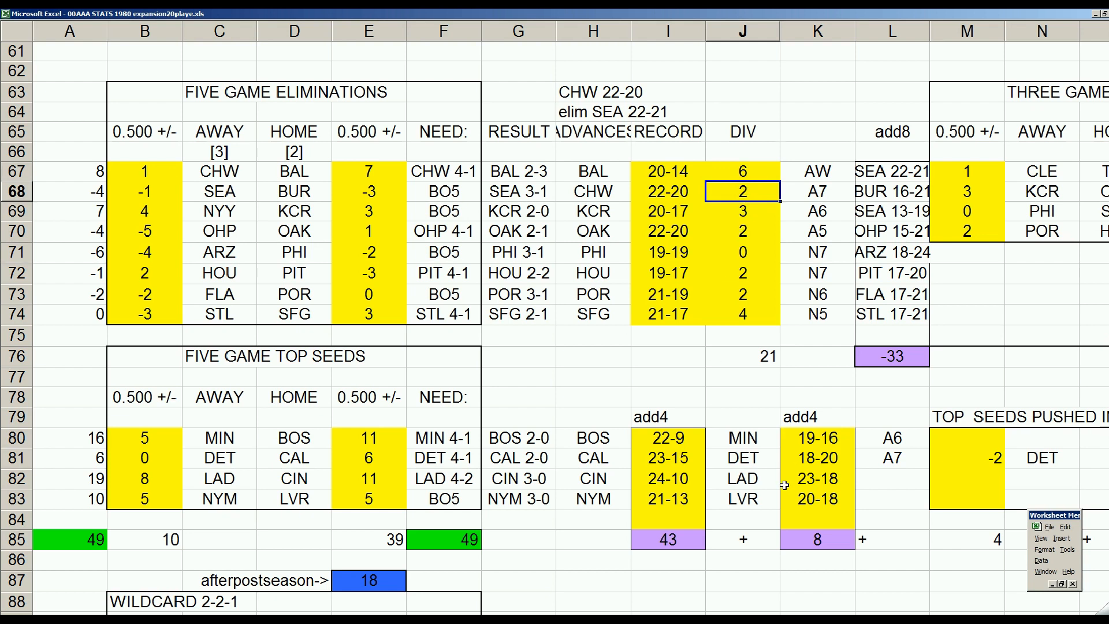
Examine the NYY–KCR series in the Five Game Eliminations table, comparing both teams' 0.500 +/- values and the teams advancing
left_click(211, 213)
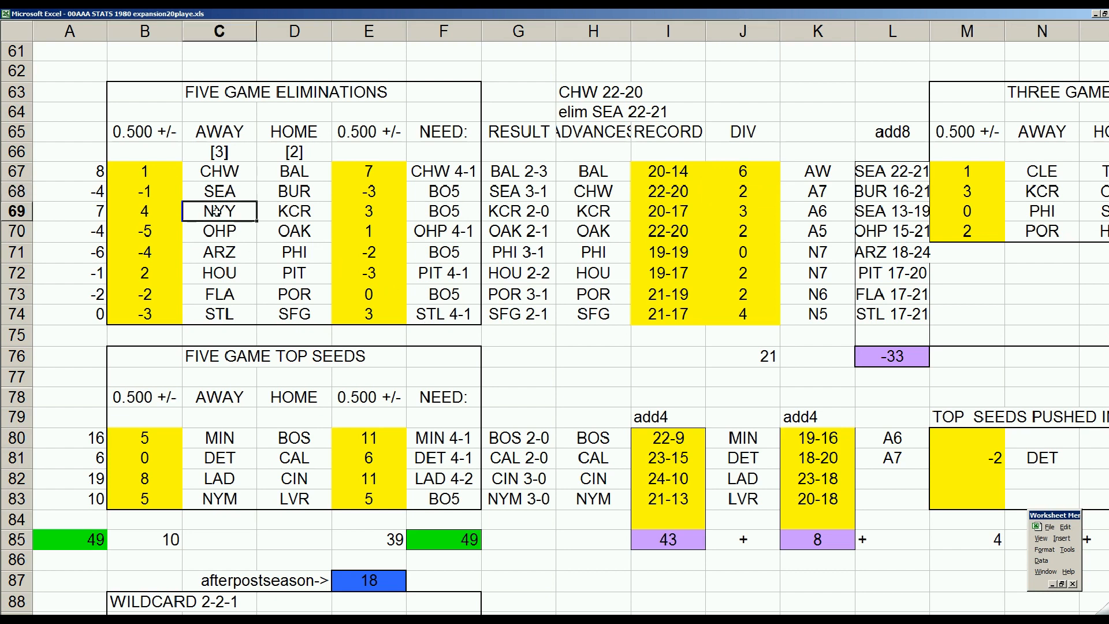
left_click(315, 209)
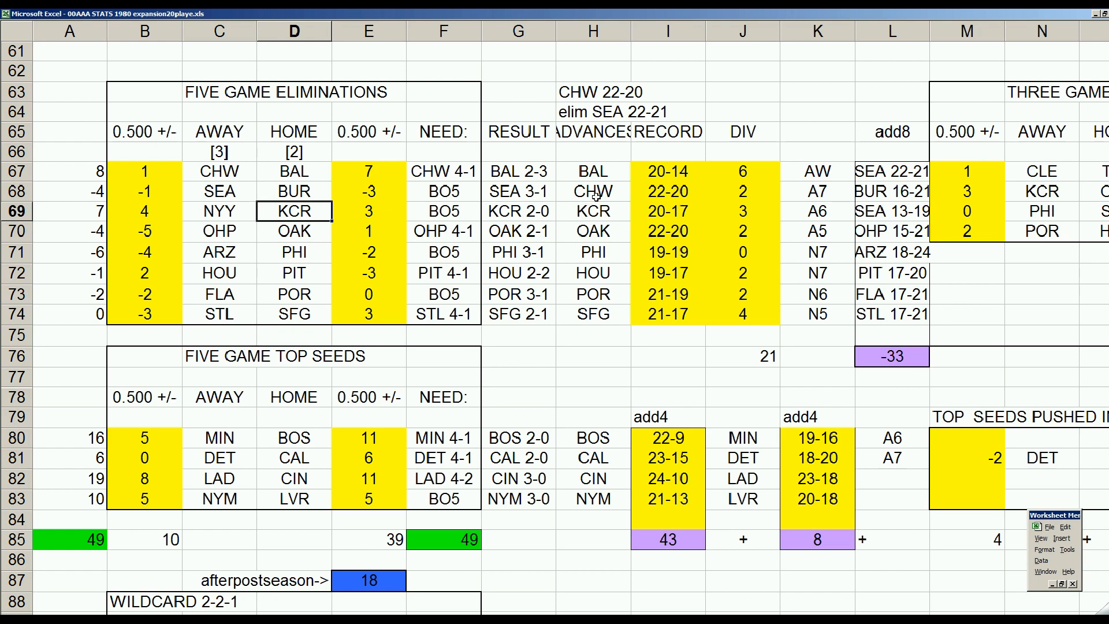
left_click(248, 195)
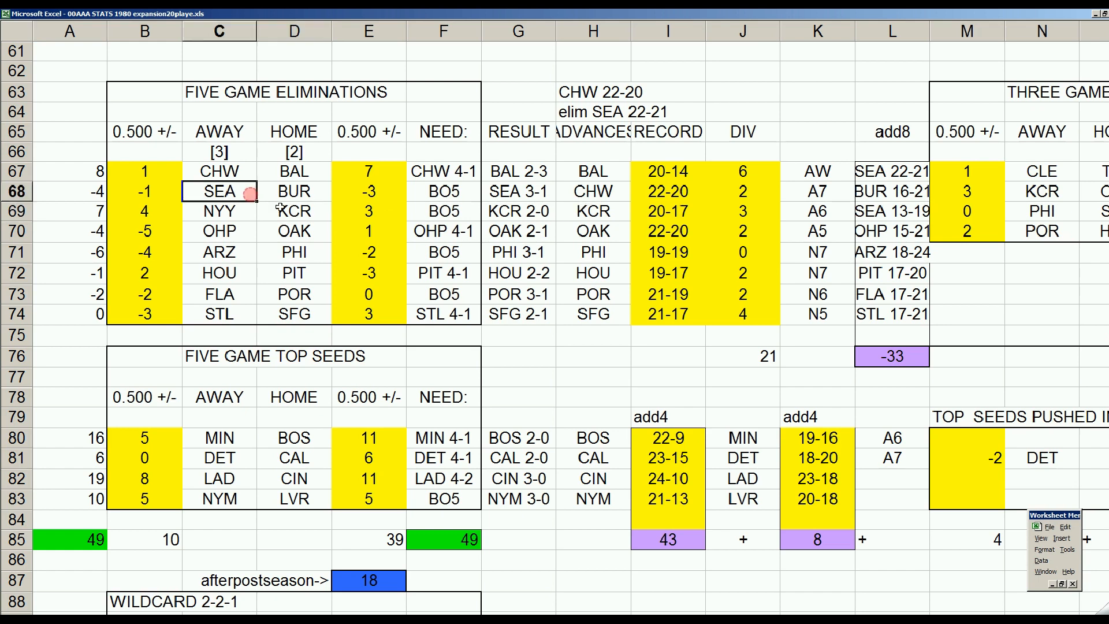
left_click(253, 217)
left_click(294, 214)
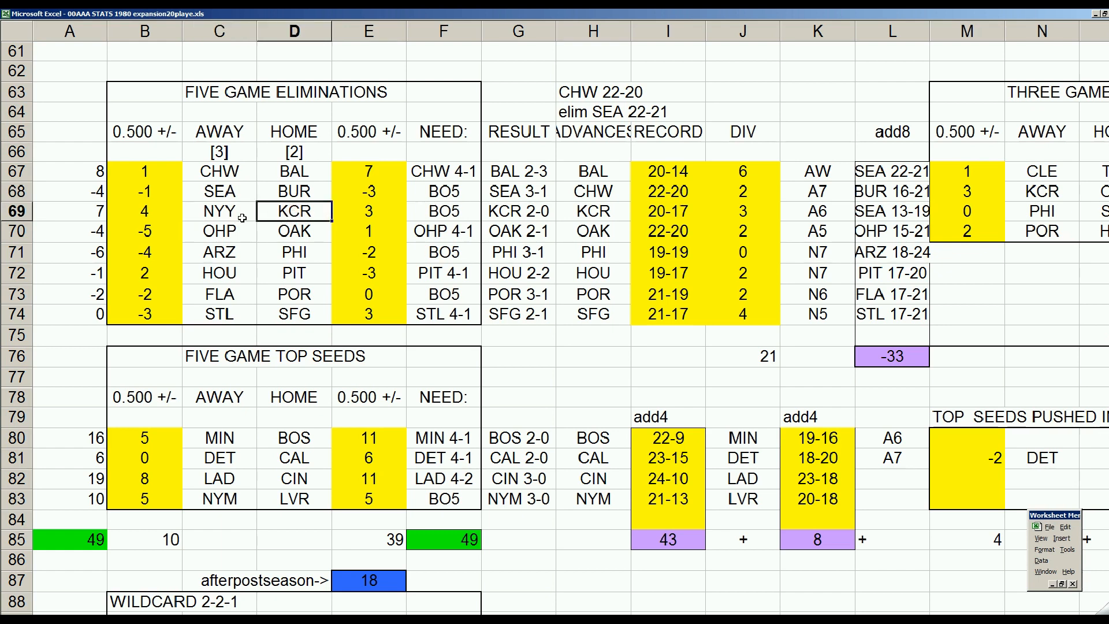
left_click(161, 211)
left_click(377, 210)
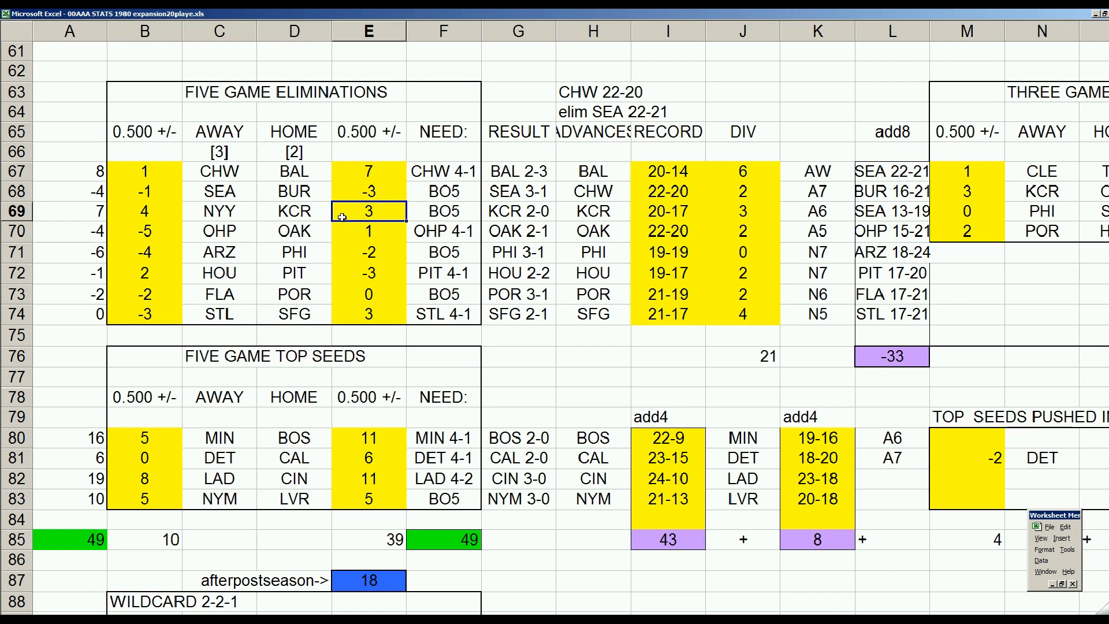
left_click(239, 213)
left_click(291, 214)
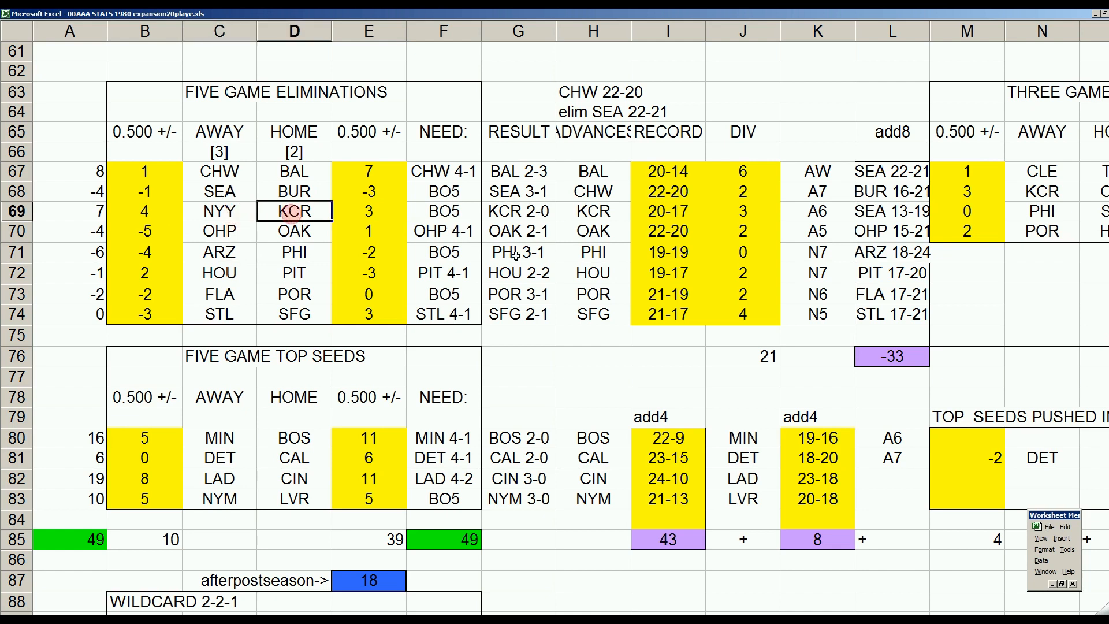
left_click(600, 231)
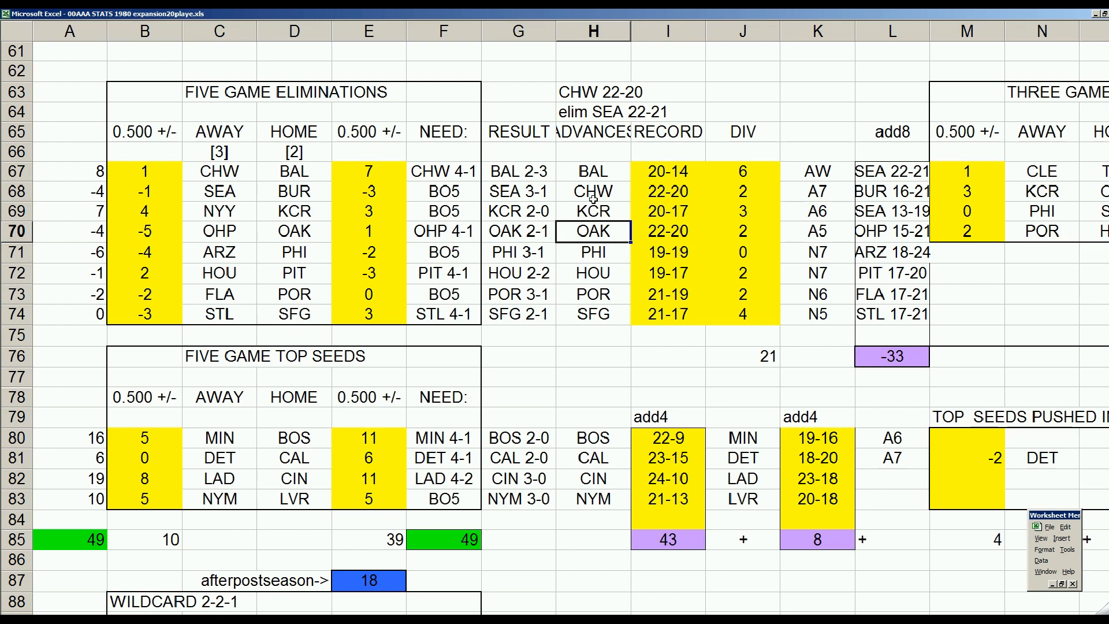
left_click(327, 211)
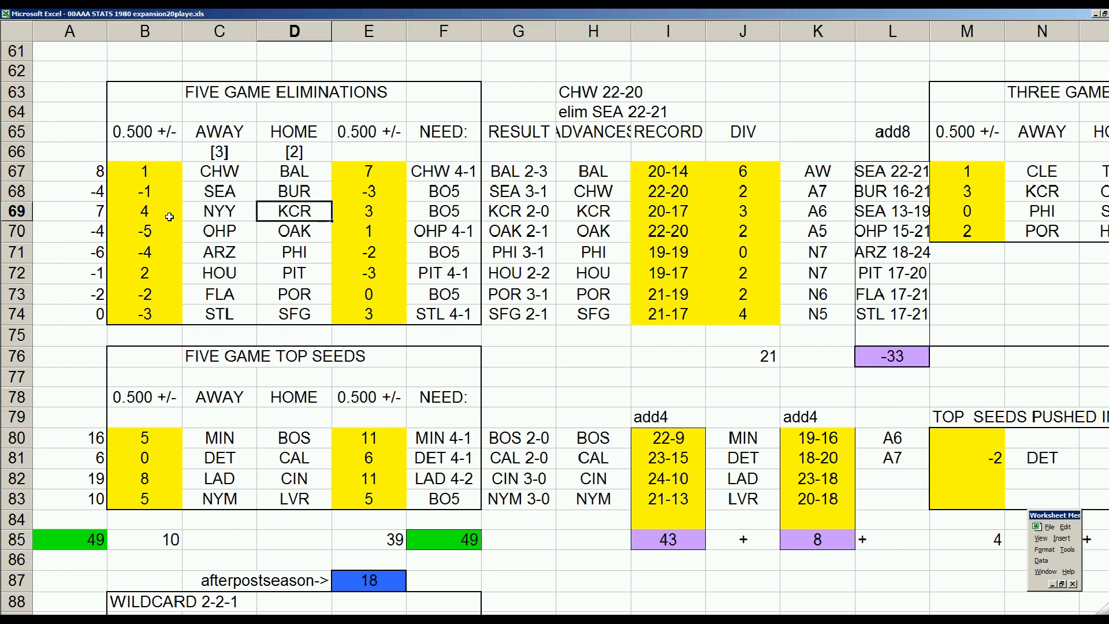
left_click(220, 213)
left_click(306, 213)
Switch to the 81nyykcr.xls scoresheet and review the New York and Kansas City pitching lines
left_click(300, 619)
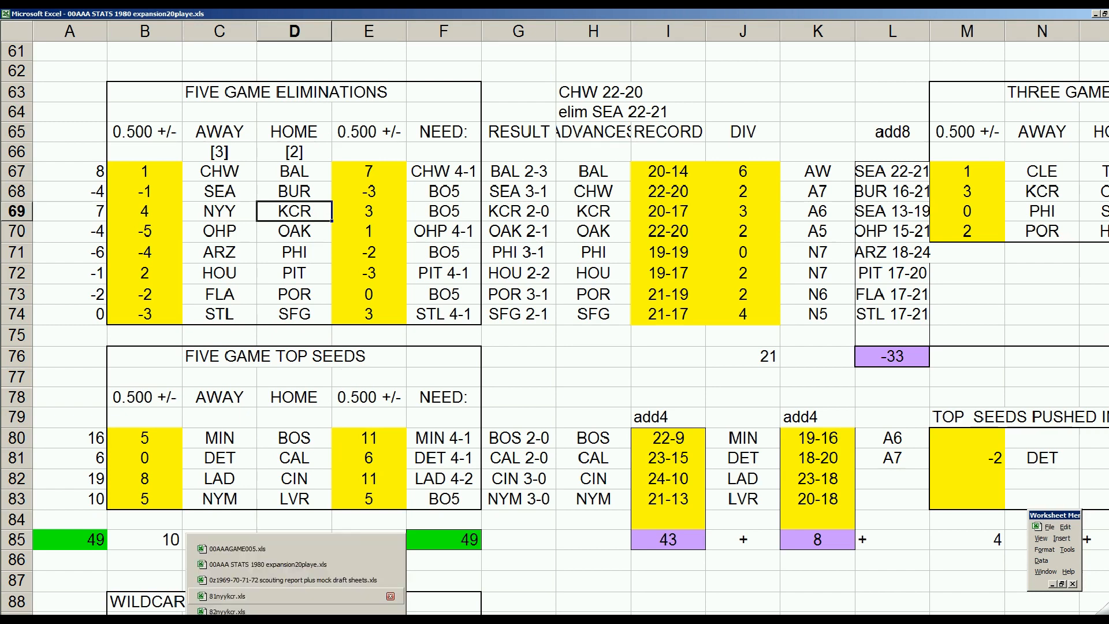
left_click(301, 608)
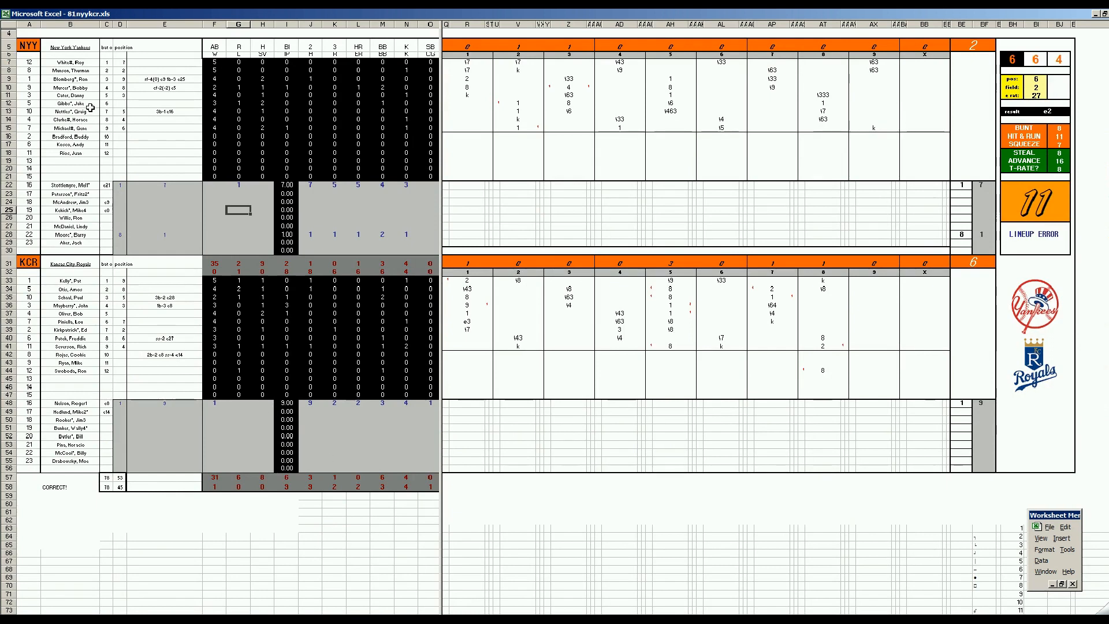
left_click(143, 196)
left_click(224, 435)
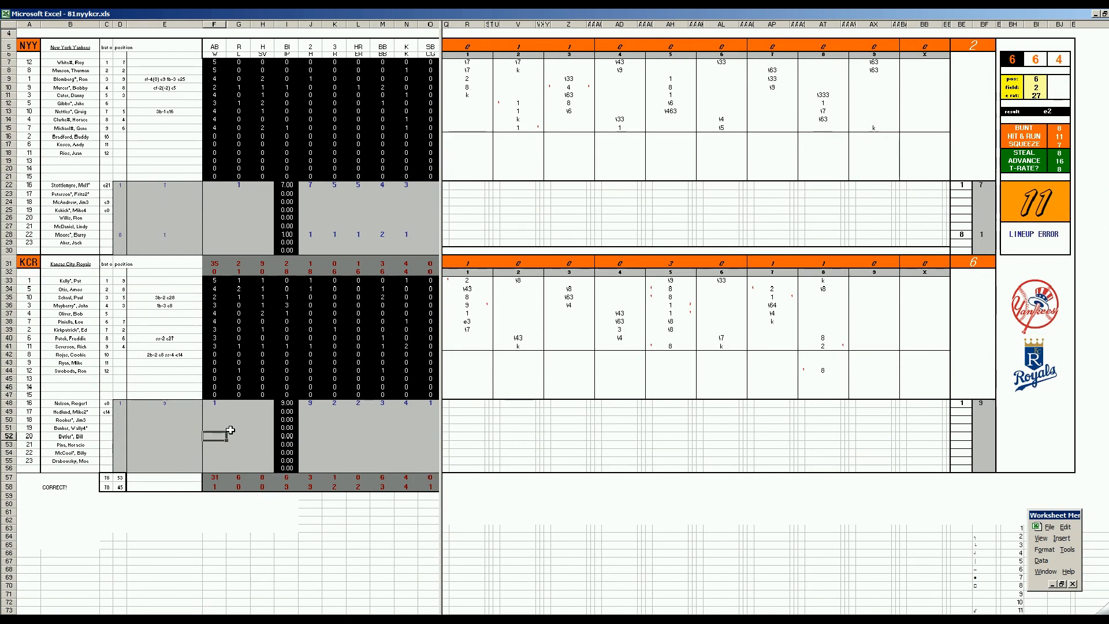
left_click(215, 403)
type("1")
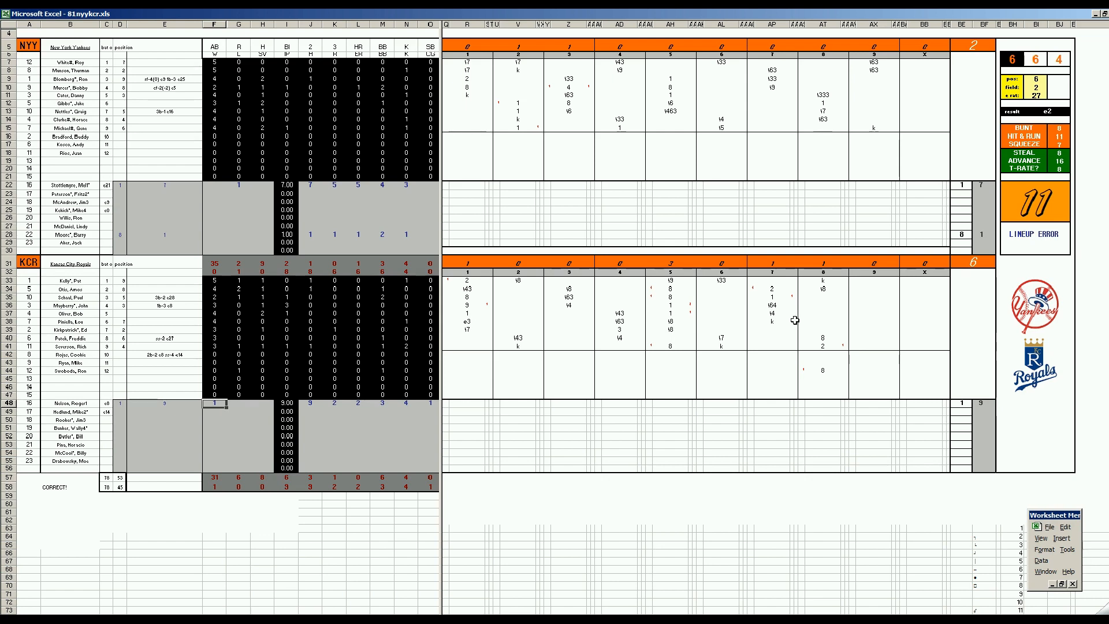
left_click(988, 298)
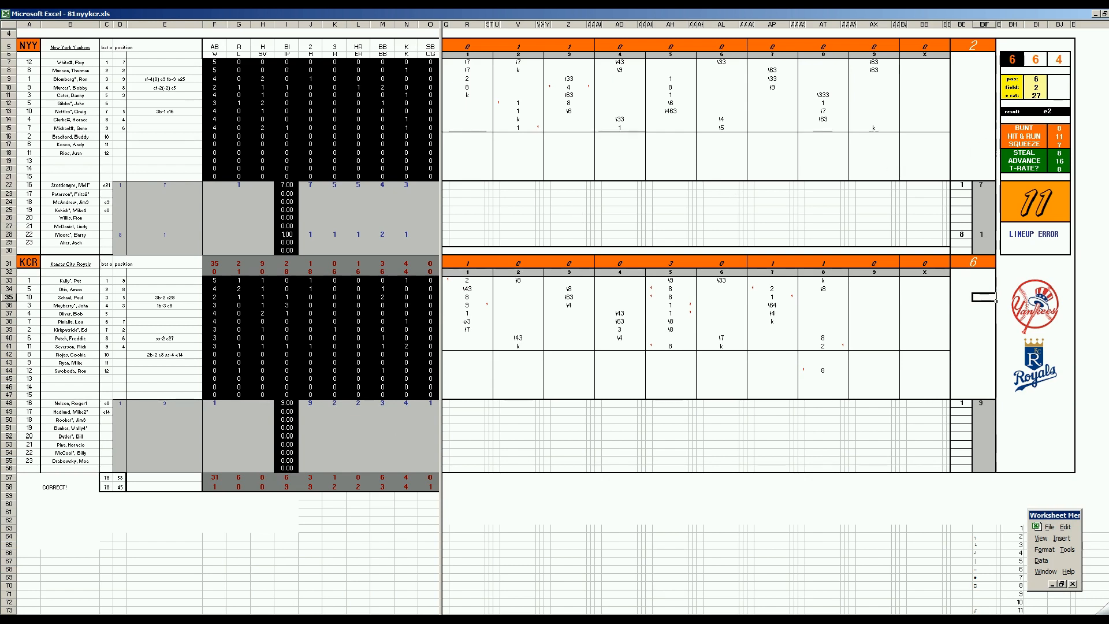
Close the 81nyykcr.xls workbook and return to the playoff sheet
right_click(373, 619)
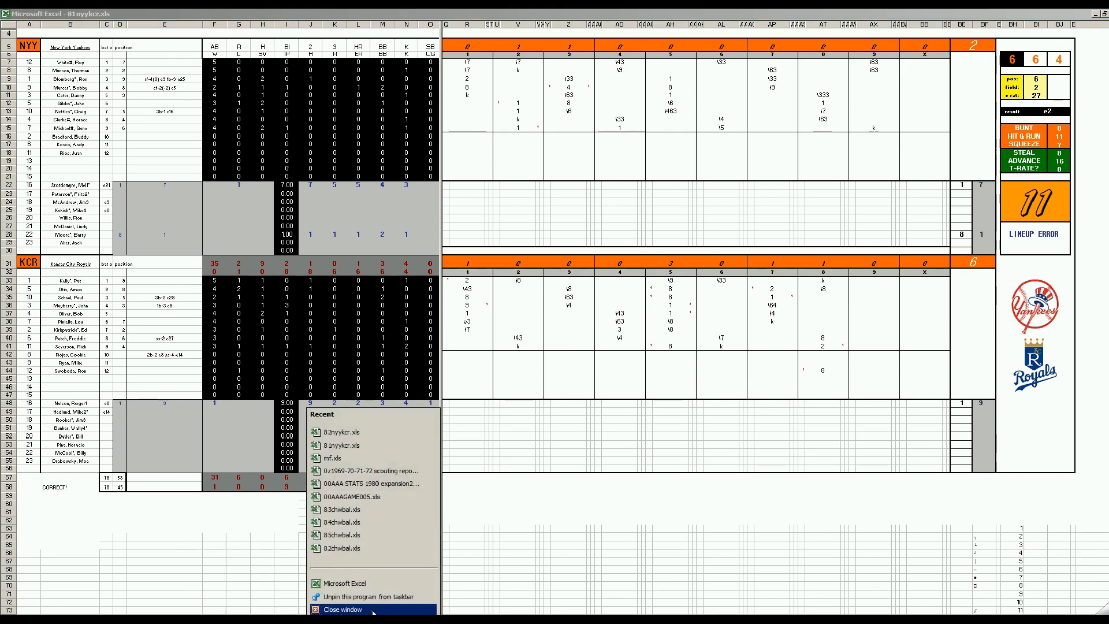
left_click(372, 610)
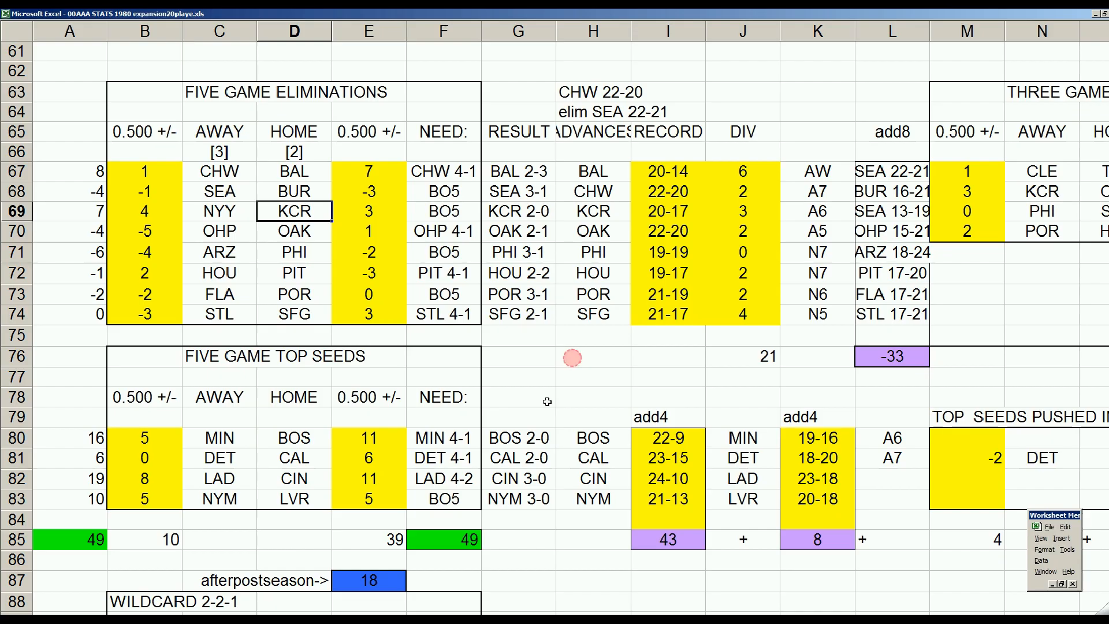
left_click(562, 355)
Switch to the 82nyykcr.xls scoresheet and review both starting pitchers and Kansas City's first-inning at-bats
left_click(375, 620)
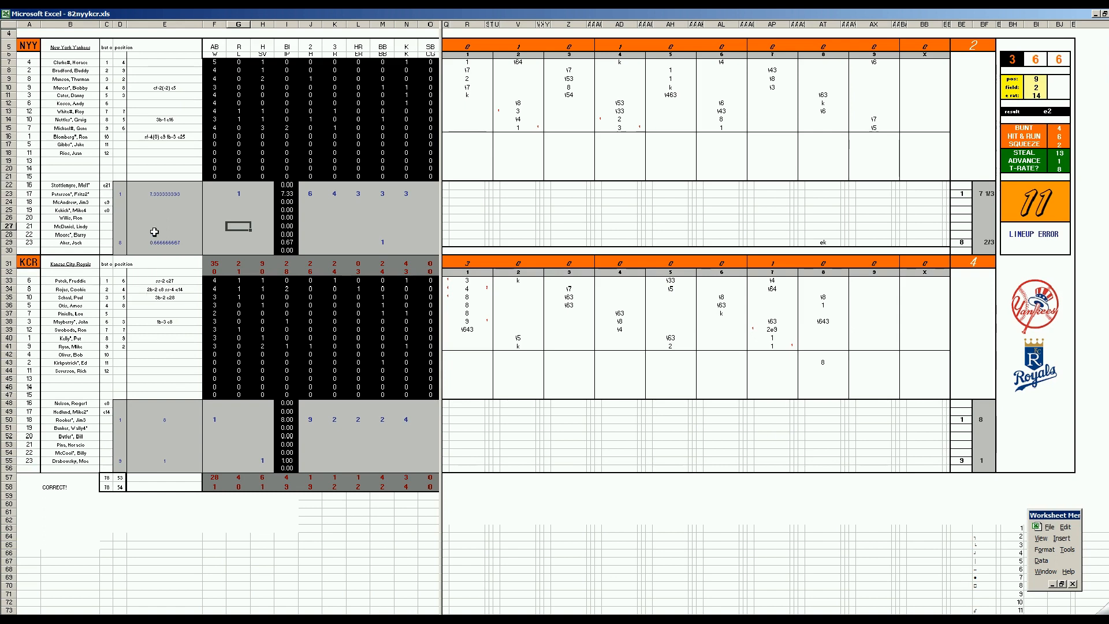
left_click(167, 194)
left_click(170, 418)
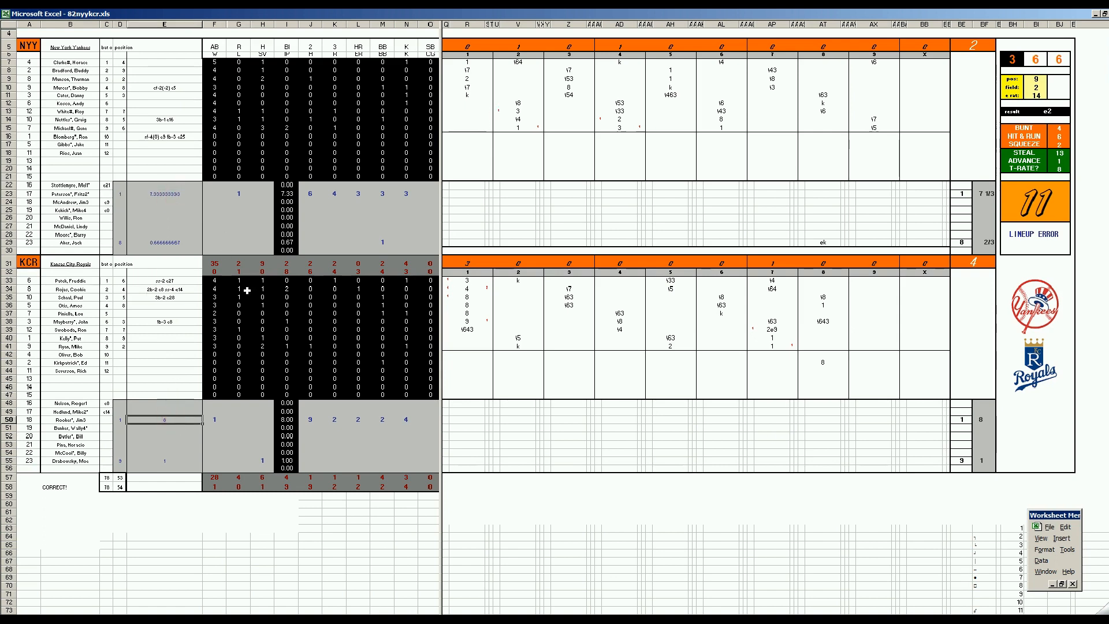
left_click(469, 281)
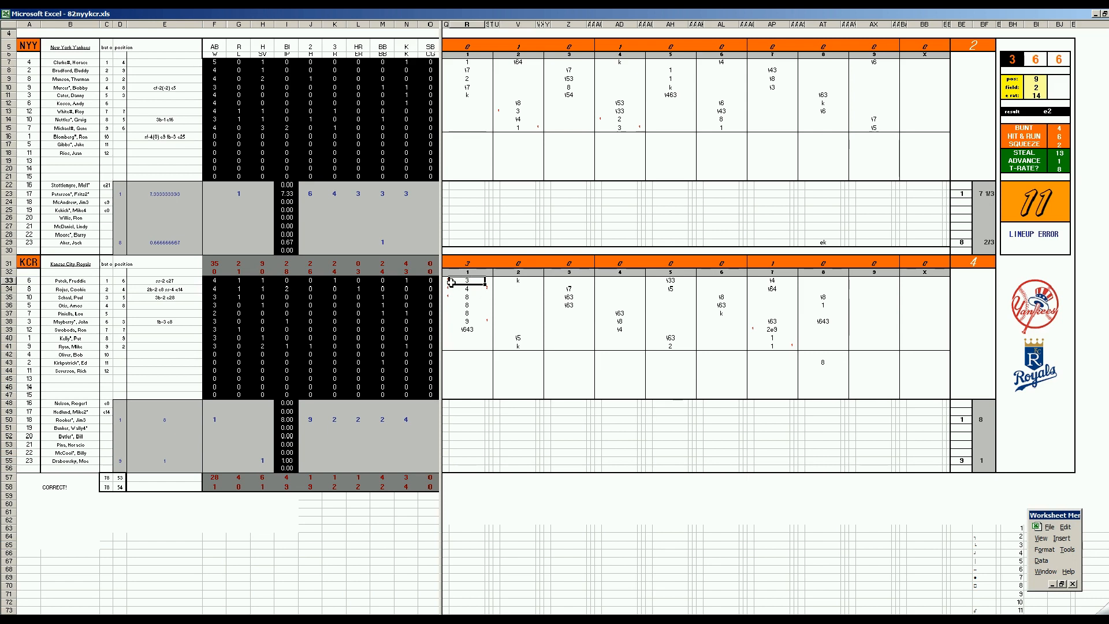
left_click(467, 291)
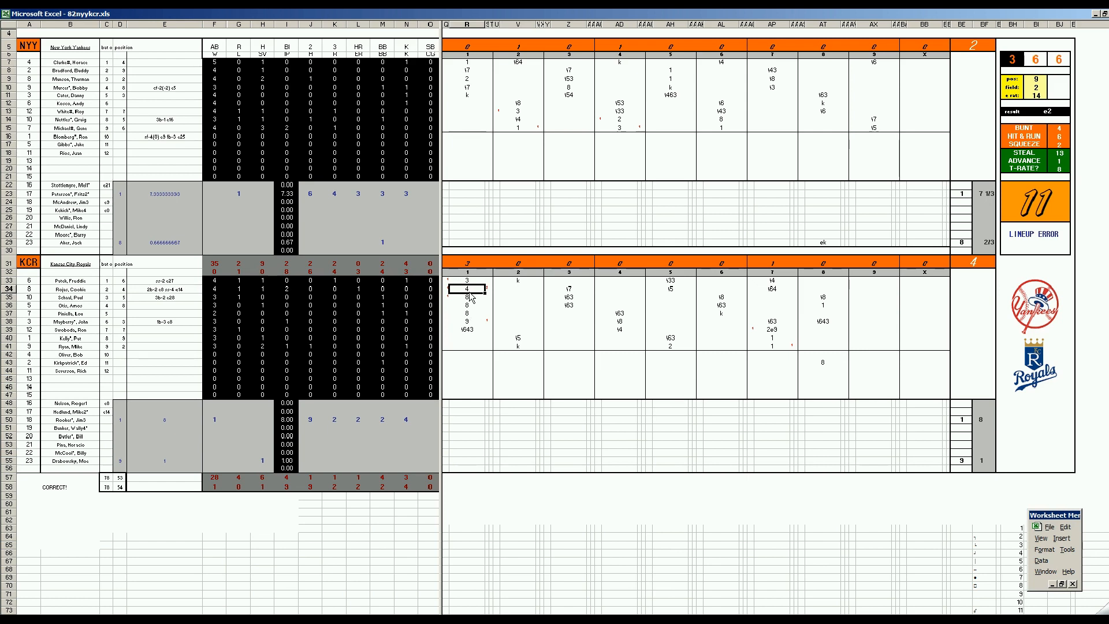
left_click(477, 323)
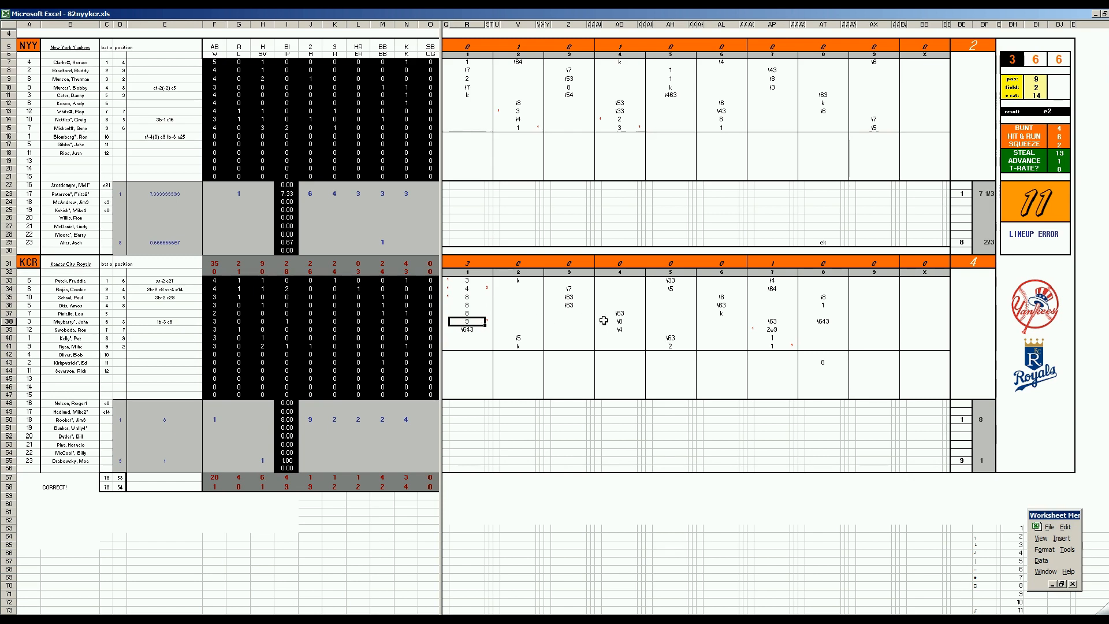
Review New York's second-, fourth- and ninth-inning batting, Kansas City's seventh-inning batting, its relief pitcher entry and its leadoff hitter
left_click(520, 111)
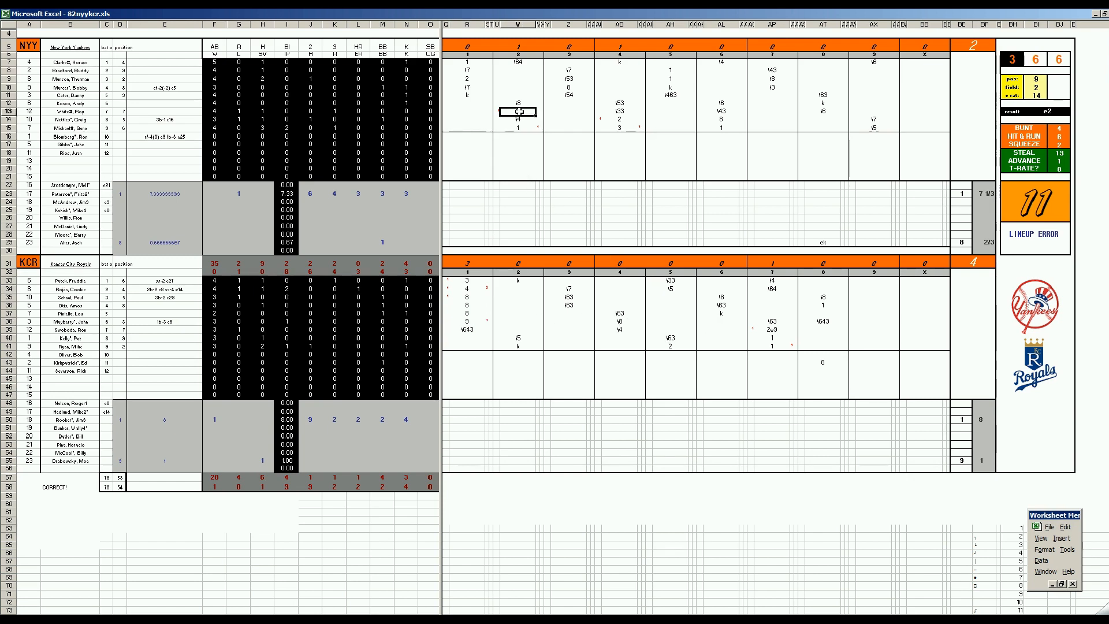
left_click(623, 118)
left_click(771, 328)
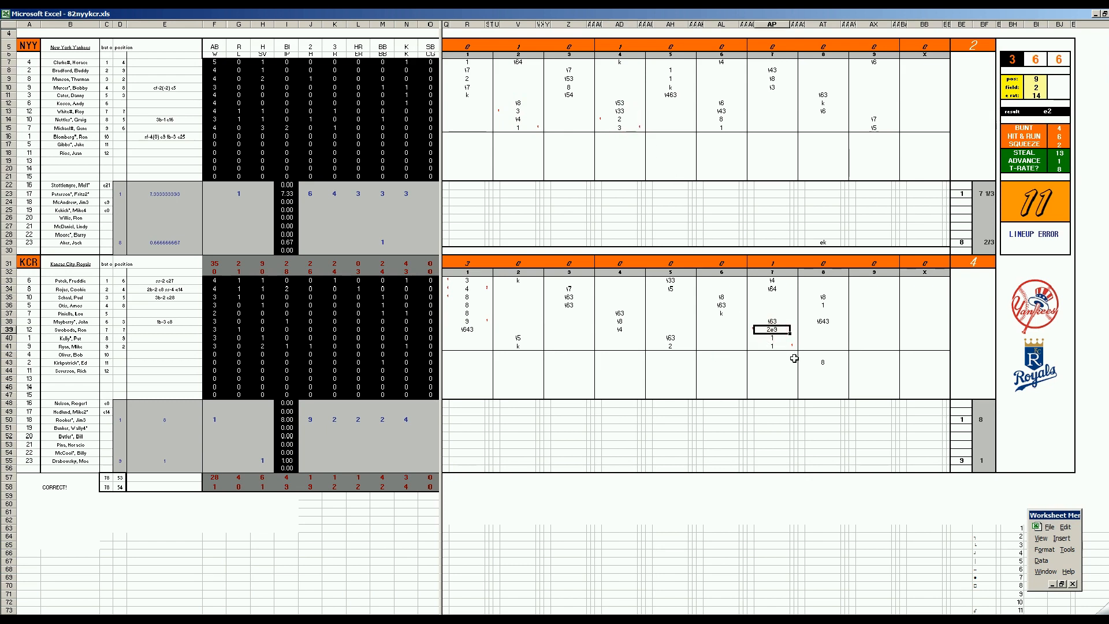
left_click(965, 461)
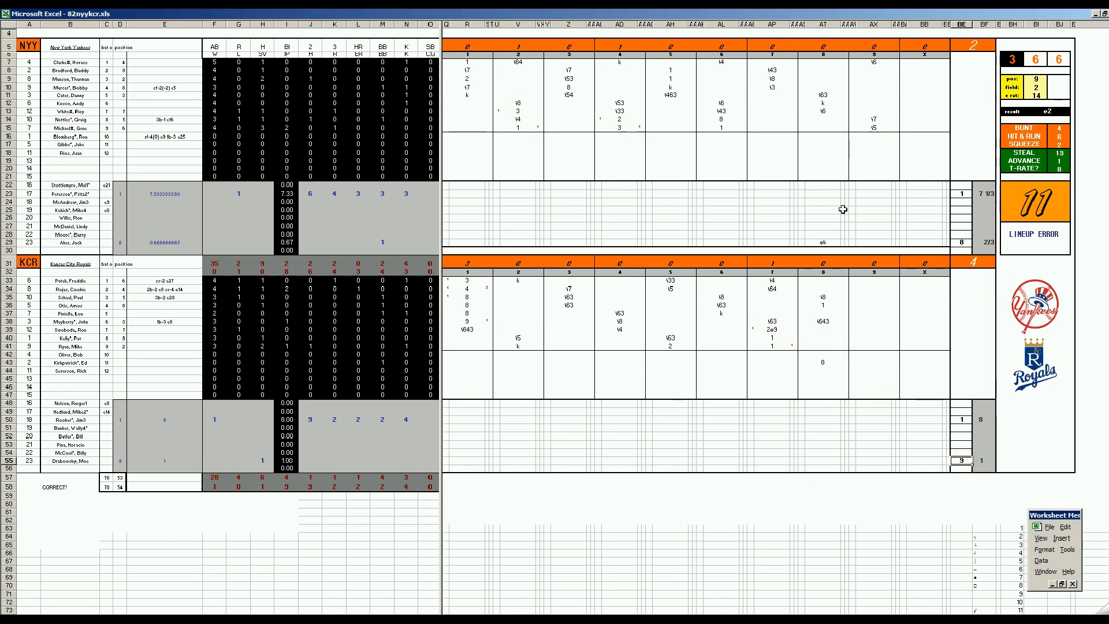
left_click(873, 93)
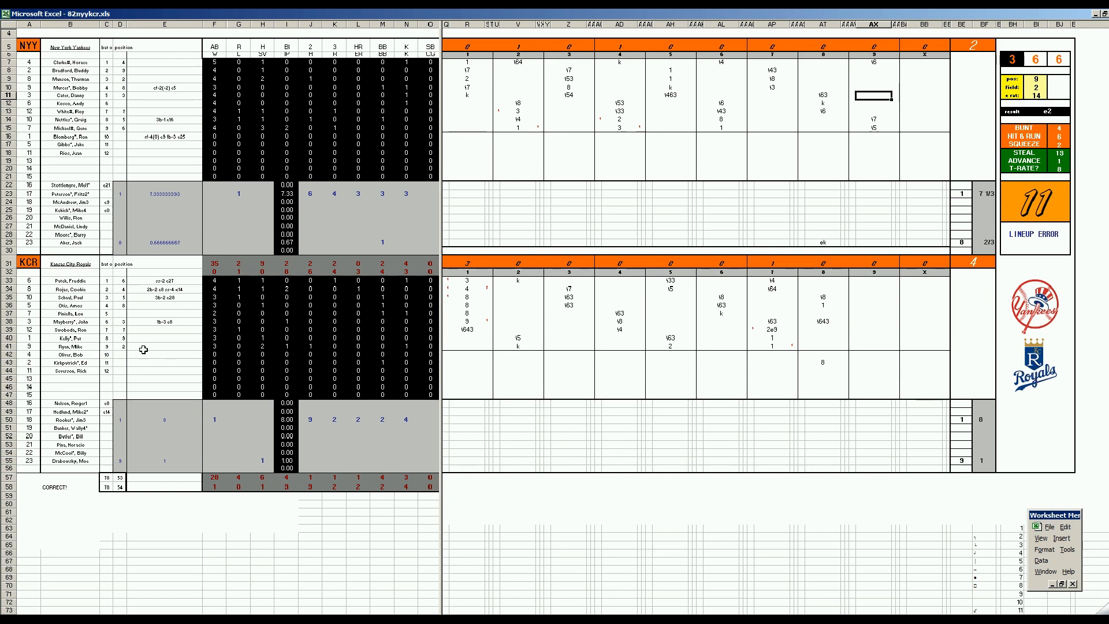
left_click(81, 281)
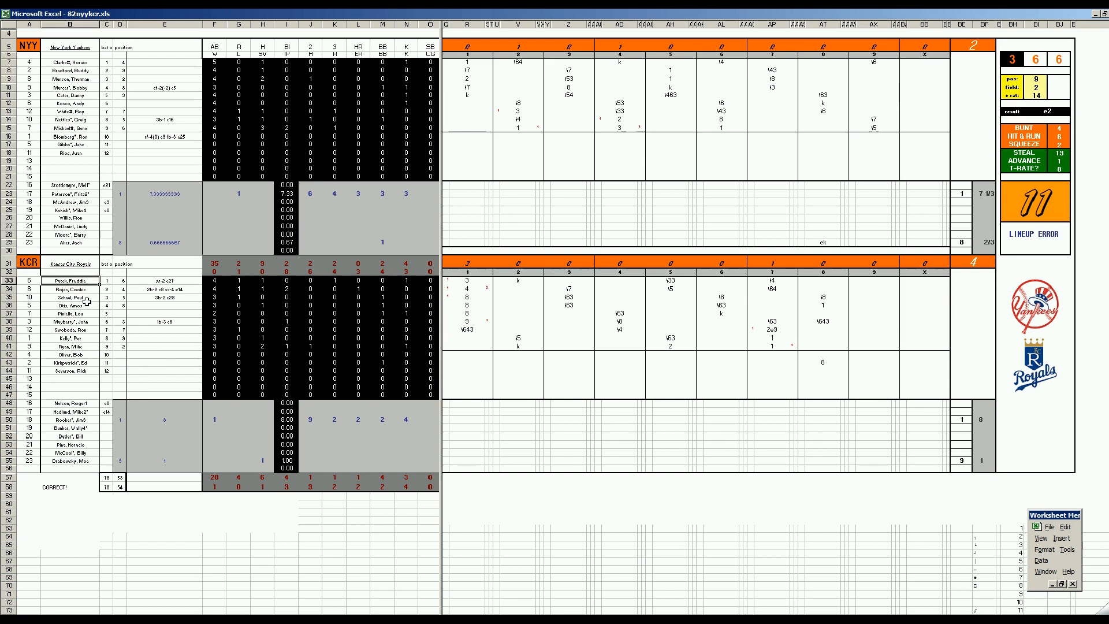
Review Kansas City's third batter, the batters in the sixth and fifth slots, and its second listed pitcher on the scoresheet
left_click(86, 298)
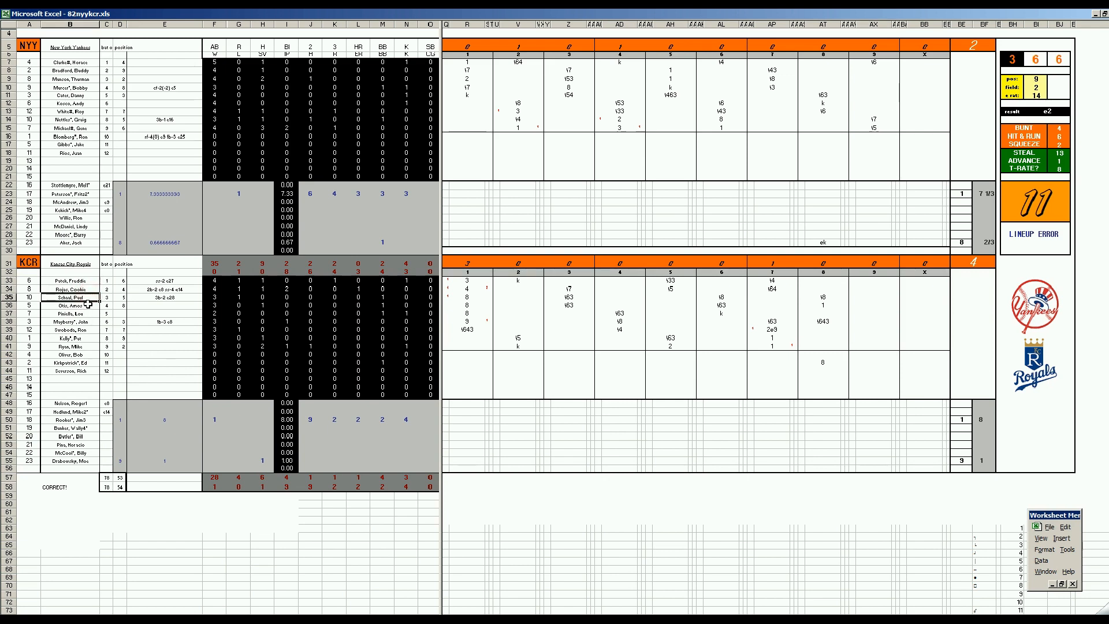
left_click(92, 324)
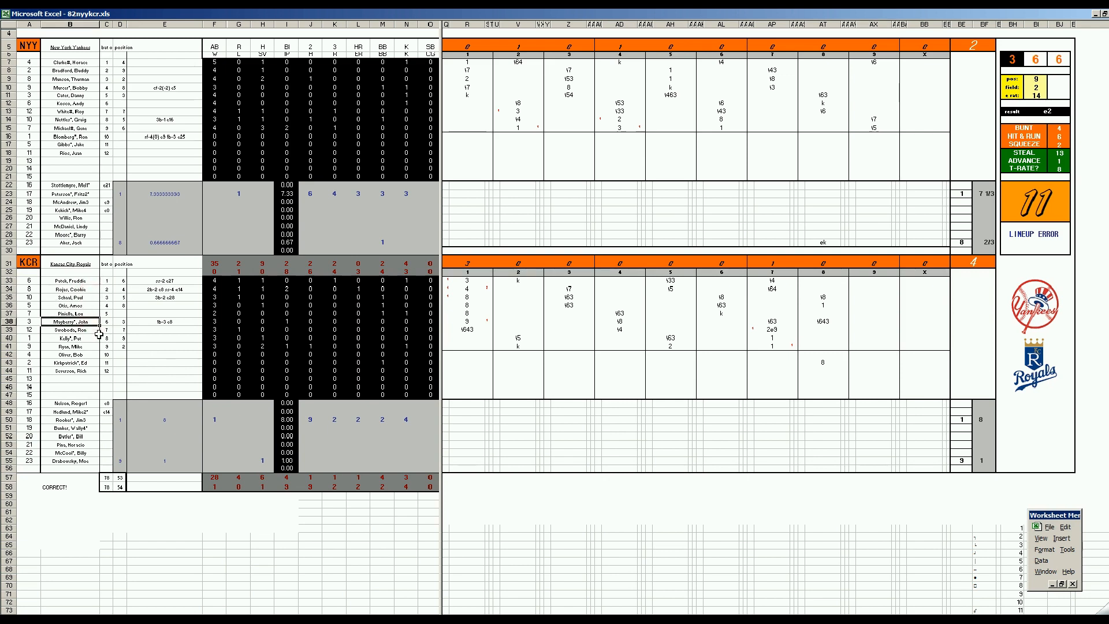
left_click(87, 314)
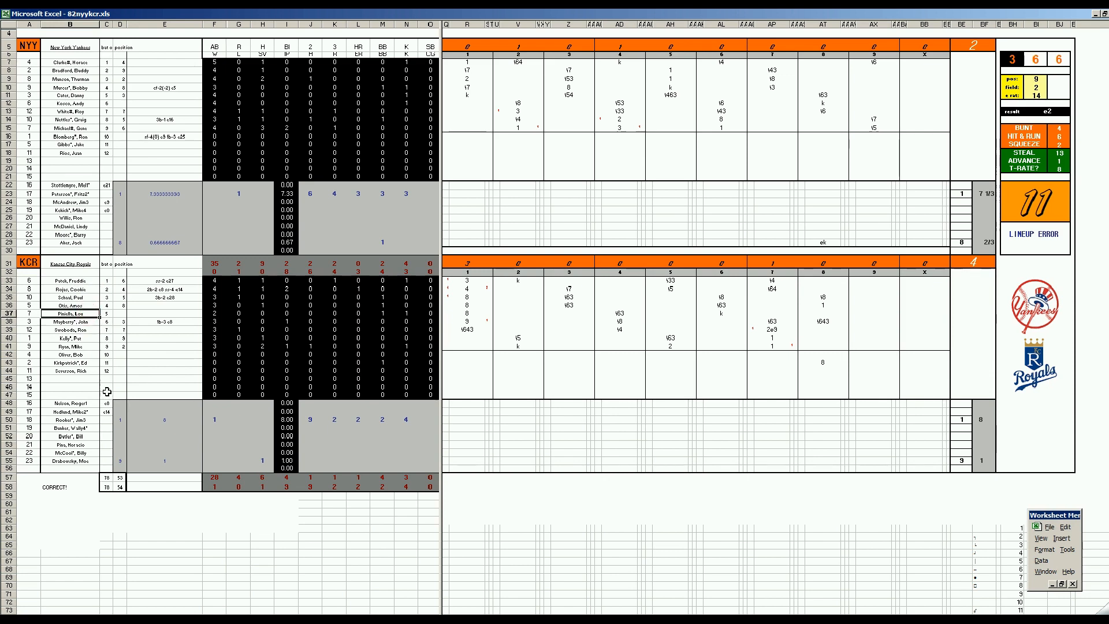
left_click(95, 411)
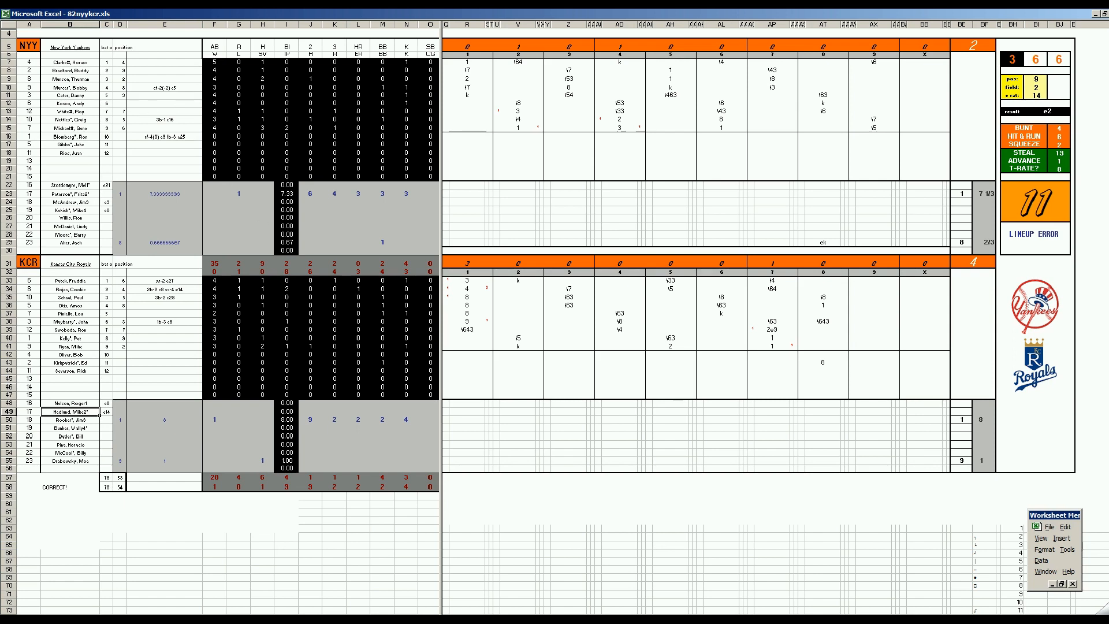
Close the 82nyykcr.xls workbook and return to the playoff sheet
right_click(419, 619)
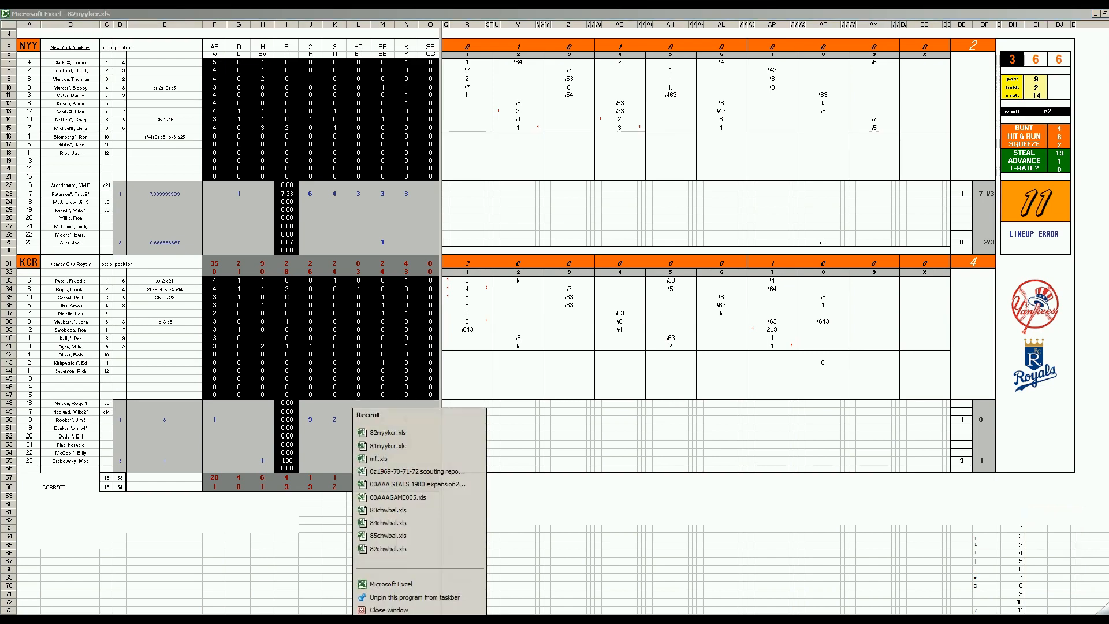
left_click(399, 608)
left_click(562, 356)
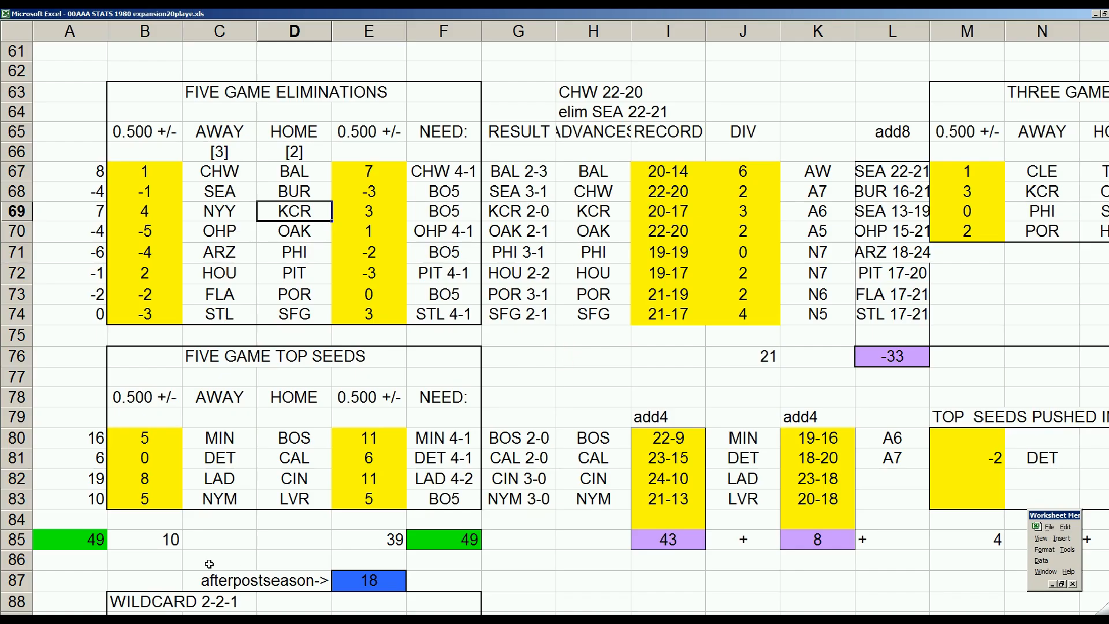
Switch to the division standings and review the AL East teams, including the Boston and Baltimore records
left_click(128, 619)
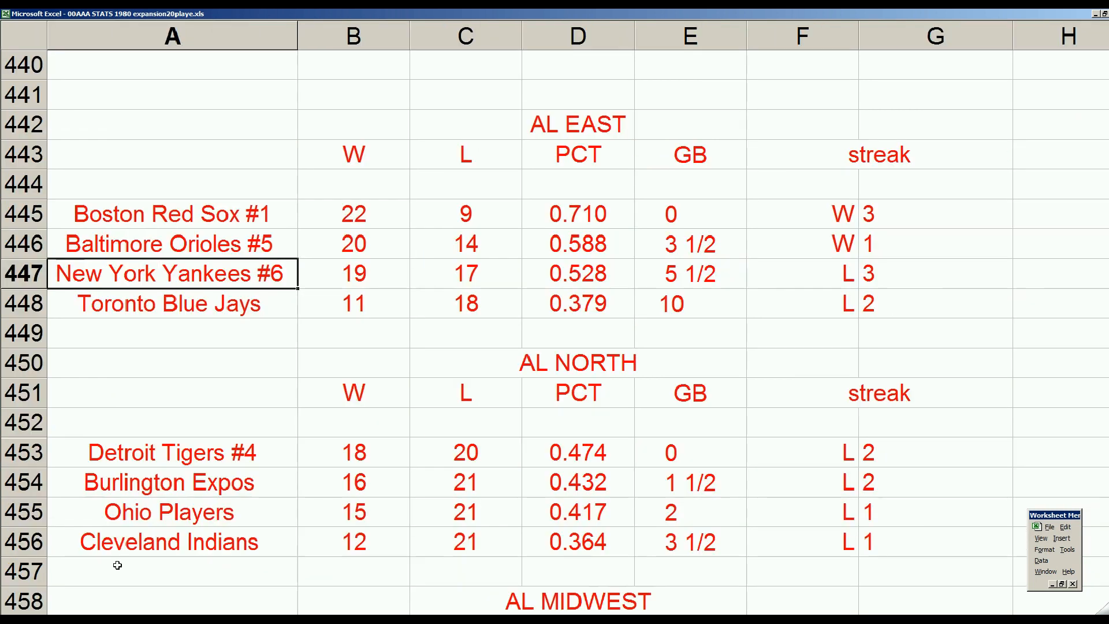
left_click(190, 321)
key("Up")
key("Up")
key("Up")
key("Up")
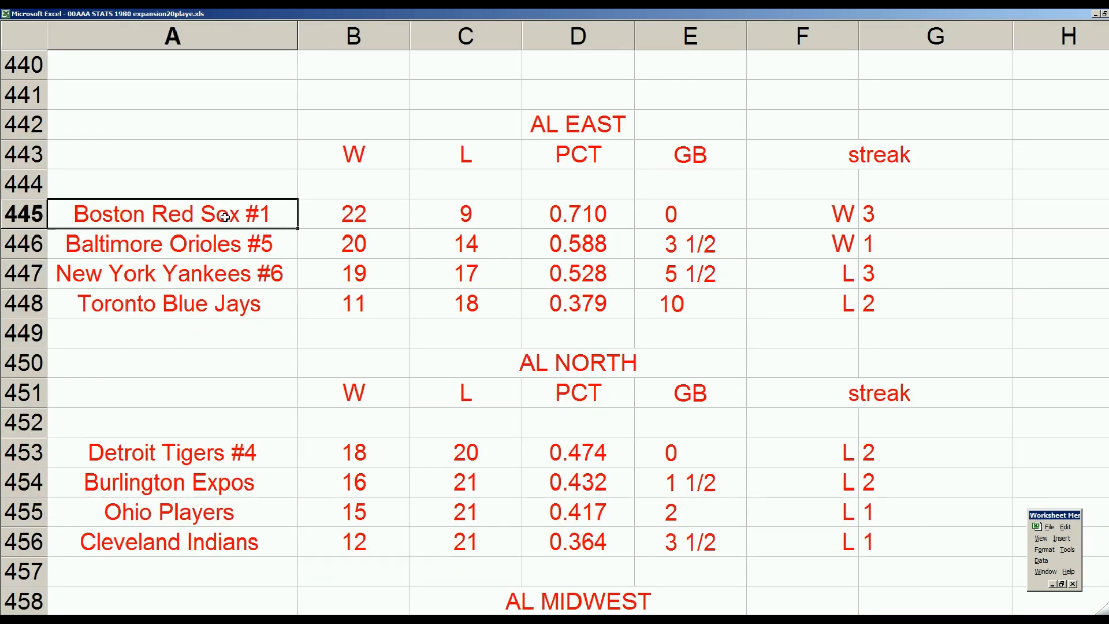
left_click(240, 248)
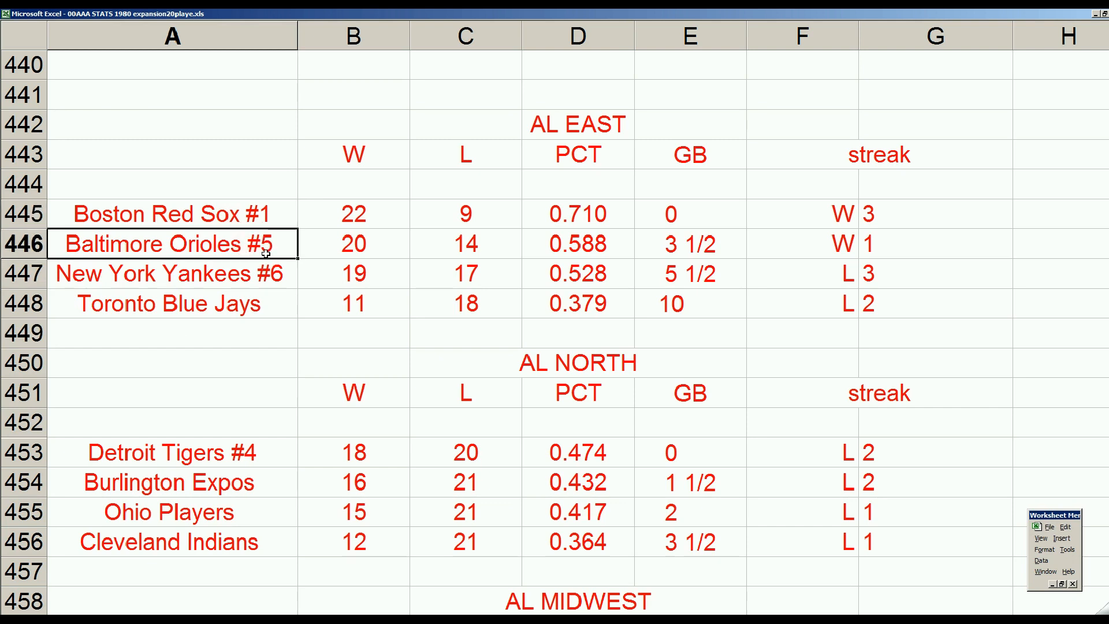
Review the AL North standings, from the Detroit Tigers through the trailing teams' records
left_click(248, 388)
left_click(254, 452)
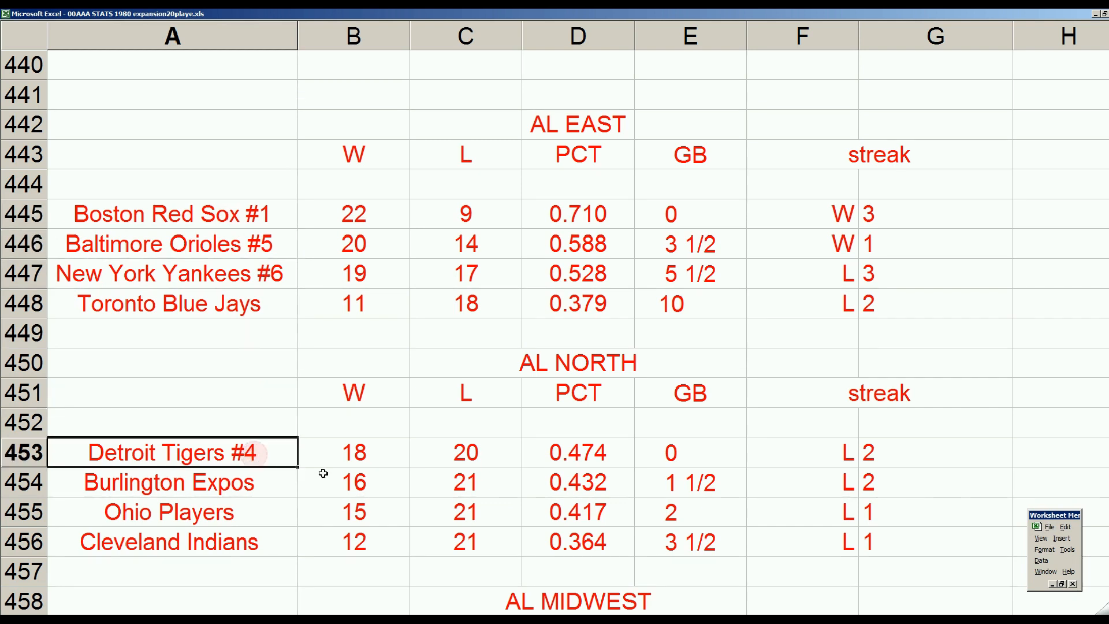
left_click_drag(253, 489, 608, 536)
left_click(248, 461)
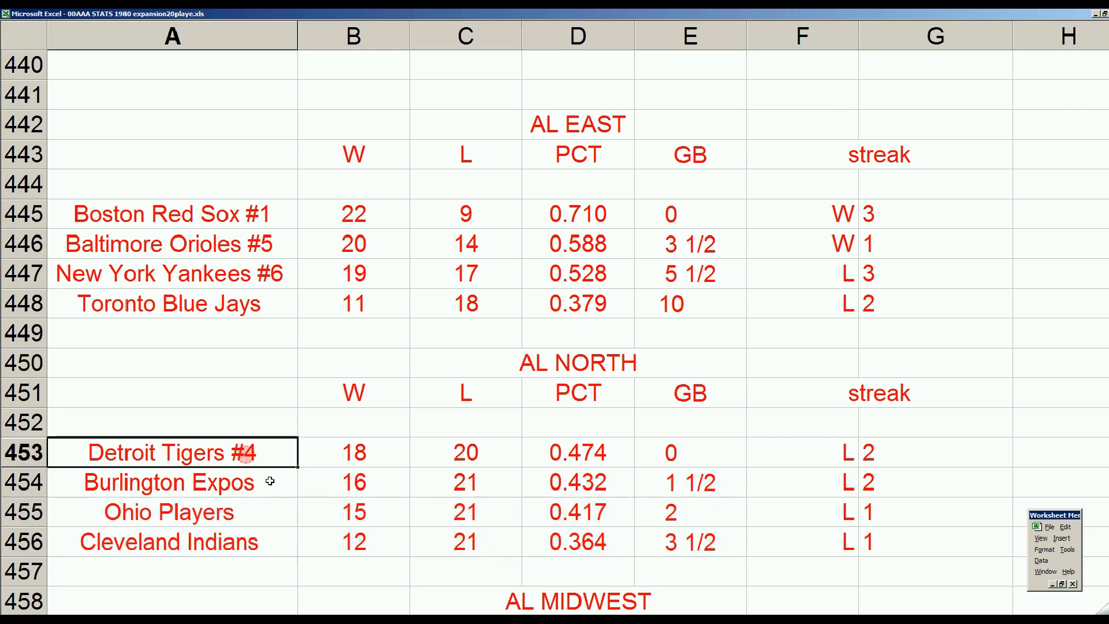
scroll(272, 484, "down", 3)
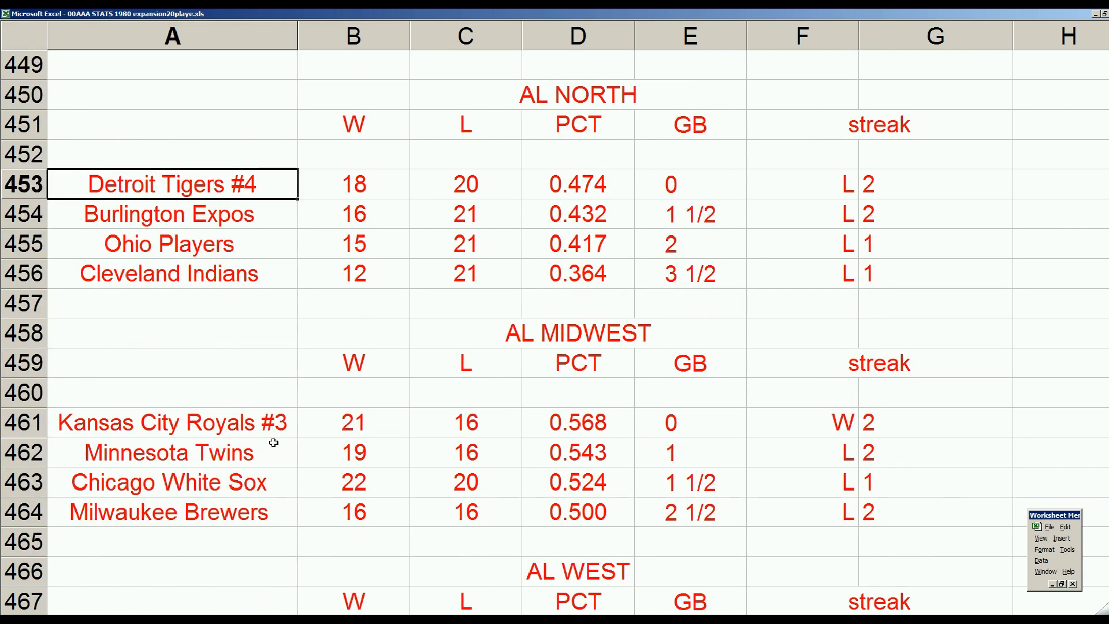
Review the AL Midwest leaders and the top two AL West teams in the standings
left_click(281, 417)
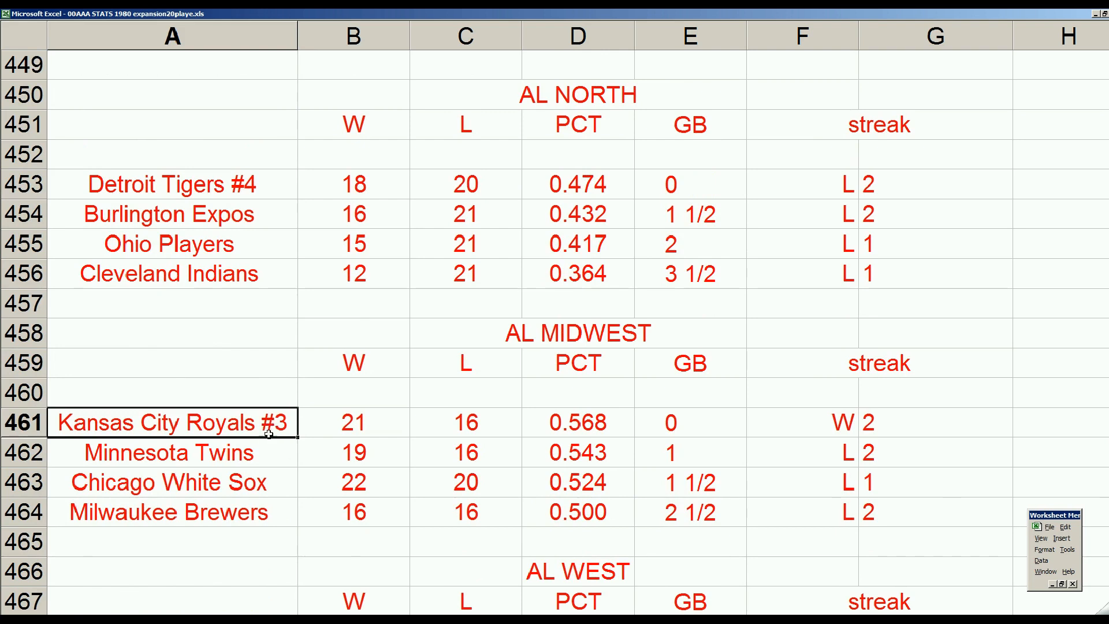
left_click(265, 455)
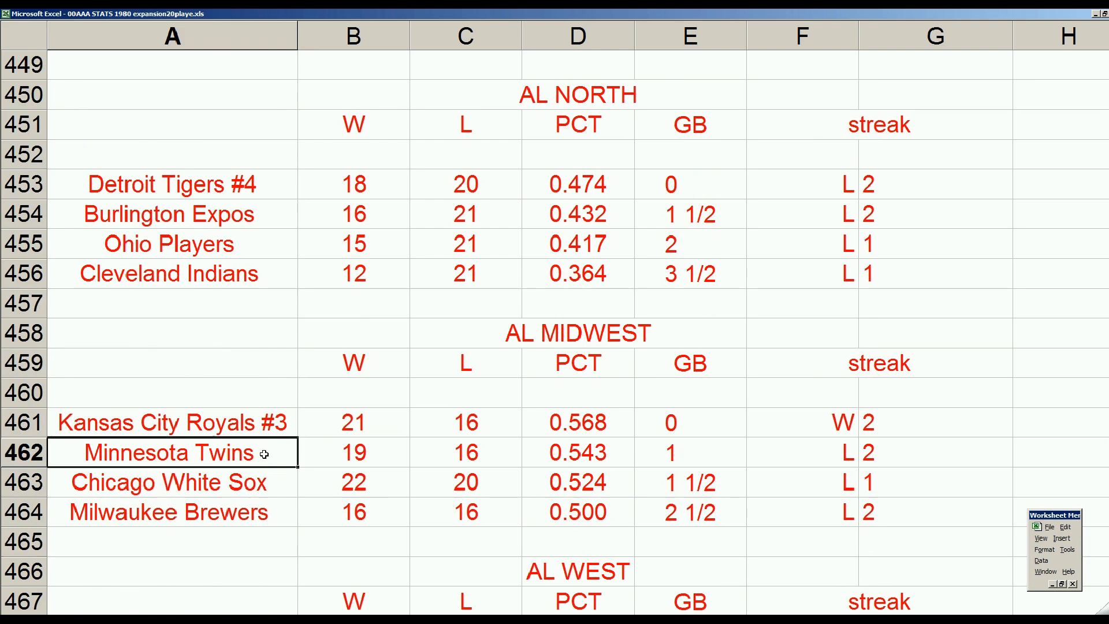
left_click(242, 483)
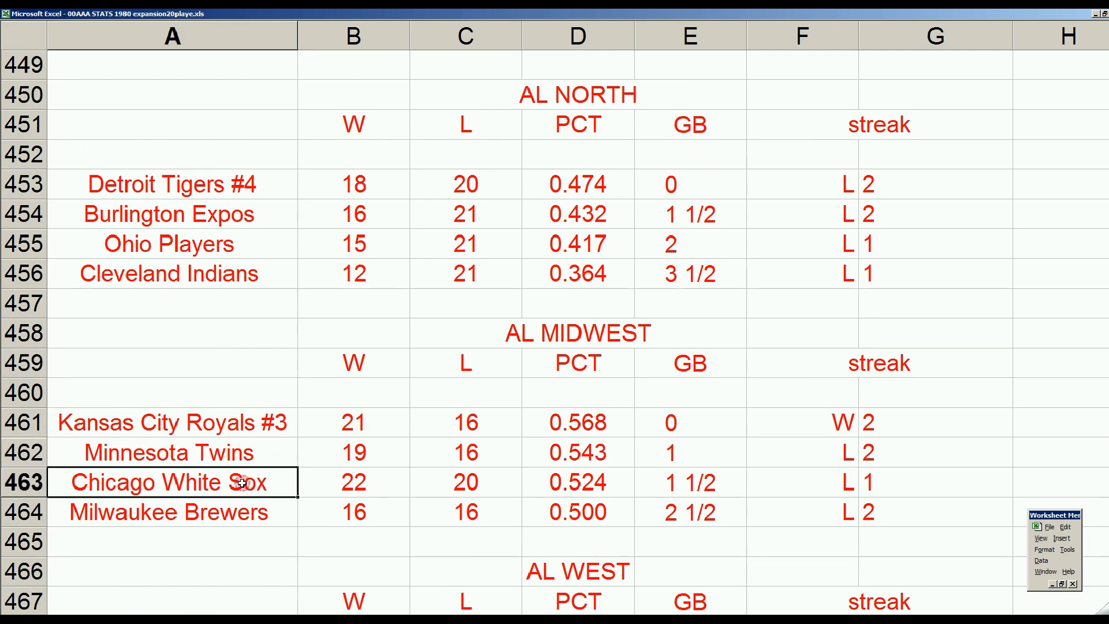
scroll(241, 483, "down", 2)
left_click(241, 483)
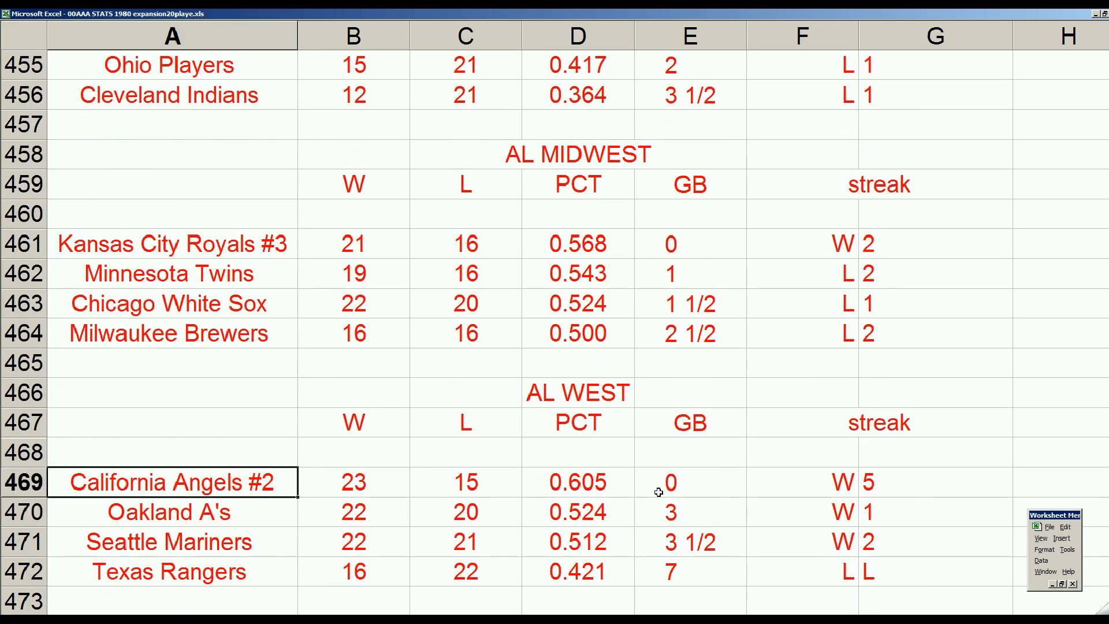
left_click(260, 519)
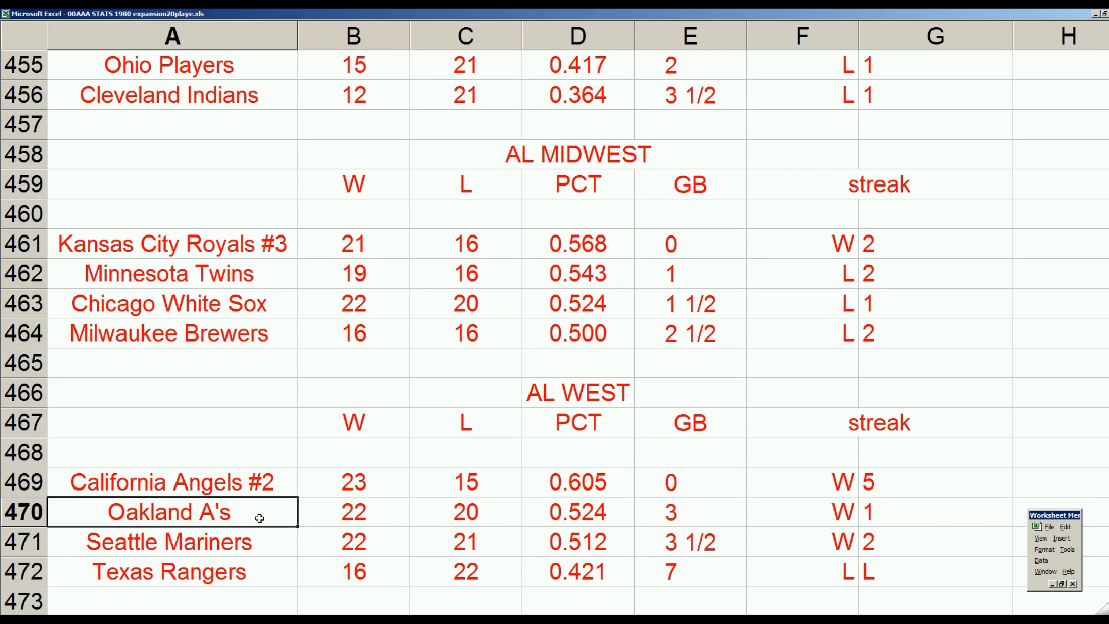
Compare the standings rows of the Chicago White Sox, Kansas City Royals and New York Yankees
left_click(236, 306)
left_click(246, 249)
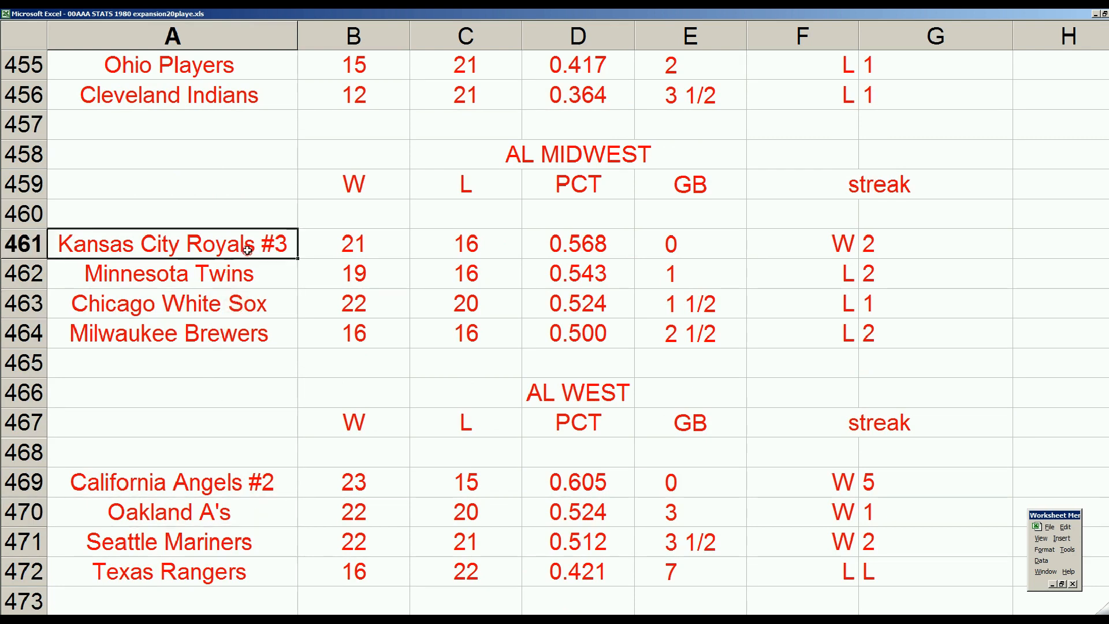
scroll(248, 251, "up", 3)
left_click(262, 104)
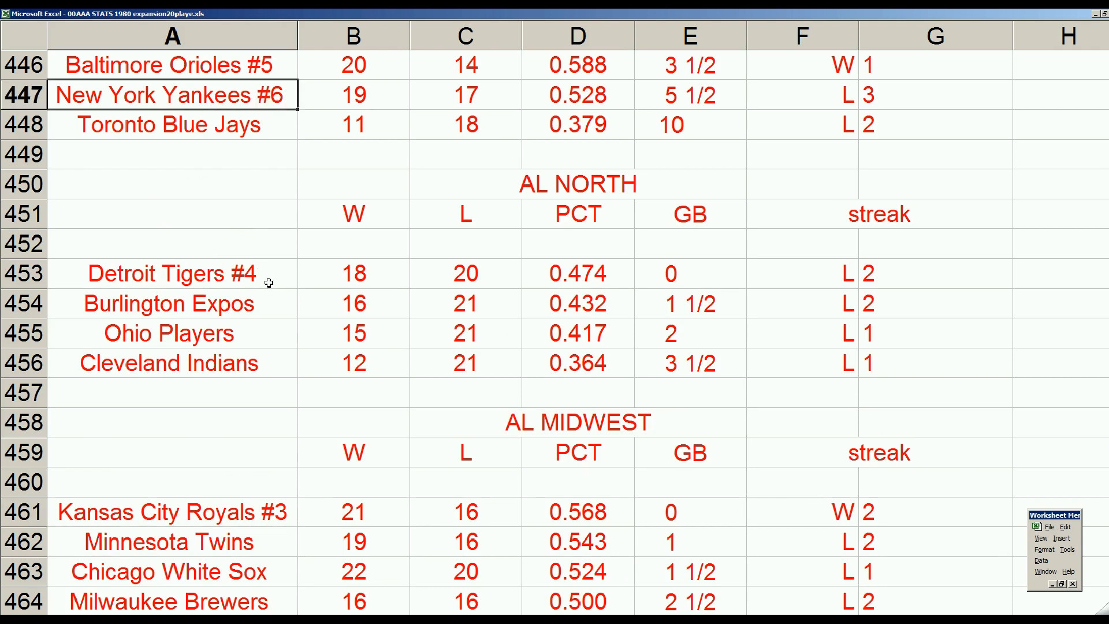
Switch to the 00AAAGAME005.xls scoresheet and record ₩63 and ₩43 for Kansas City's first two batters in the first inning
left_click(340, 620)
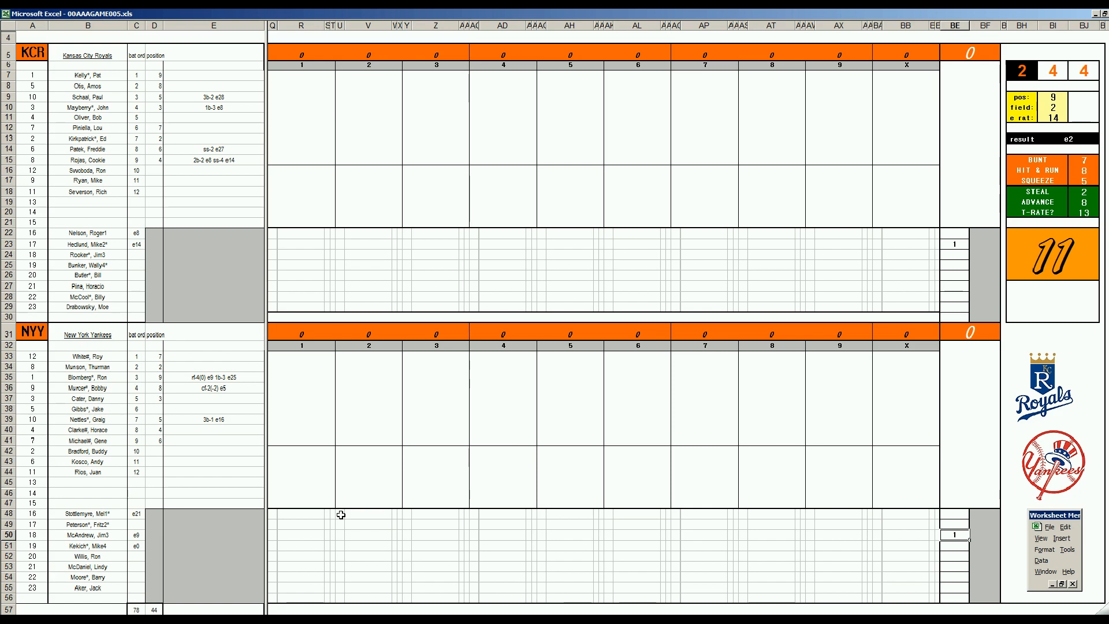
left_click(962, 246)
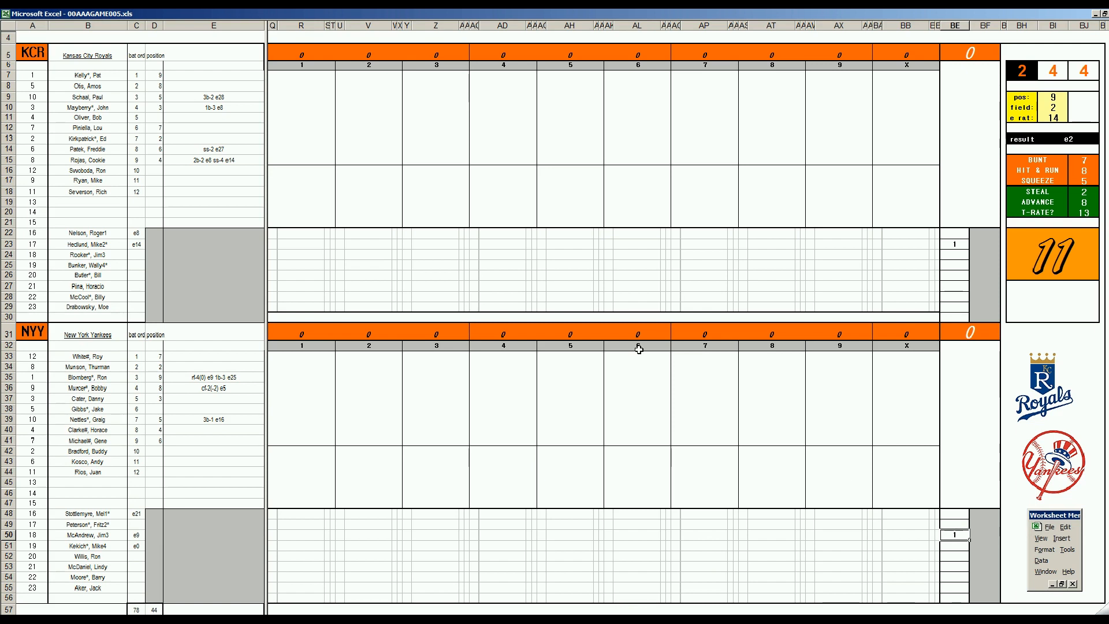
left_click(299, 77)
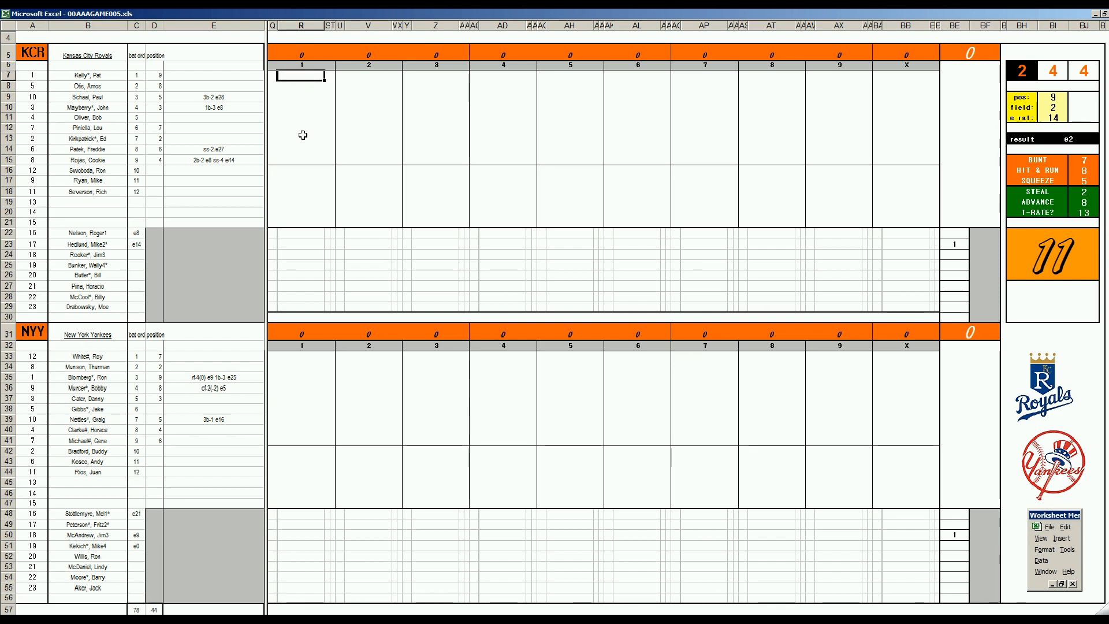
type("#63")
key("Return")
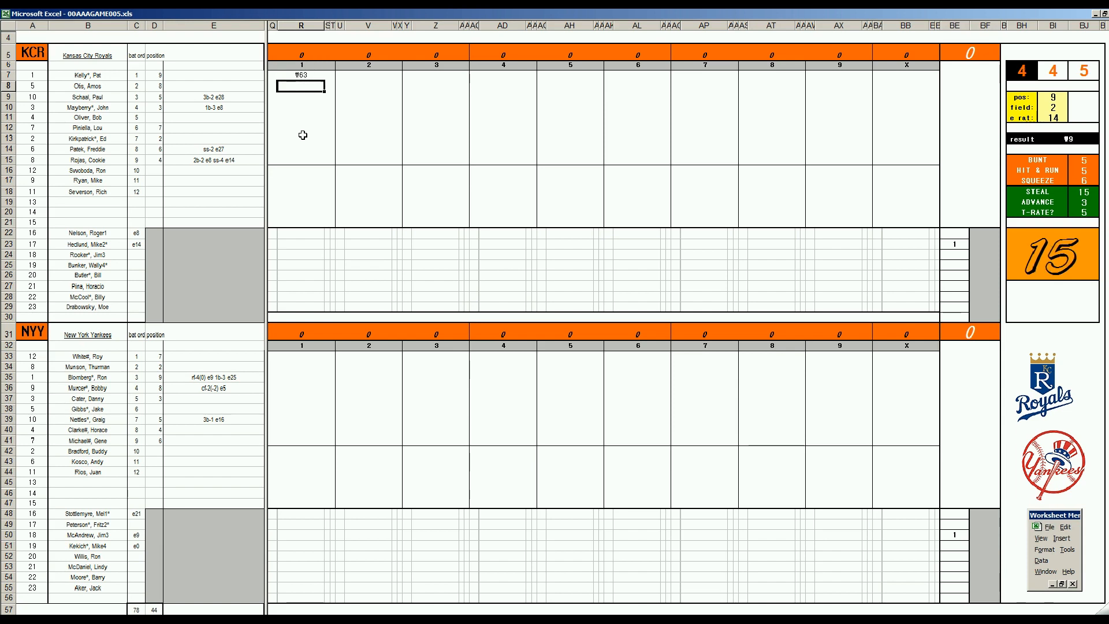
type("#43")
key("Return")
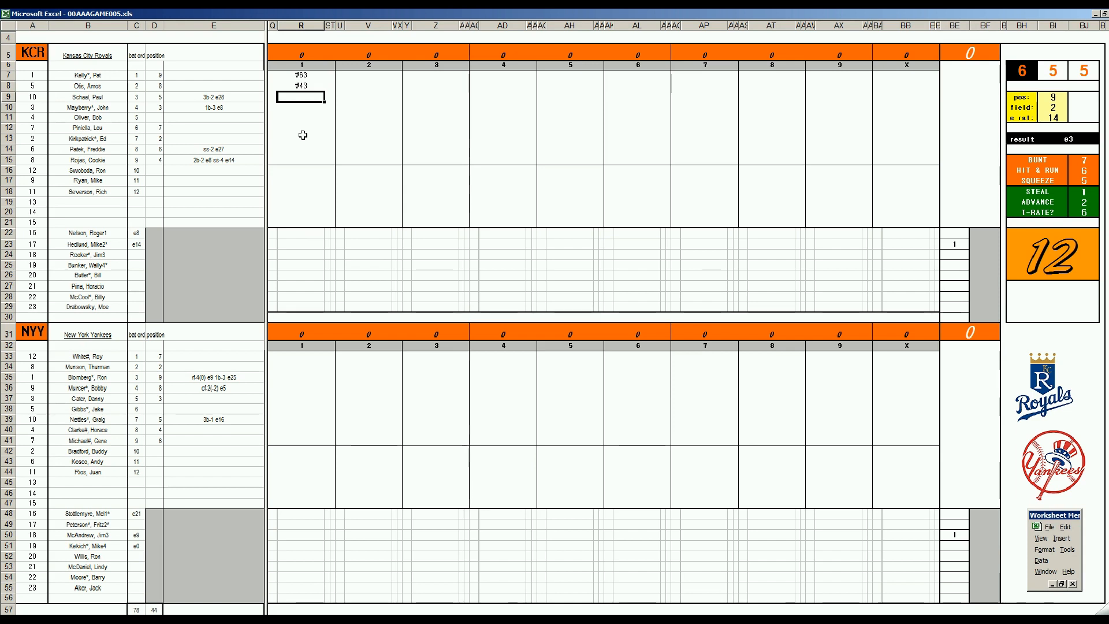
Set the fielding check to position 5 and record ₩53 for Kansas City's third batter in the first inning
key("Tab")
type("5")
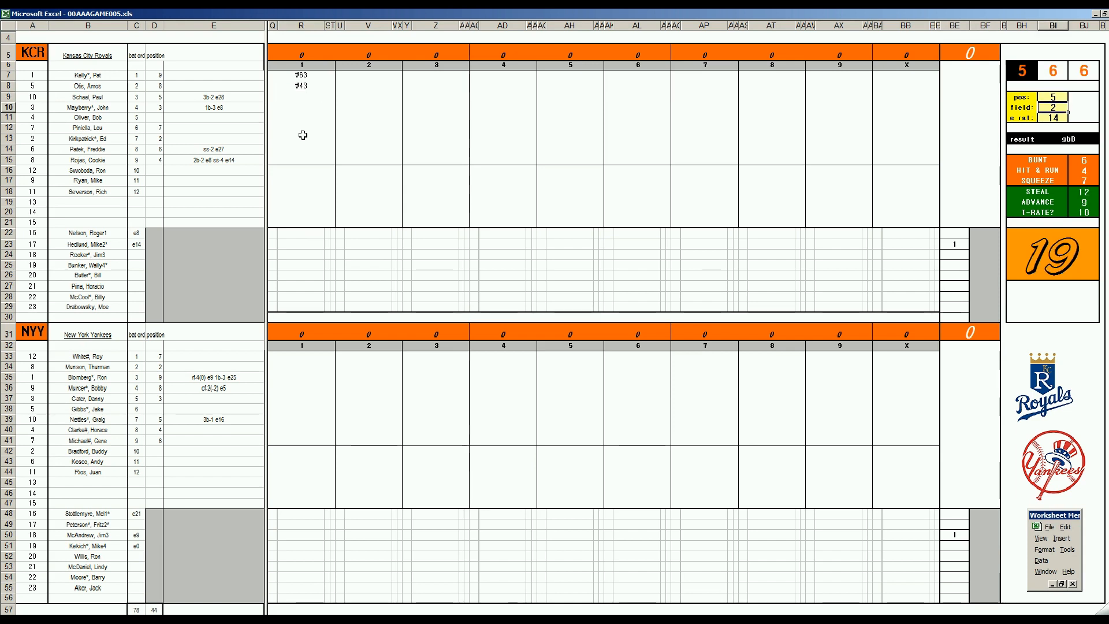
left_click(296, 97)
type("#53")
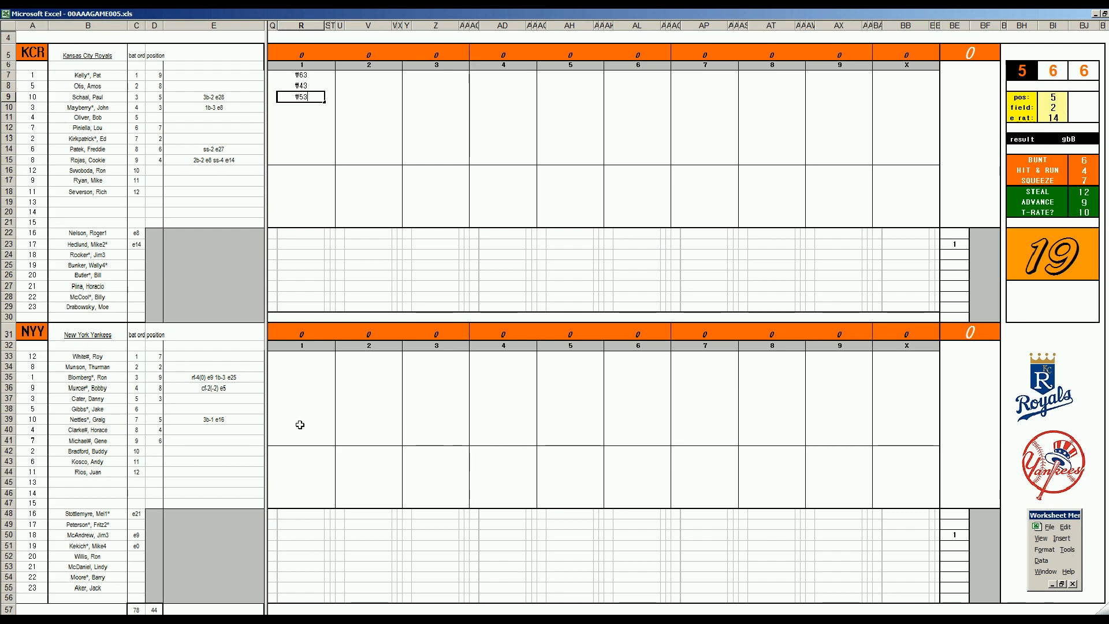
key("Return")
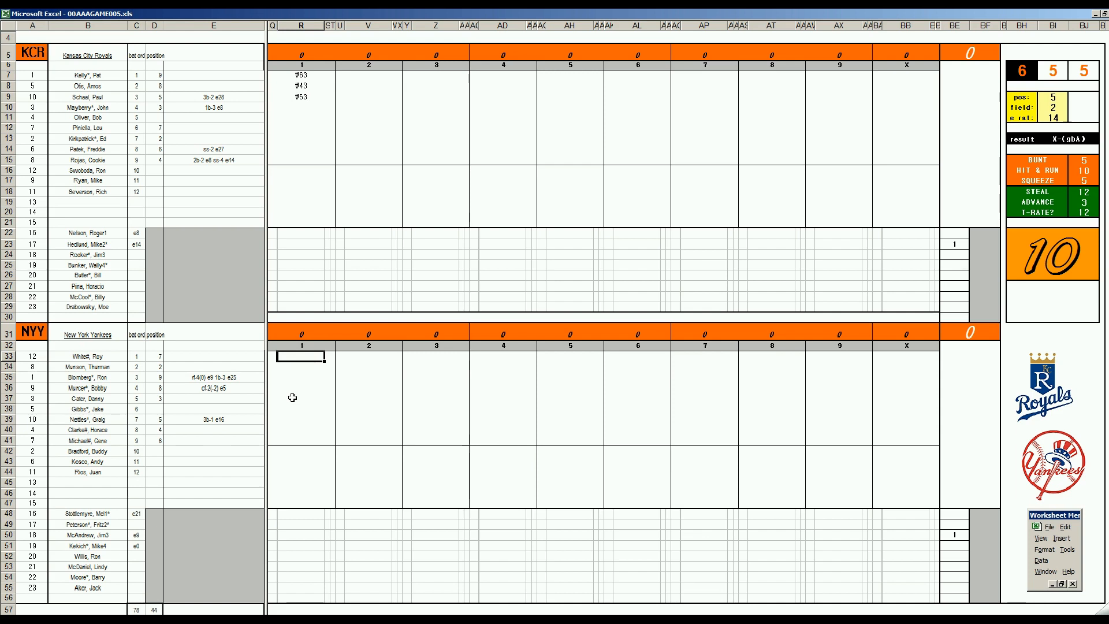
Set the fielding check to position 2, field 4 and error rating 16, and record ₩p2 for New York's leadoff hitter in the first inning
key("ctrl+q")
type("2")
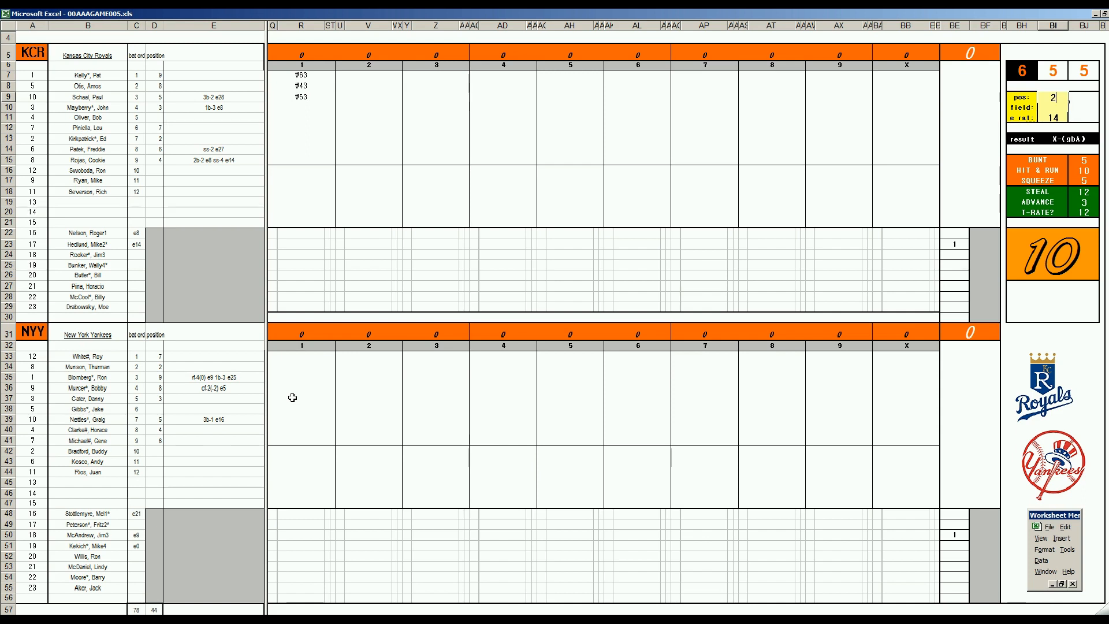
key("Return")
key("Return")
key("Return")
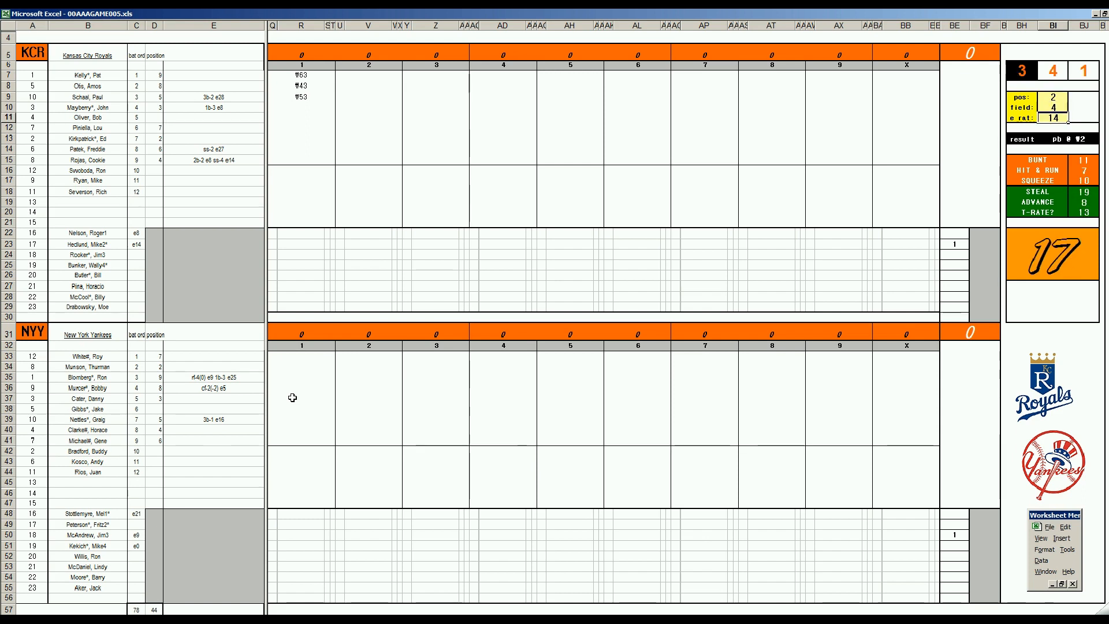
left_click(302, 359)
type("\\53")
key("Return")
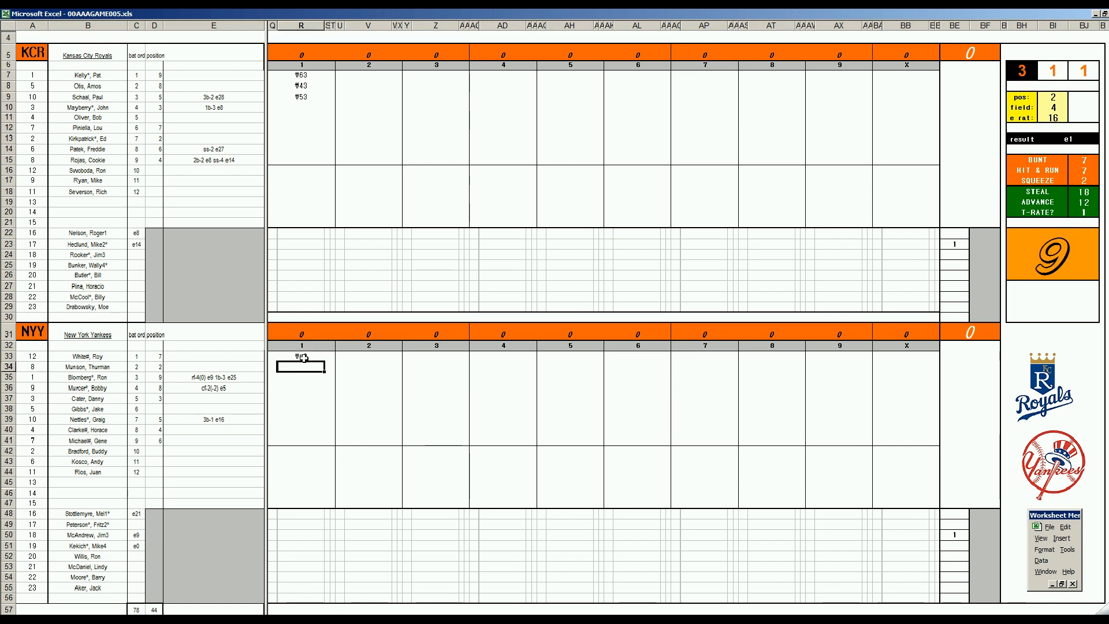
Record ₩4 and ₩43 for New York's second and third batters in the first inning
type("\\4")
key("Return")
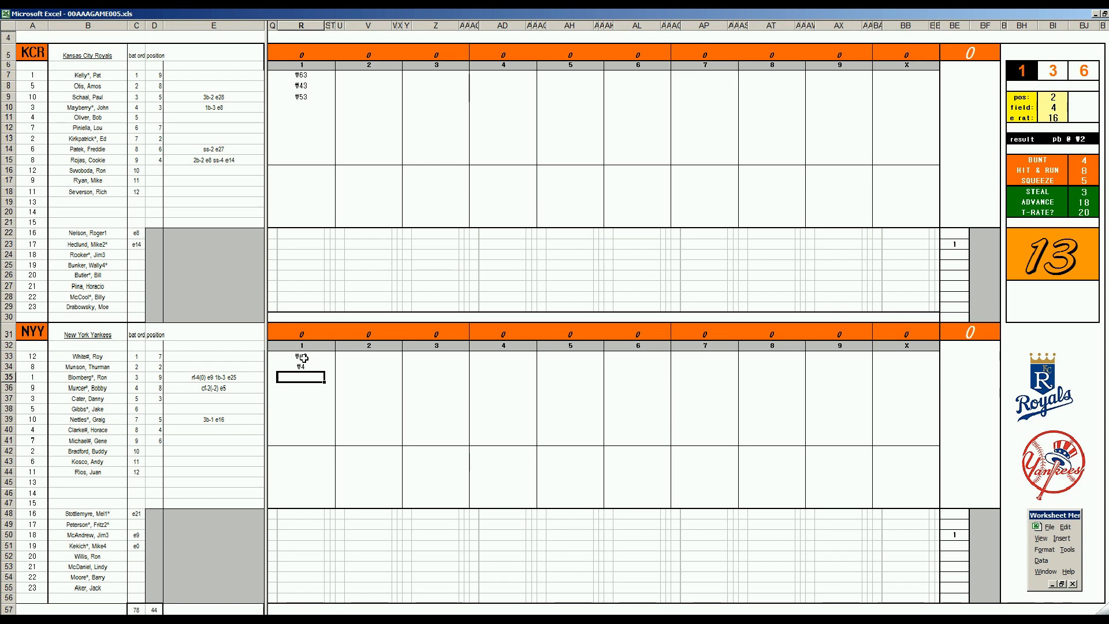
type("\\43")
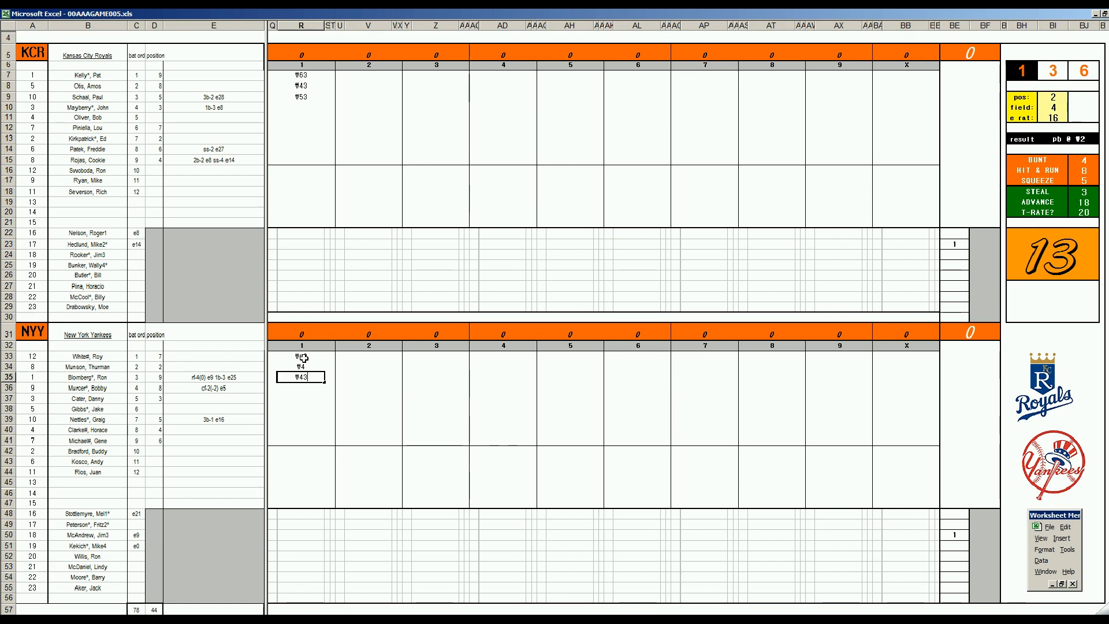
Record ₩3 in Kansas City's fifth-slot row for the second inning
left_click(368, 106)
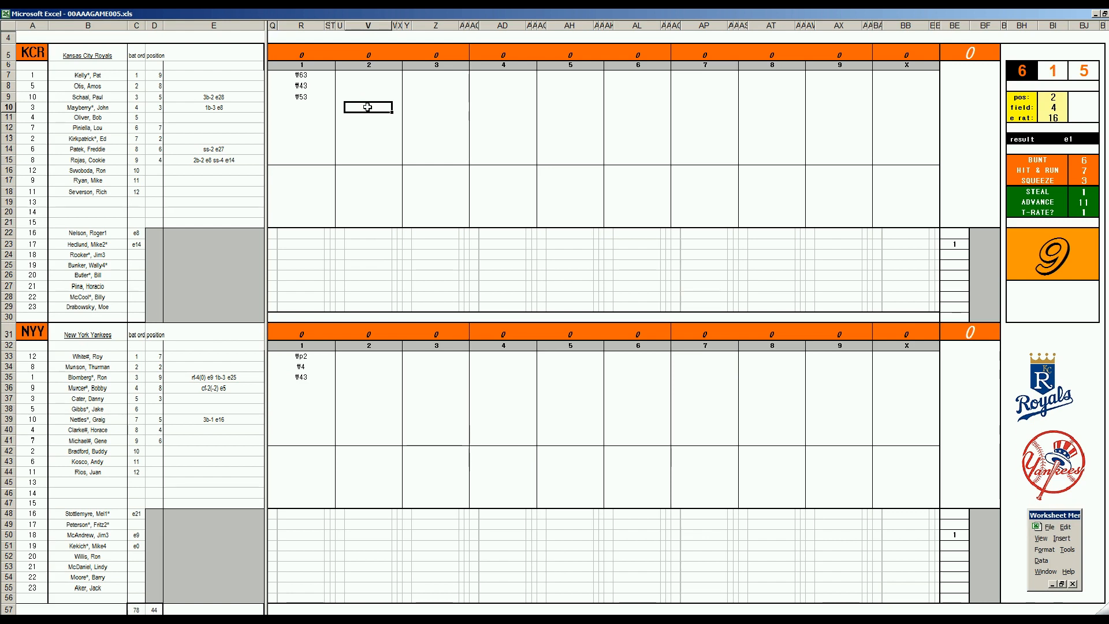
key("Return")
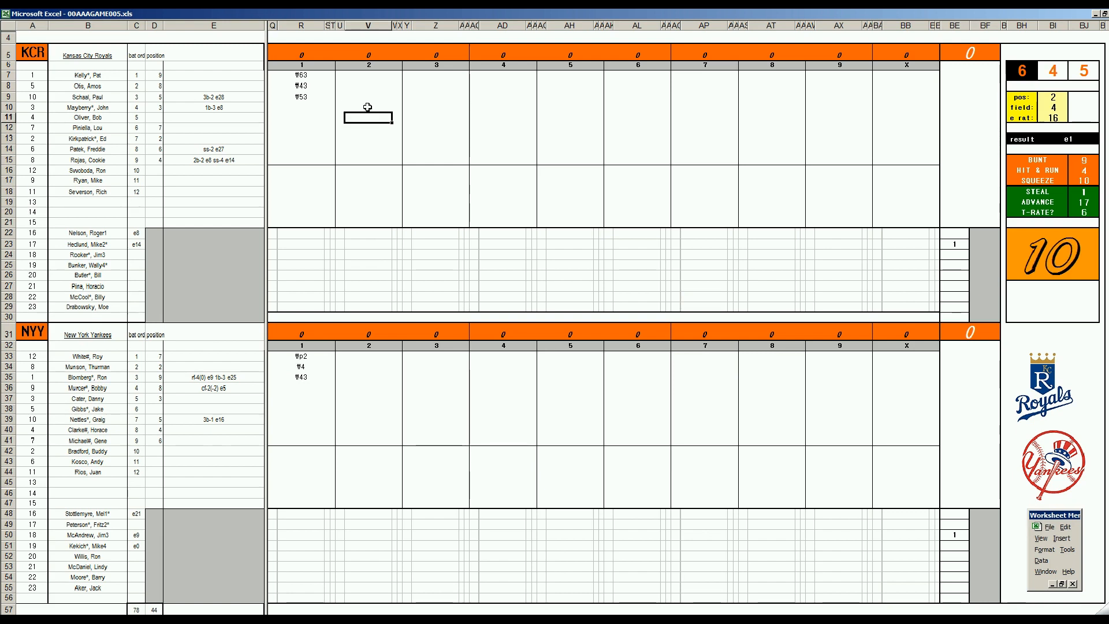
type("#3")
key("Return")
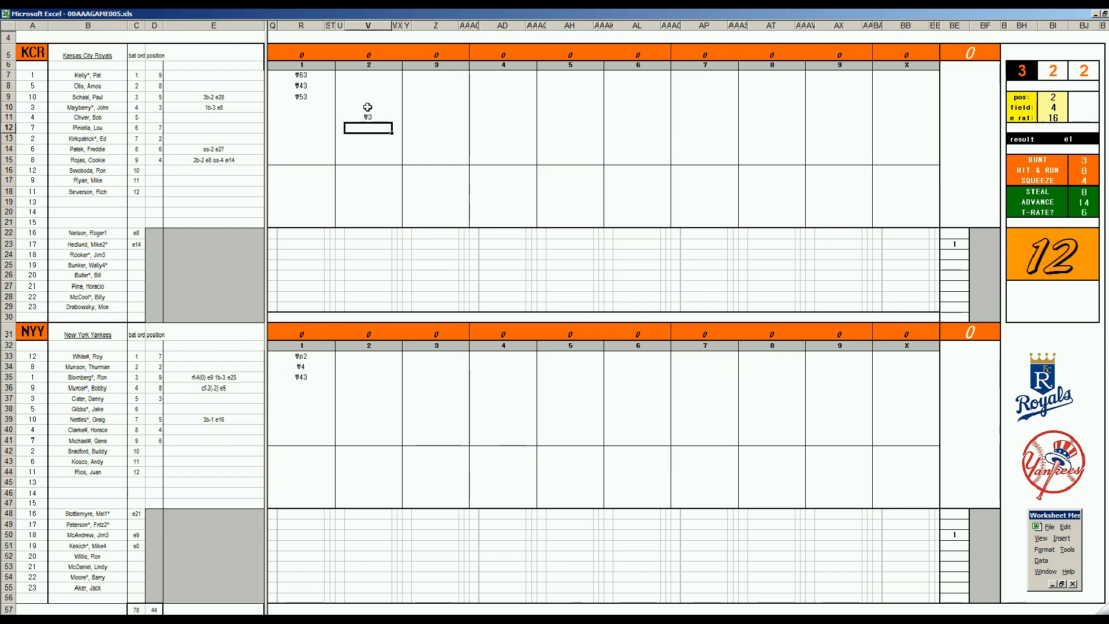
Record ₩6 for Kansas City's sixth batter and 4, with run and RBI marks of 1, for New York's cleanup hitter in the second inning
type("#6")
left_click(356, 387)
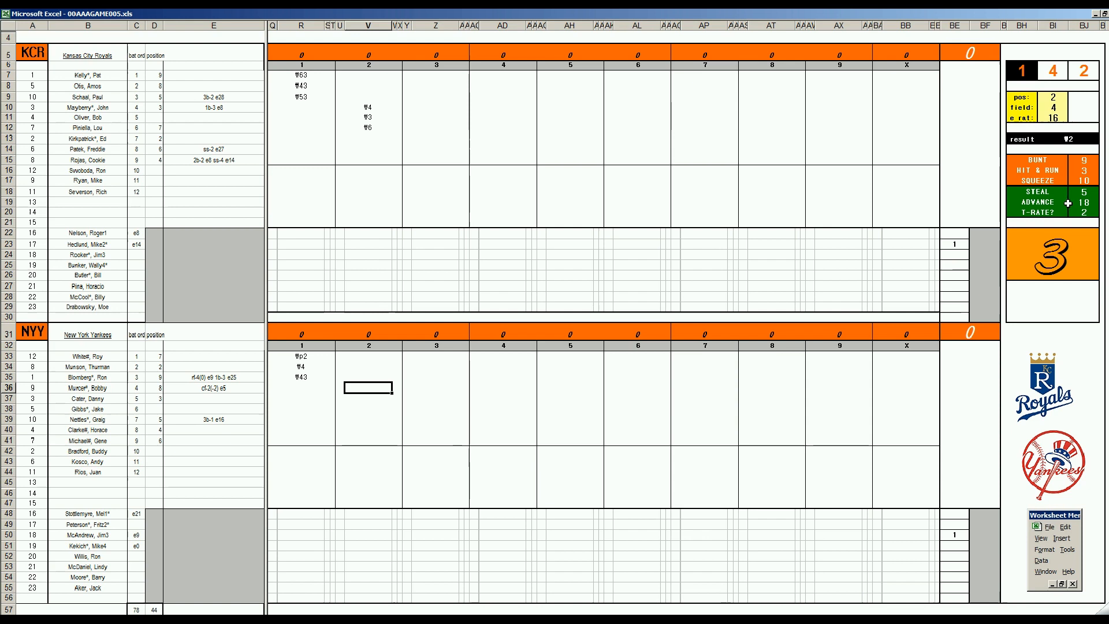
type("4")
key("Left")
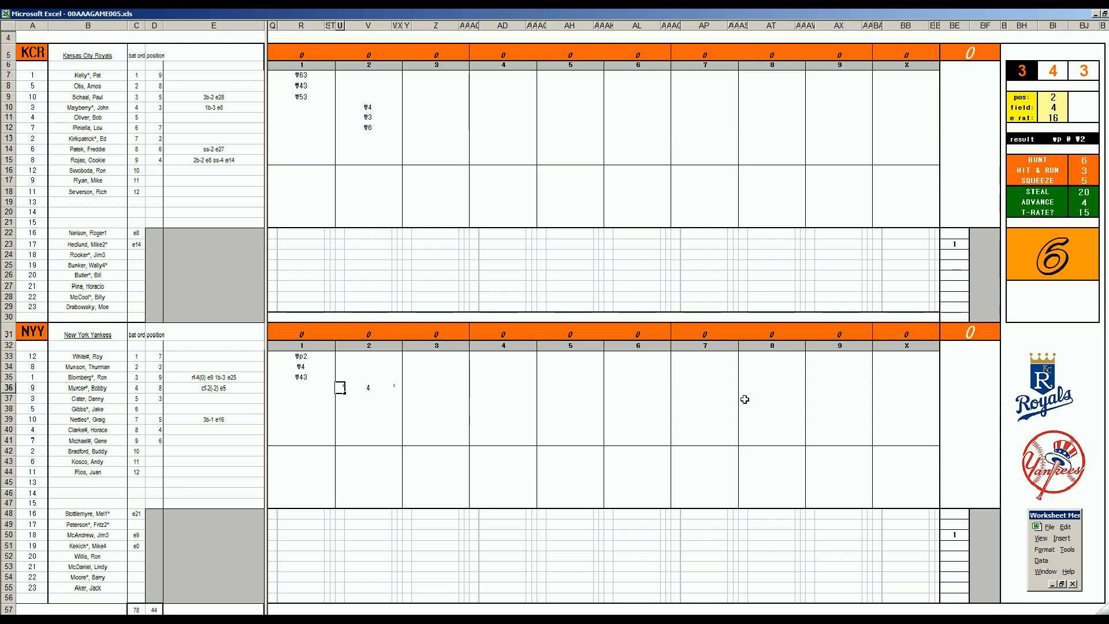
type("1")
key("Right")
key("Down")
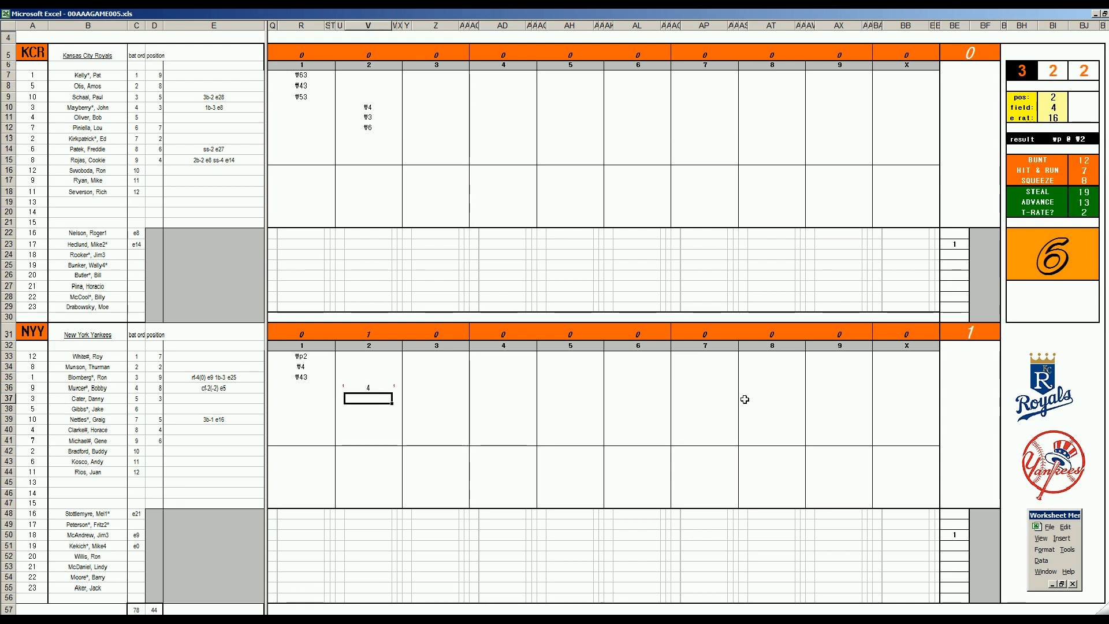
Record ₩13, ₩4 and ₩6 for New York's fifth, sixth and seventh batters in the second inning
type("13")
key("Return")
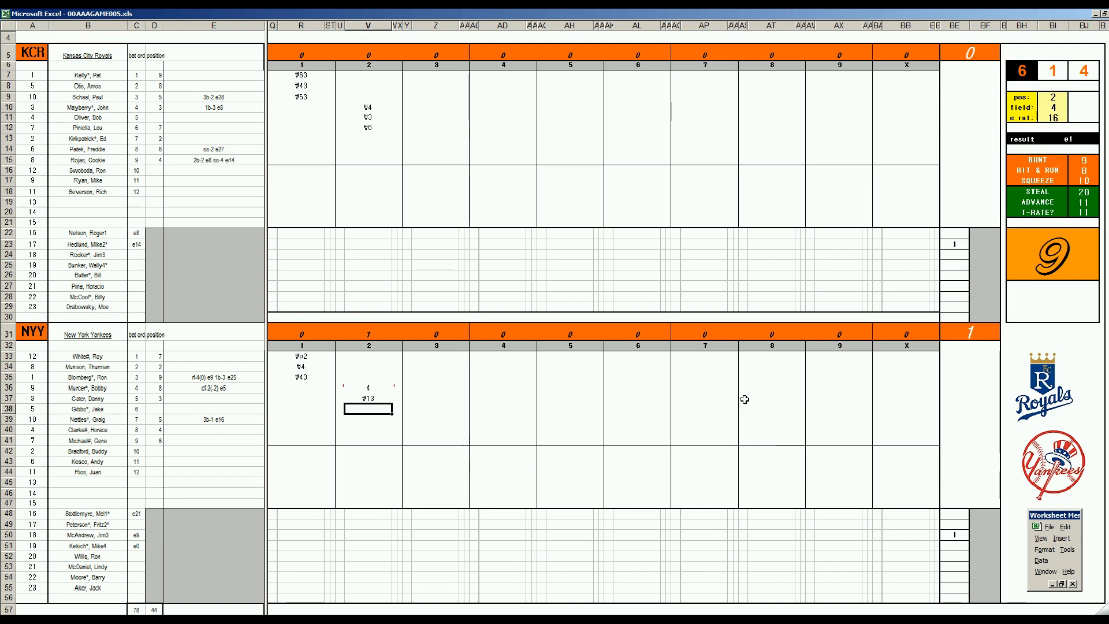
type("4")
key("Return")
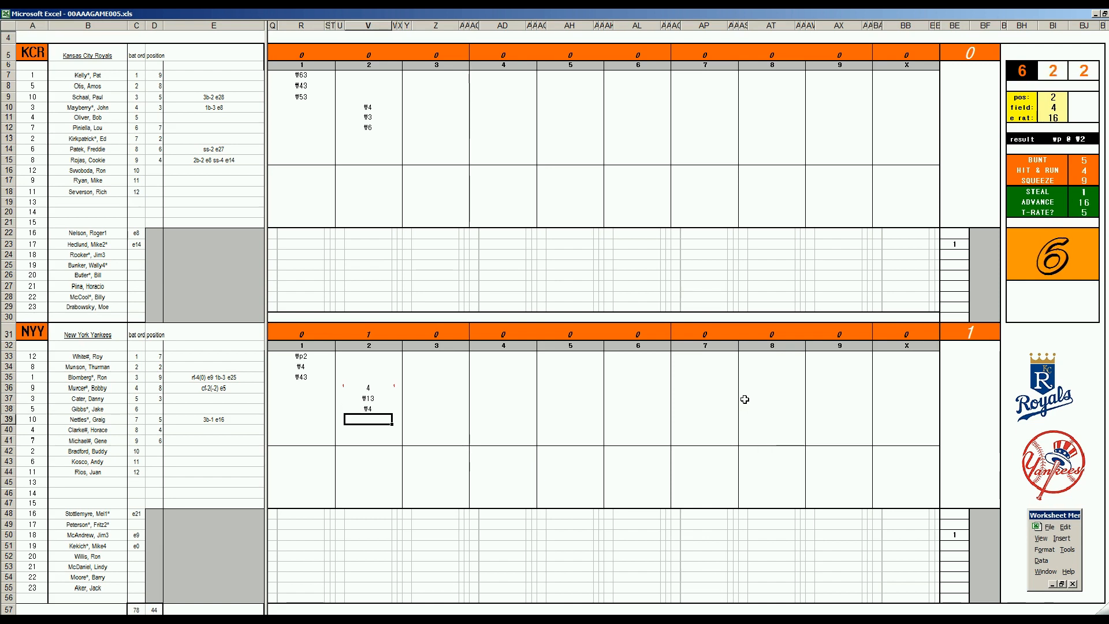
type("#6")
Record 8, 1 and ₩43 for Kansas City's seventh, eighth and ninth batters in the third inning
left_click(417, 138)
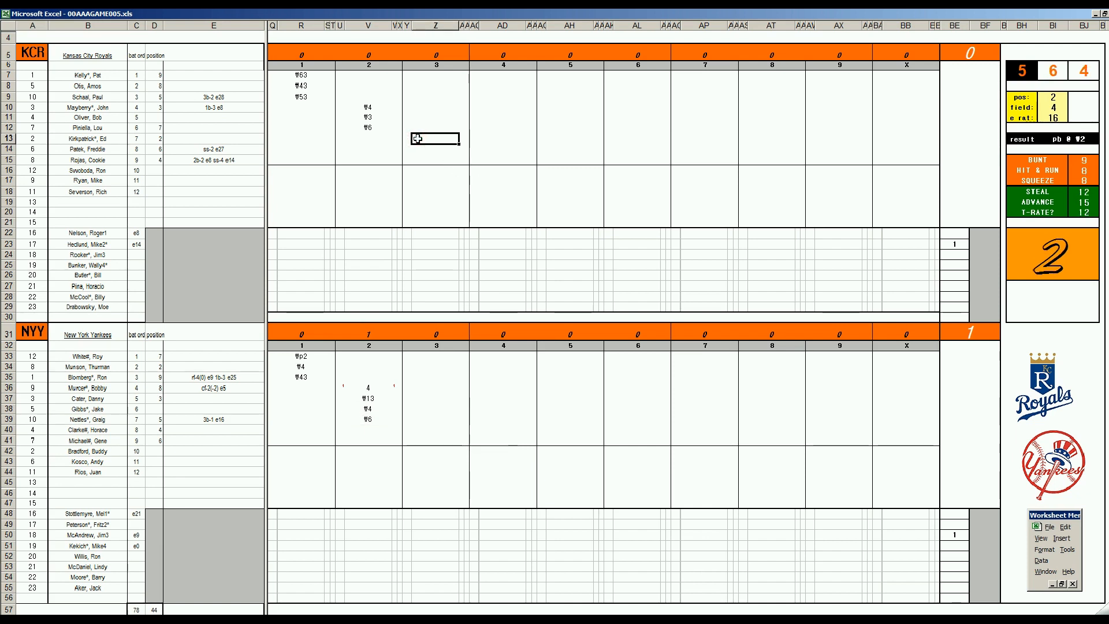
type("8")
key("Return")
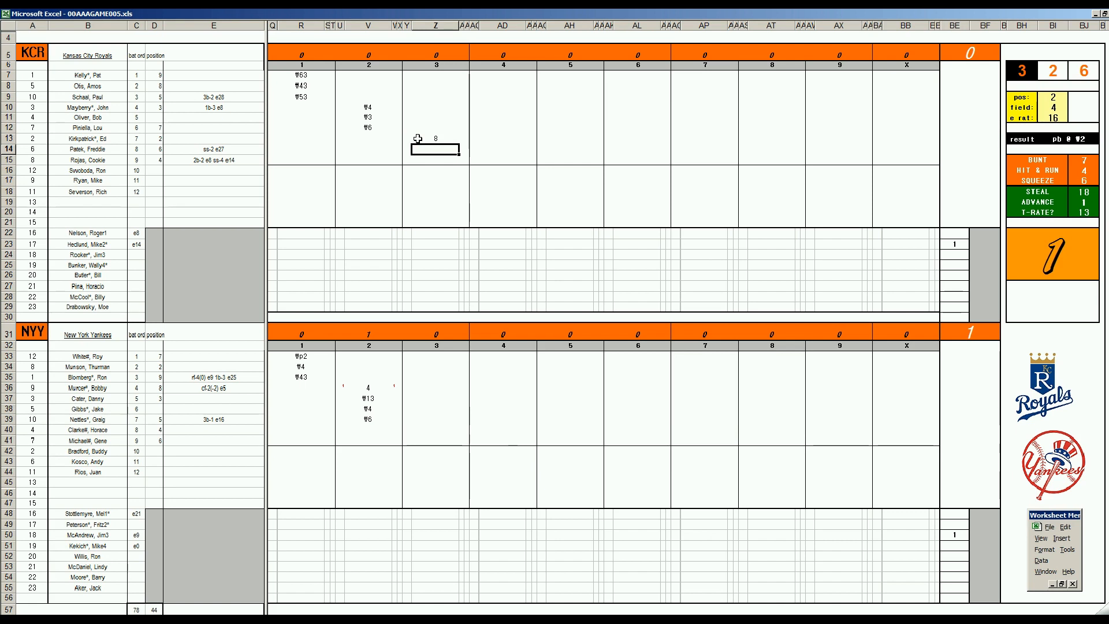
type("1")
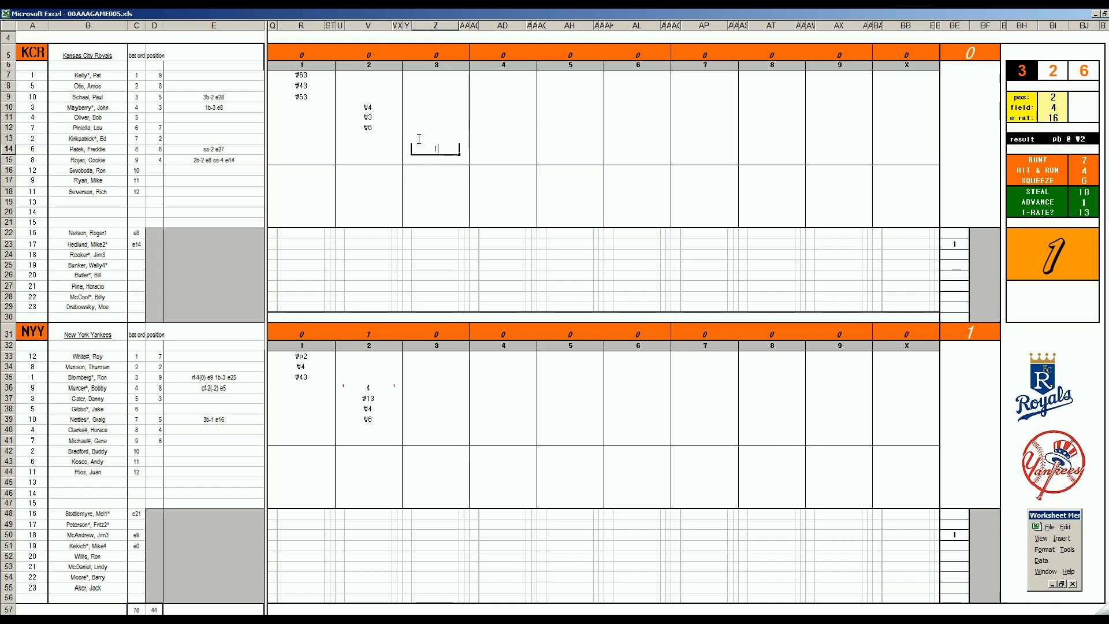
key("Return")
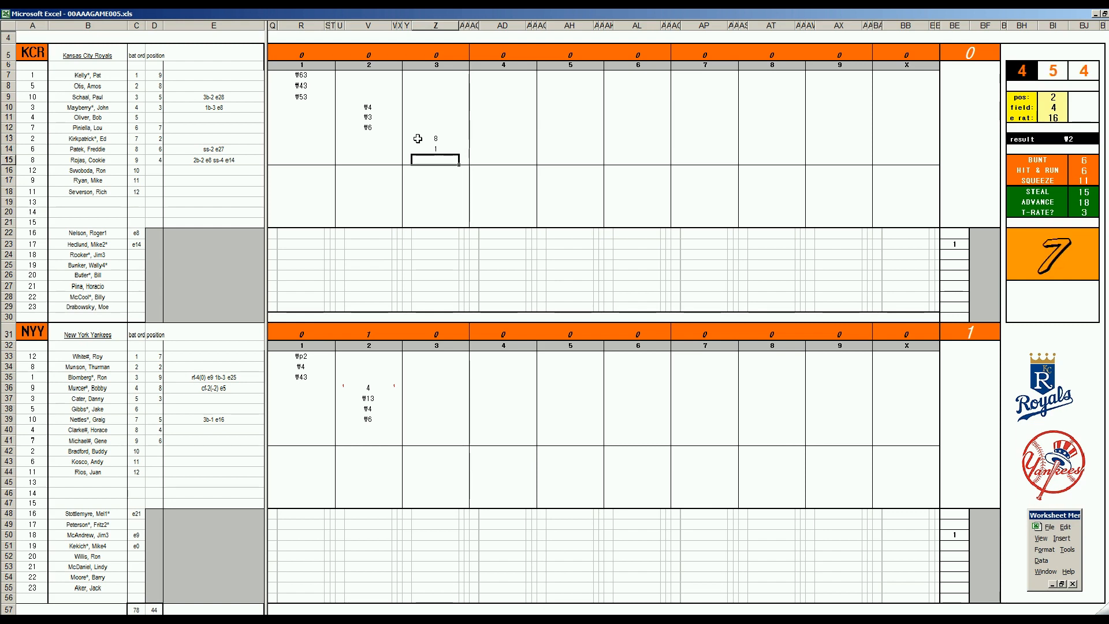
type("#43")
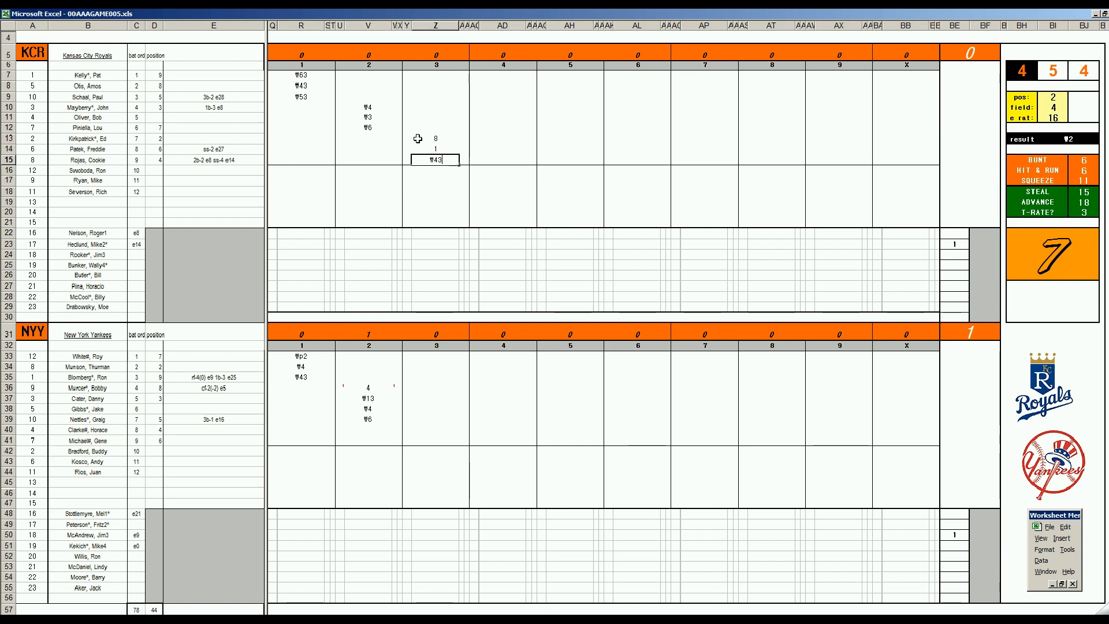
Record 9 with an RBI mark of 1 for Kansas City's leadoff hitter in the third inning
key("Up")
key("Up")
key("Up")
key("Up")
key("Up")
key("Up")
key("Up")
key("Up")
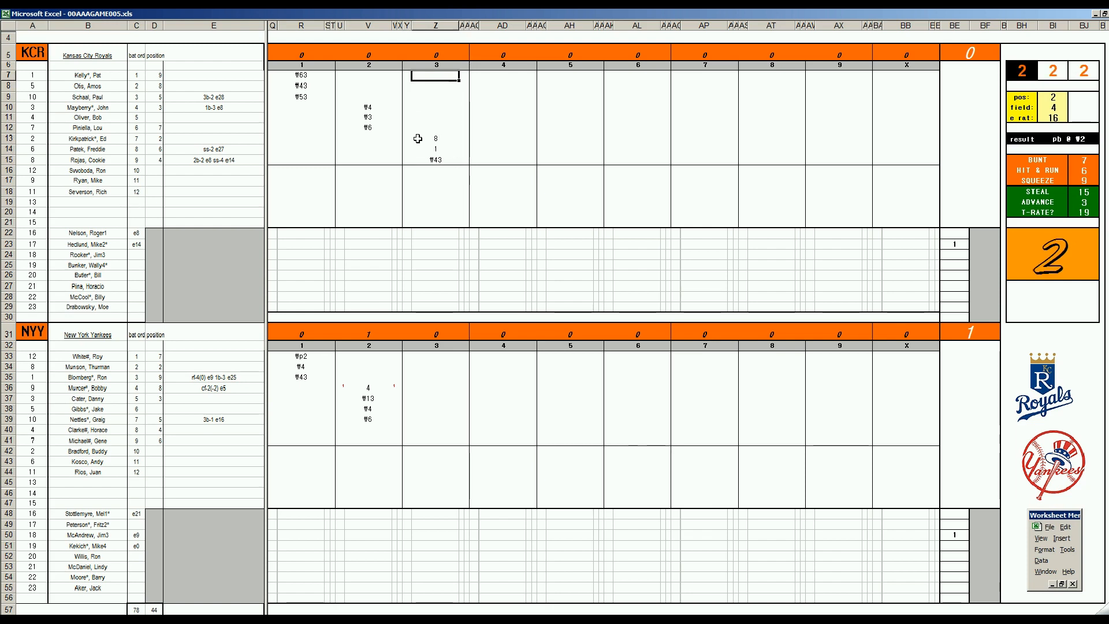
type("9")
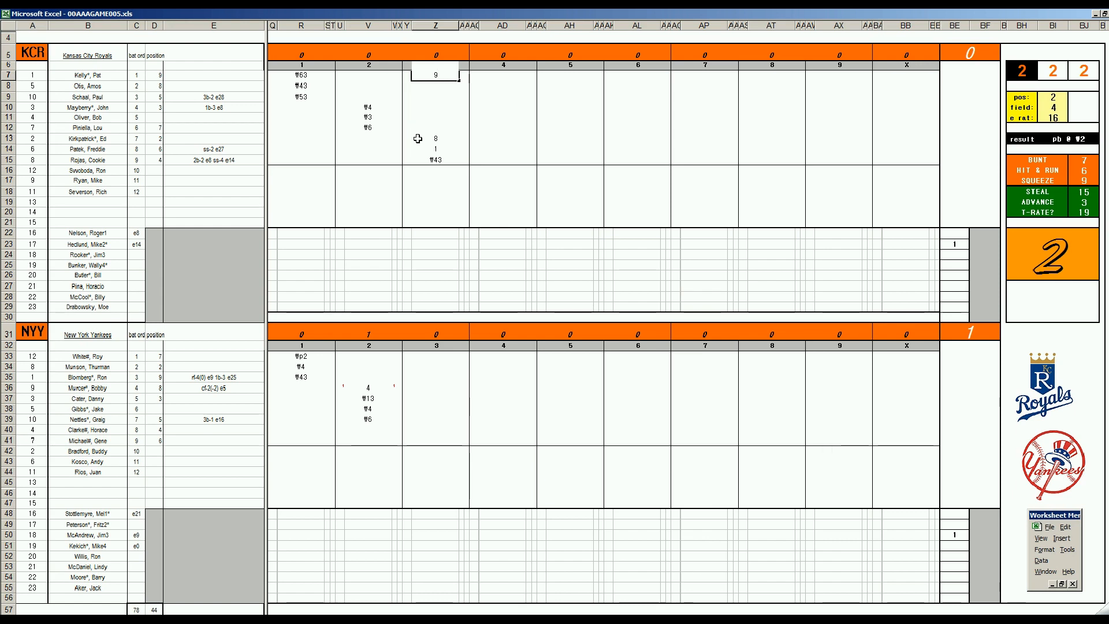
key("Return")
key("Up")
key("Right")
type("1")
Enter a run mark of 1 for Kansas City's seventh batter in the third inning
key("Left")
key("Left")
key("Down")
key("Down")
key("Down")
key("Down")
key("Down")
key("Down")
type("1")
Record 2 with an RBI mark of 1 for Kansas City's second batter in the third inning
key("Right")
key("Up")
key("Up")
key("Up")
key("Up")
key("Up")
key("Up")
key("Down")
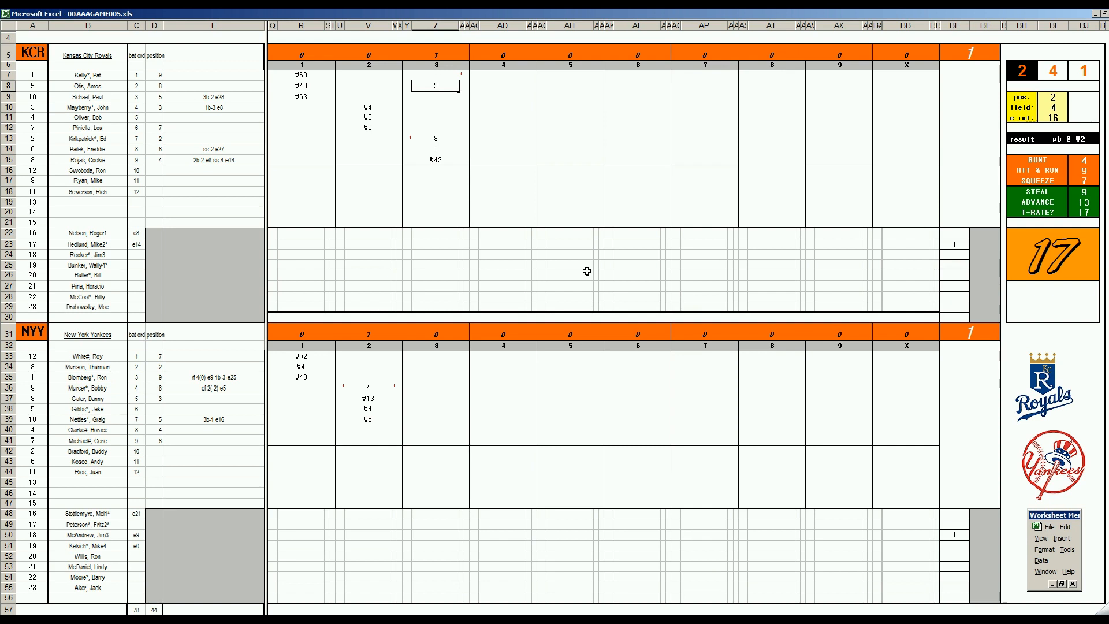
key("Return")
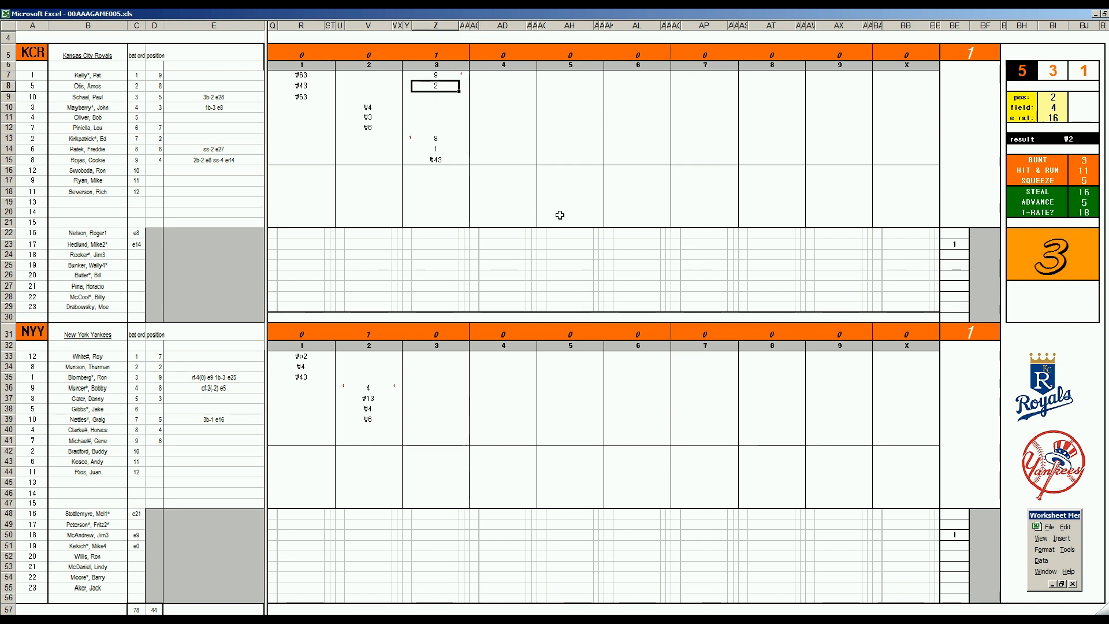
key("Right")
type("1")
Enter a run mark of 1 for Kansas City's eighth batter in the third inning
key("Left")
key("Left")
key("Down")
key("Down")
key("Down")
key("Down")
key("Down")
key("Down")
type("1")
Record ₩6 for Kansas City's third batter in the third inning
key("Right")
key("Up")
key("Up")
key("Up")
key("Up")
key("Up")
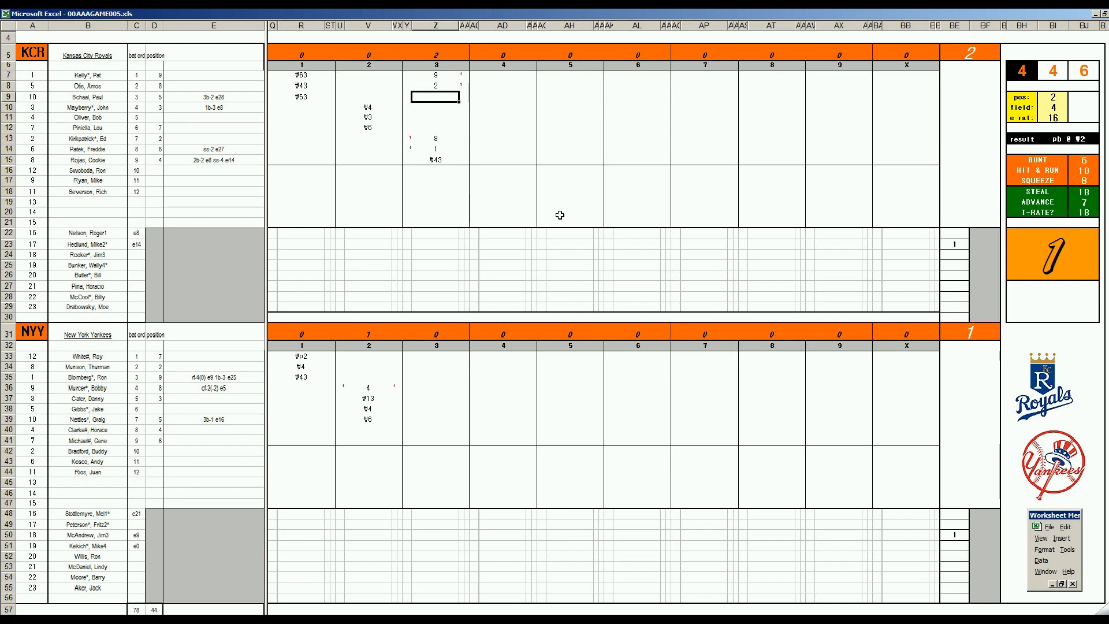
type("#6")
Record ₩6, ₩9 and ₩6 for New York's eighth, ninth and leadoff hitters in the third inning
left_click(420, 428)
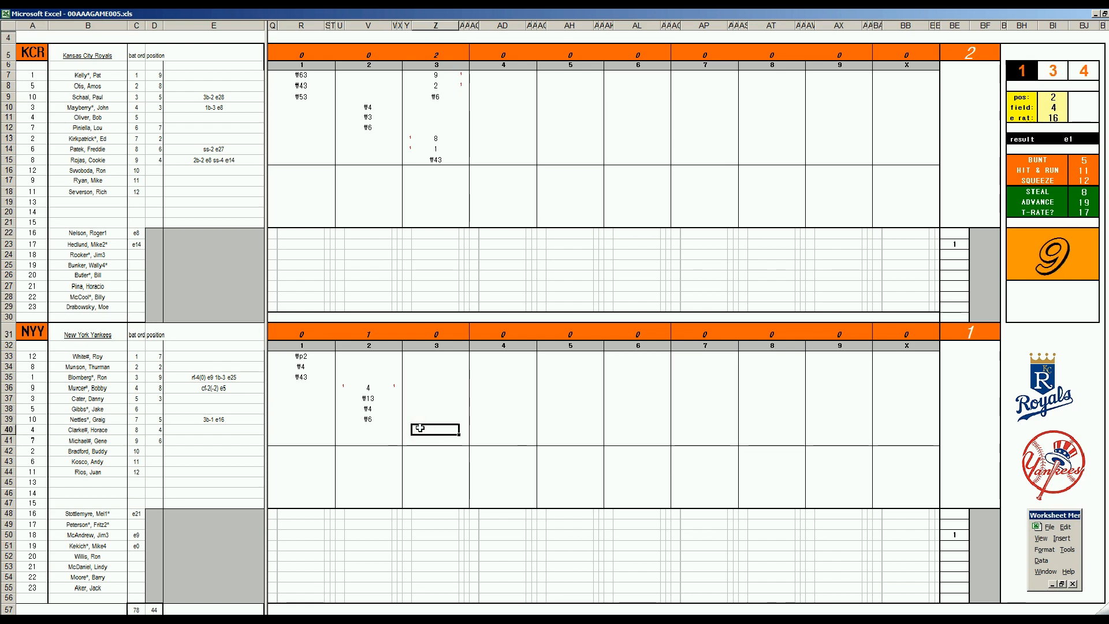
type("#6")
key("Return")
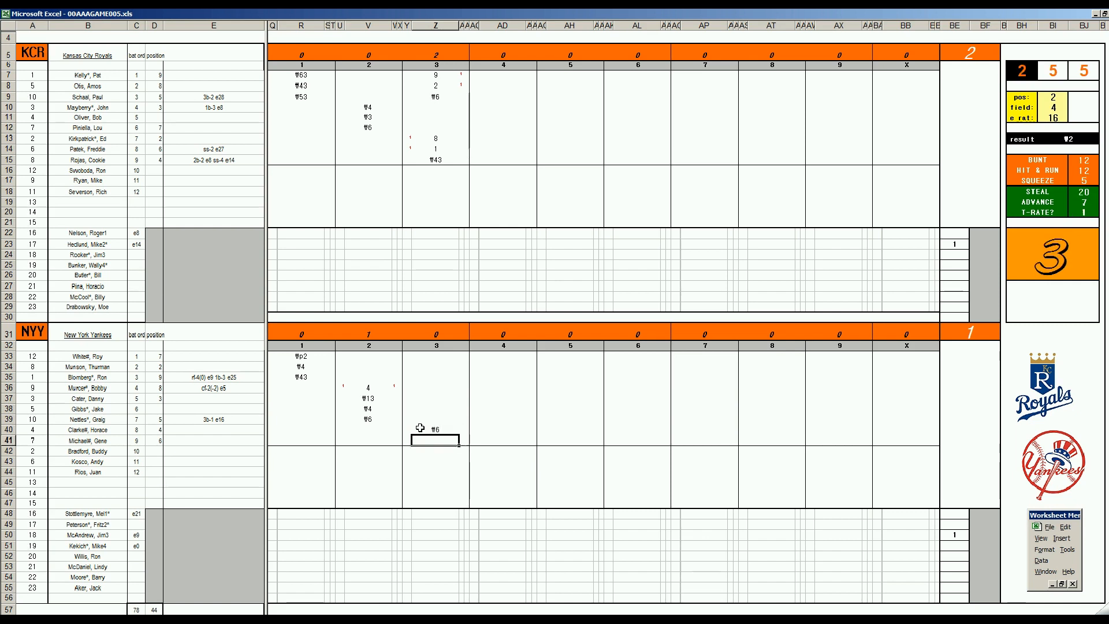
type("#9")
key("Up")
key("Up")
key("Up")
key("Up")
key("Up")
key("Up")
key("Up")
key("Up")
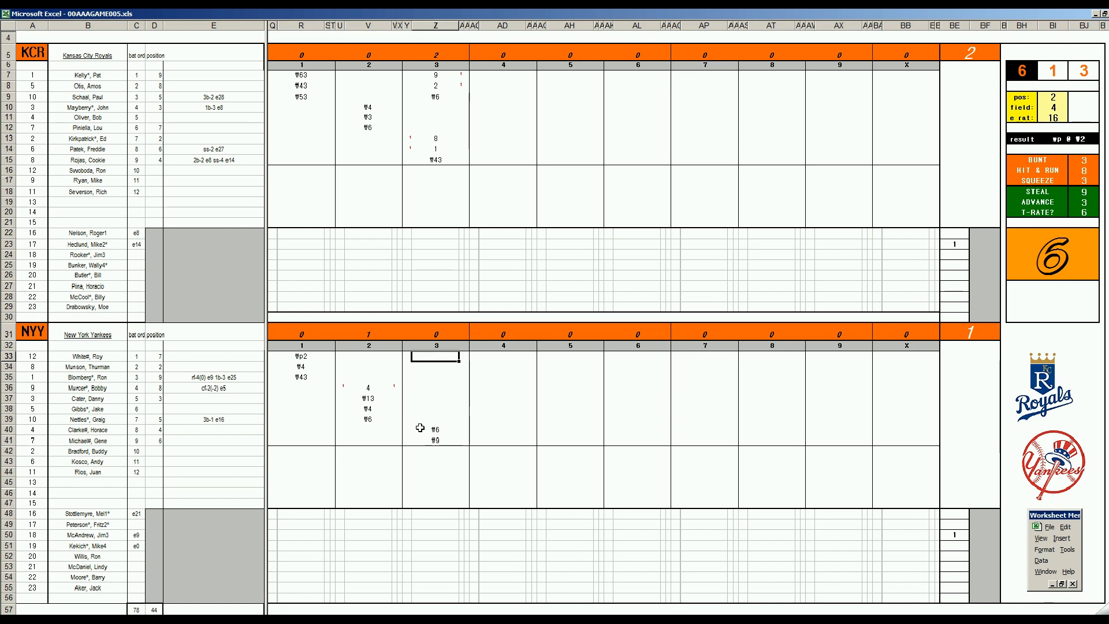
type("#6")
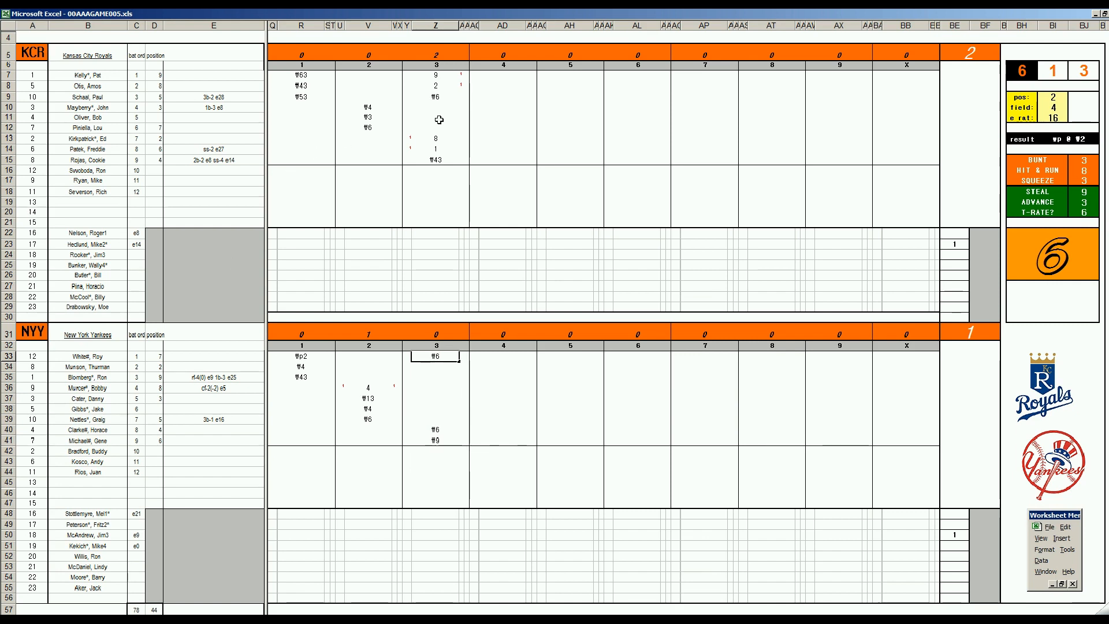
Record 1, ₩9, 1, ₩8 and ₩7 for Kansas City's fourth through eighth batters in the fourth inning
left_click(491, 108)
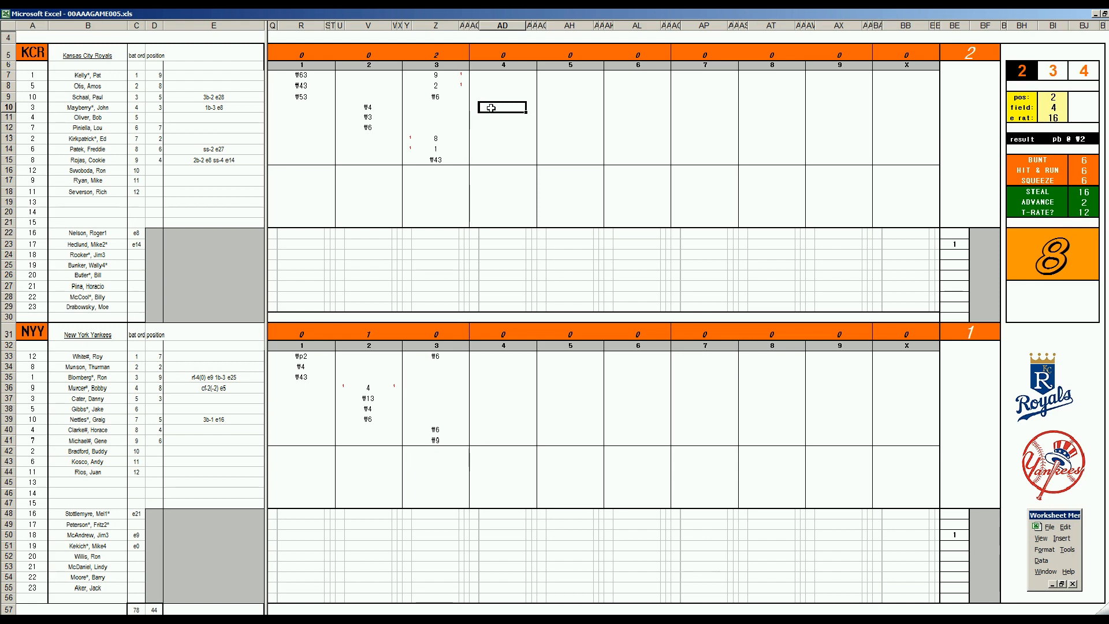
type("1")
key("Return")
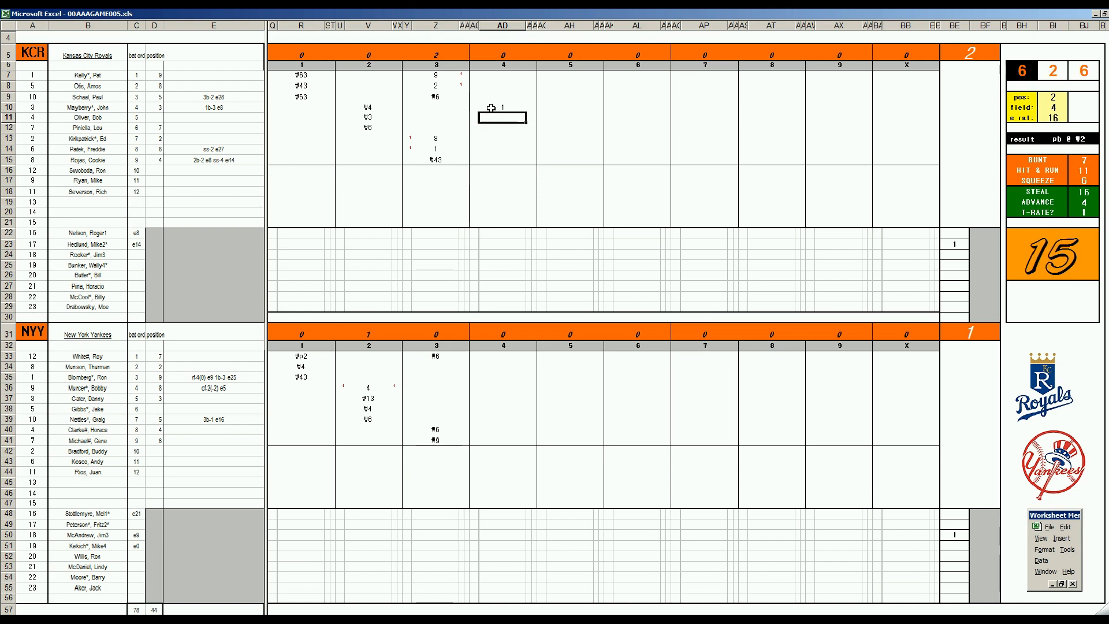
type("#9")
key("Return")
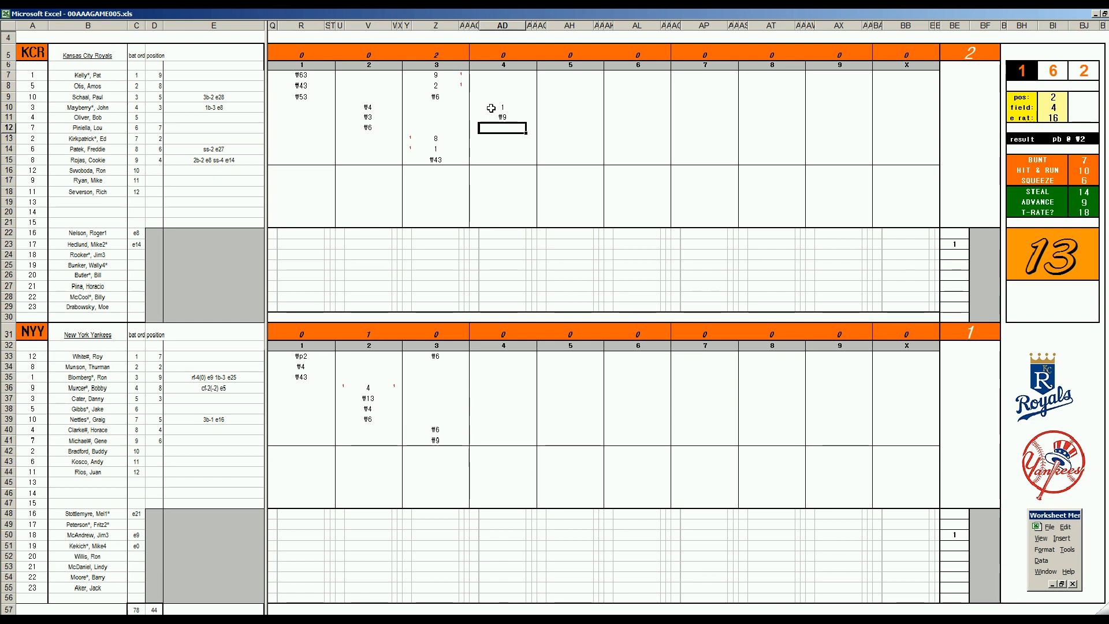
type("1")
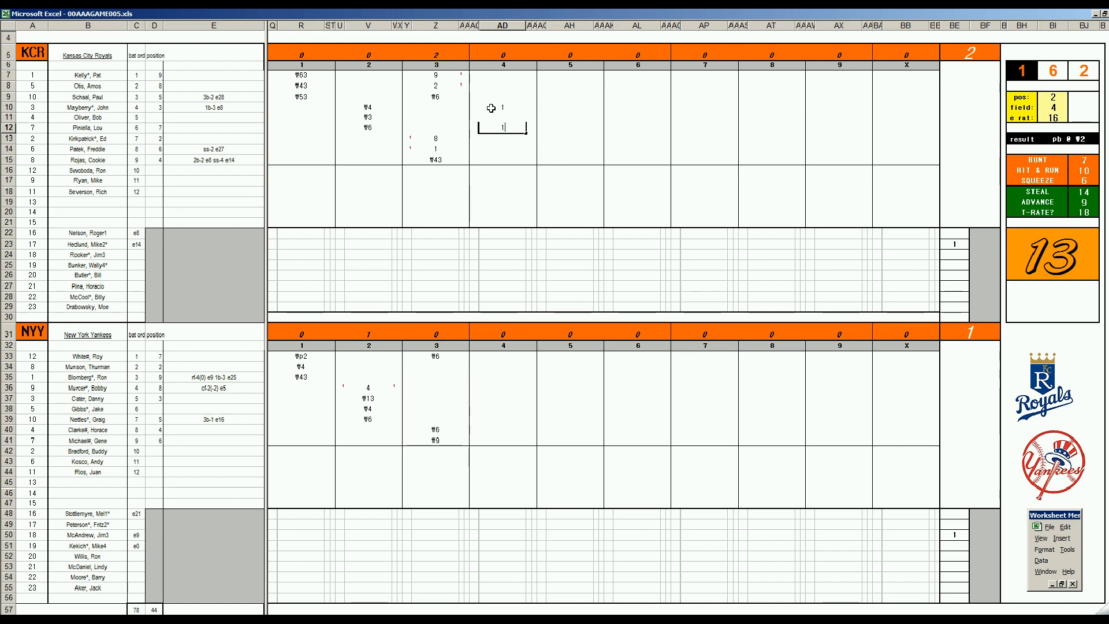
key("Return")
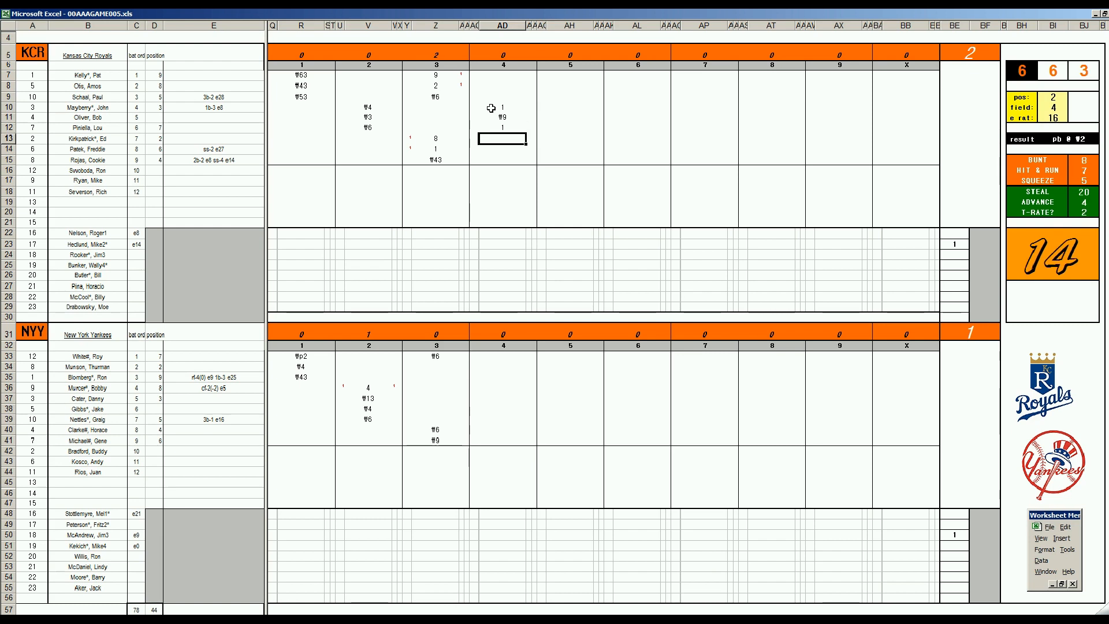
type("#8")
key("Return")
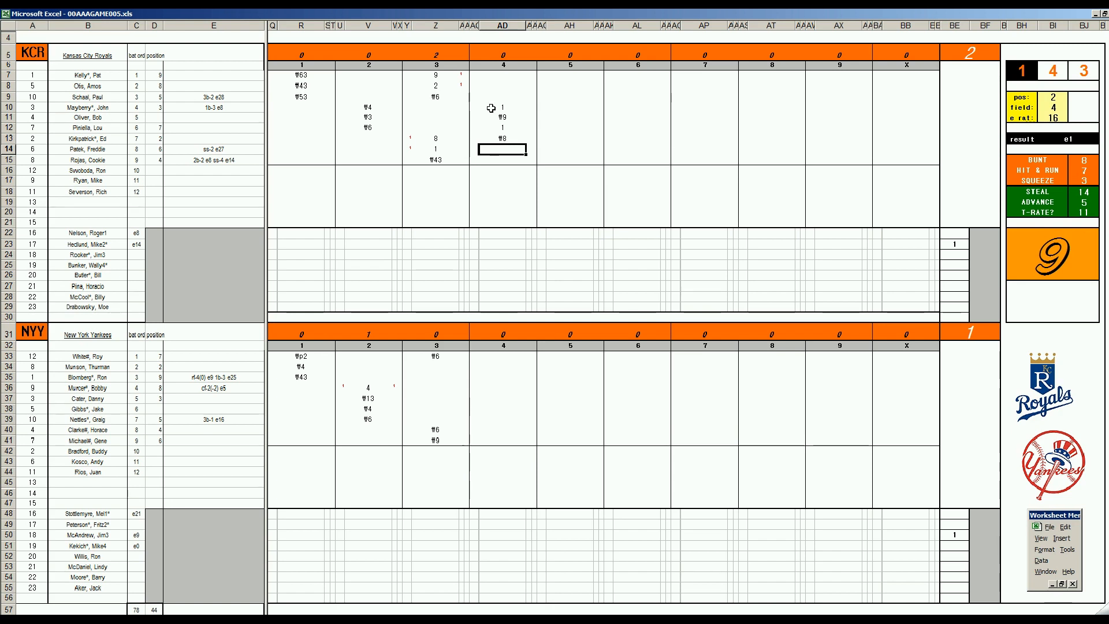
type("#7")
Record ₩63, ₩53 and ₩7 for New York's second, third and fourth batters in the fourth inning
left_click(492, 365)
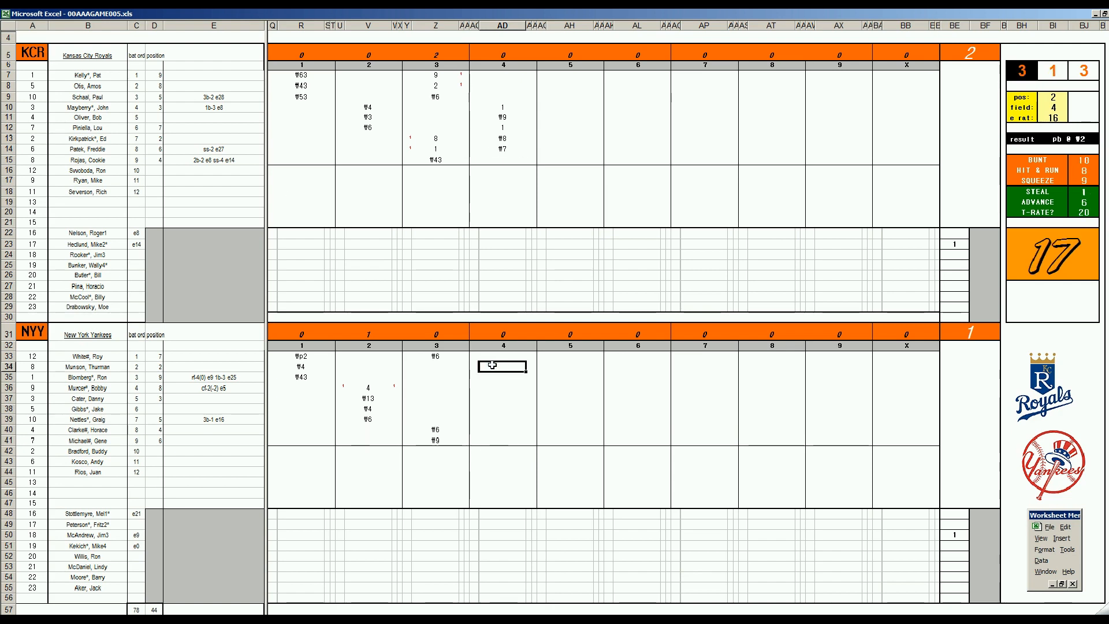
type("#63")
key("Return")
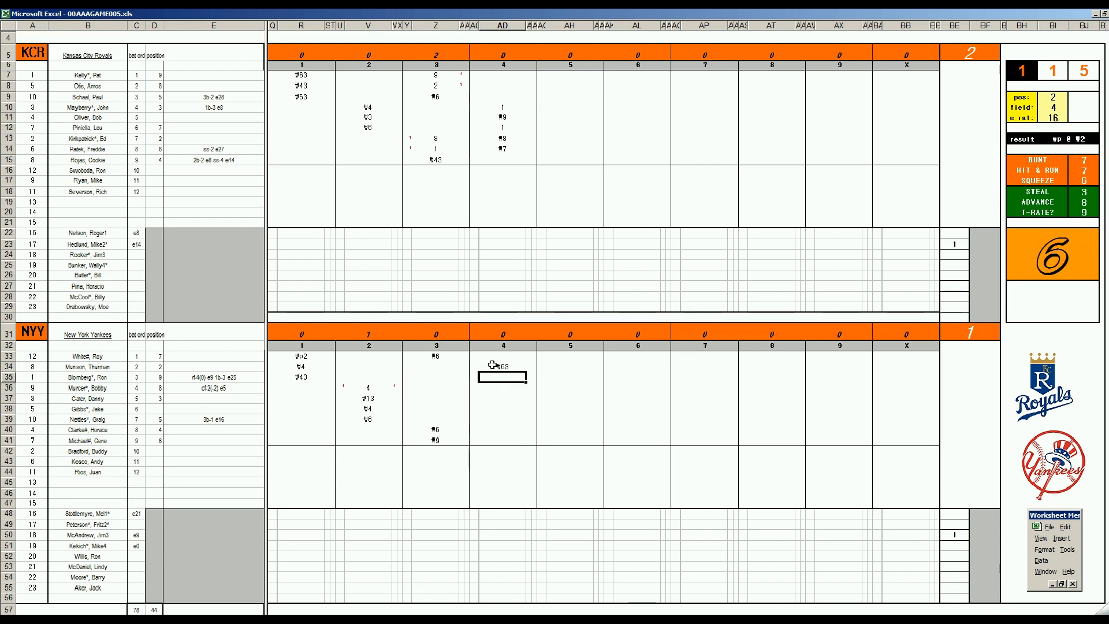
type("#53")
key("Return")
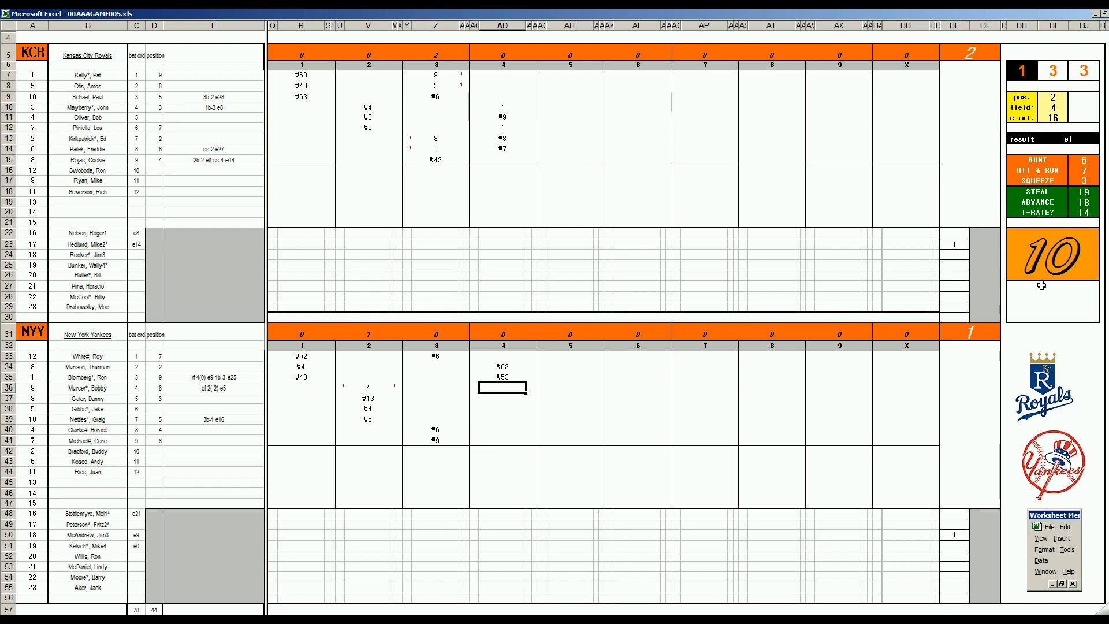
type("#7")
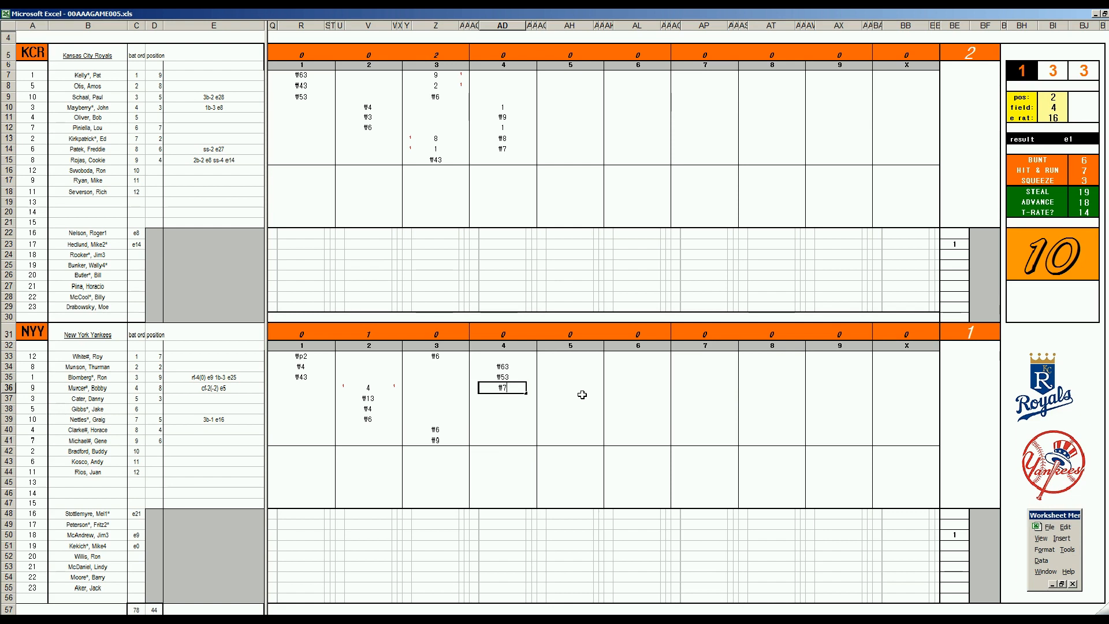
Record ₩3, ₩63, 1 and 2 for Kansas City's ninth, leadoff, second and third batters in the fifth inning
left_click(557, 158)
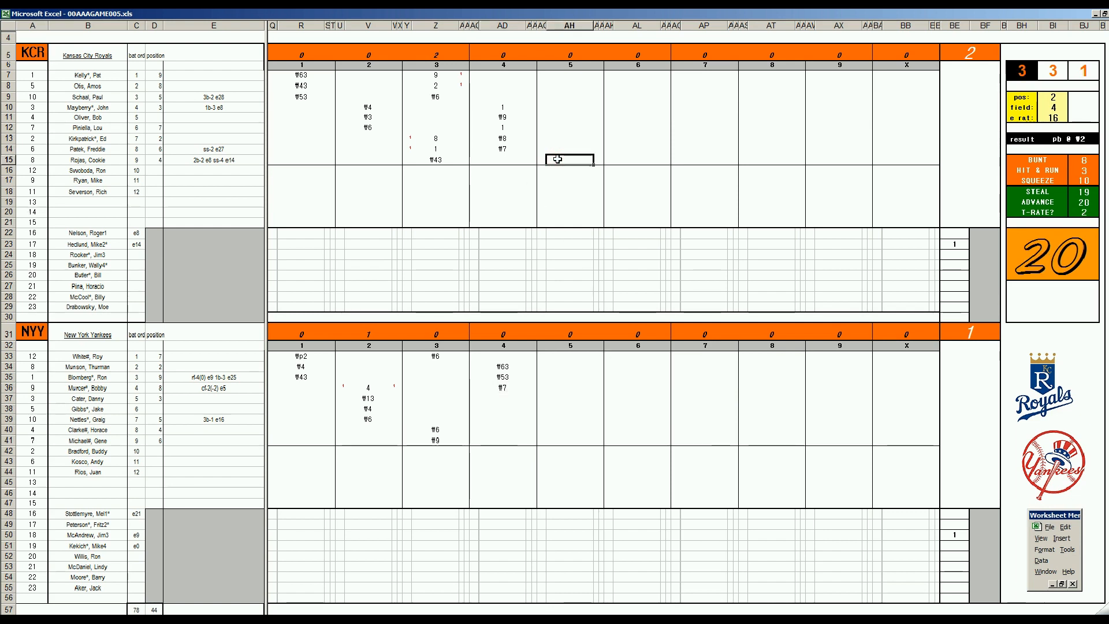
type("#3")
key("Return")
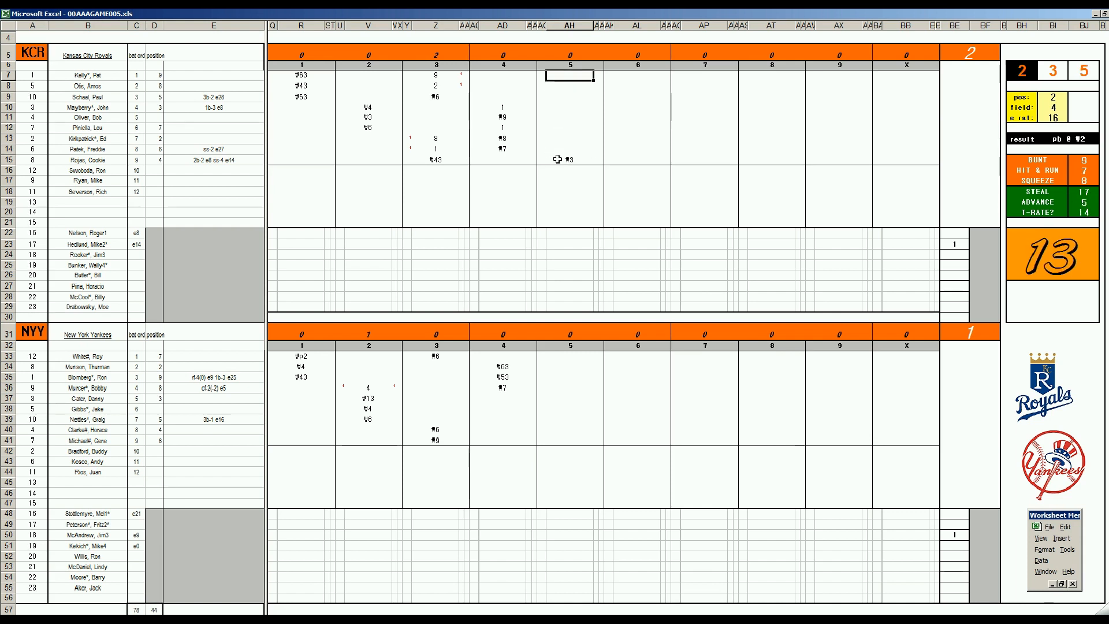
type("#63")
key("Return")
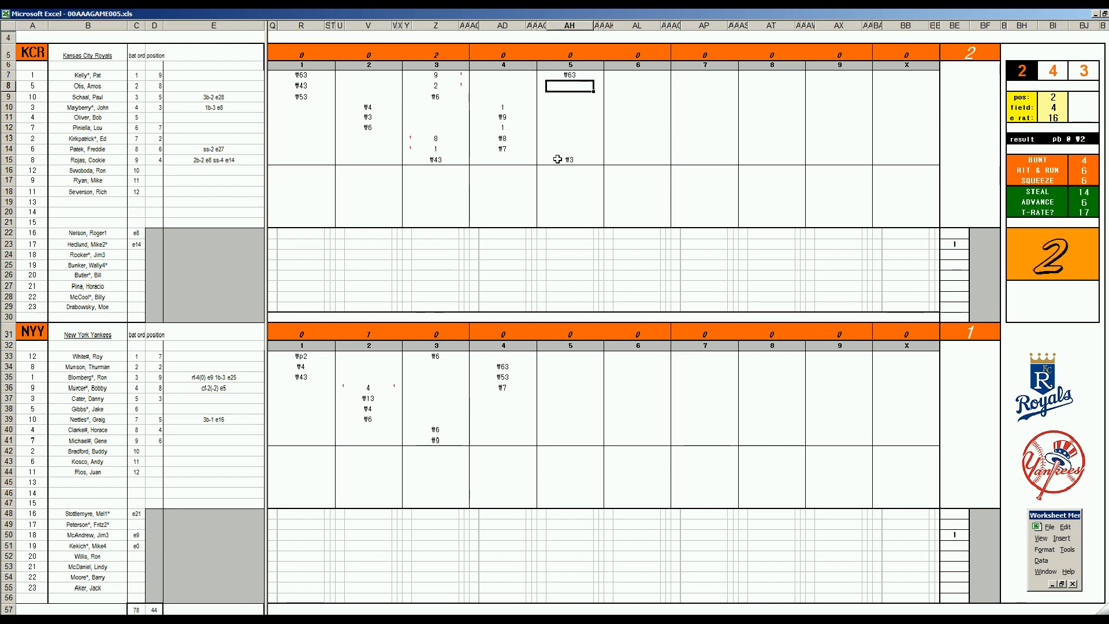
type("1")
key("Return")
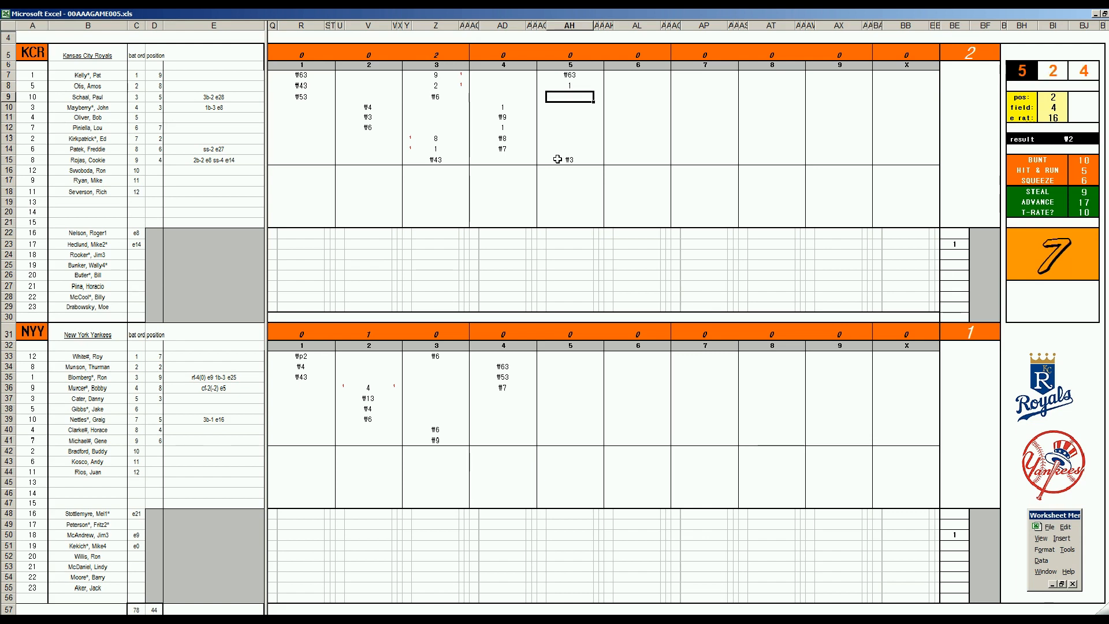
type("2")
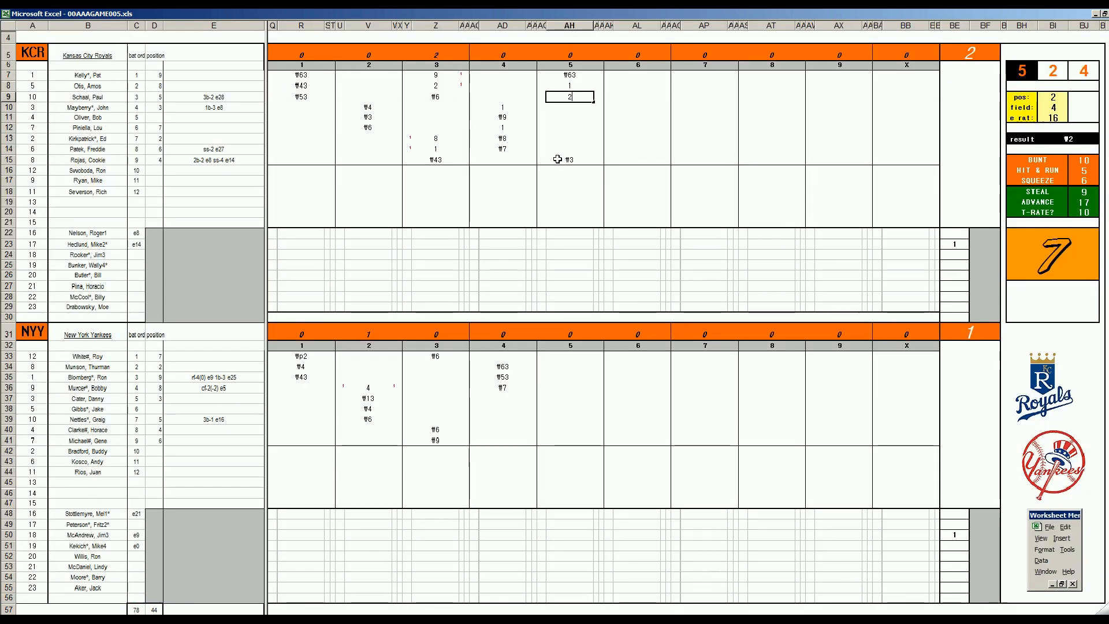
key("Return")
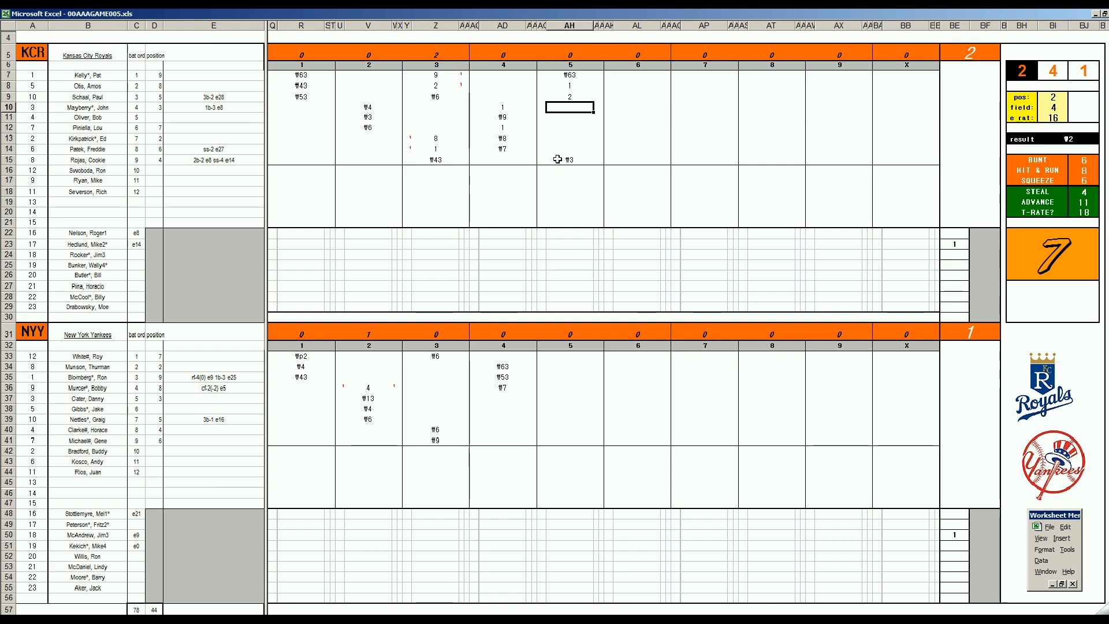
Record 1 with an RBI mark for Kansas City's fourth batter, a run mark for the second batter and ₩7 for the fifth in the fifth inning
type("1")
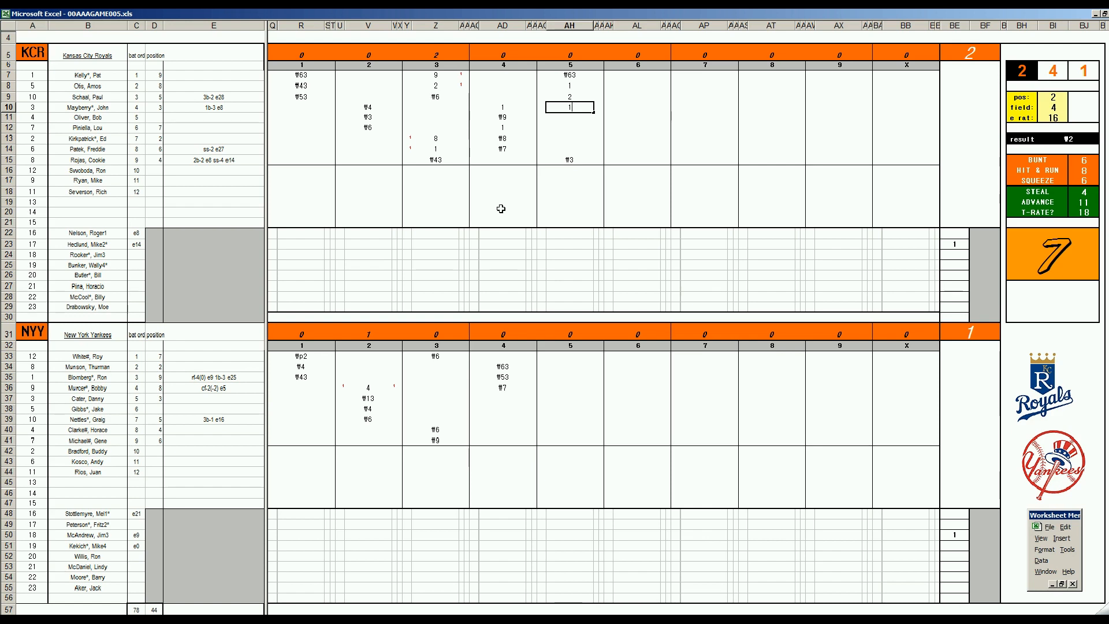
key("Return")
type("1")
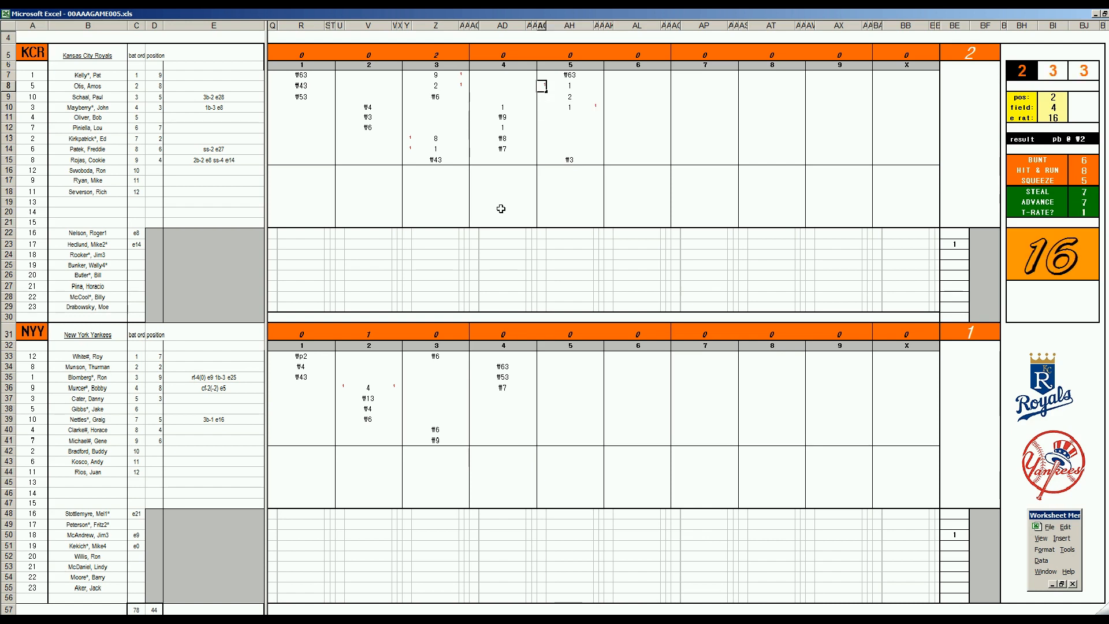
key("Return")
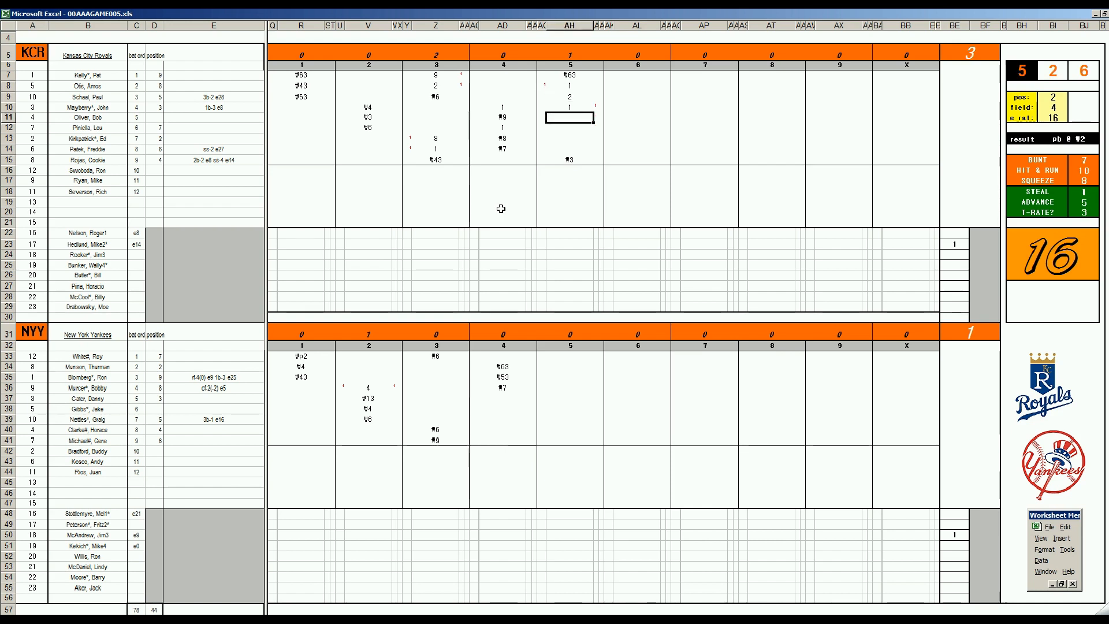
type("\\7")
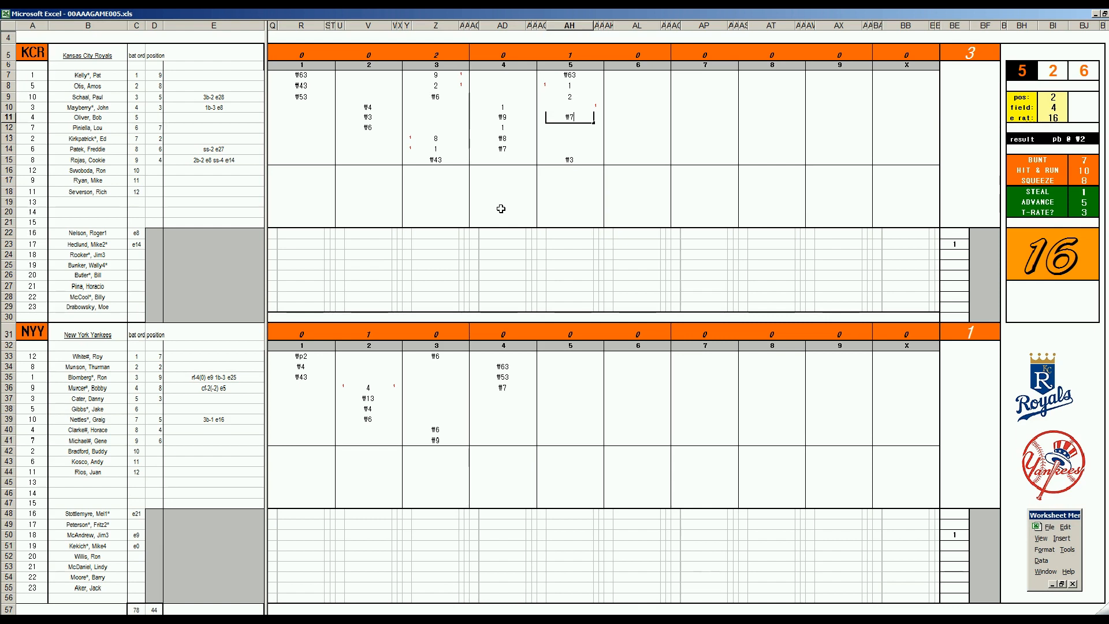
Set the fielding chart to position 4, field rating 2 and error rating 8 for New York's fifth-inning at-bats
left_click(561, 399)
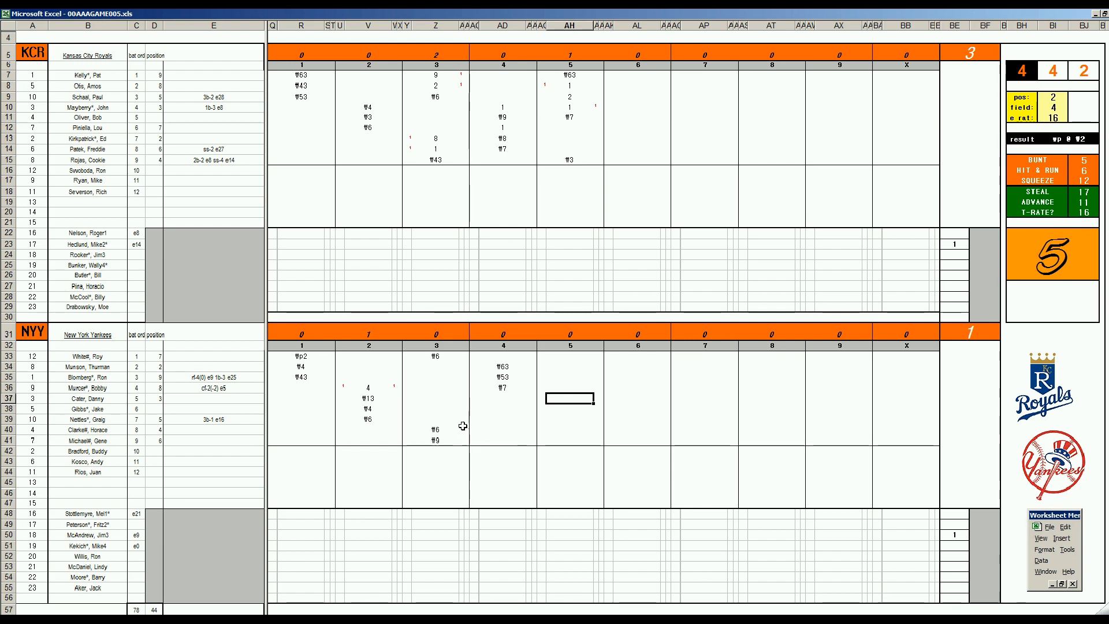
key("ctrl+q")
type("44")
key("Return")
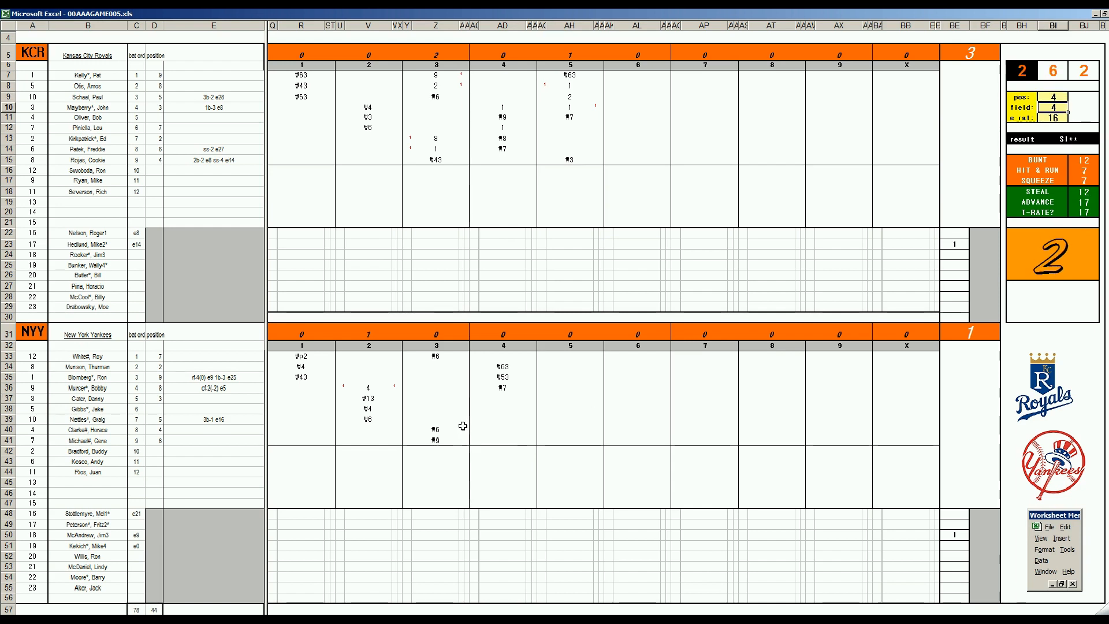
type("2")
key("Return")
type("8")
key("Return")
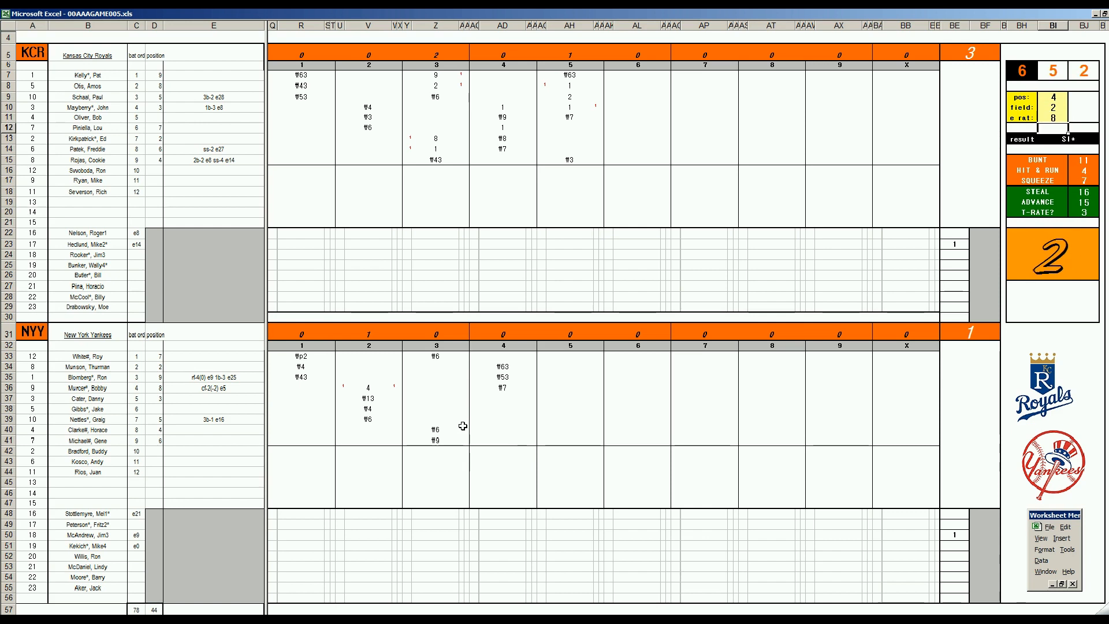
Record 1, ₩463 and 8 for New York's fifth, sixth and seventh batters in the fifth inning
left_click(553, 398)
type("1")
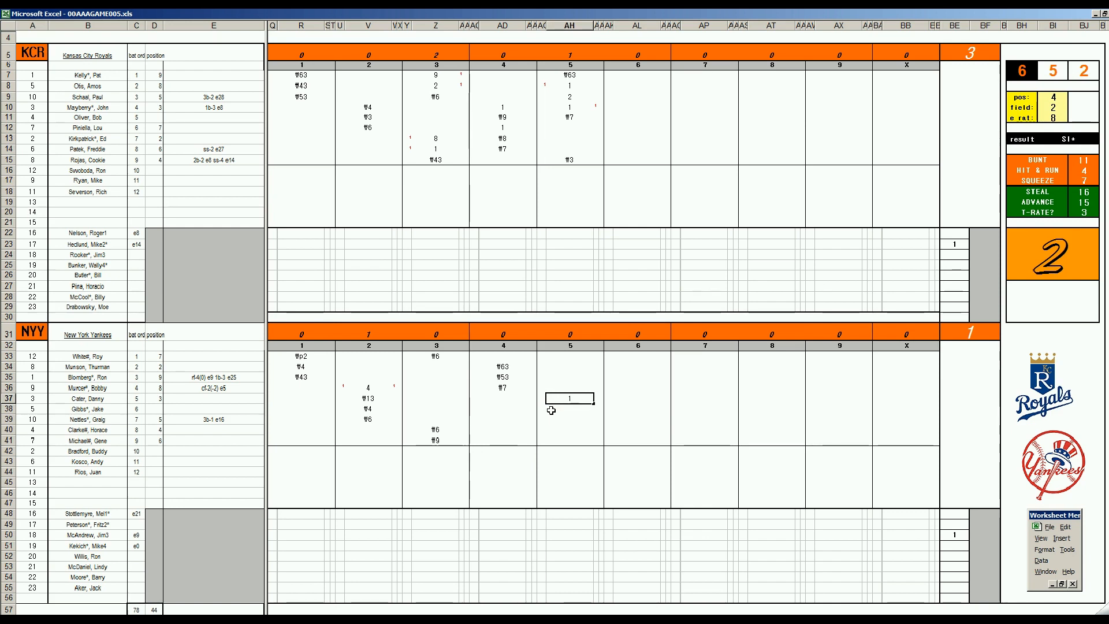
key("Return")
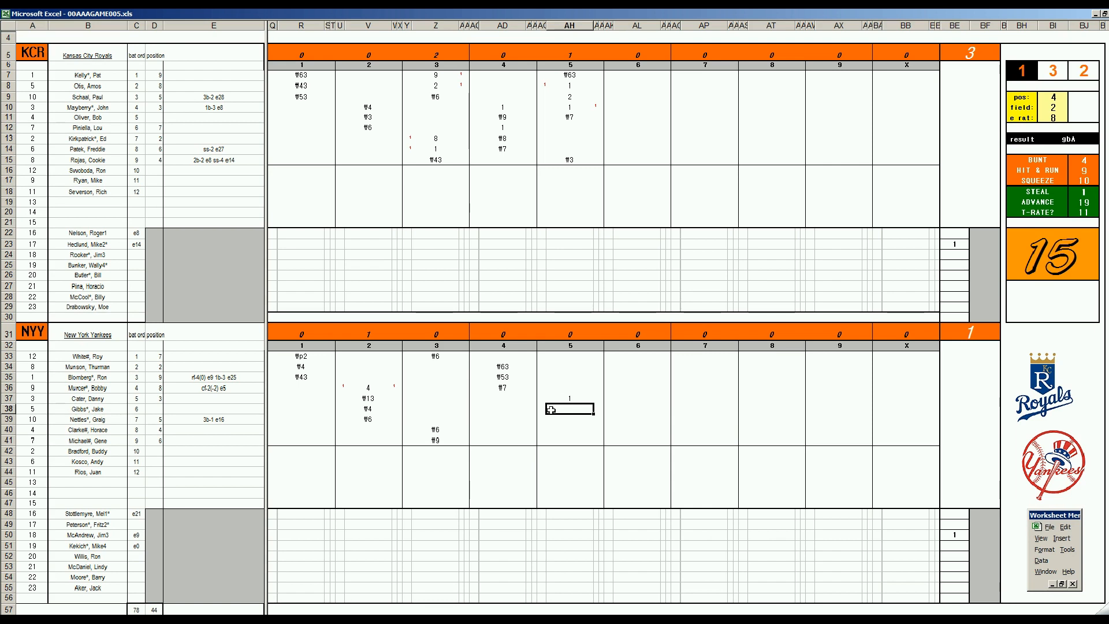
type("#463")
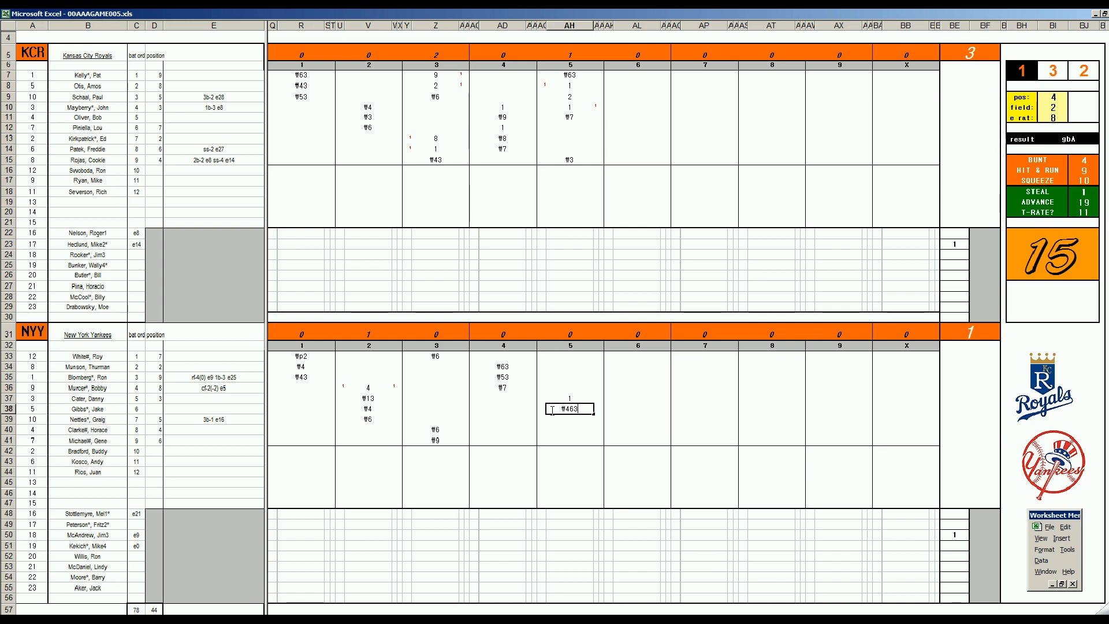
key("Return")
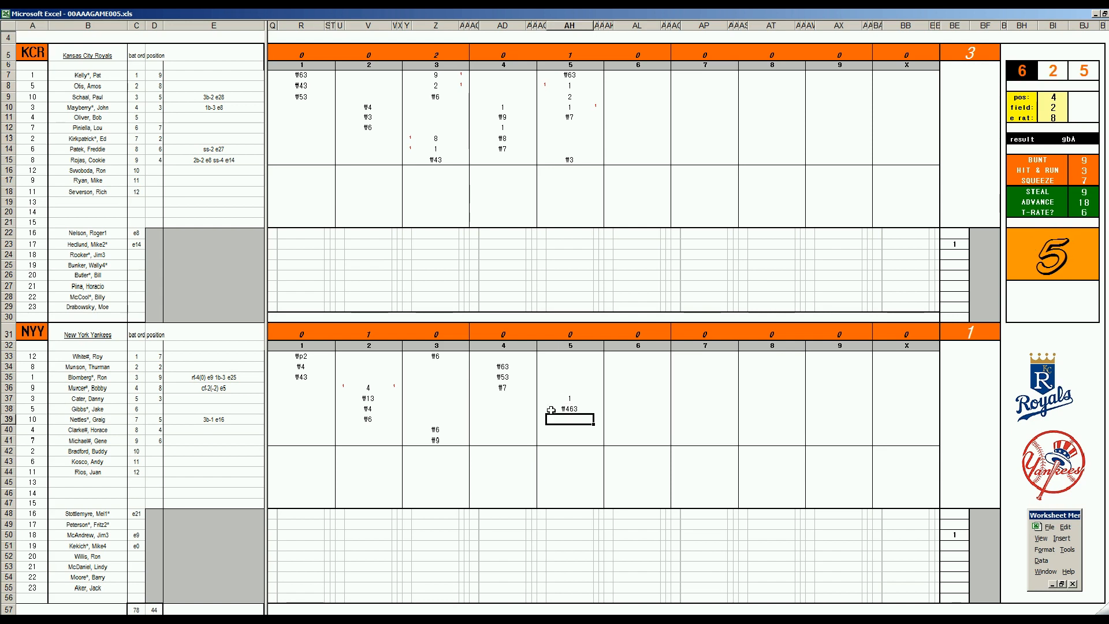
type("8")
key("Return")
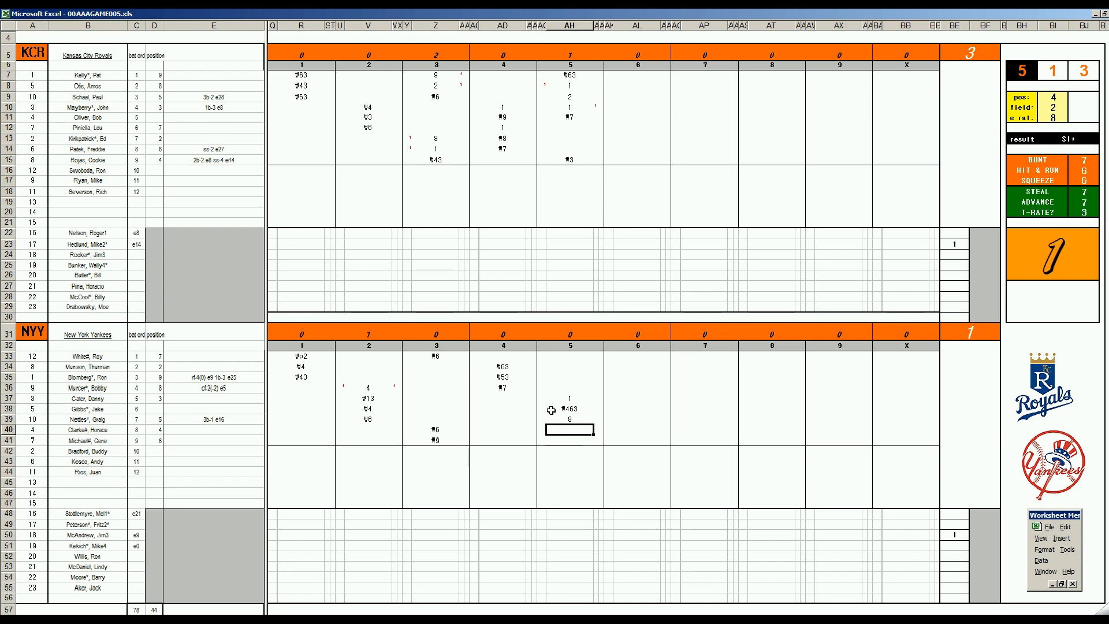
Set the fielding chart to position 8, field rating 2 and error rating 4, and record ₩8 for New York's eighth batter in the fifth inning
key("ctrl+q")
type("8")
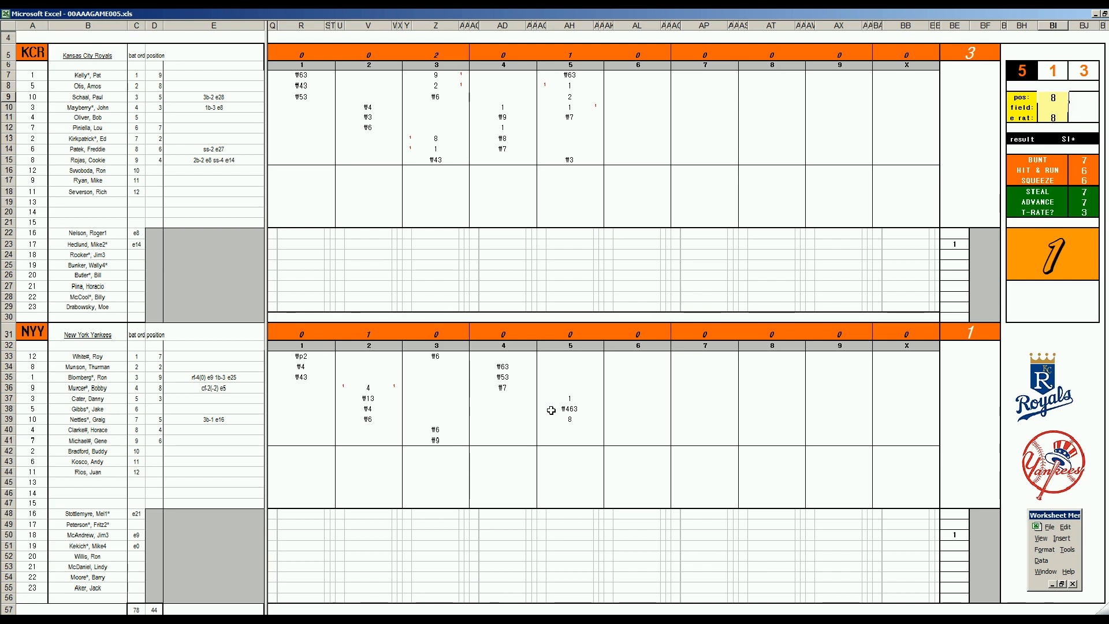
key("Return")
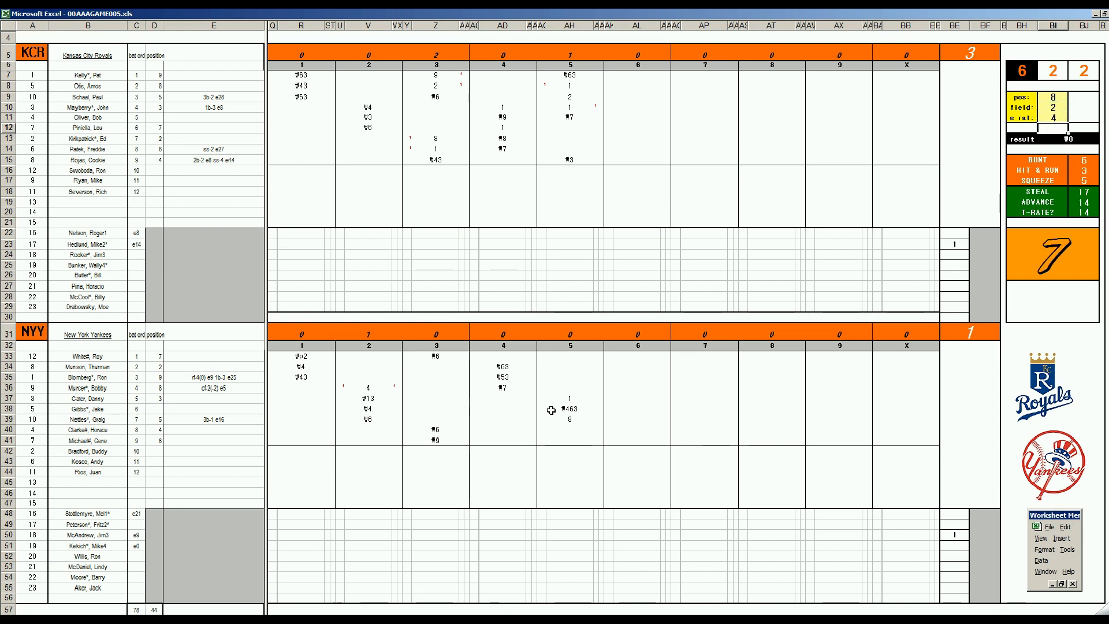
left_click(578, 430)
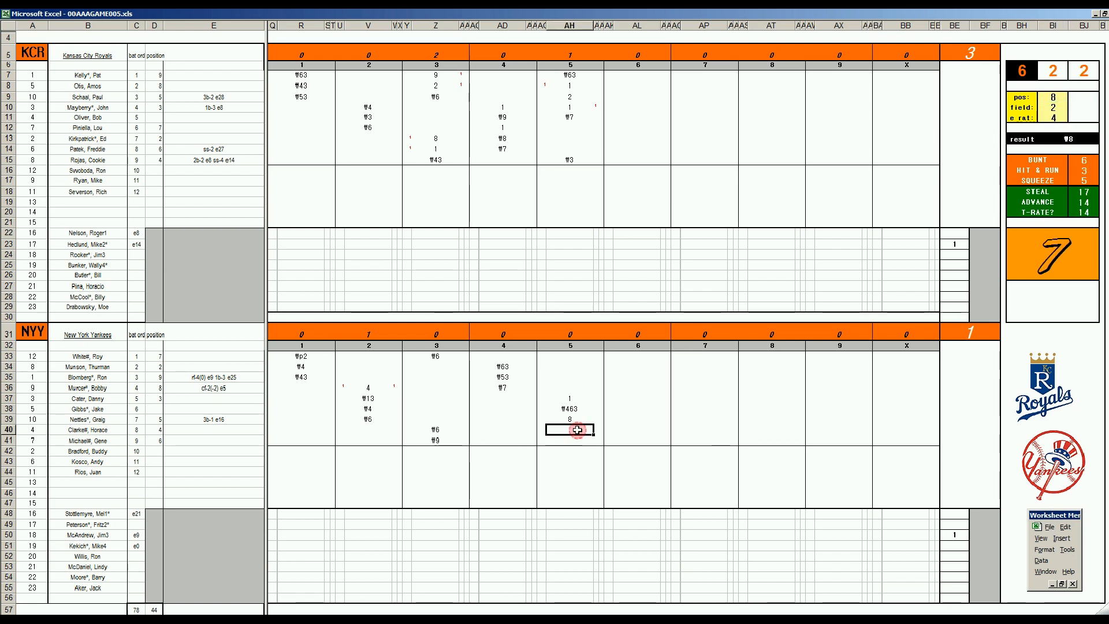
type("#8")
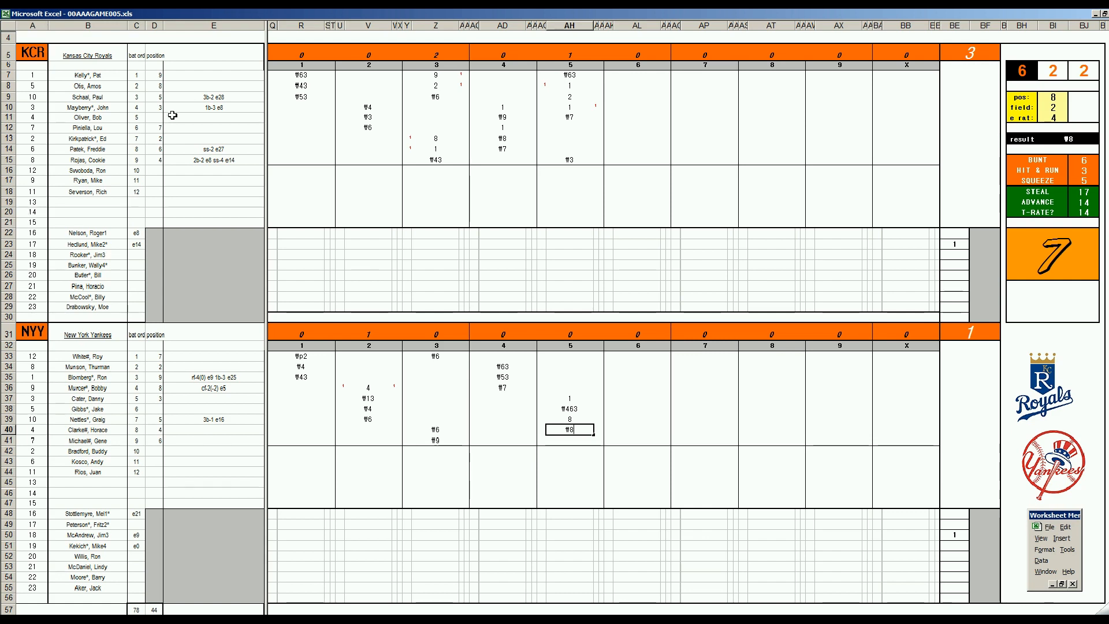
Record ₩63, 4, 1 and 1 for Kansas City's sixth through ninth batters in the sixth inning, with RBI and run marks beside the 4
left_click(621, 125)
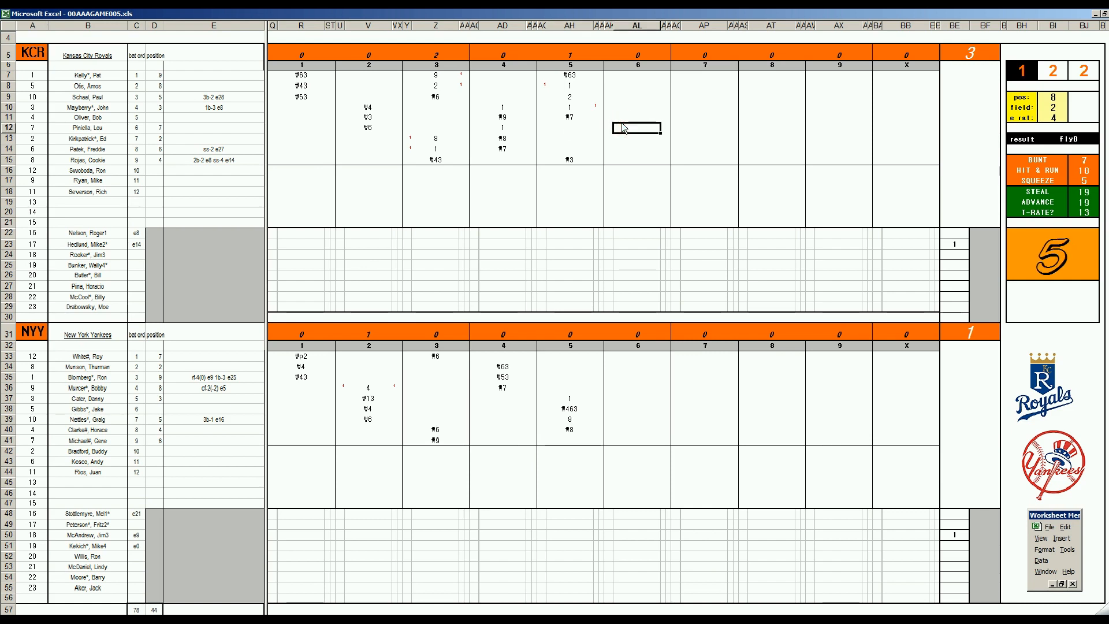
type("#63")
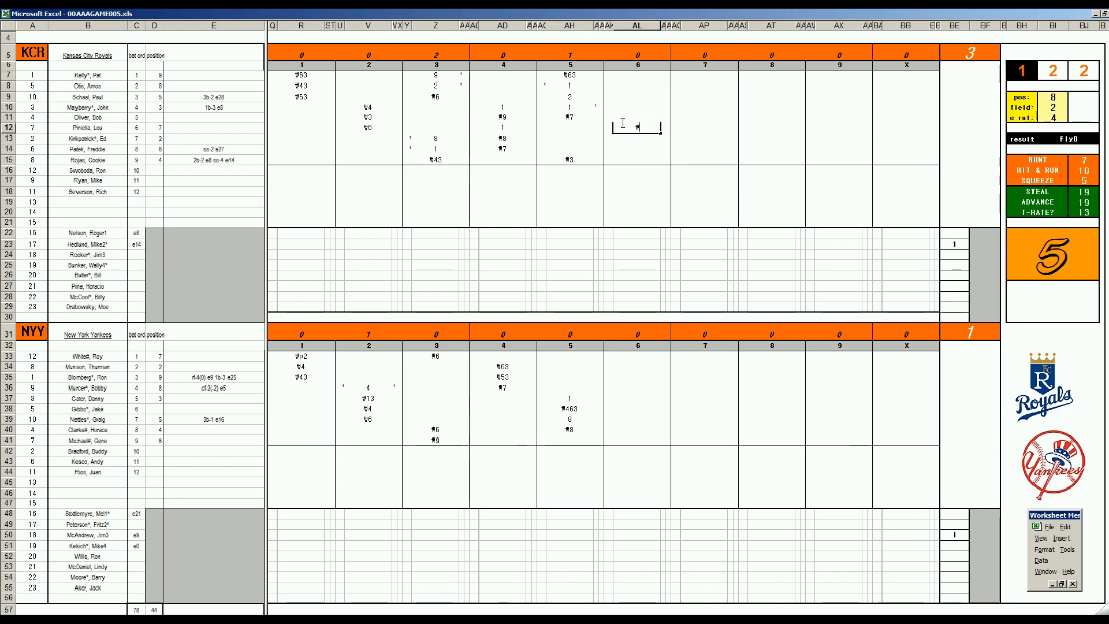
key("Return")
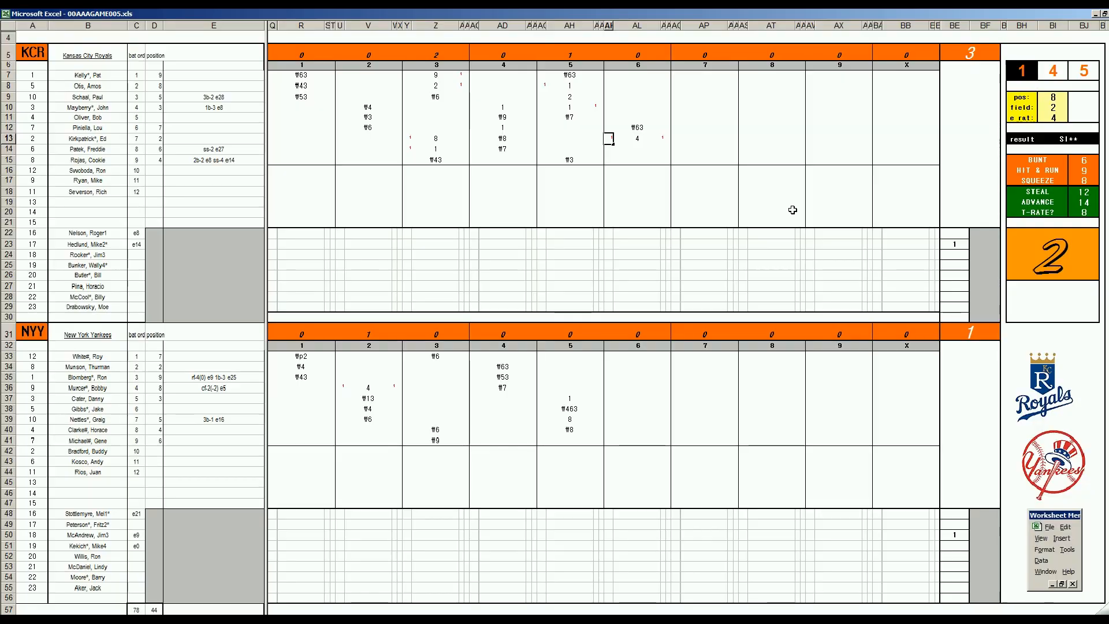
key("Return")
type("1")
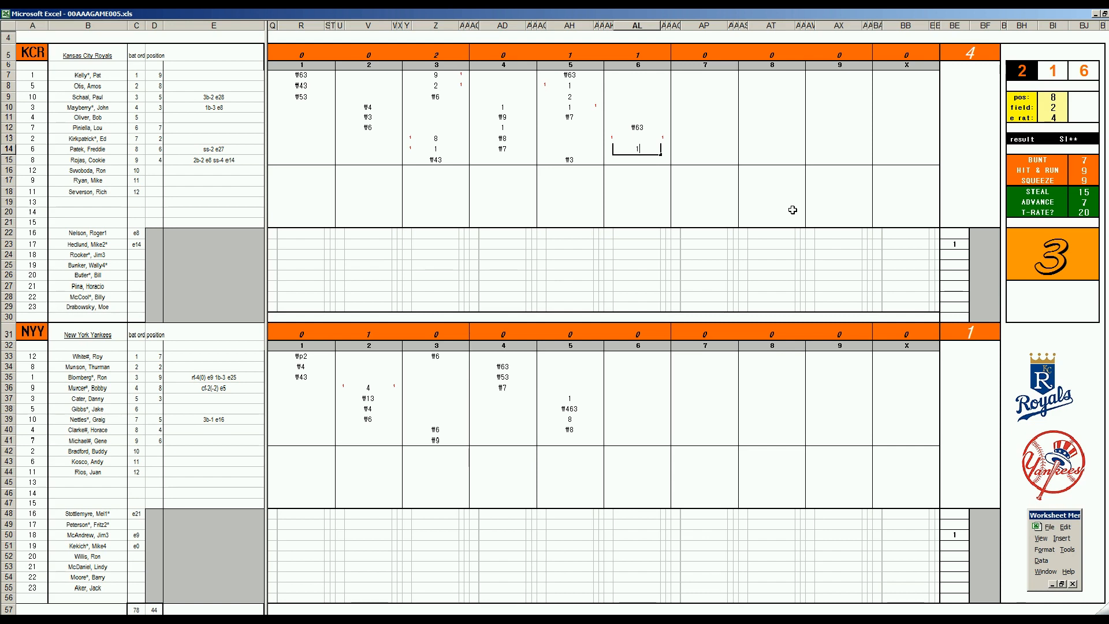
key("Return")
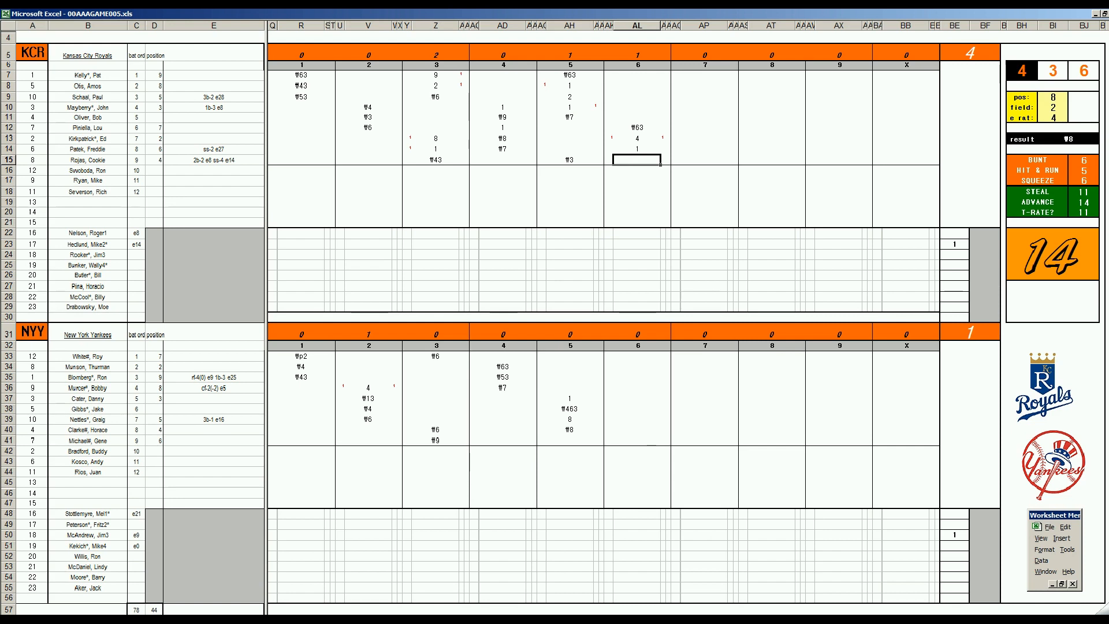
type("1")
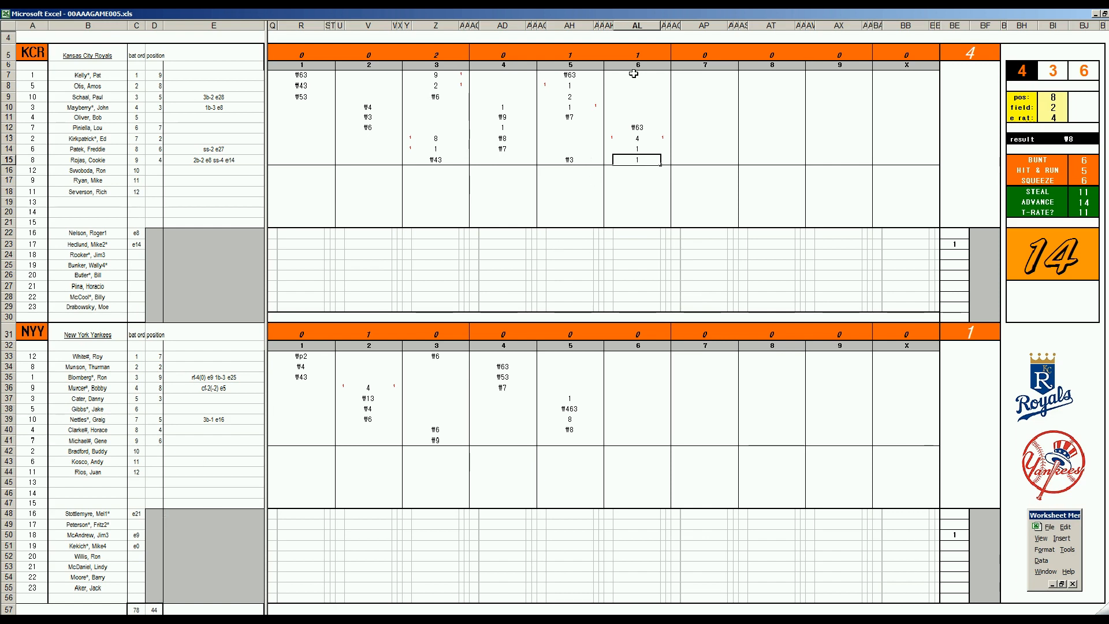
Record 2 with an RBI mark for Kansas City's leadoff batter in the sixth inning and a run mark for the eighth batter
left_click(634, 75)
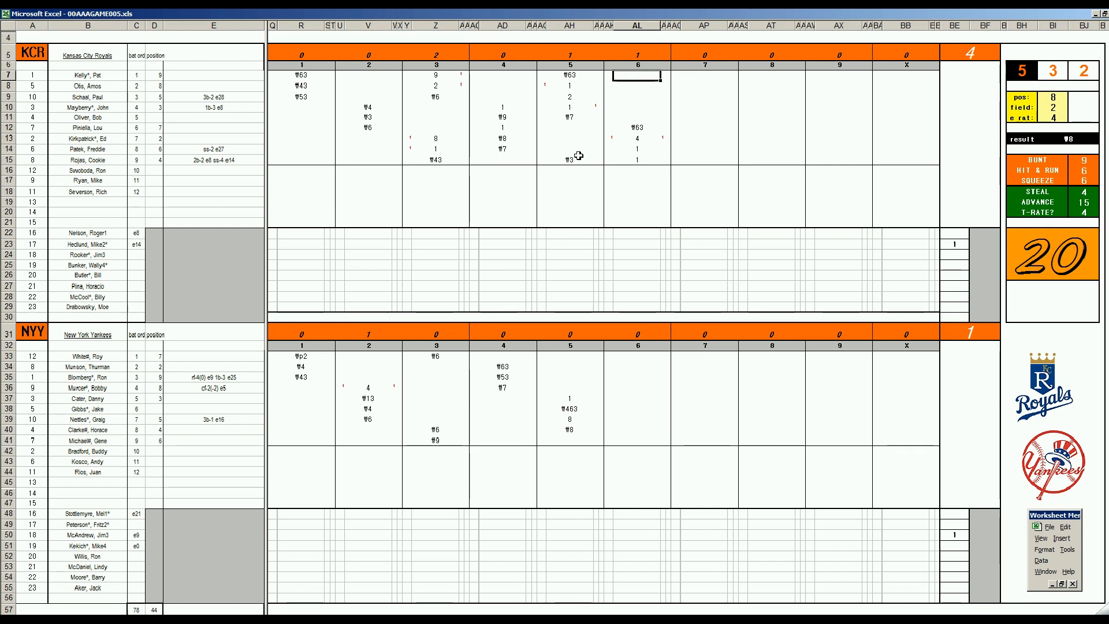
type("2")
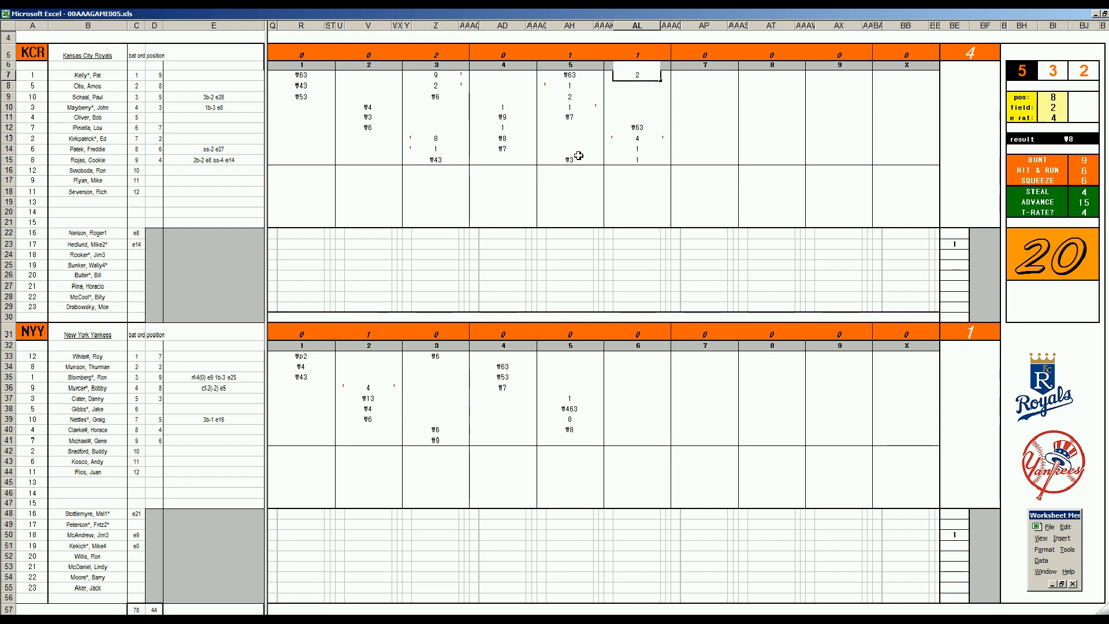
key("Return")
key("Left")
key("Down")
key("Down")
key("Down")
key("Down")
key("Down")
key("Down")
key("Down")
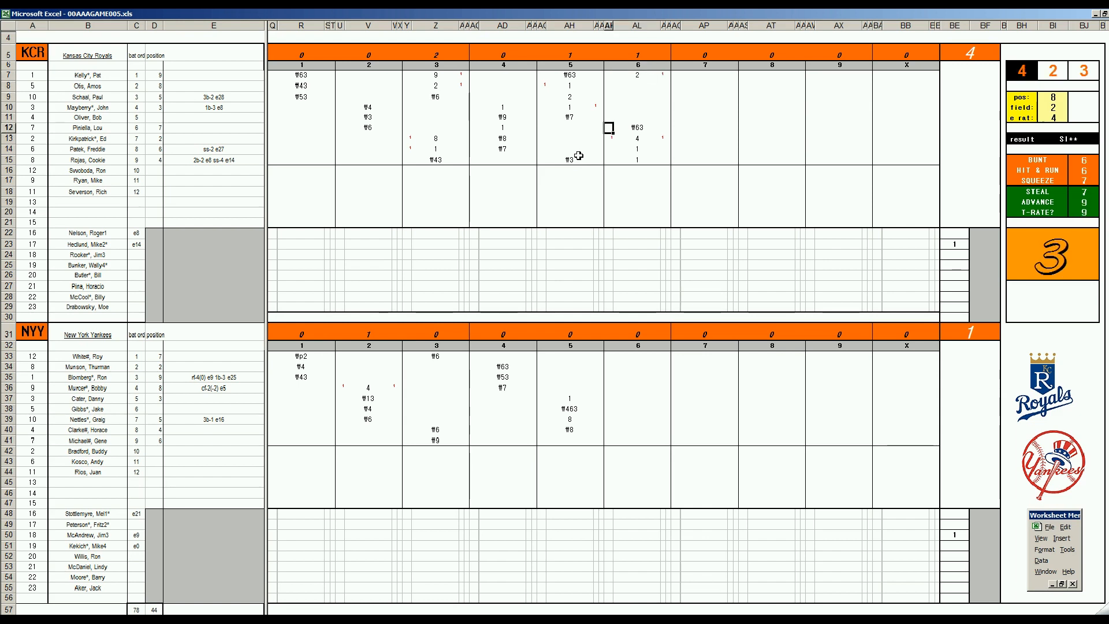
type("1")
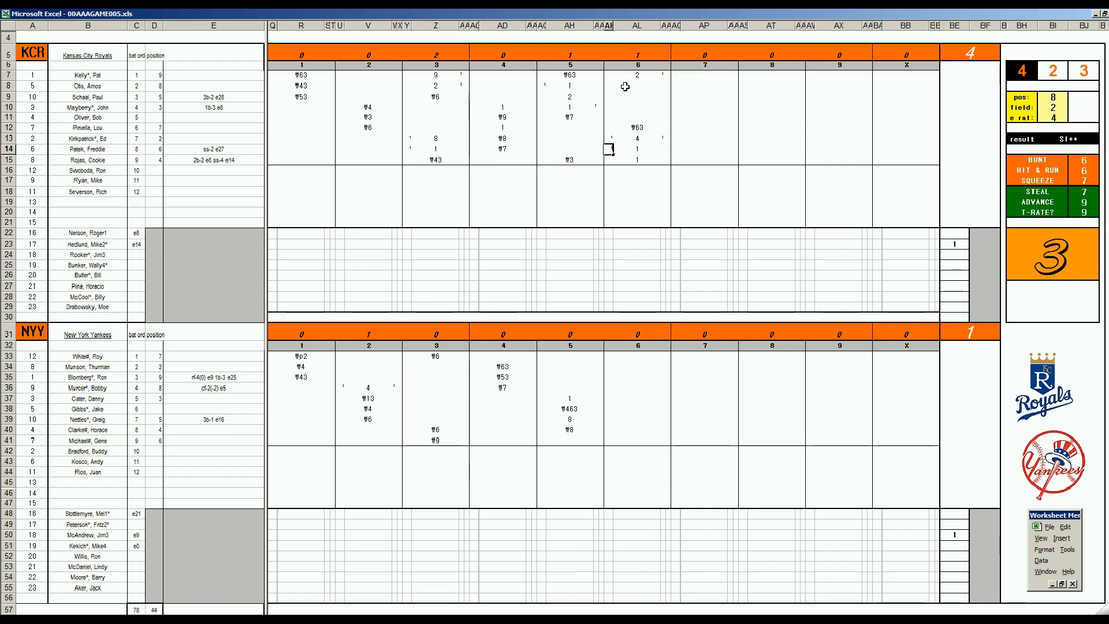
Record 1 for Kansas City's second batter in the sixth inning with its side marks, and add run marks for the ninth and leadoff batters
left_click(636, 85)
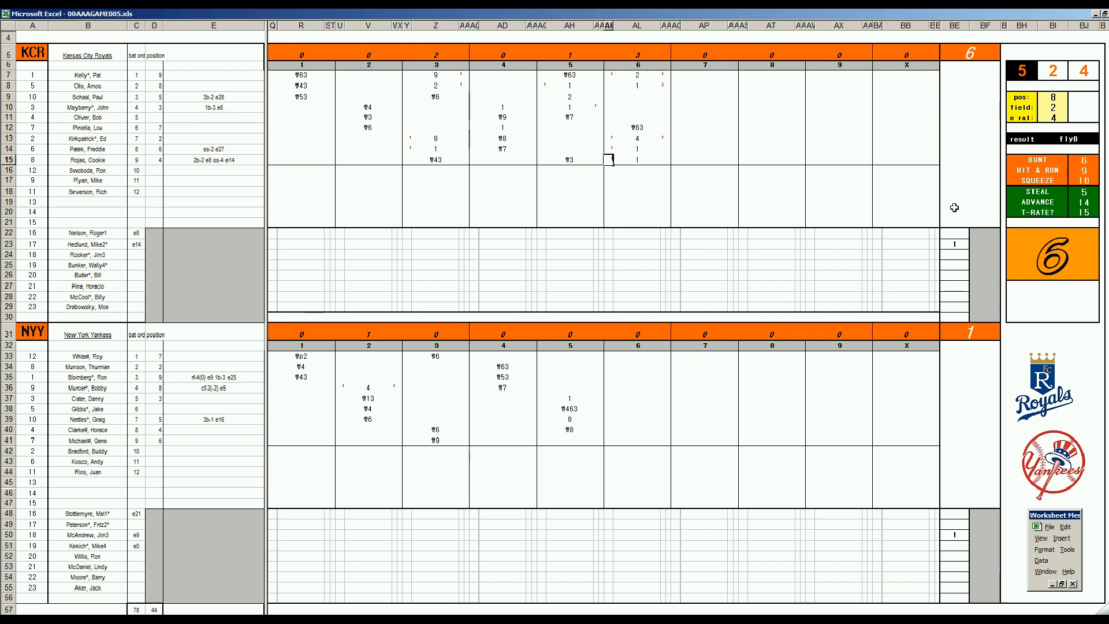
left_click(687, 175)
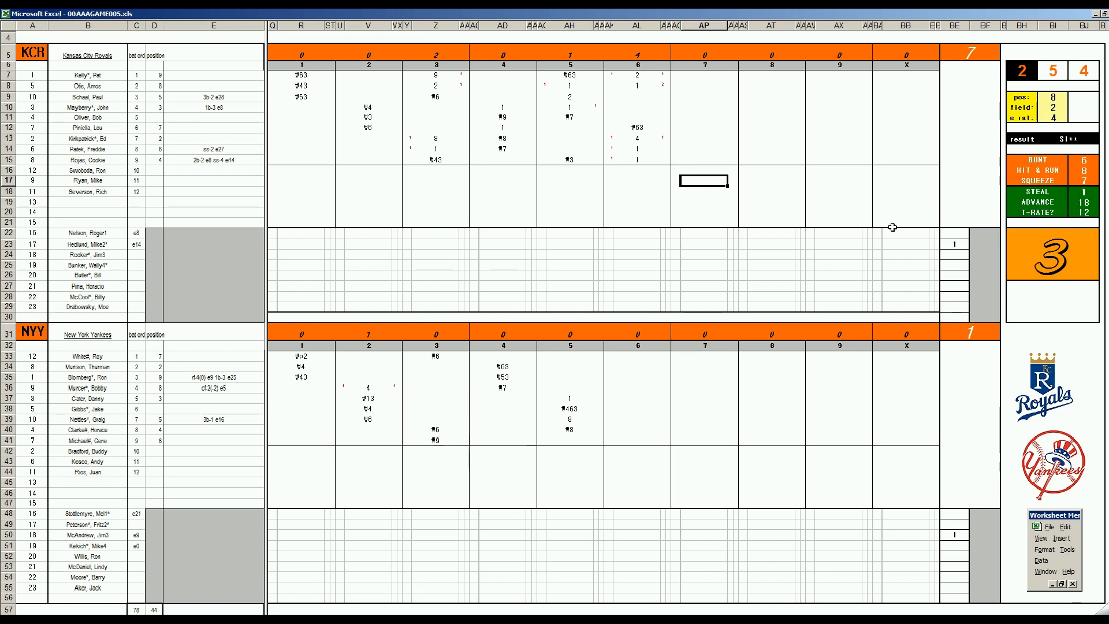
key("Left")
key("Left")
key("Left")
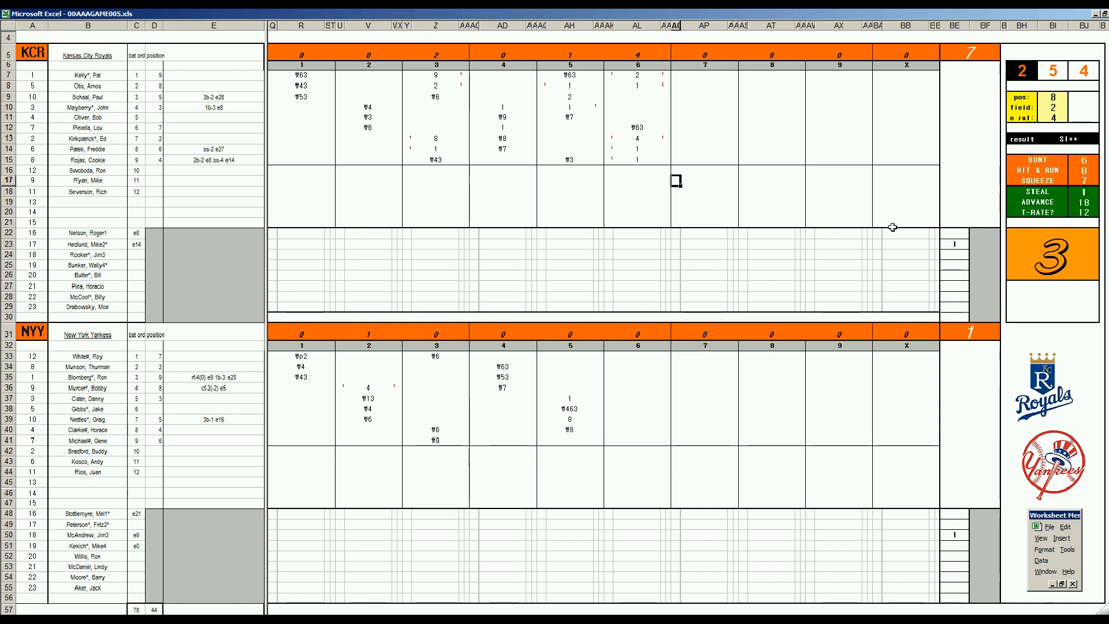
key("Up")
key("Up")
key("Up")
key("Up")
key("Up")
key("Up")
key("Up")
key("Up")
key("Up")
key("Right")
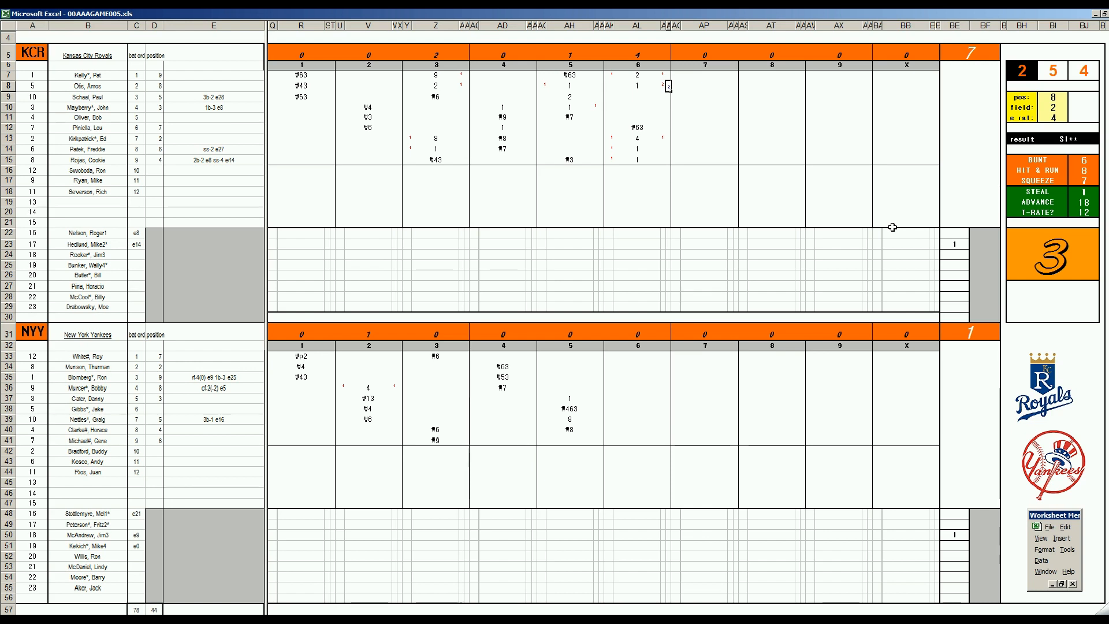
Set the fielding chart to position 6 and field rating 3, and record ₩63 for Kansas City's third batter in the sixth inning
key("Left")
key("Left")
key("Down")
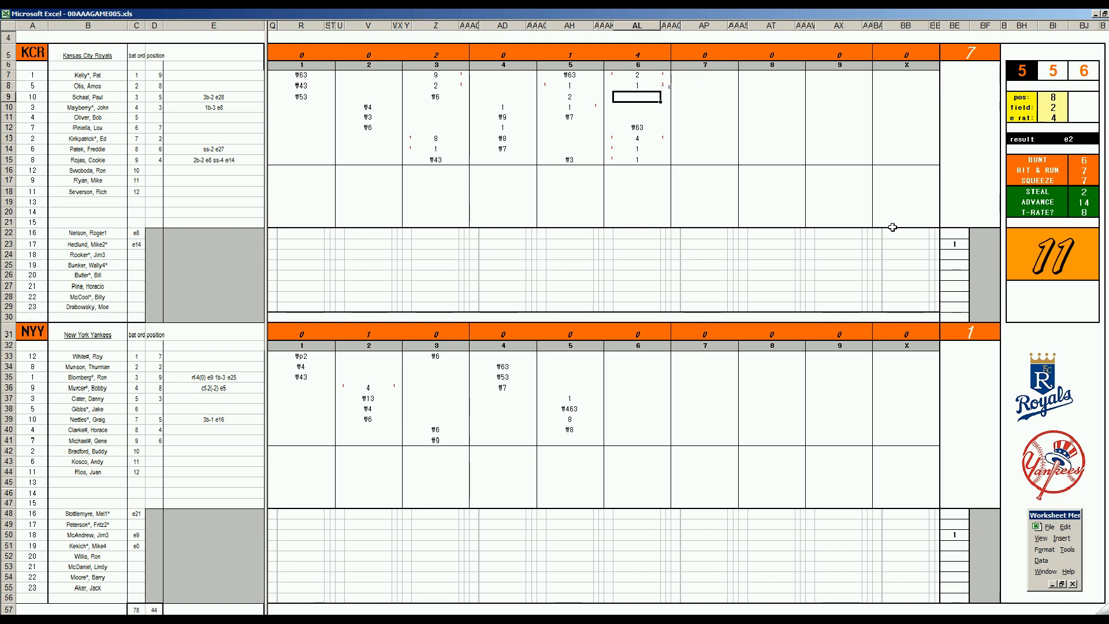
key("ctrl+Right")
type("6")
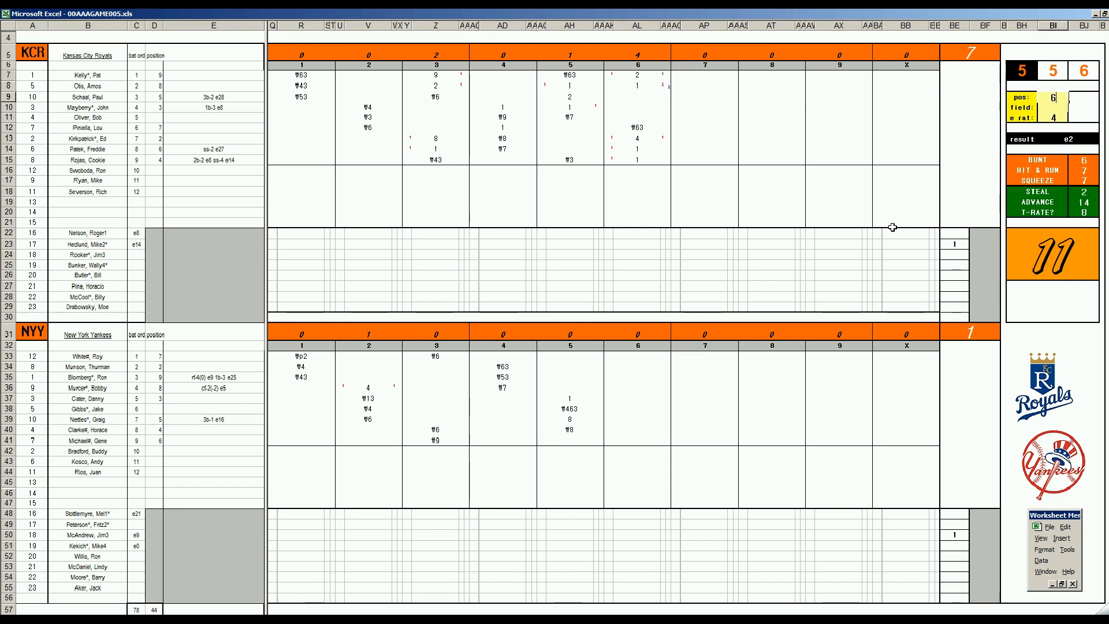
type("2")
key("Return")
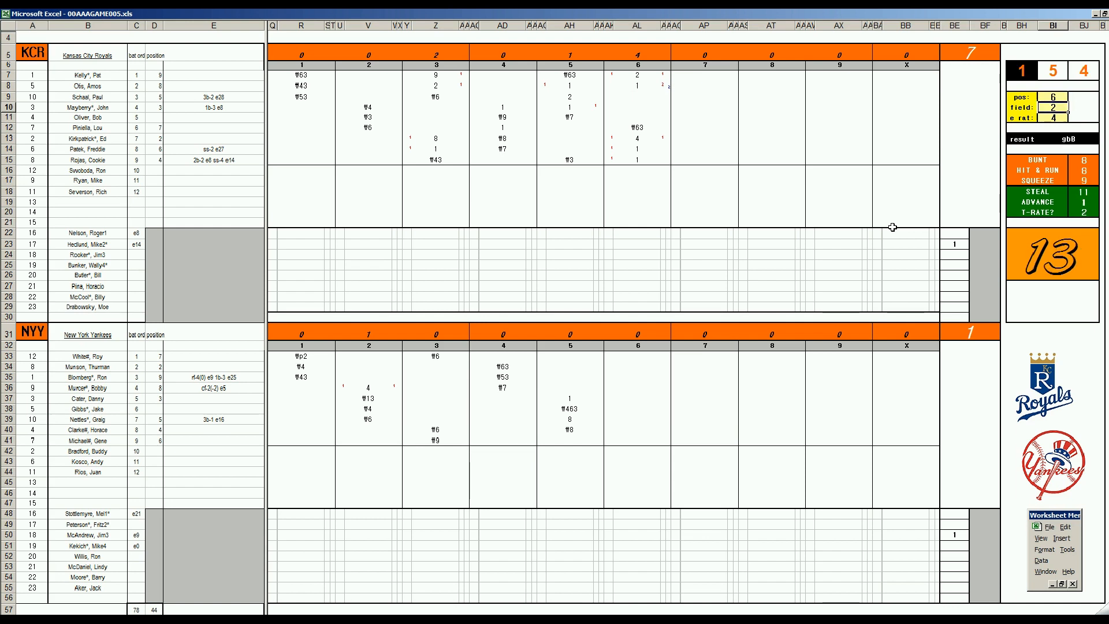
type("3")
key("Return")
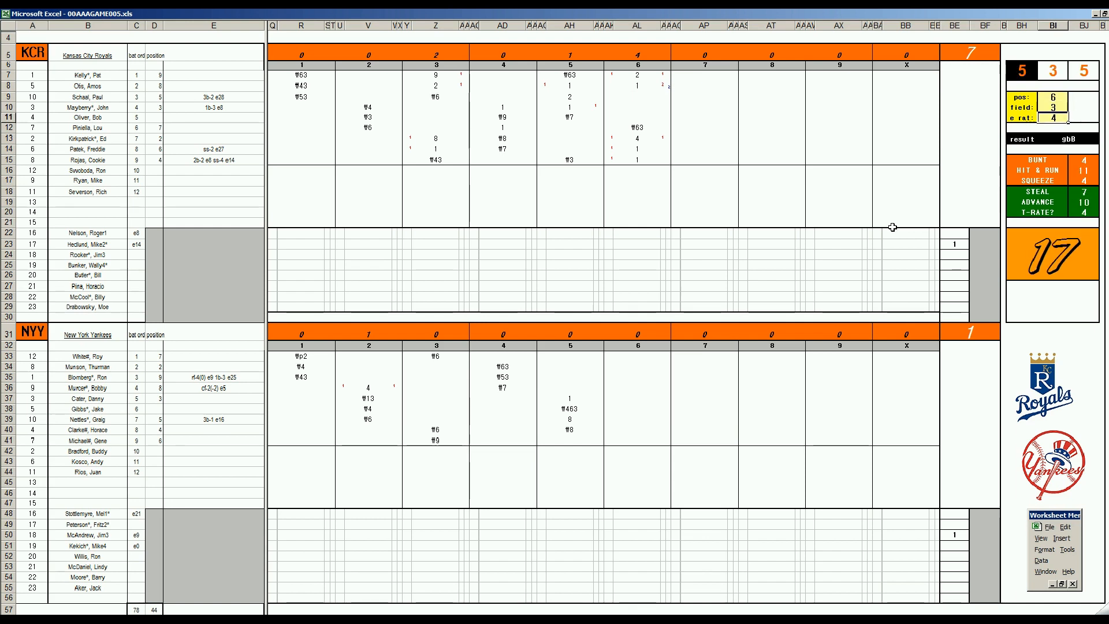
type("#63")
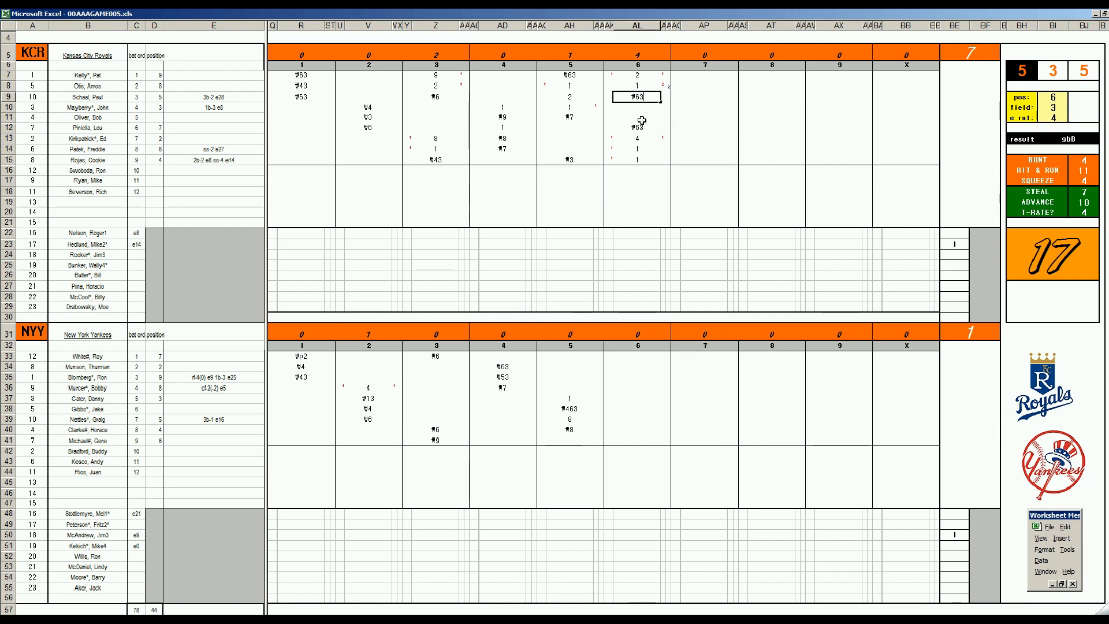
Record k for Kansas City's fourth batter and 2 for New York's ninth batter in the sixth inning
key("Return")
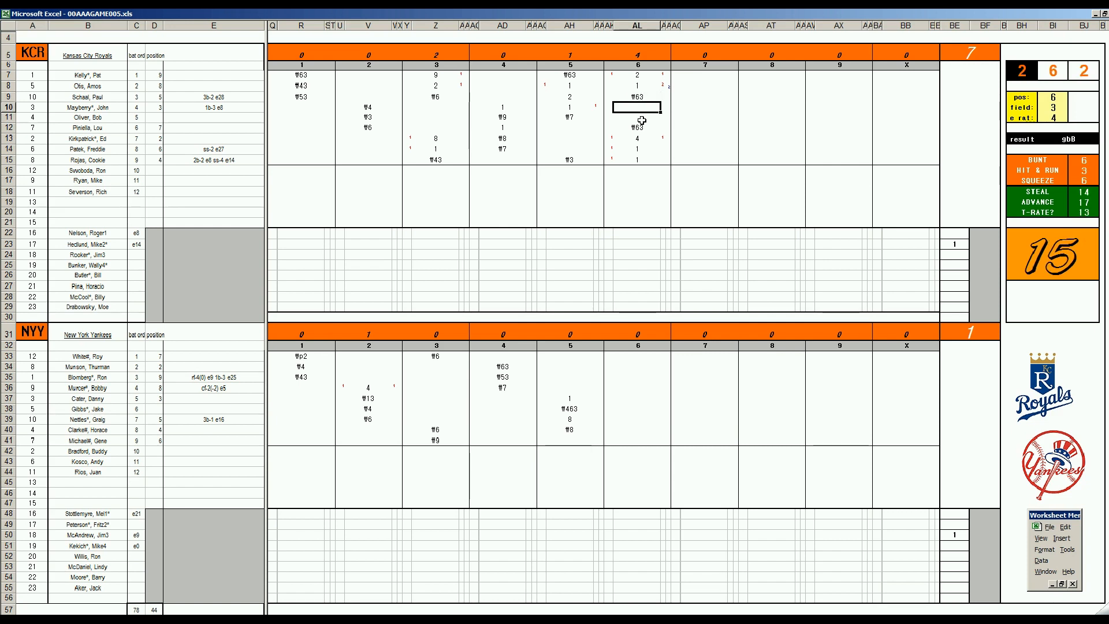
type("k")
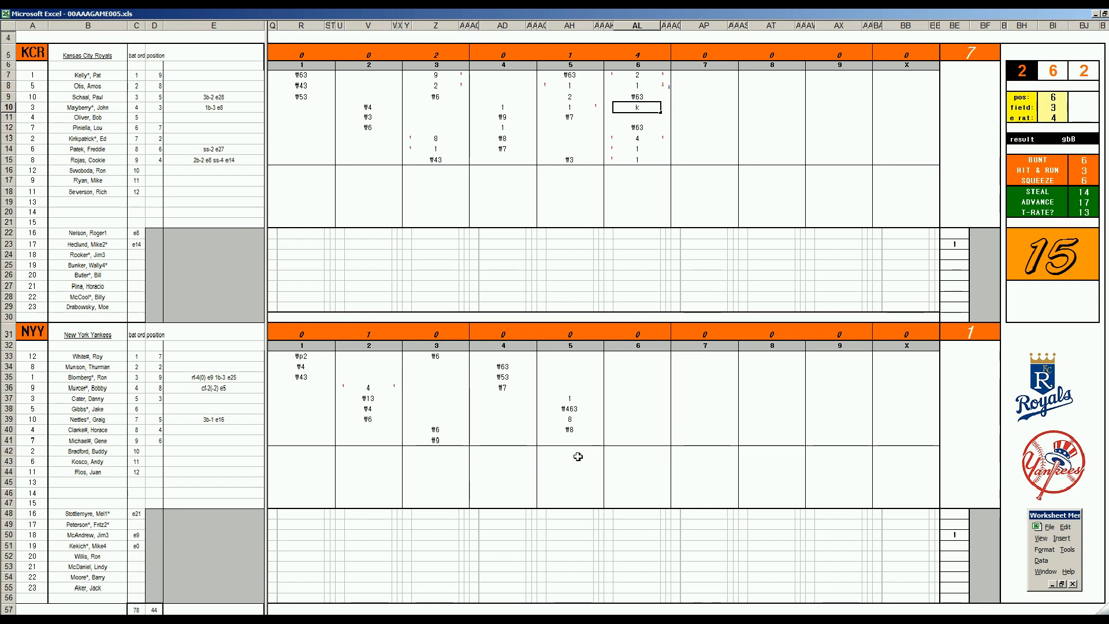
left_click(624, 442)
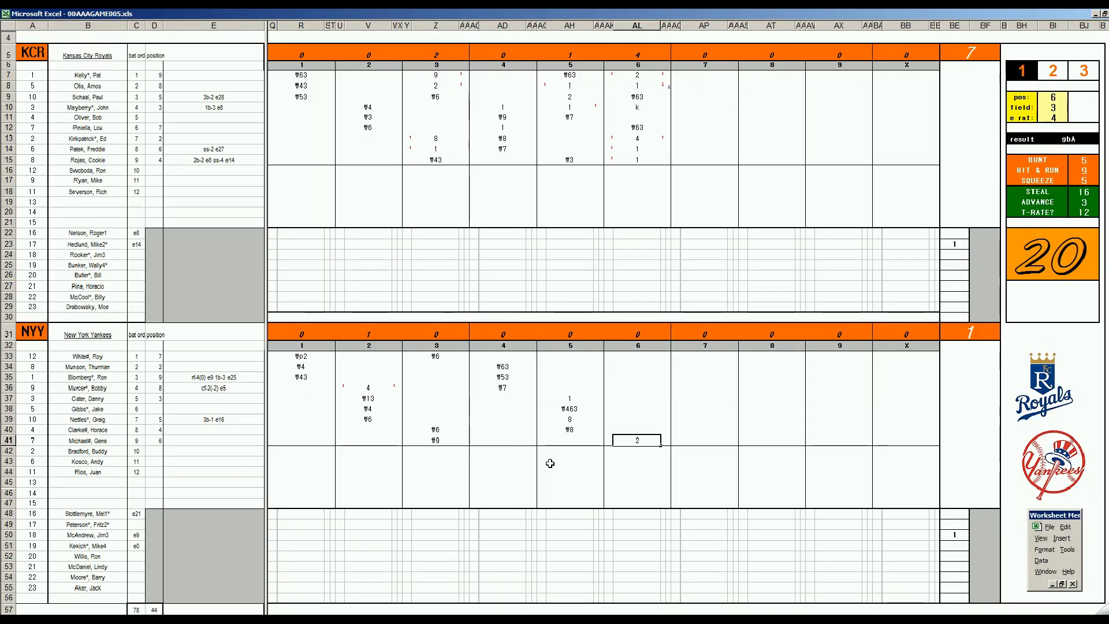
key("Return")
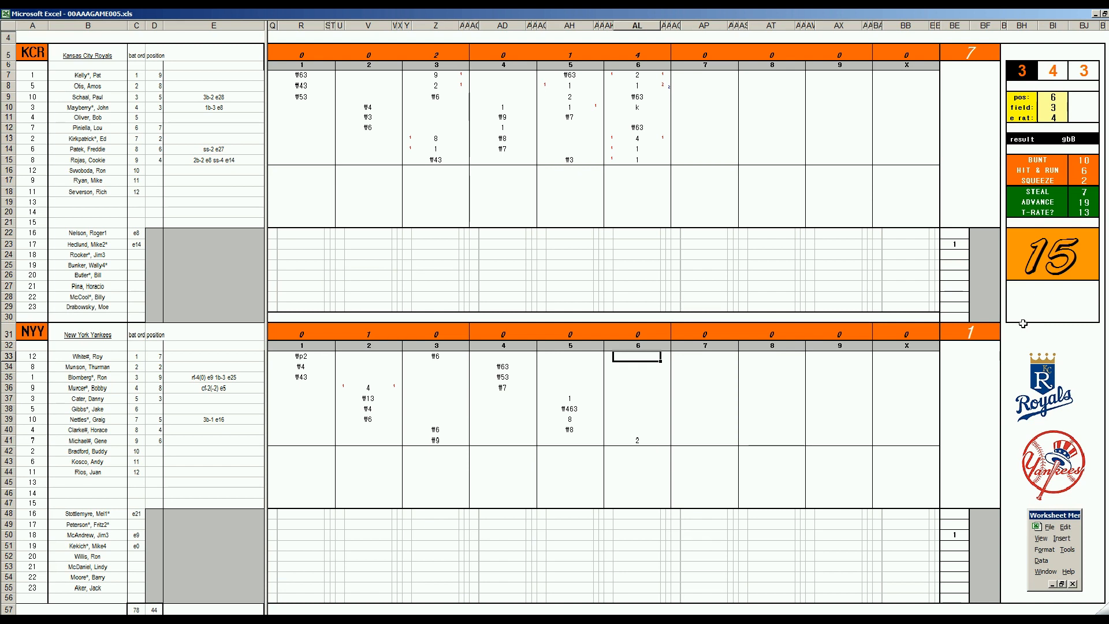
Record ₩4, 8 and ₩16 for New York's first, second and third batters in the sixth inning
type("#4")
key("Return")
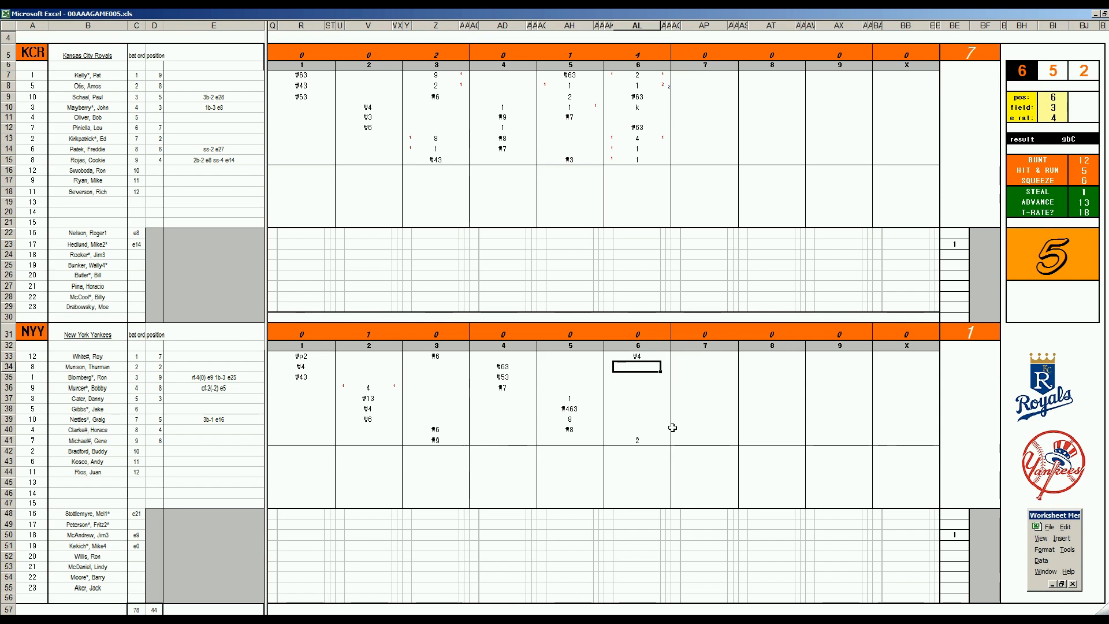
type("8")
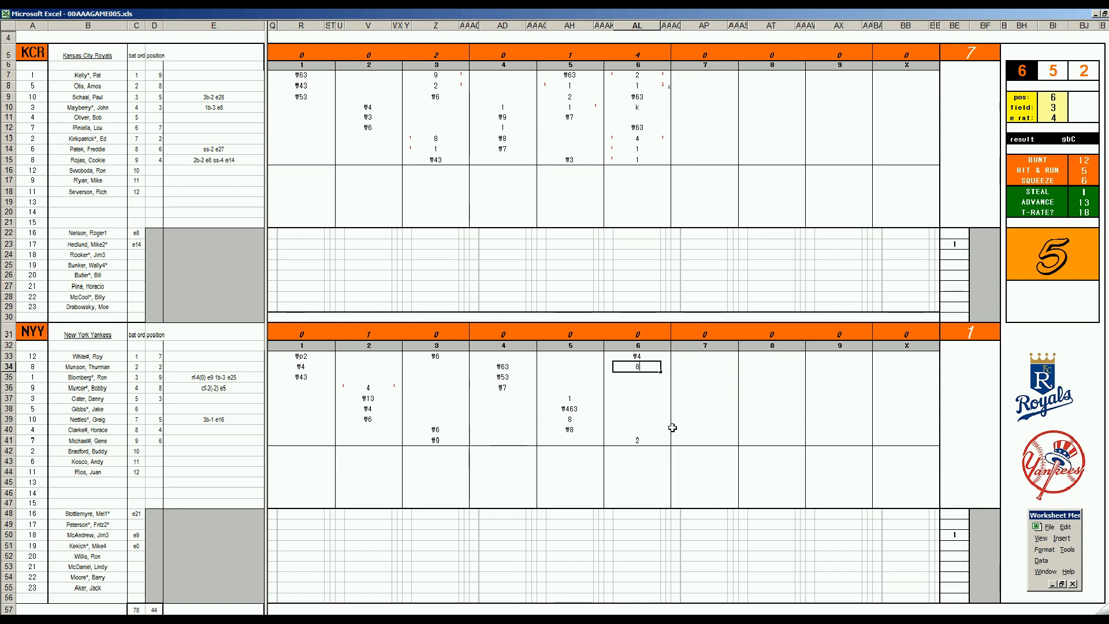
key("Return")
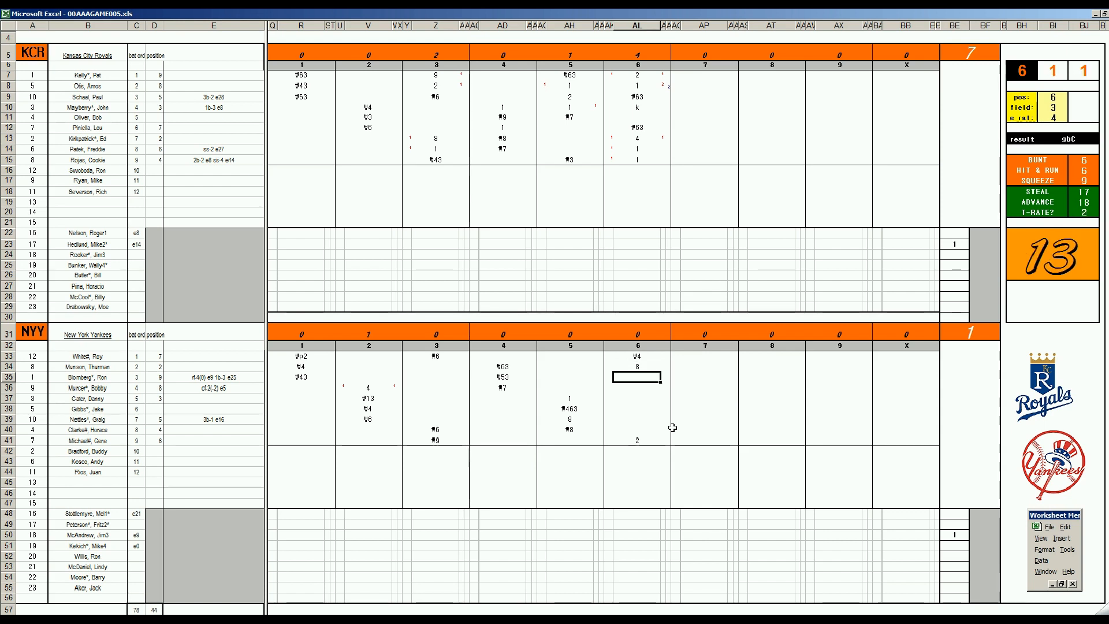
type("#16")
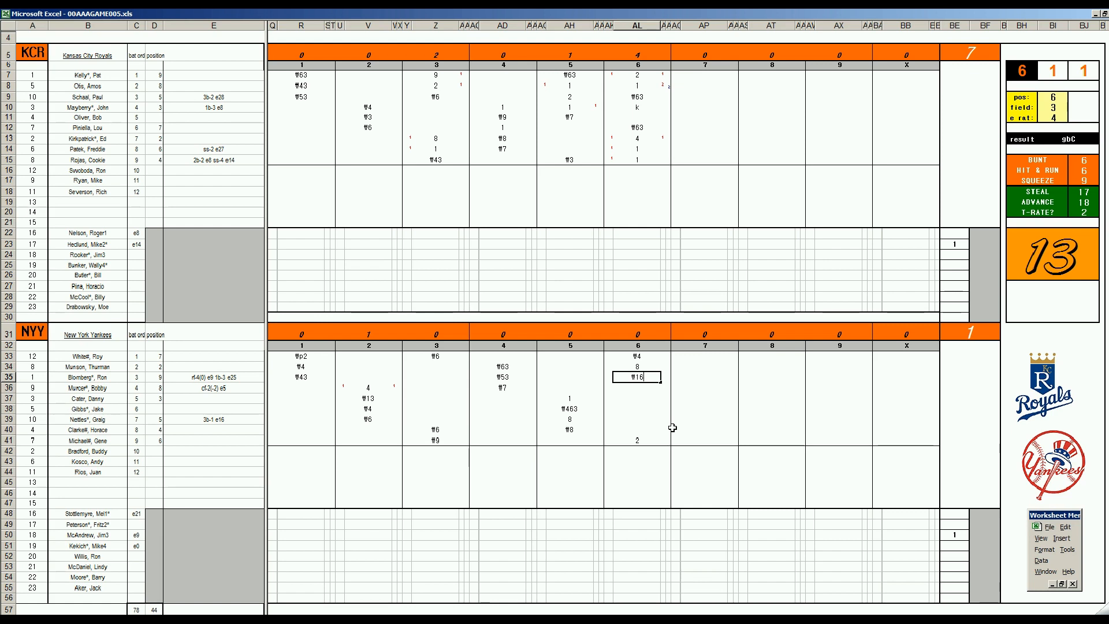
key("Return")
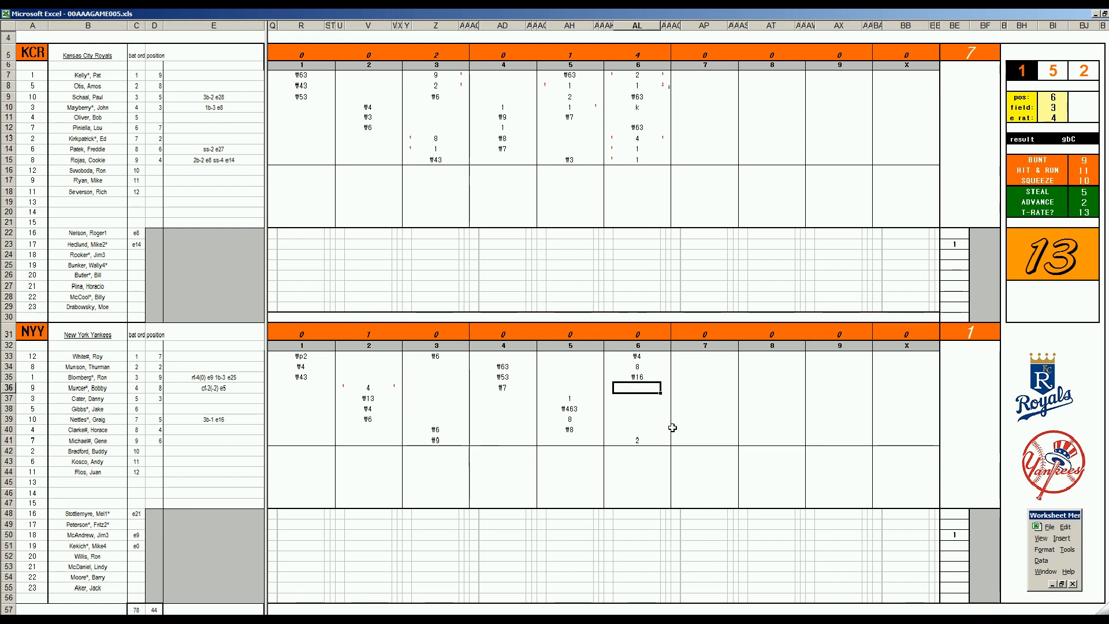
Record 2 with an RBI mark of 1 for New York's fourth batter in the sixth inning
type("2")
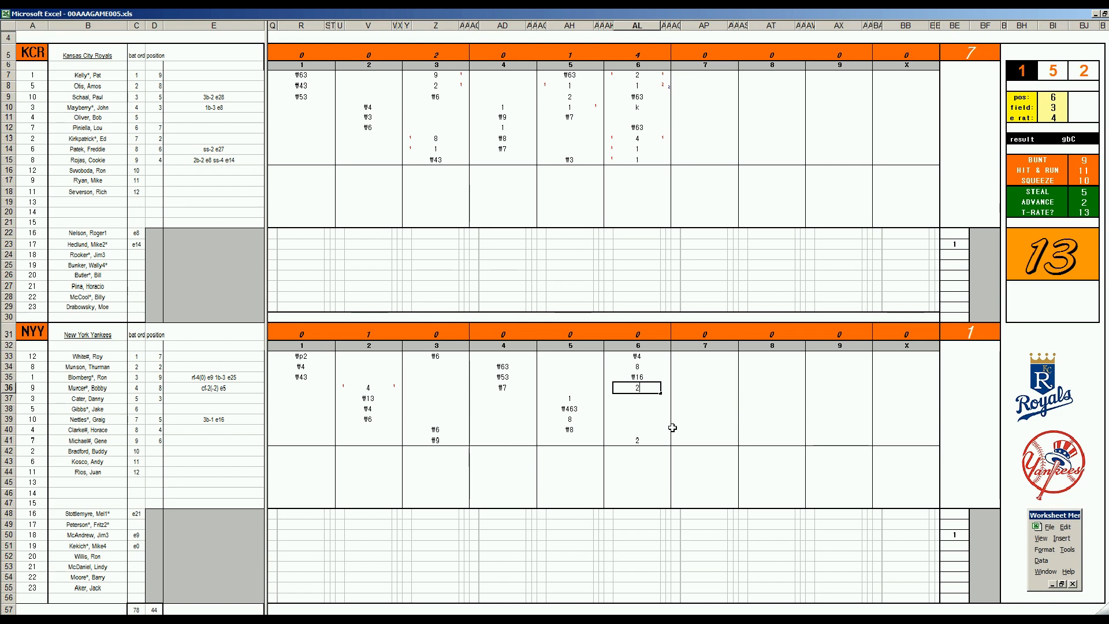
key("Return")
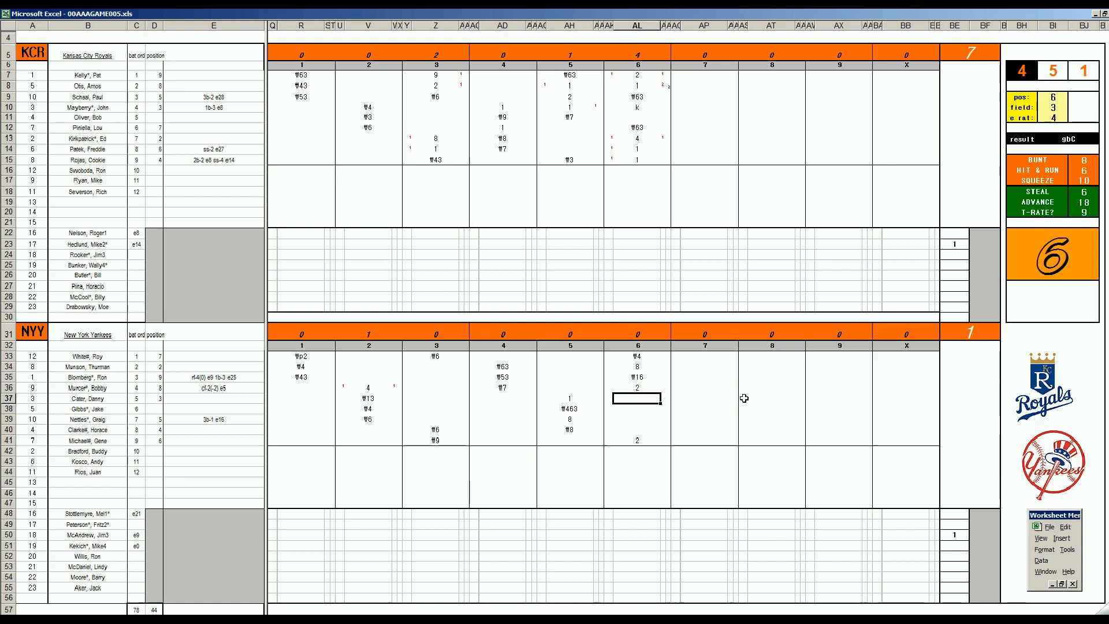
key("Up")
key("Right")
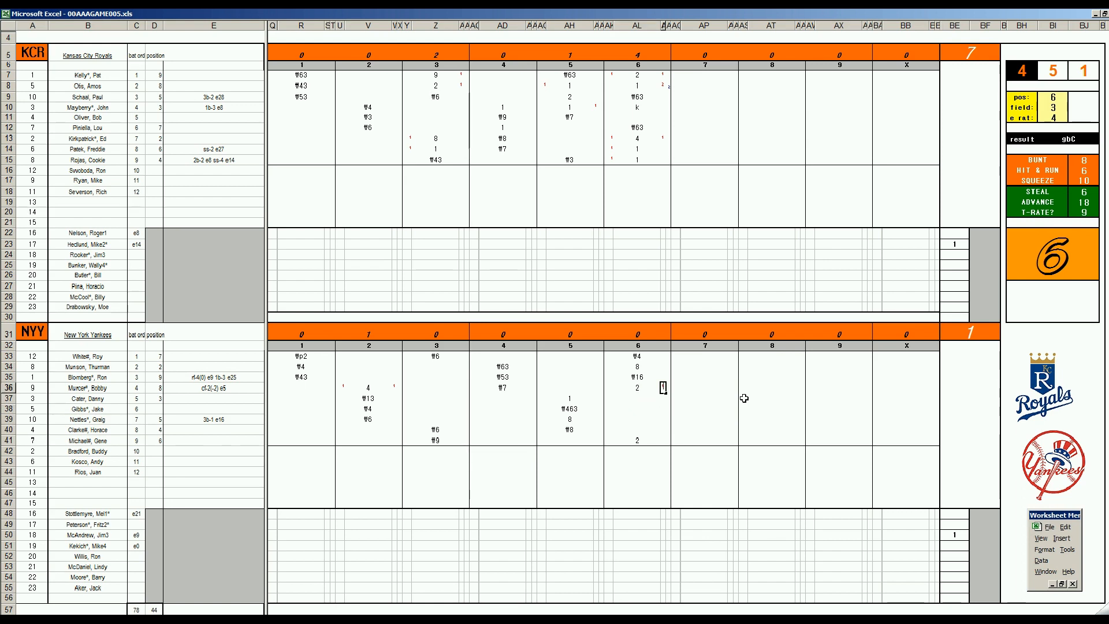
type("1")
Add a run mark of 1 beside the 2 of New York's ninth batter in the sixth inning
key("Left")
key("Left")
key("Down")
key("Down")
key("Down")
key("Down")
key("Down")
type("1")
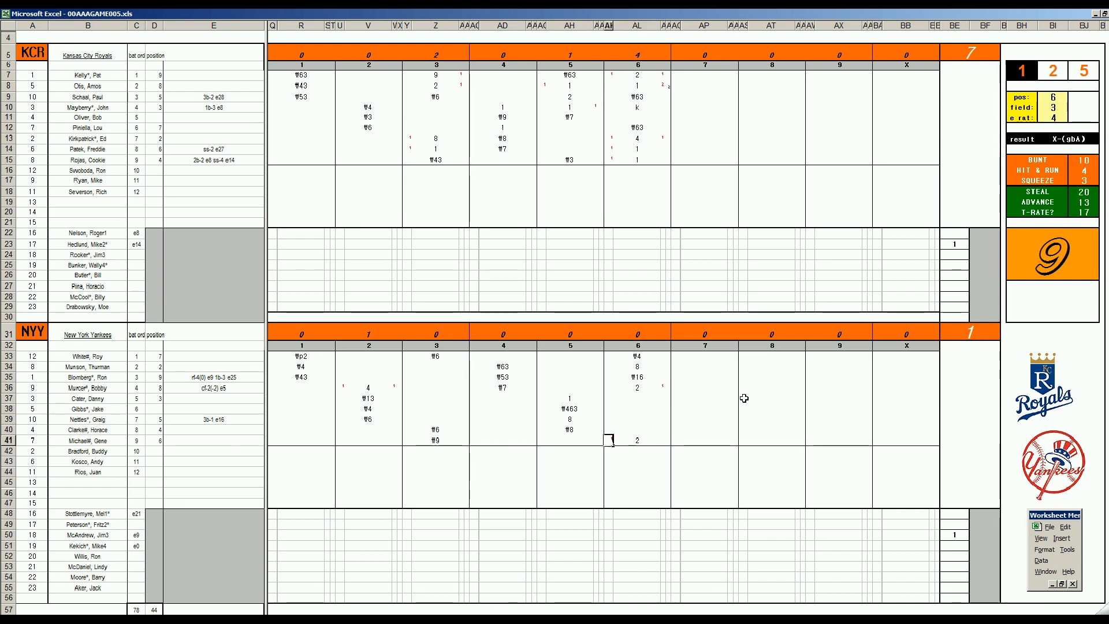
Enter r in the sixth-inning column for the first pitcher listed for New York
key("Down")
key("Right")
key("Down")
key("Down")
key("Down")
key("Down")
key("Down")
key("Down")
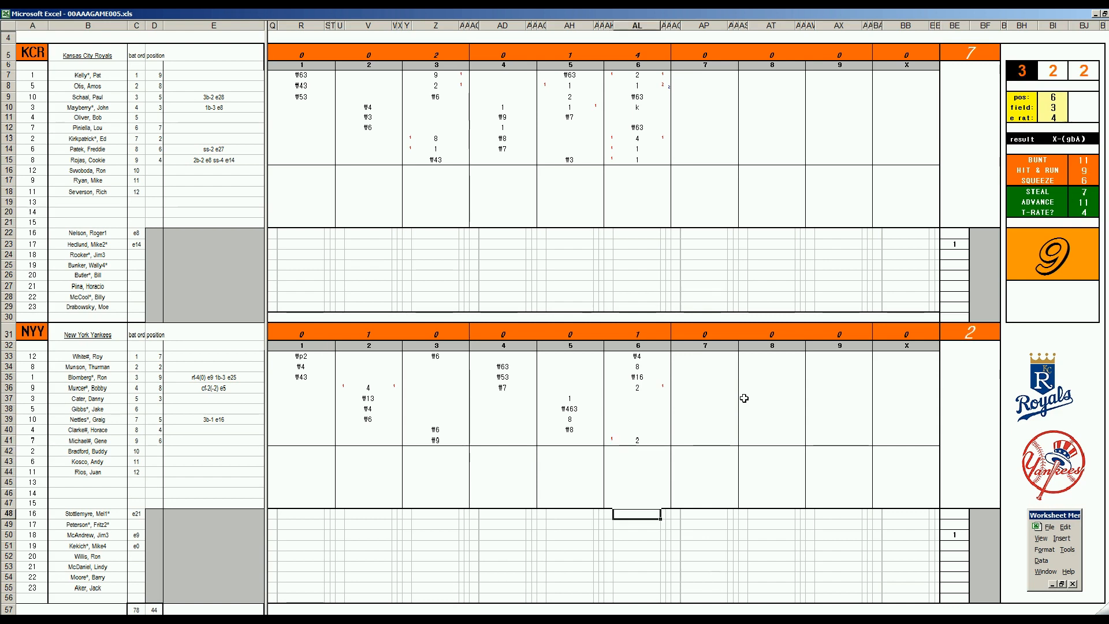
type("r")
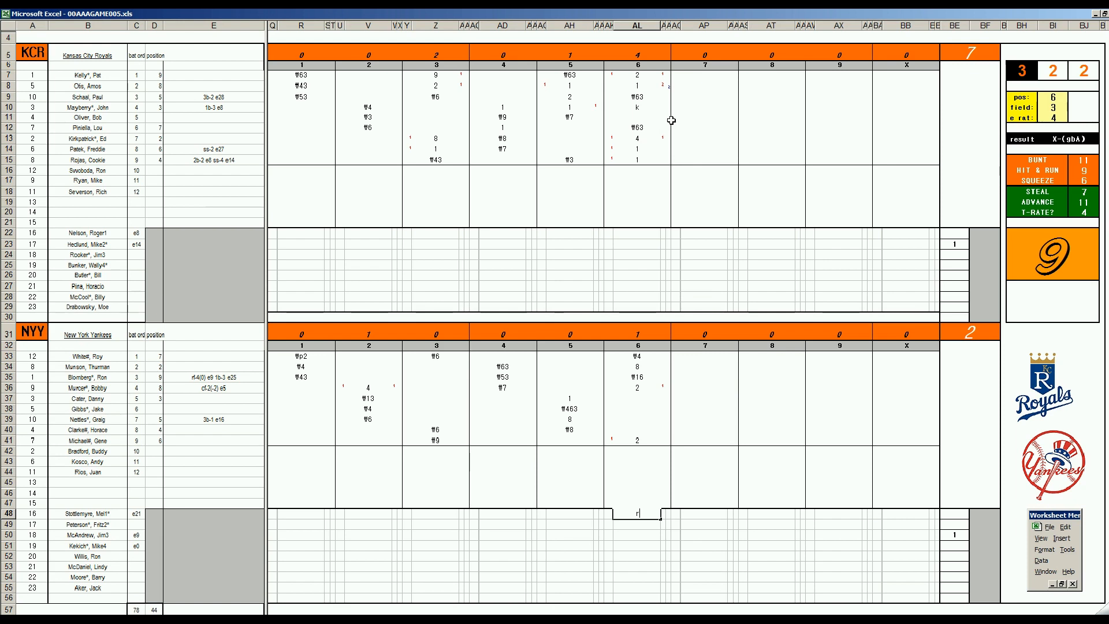
Record ₩7, k and ₩63 for Kansas City's fifth, sixth and seventh batters in the seventh inning
left_click(695, 115)
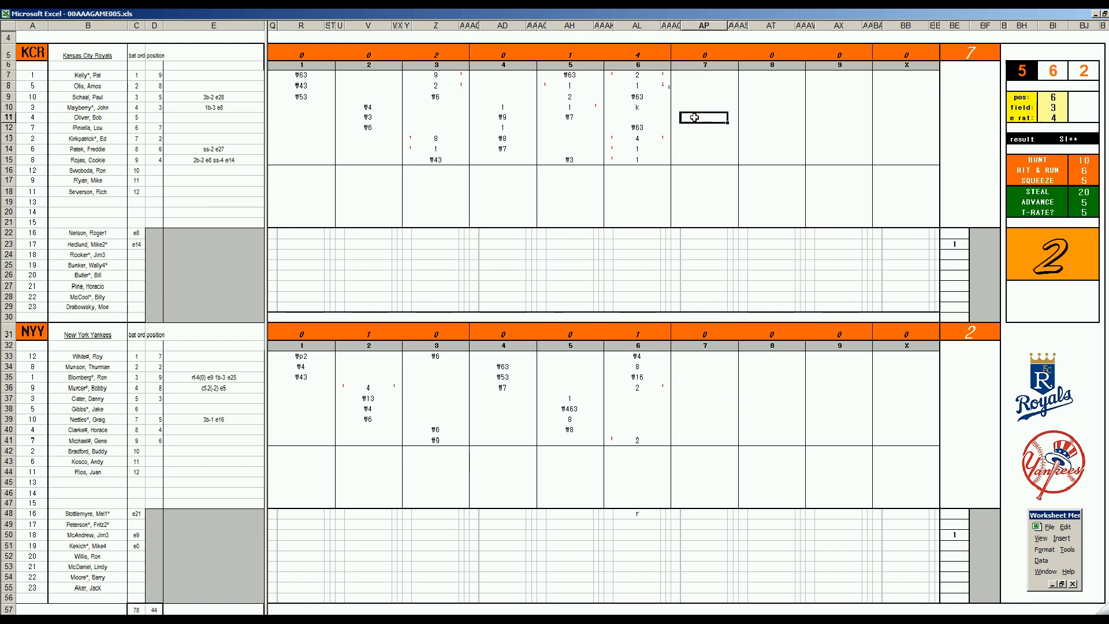
type("#7")
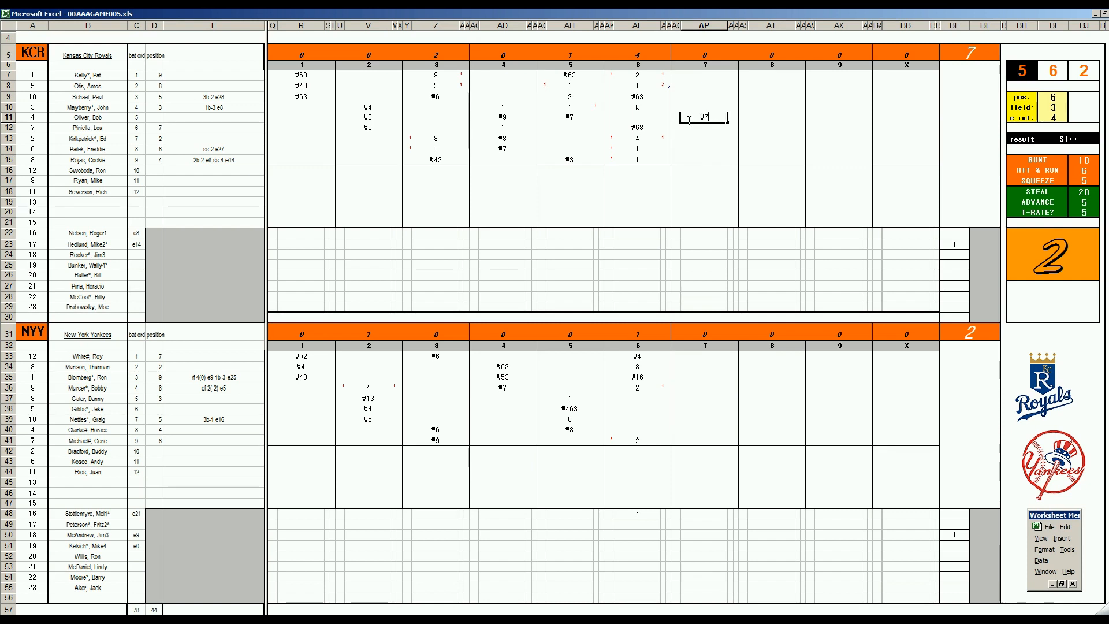
key("Return")
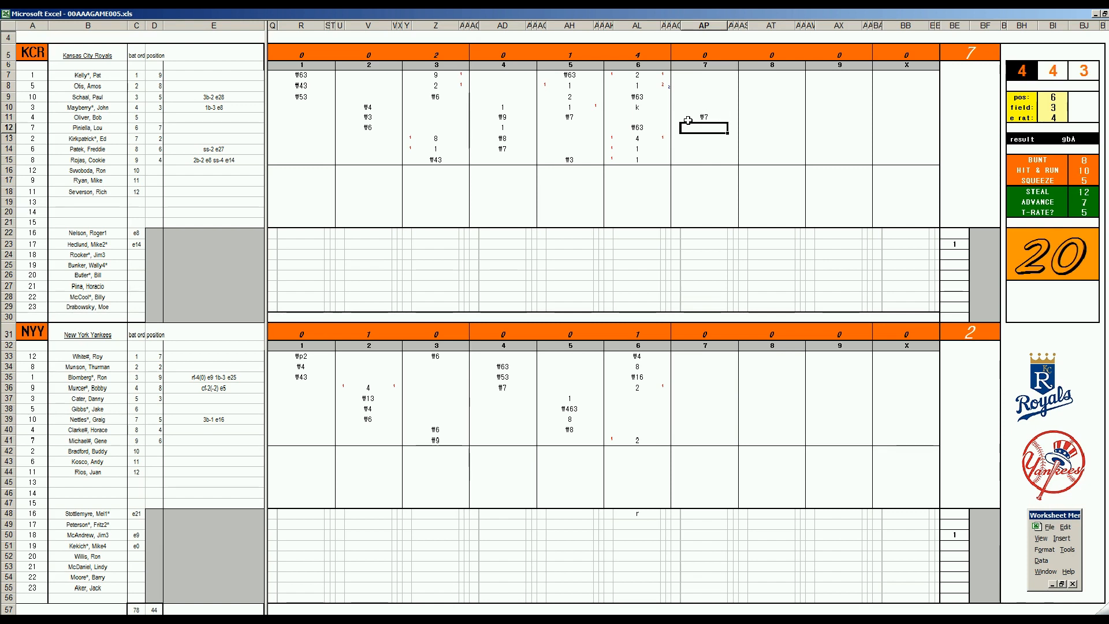
type("k")
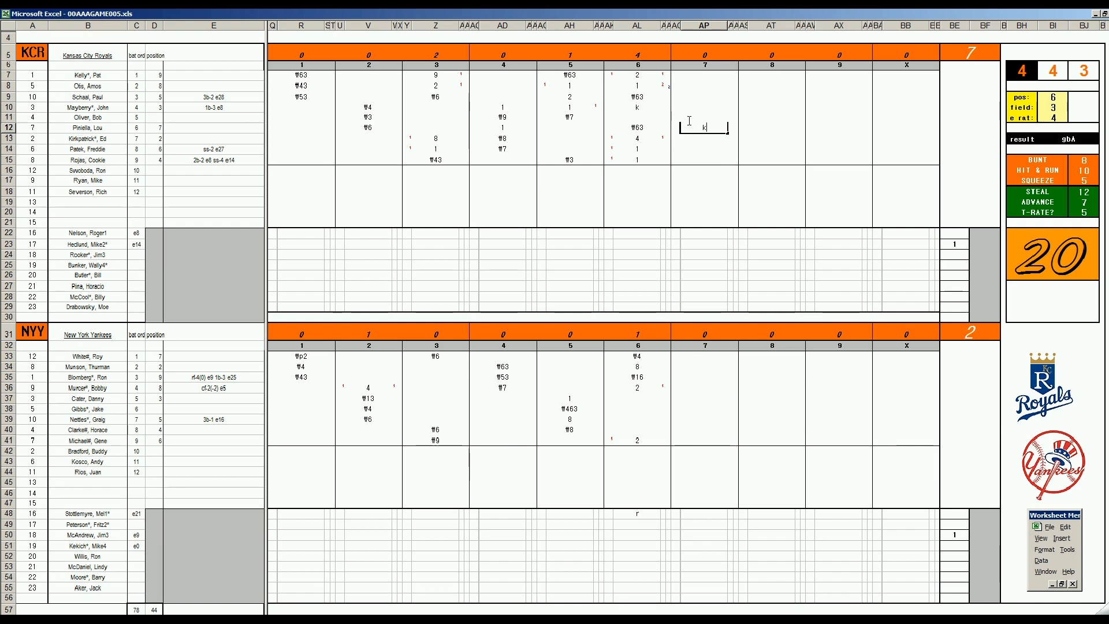
key("Return")
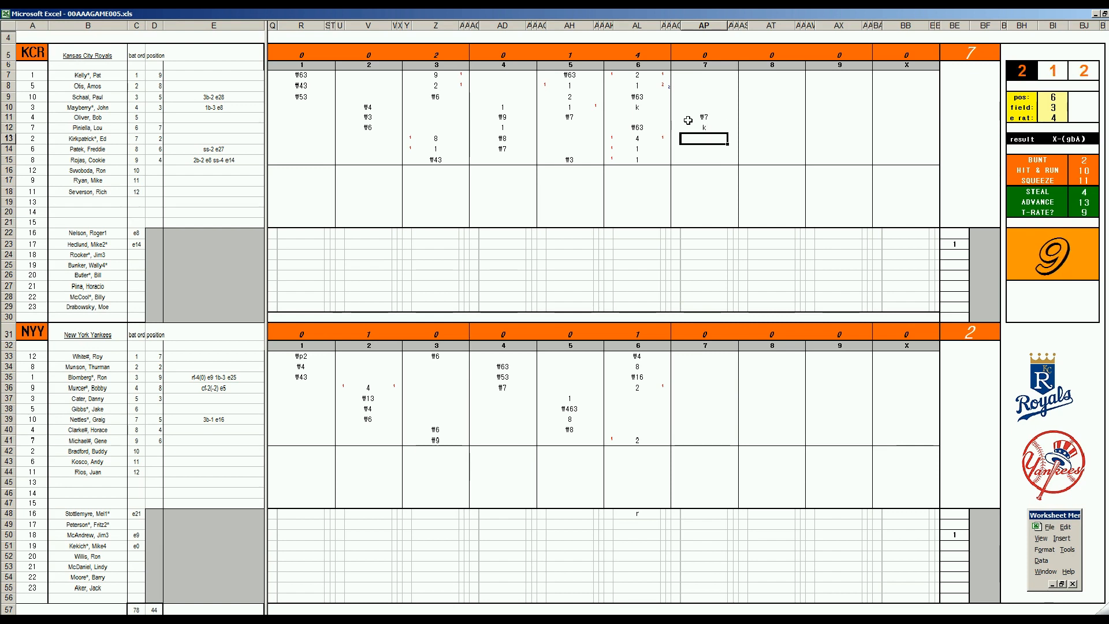
type("#63")
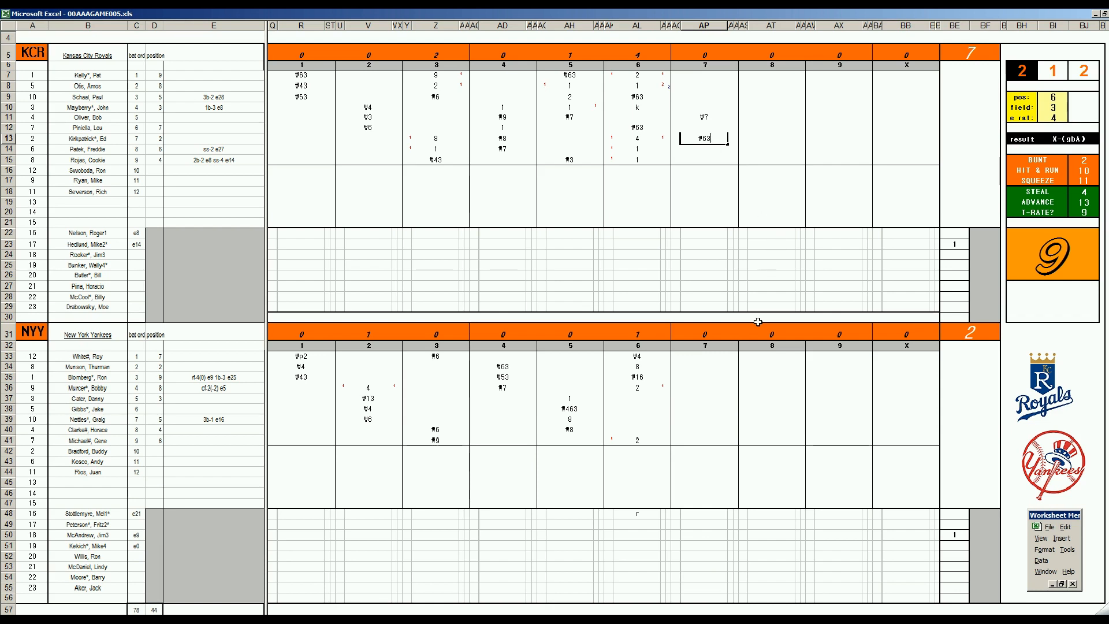
Switch to Spotify to view the Take Ten album, and return to the 00AAAGAME005.xls scoresheet
left_click(524, 621)
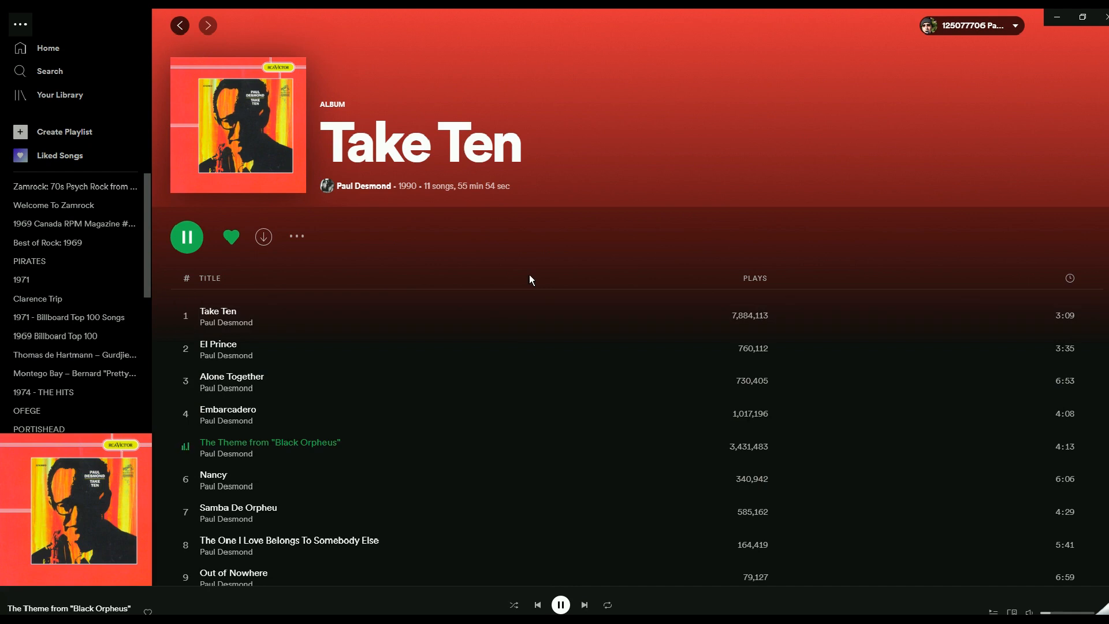
mouse_move(238, 621)
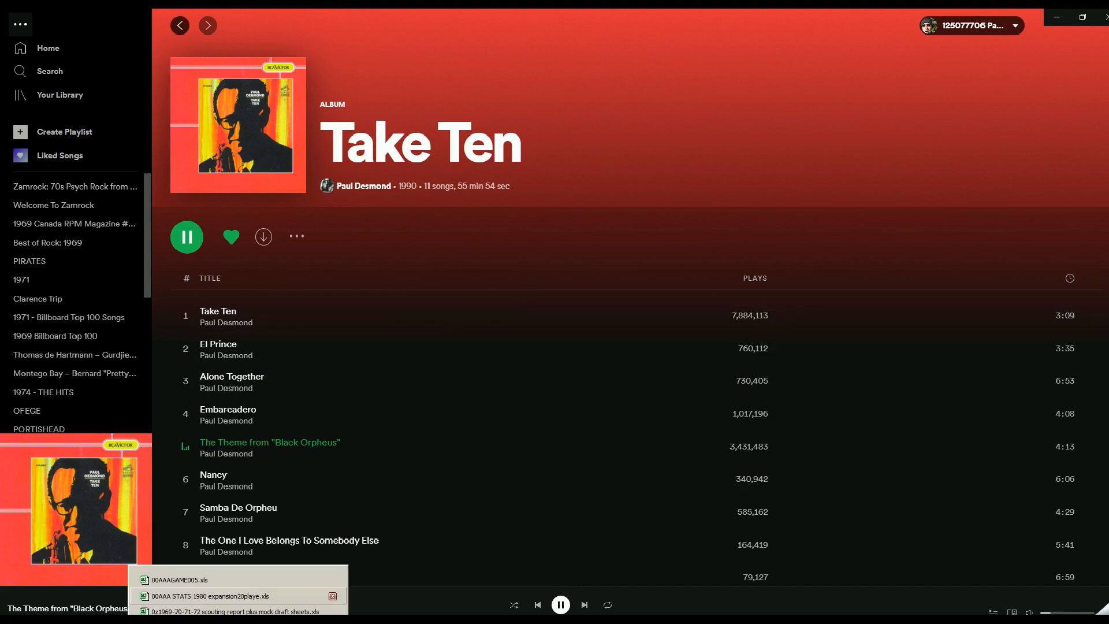
left_click(179, 579)
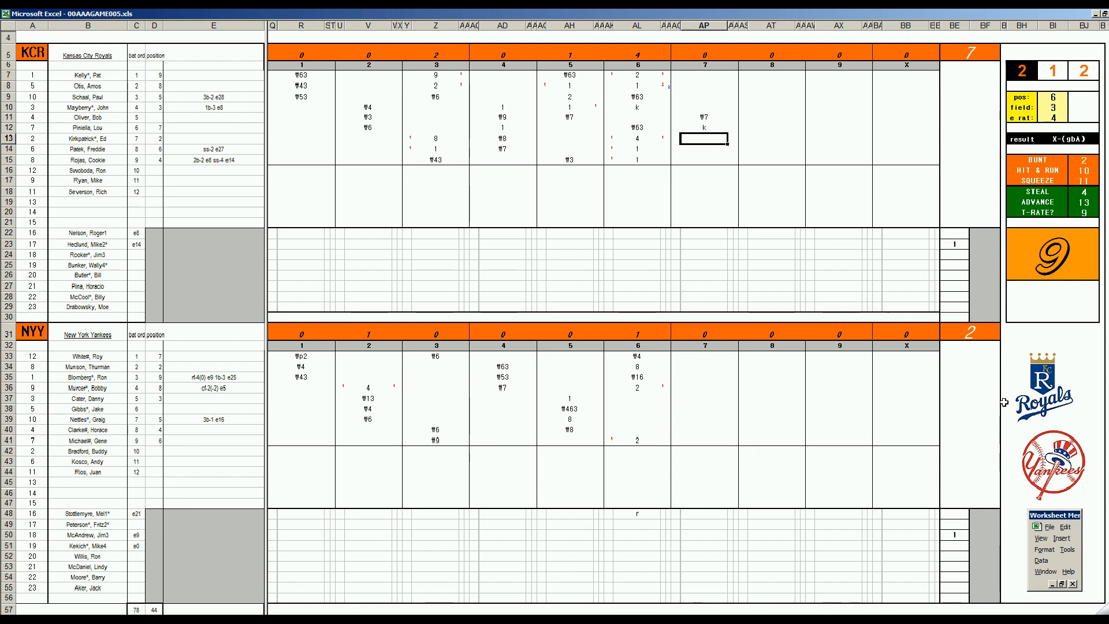
Record ₩3 for New York's fifth batter in the seventh inning
left_click(681, 398)
key("F9")
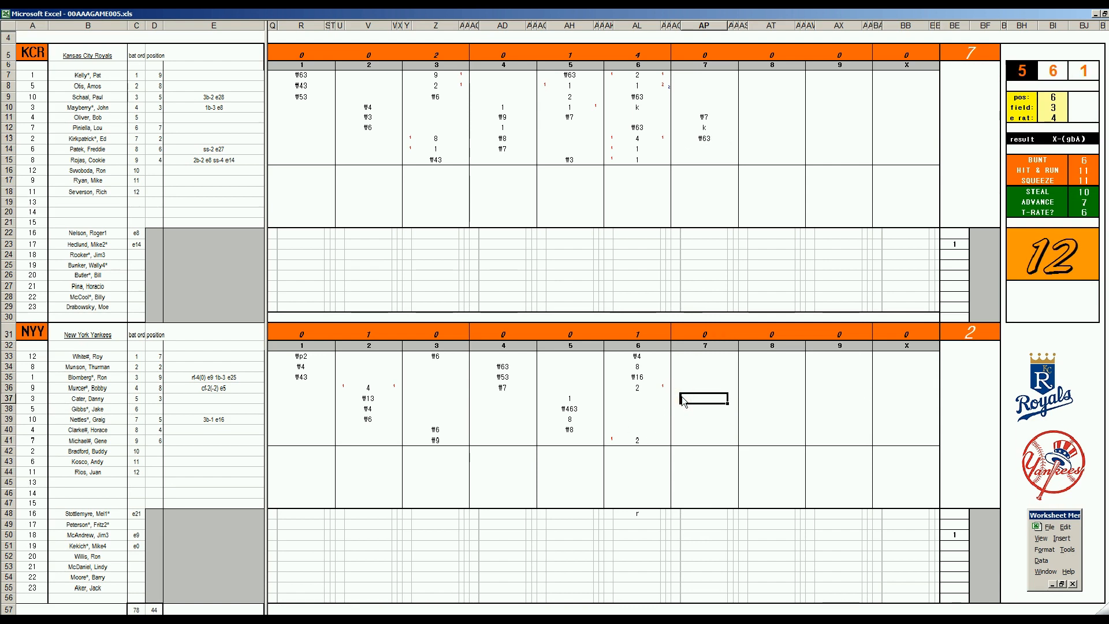
type("#3")
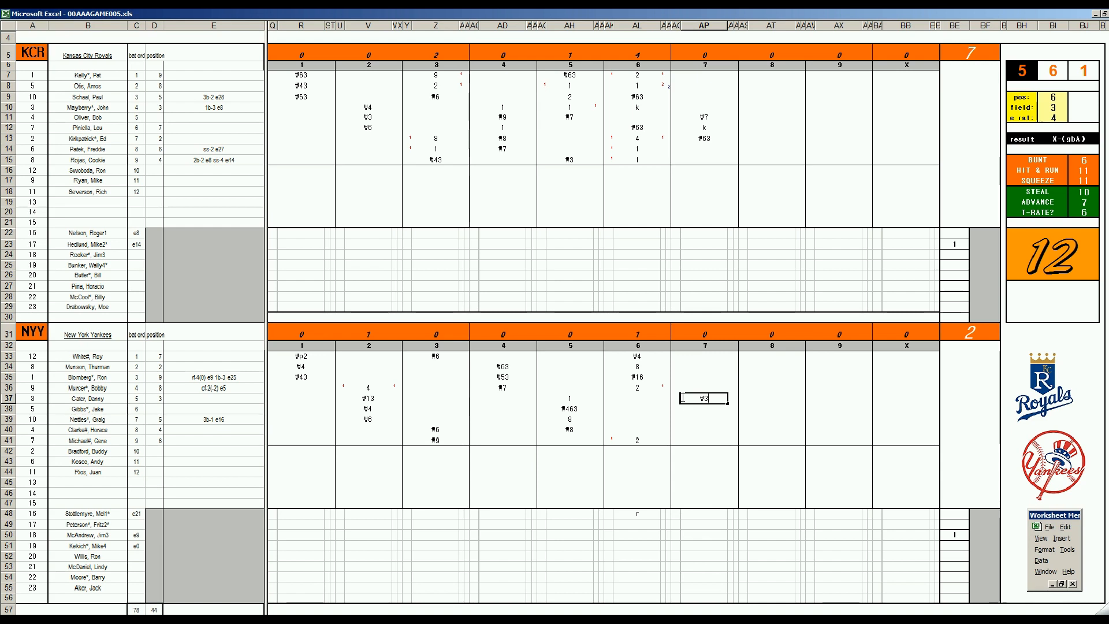
key("Return")
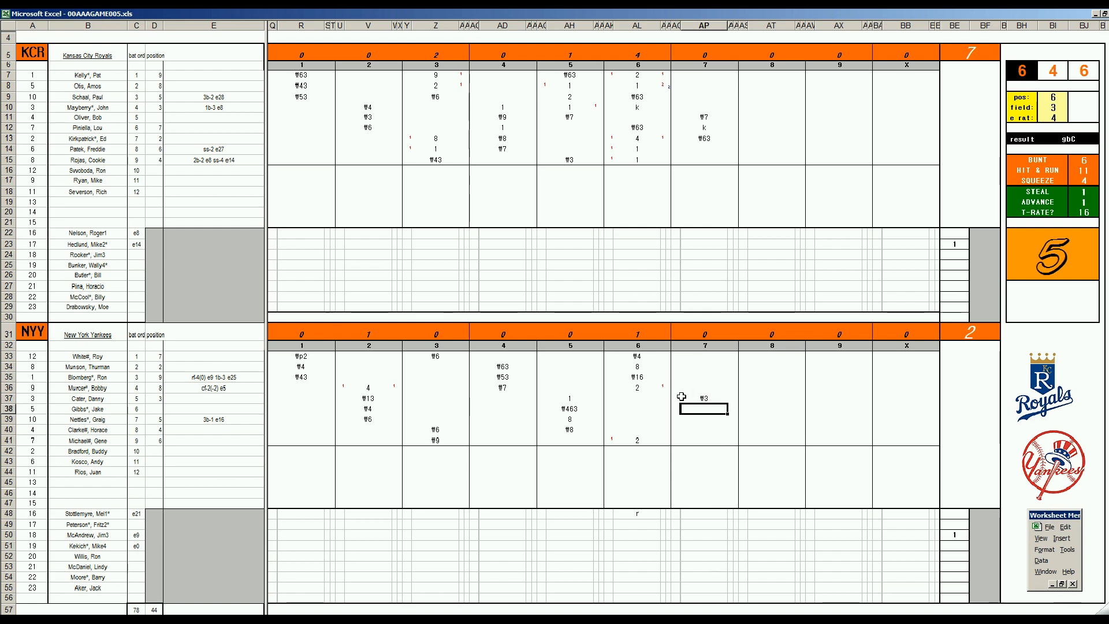
Set the fielding chart to position 2, field rating 2 and error rating 3, and record ₩2 for New York's sixth batter in the seventh inning
key("ctrl+q")
type("2")
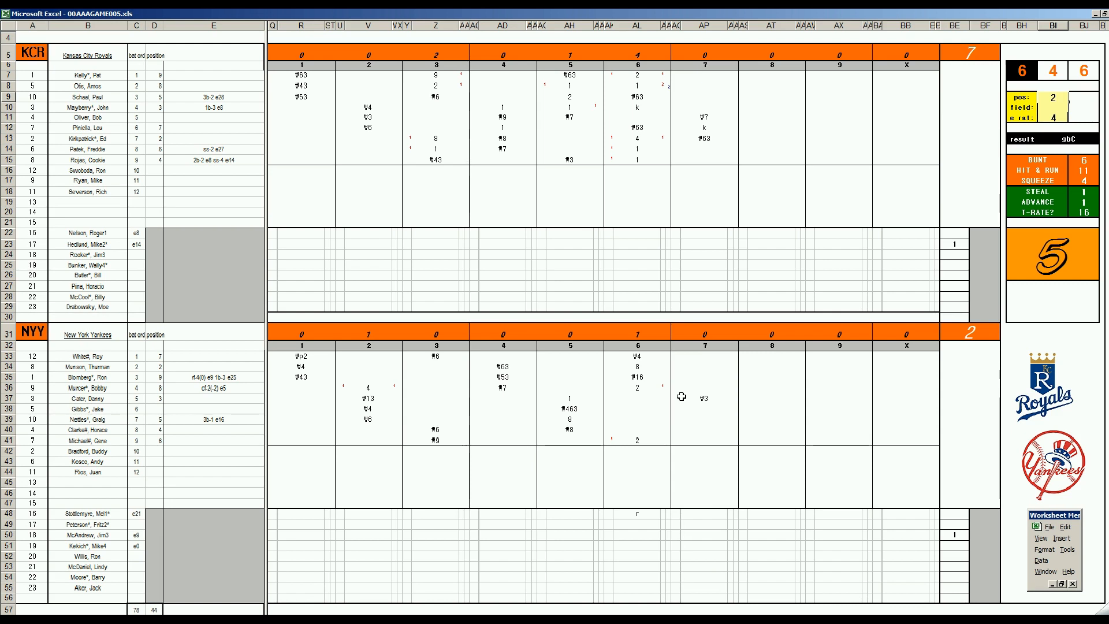
key("Return")
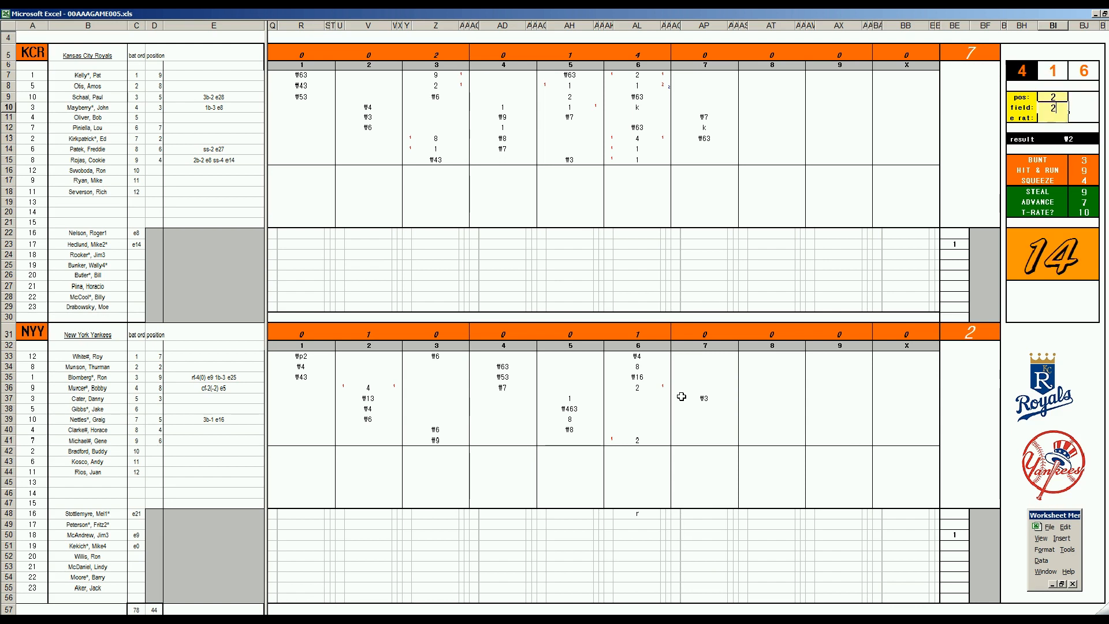
left_click(708, 412)
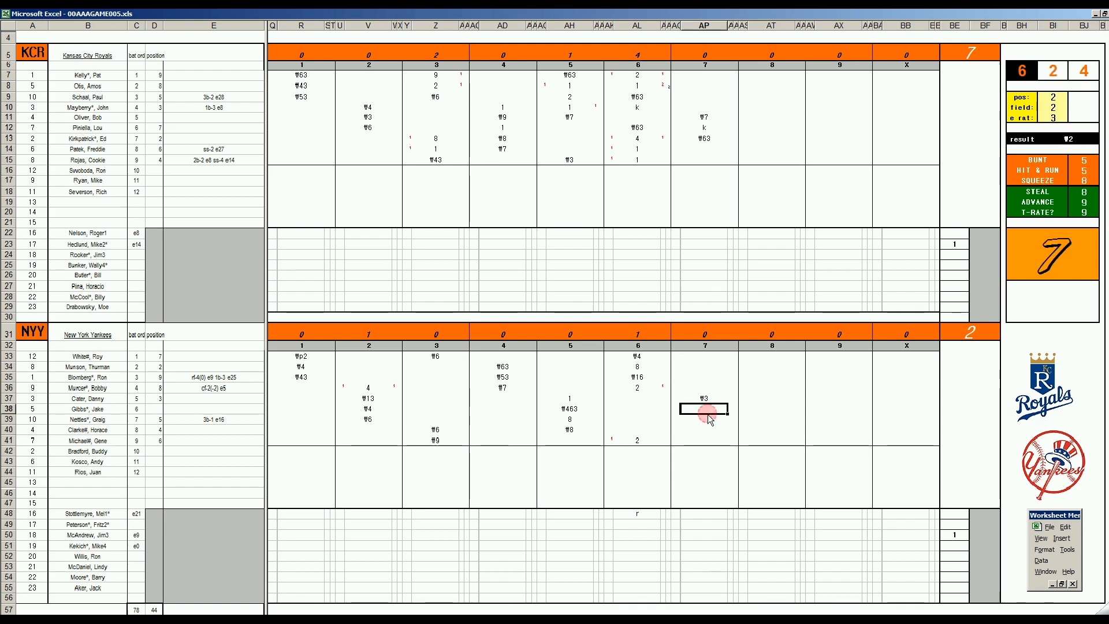
type("#2")
key("Return")
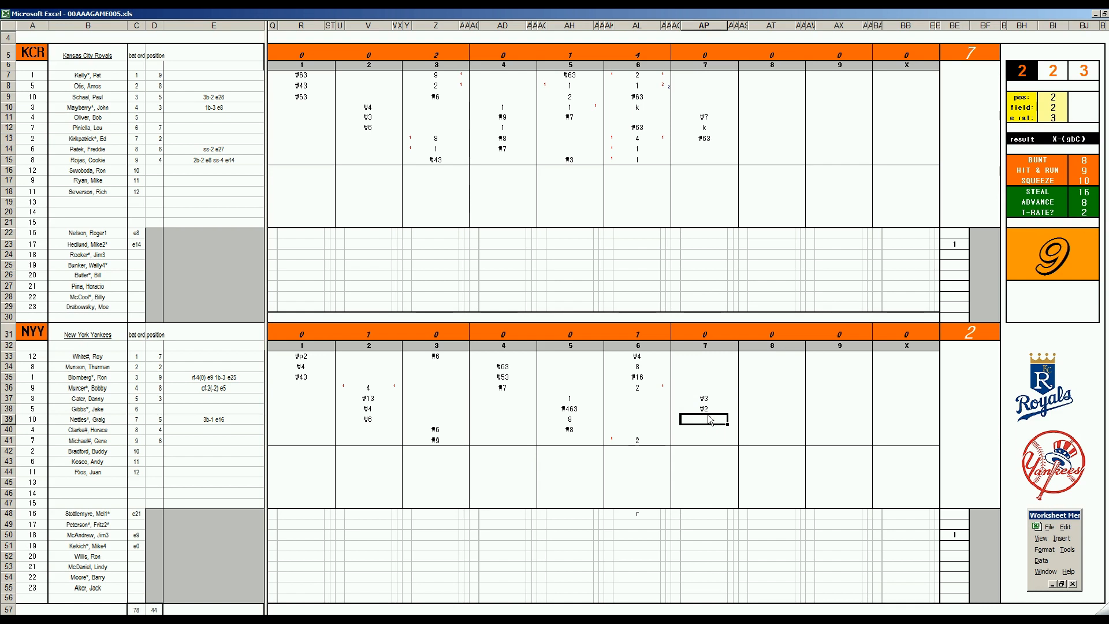
Record ₩33 for New York's seventh batter in the seventh inning
type("#39")
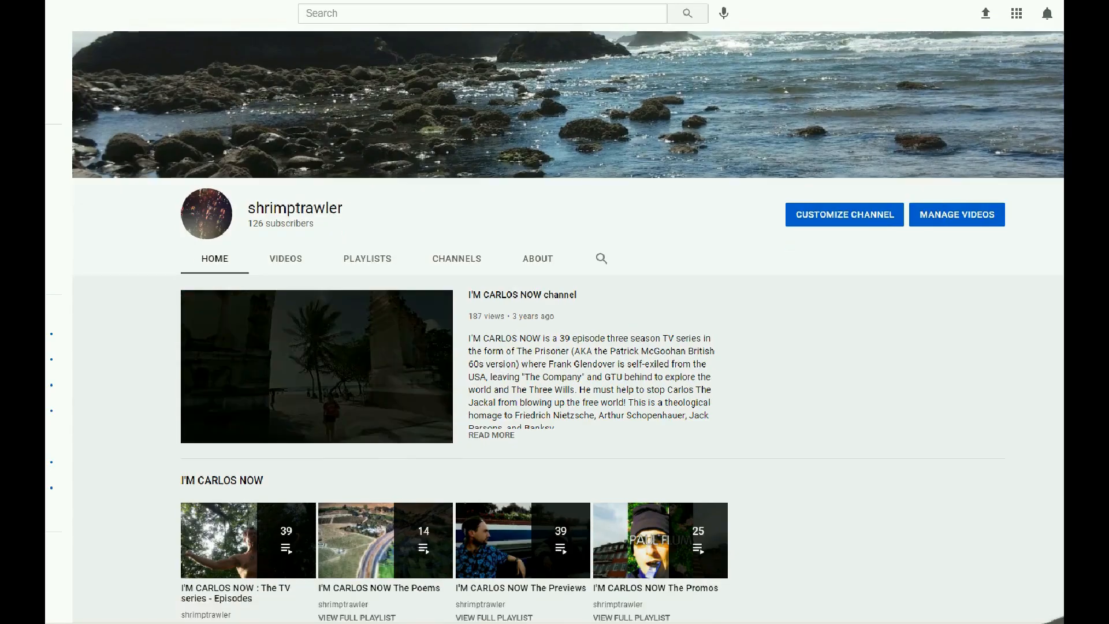
scroll(568, 328, "down", 3)
scroll(567, 328, "down", 5)
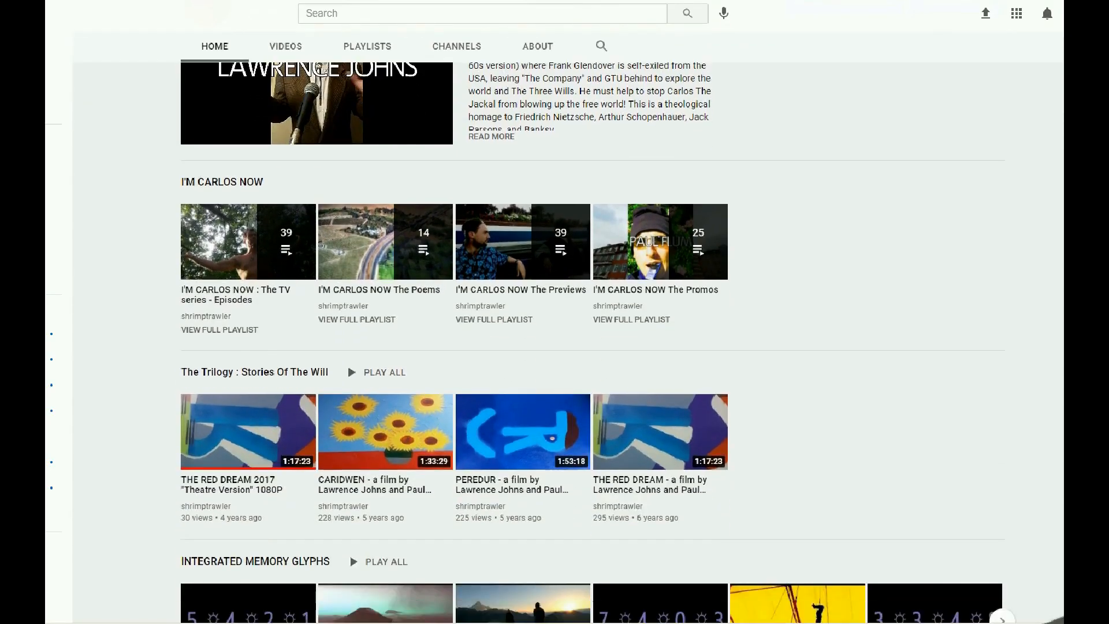
scroll(567, 328, "down", 4)
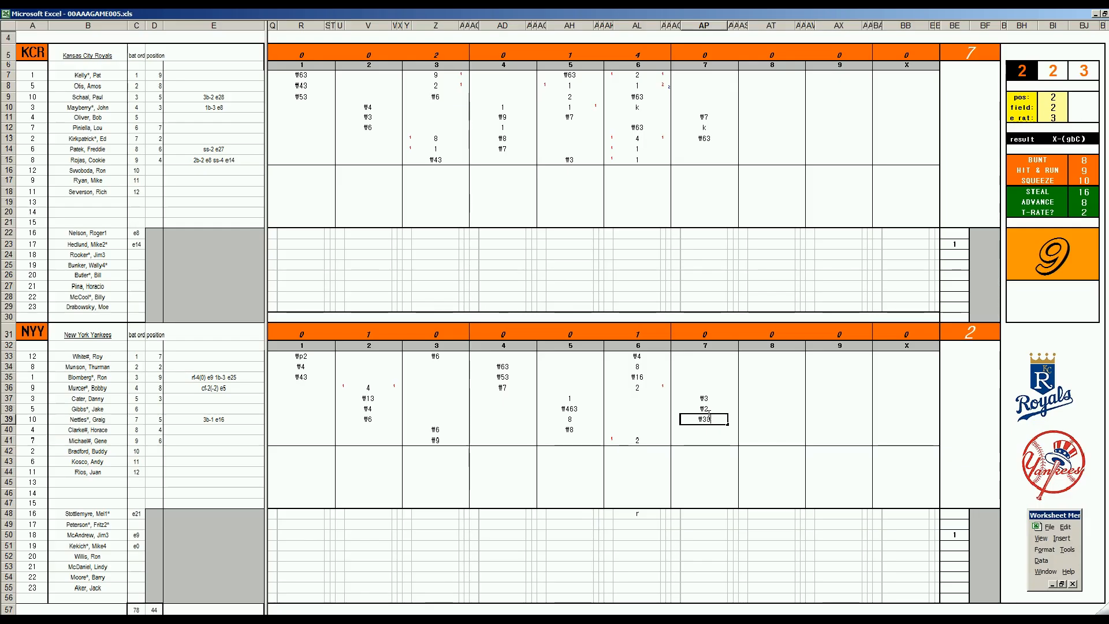
left_click(988, 535)
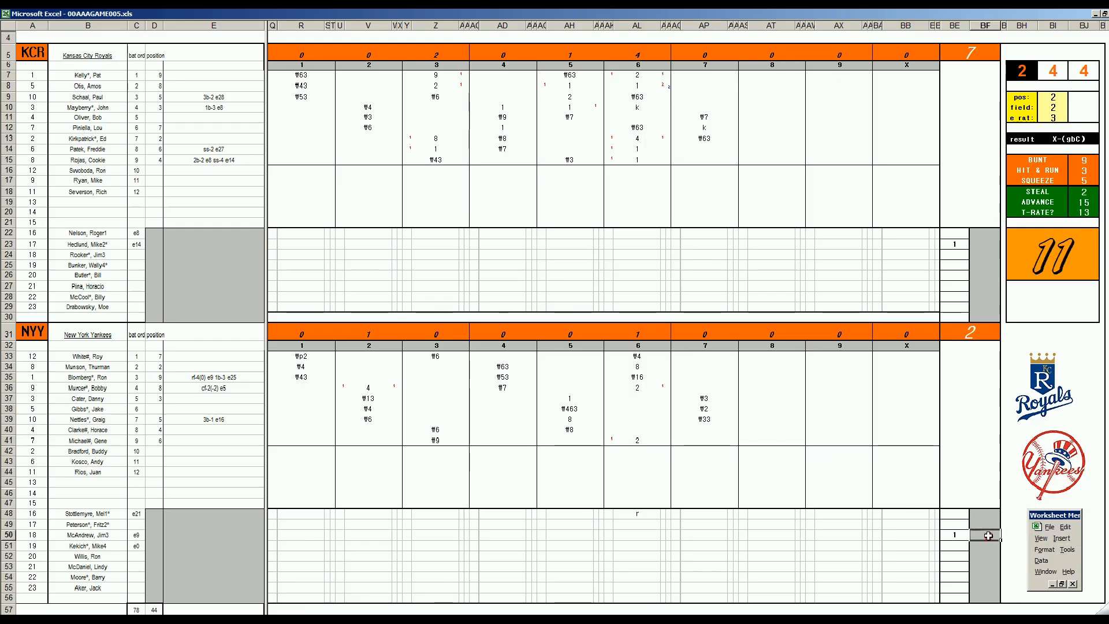
Log New York's pitching change with 7 and 8, and record ₩9 and 2 for Kansas City's eighth and ninth batters in the eighth inning
type("7")
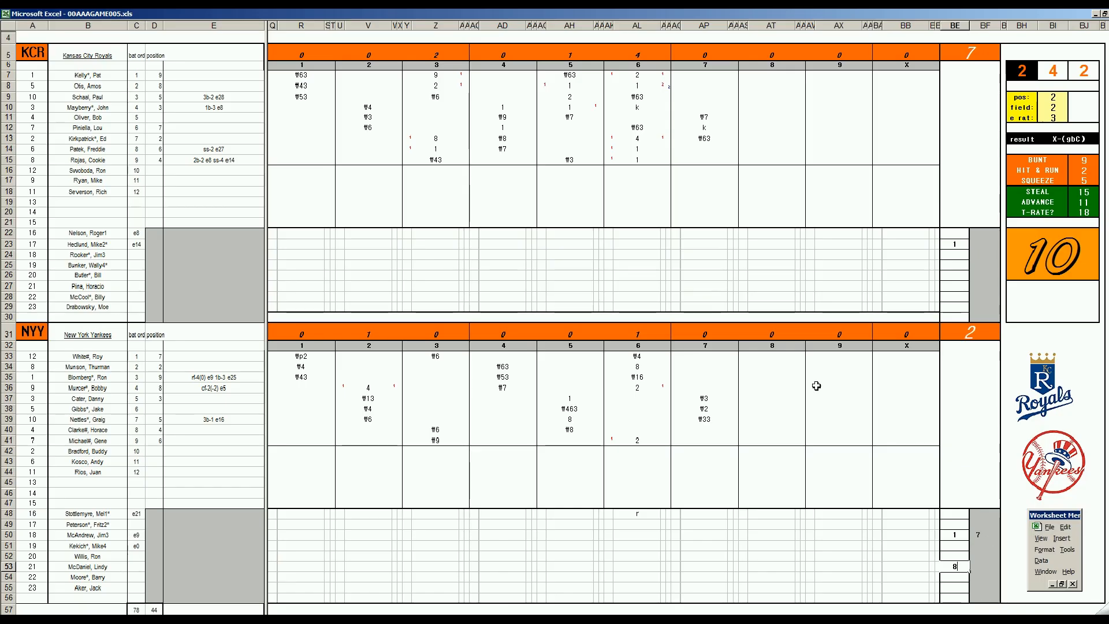
left_click(754, 150)
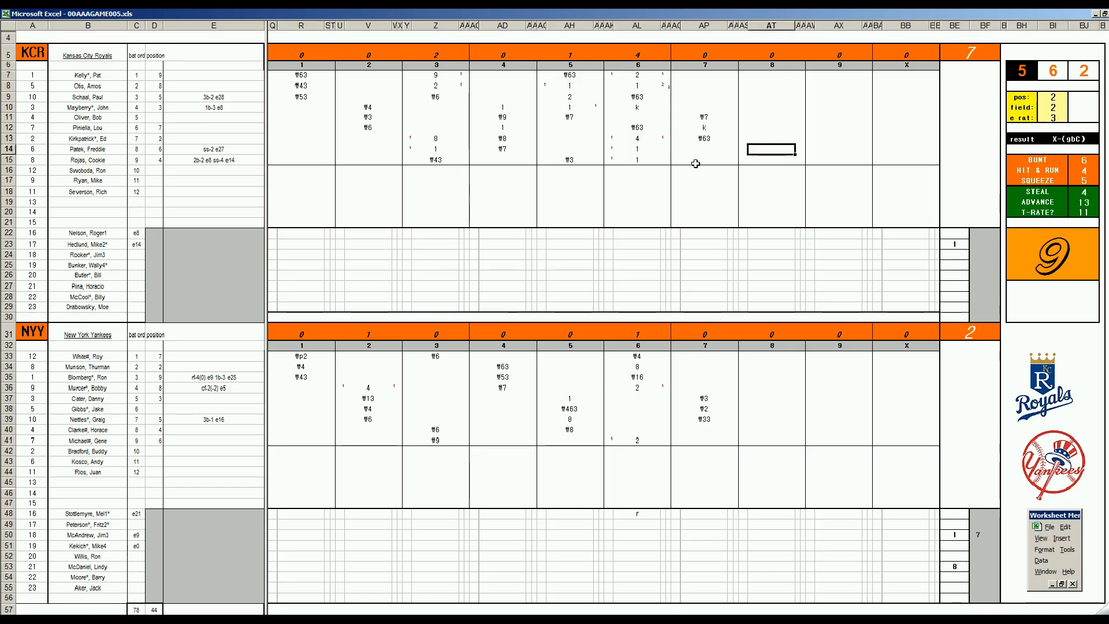
type("#9")
key("Return")
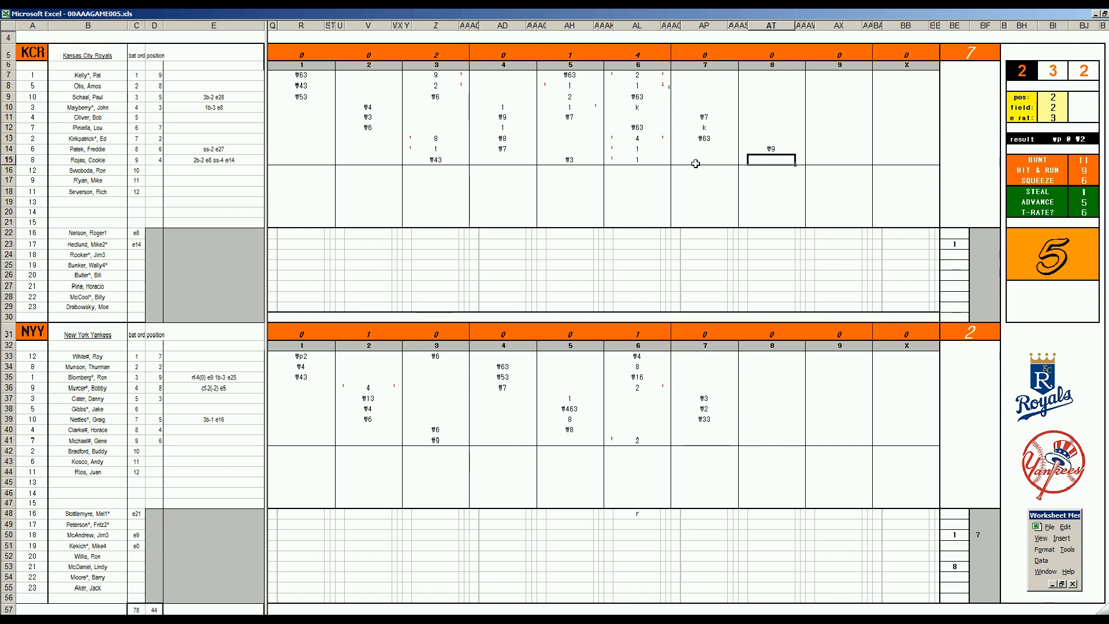
type("2")
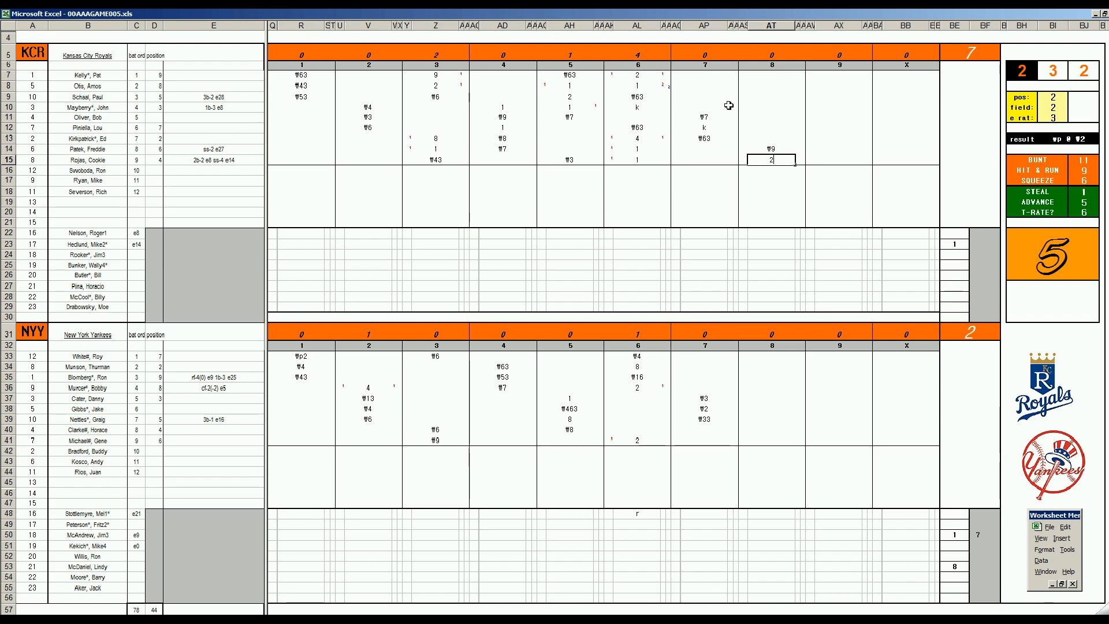
Record ₩33 for Kansas City's first batter and k for its second batter in the eighth inning
left_click(772, 77)
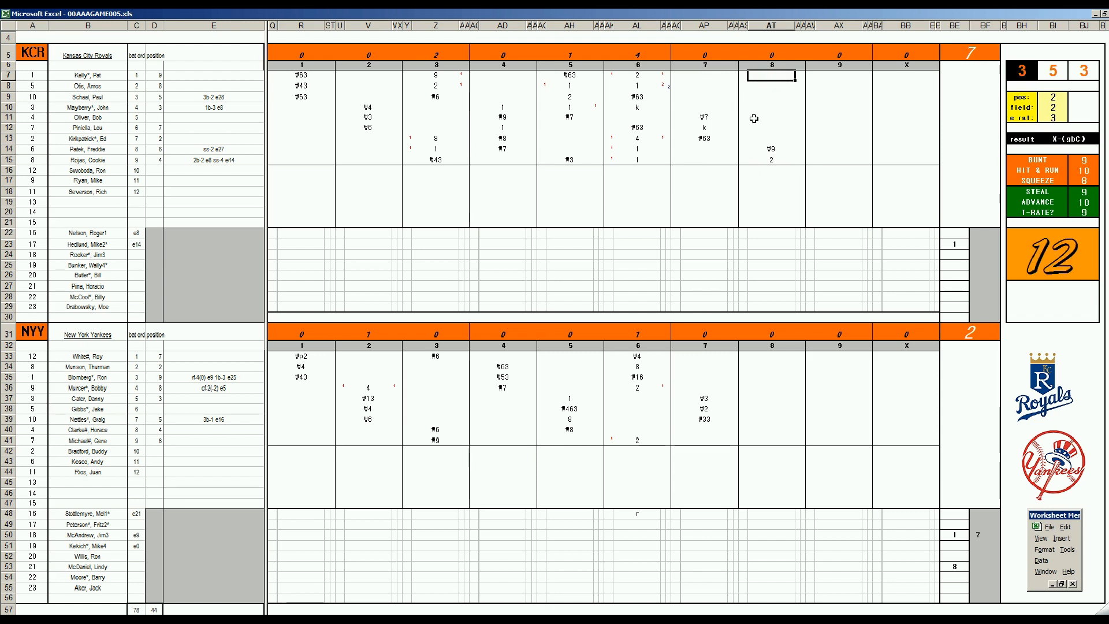
type("#33")
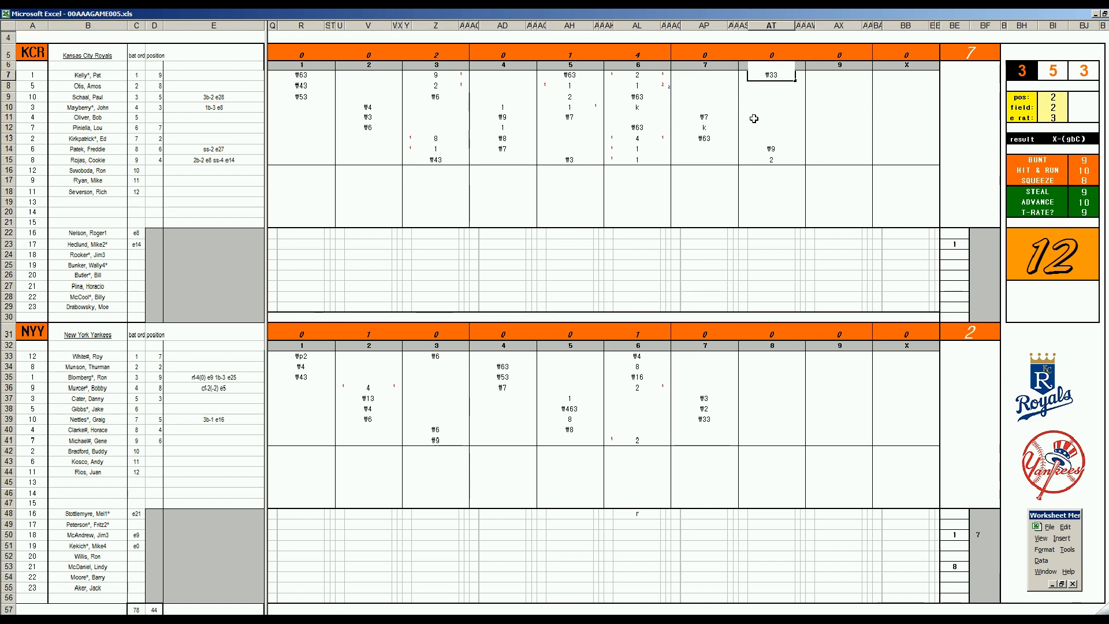
key("Return")
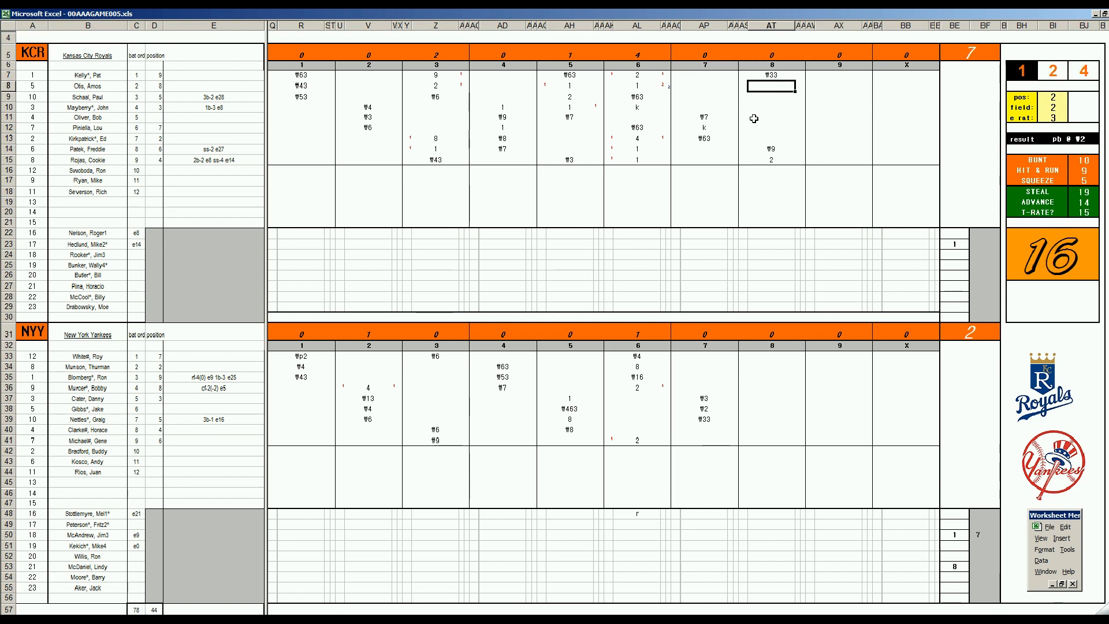
type("k")
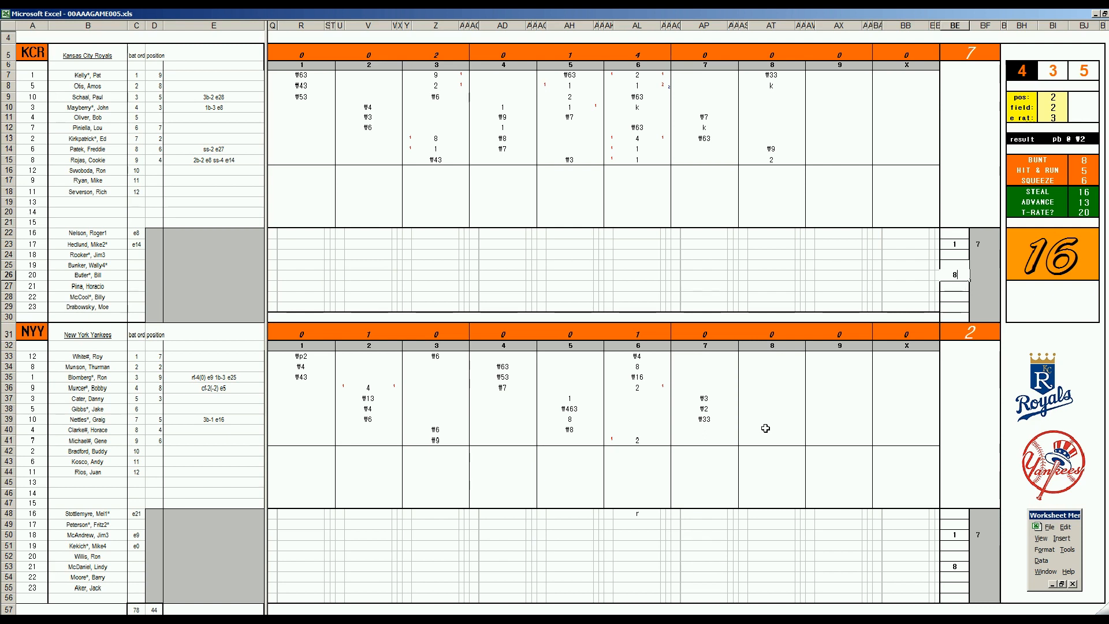
Record k, 1, k and k for New York's eighth, ninth, first and second batters in the eighth inning
left_click(766, 428)
type("k")
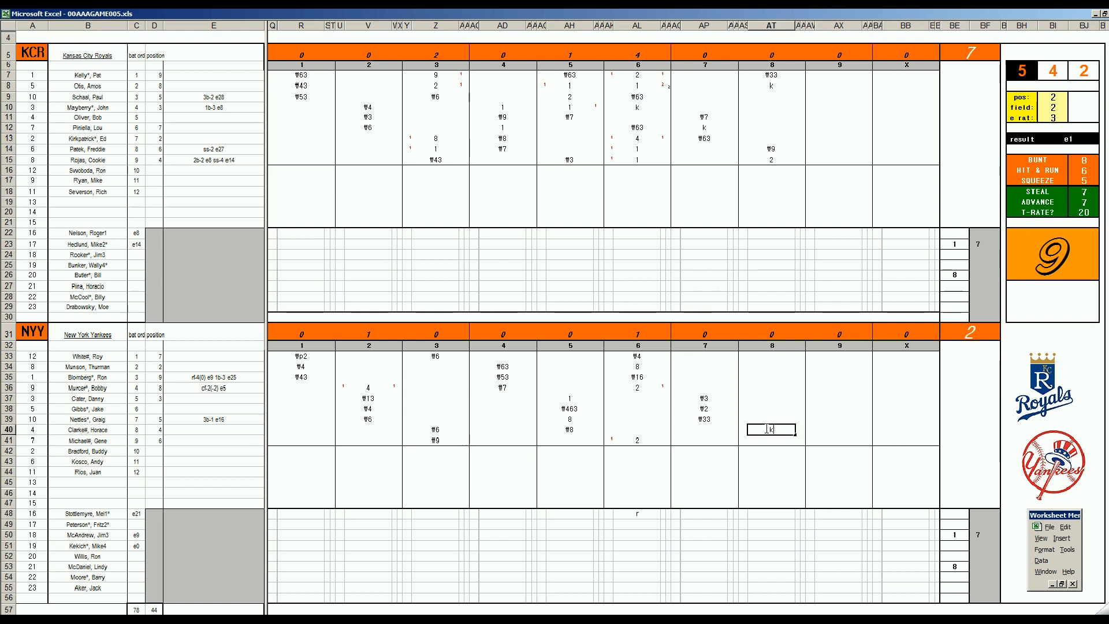
key("Return")
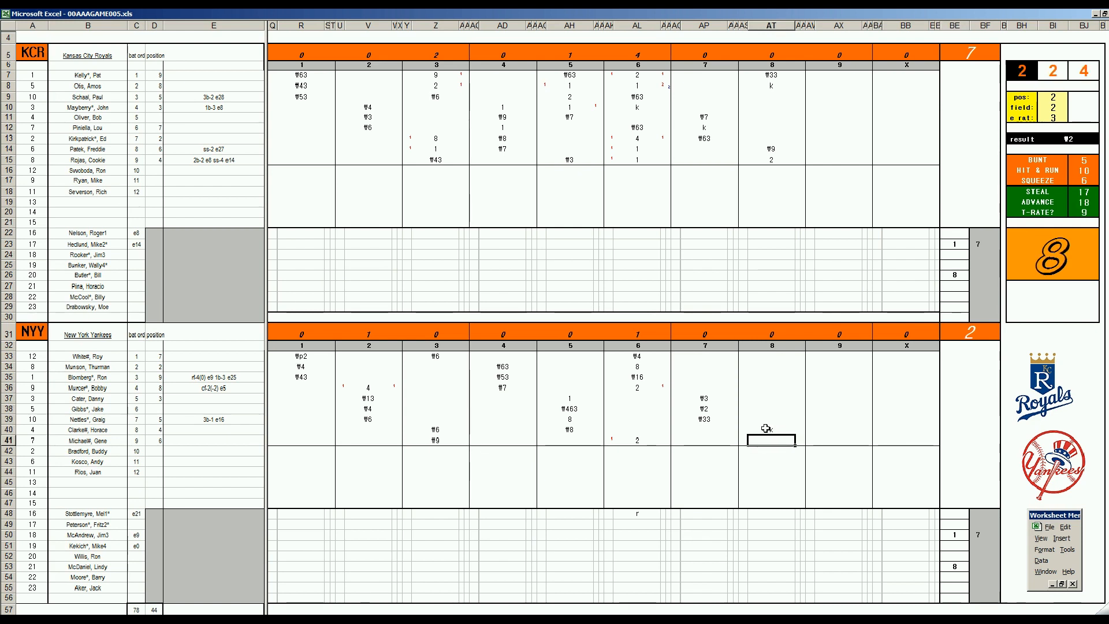
type("1")
key("Return")
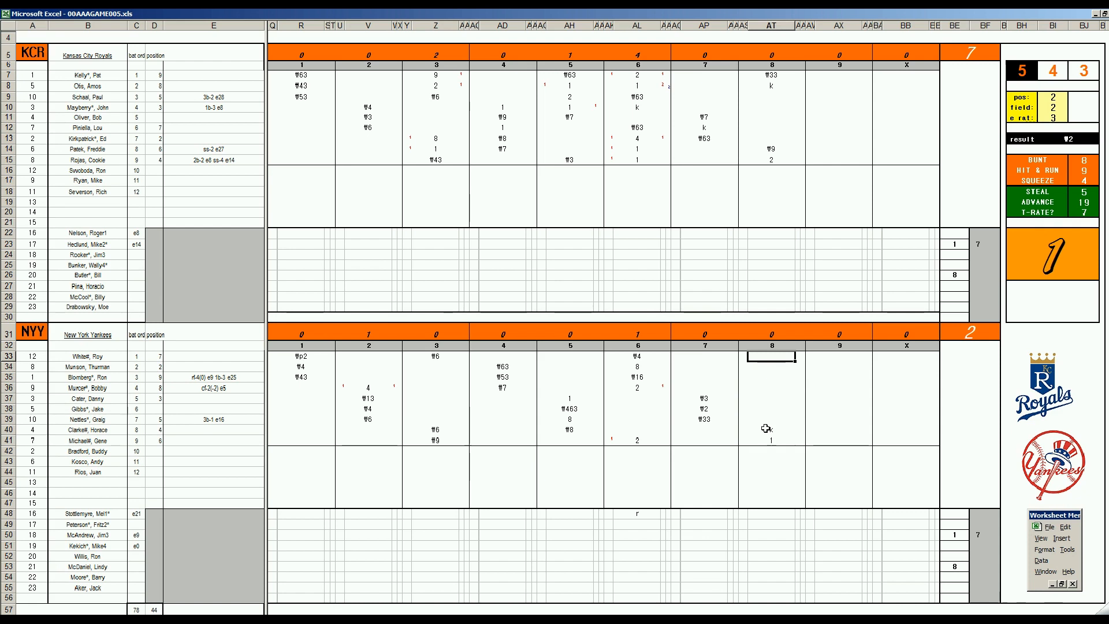
type("k")
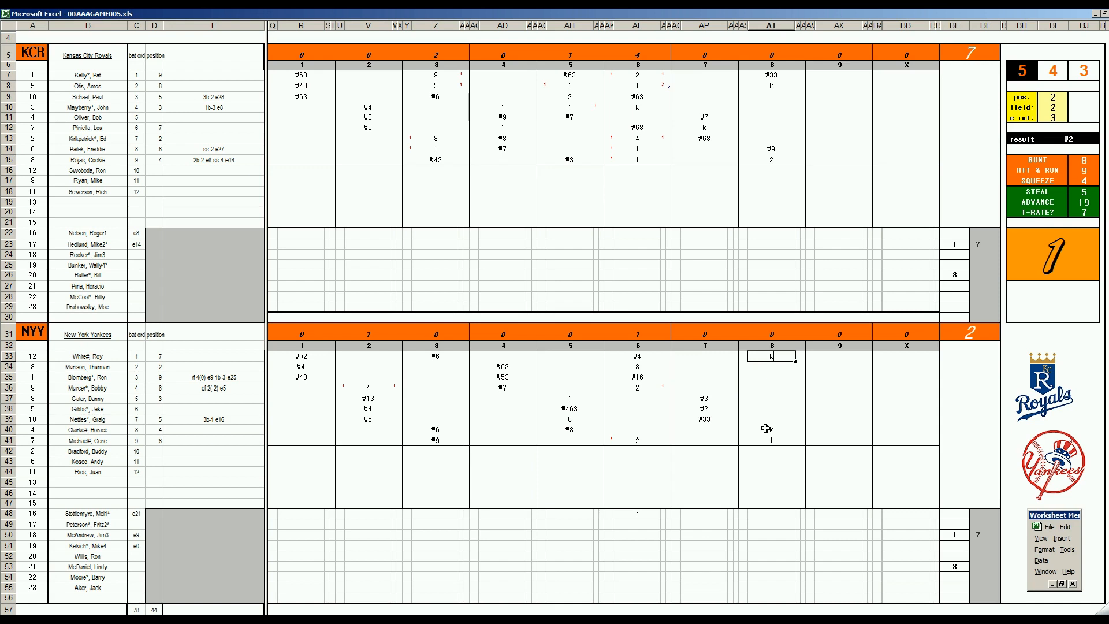
key("Return")
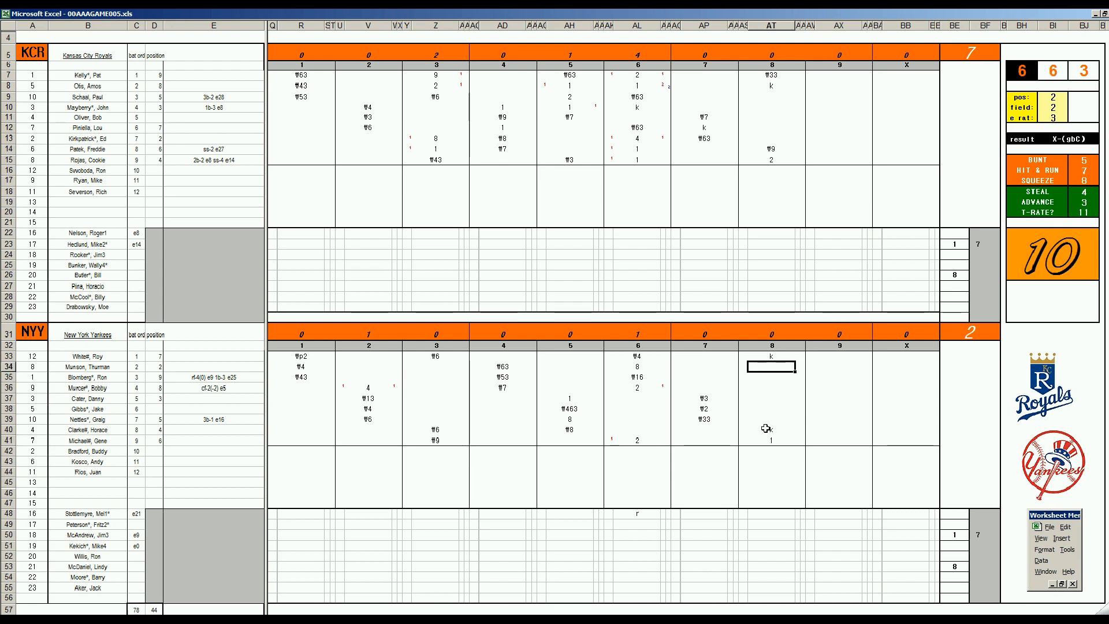
type("k")
Record ₩4, ₩43 and 1 for Kansas City's third, fourth and fifth batters in the ninth inning
left_click(831, 97)
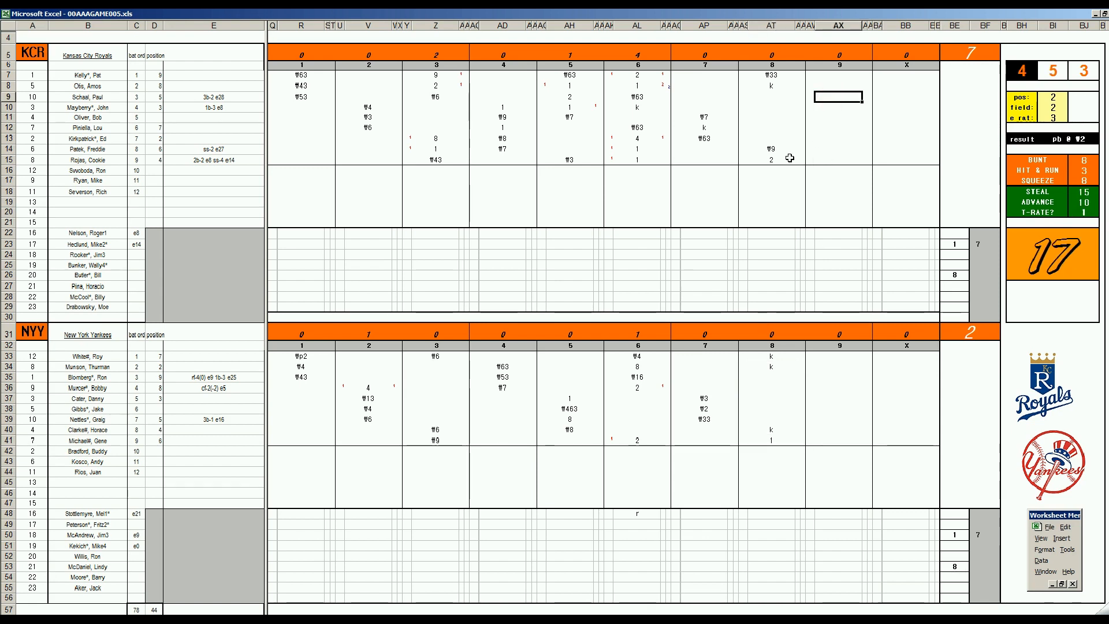
type("#4")
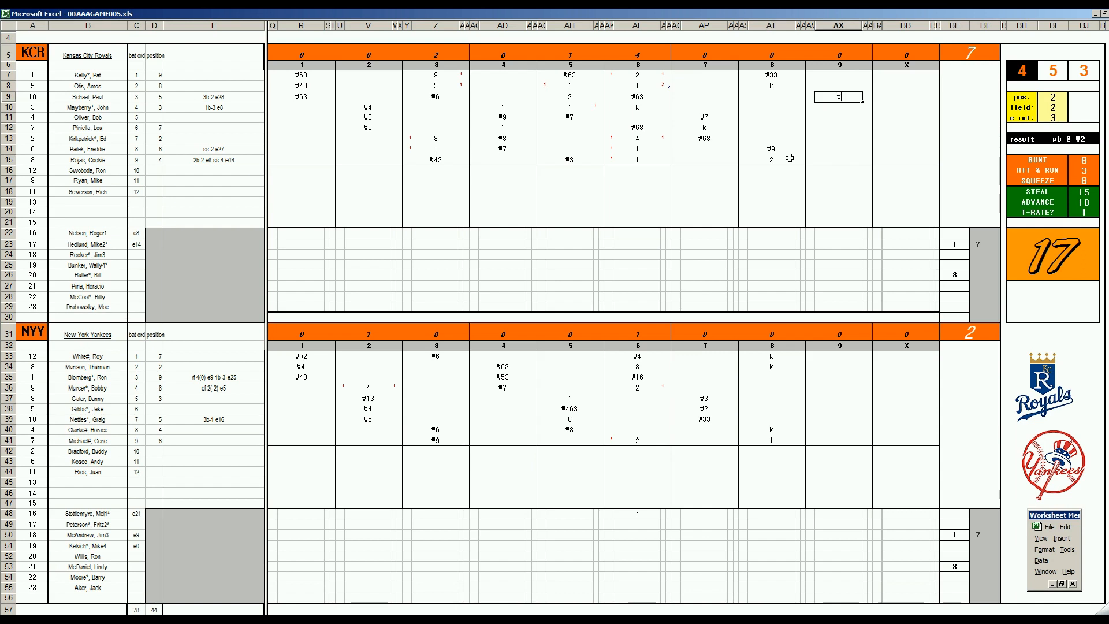
key("Return")
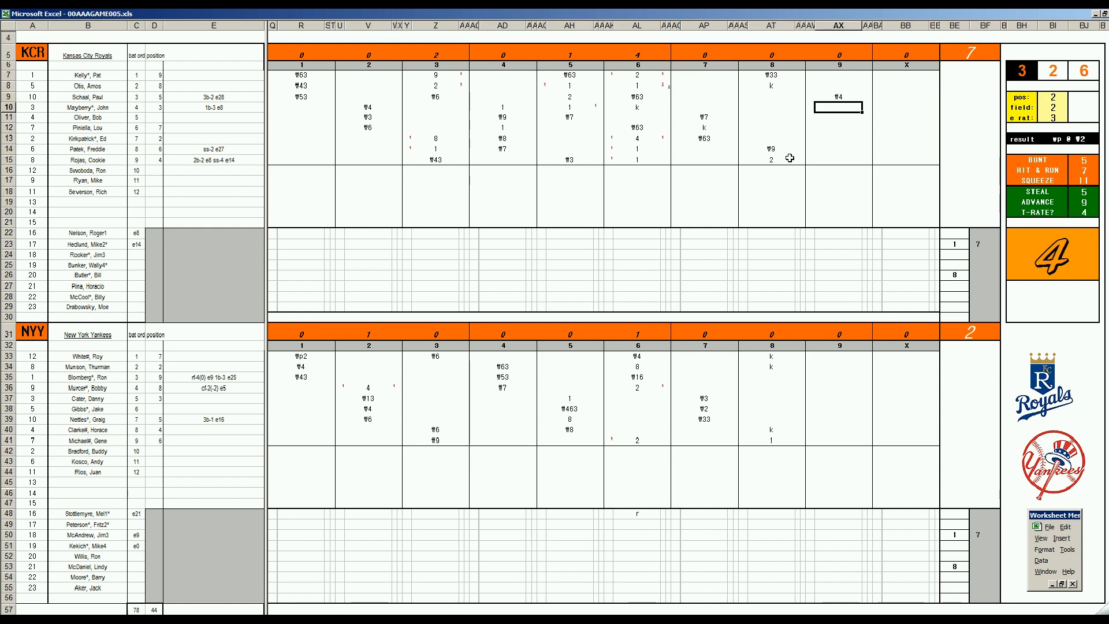
type("#43")
key("Return")
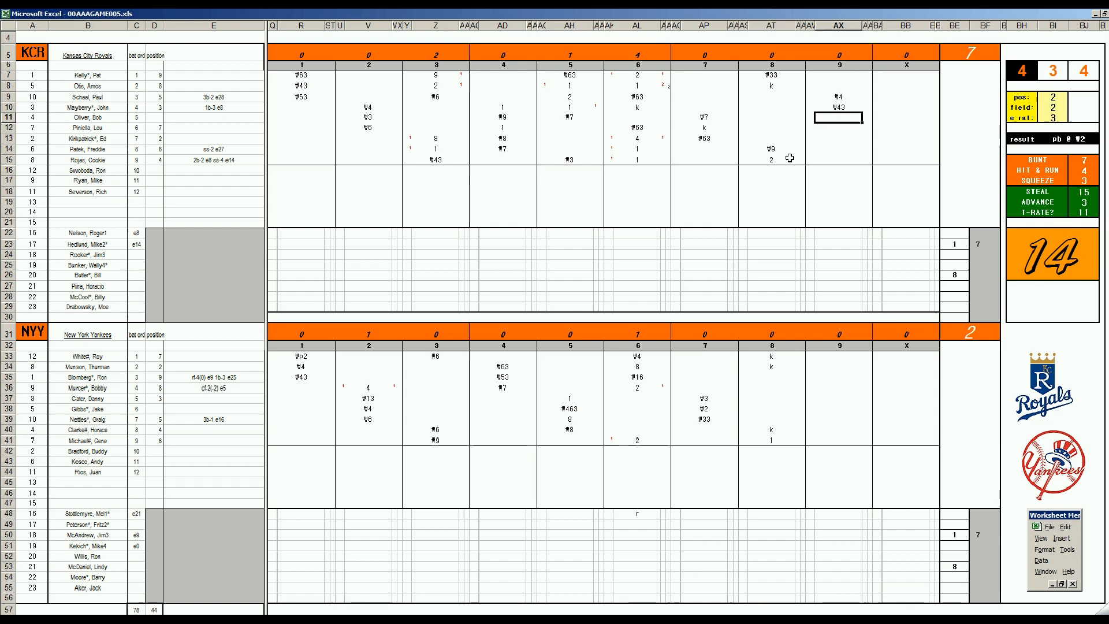
type("1")
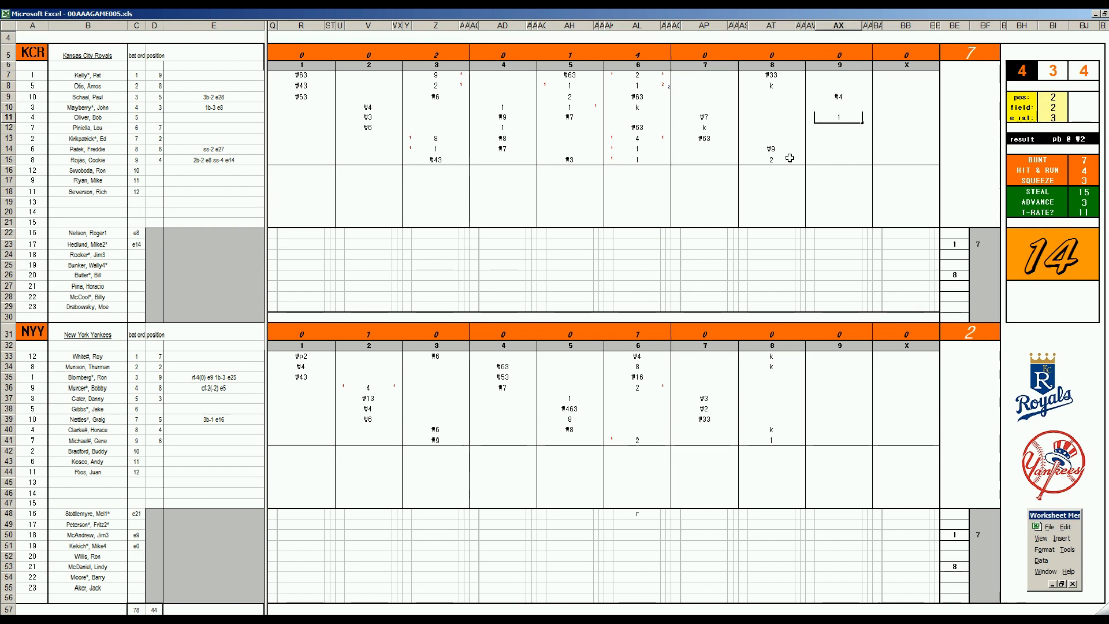
key("Return")
Record ₩5 for Kansas City's second bench hitter, in row 17, in the ninth inning
key("Down")
key("Down")
key("Down")
key("Down")
key("Down")
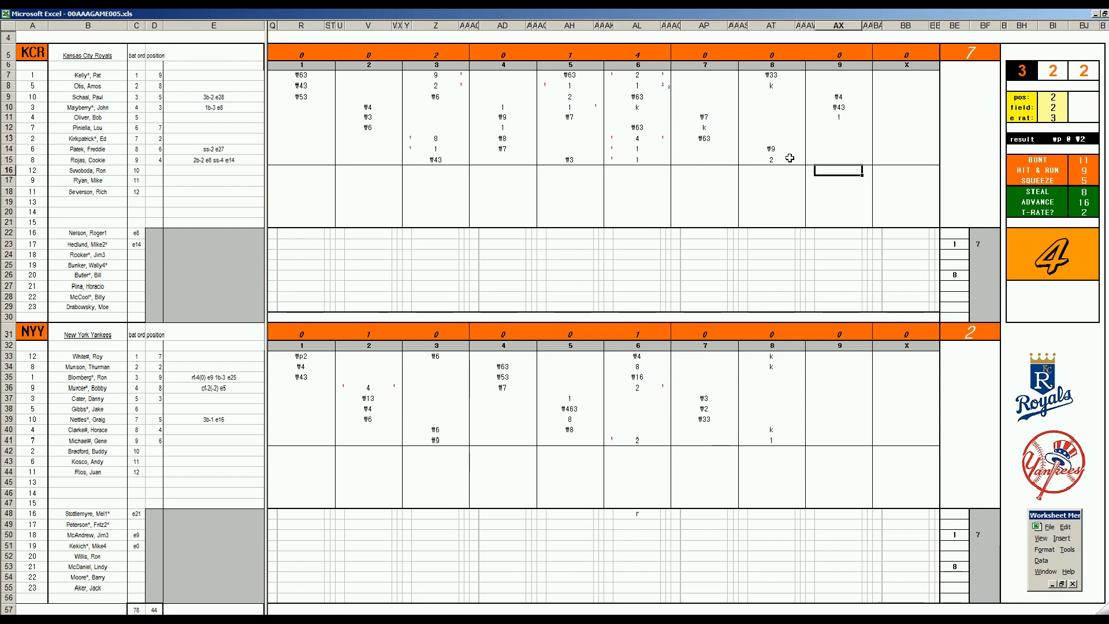
type("#5")
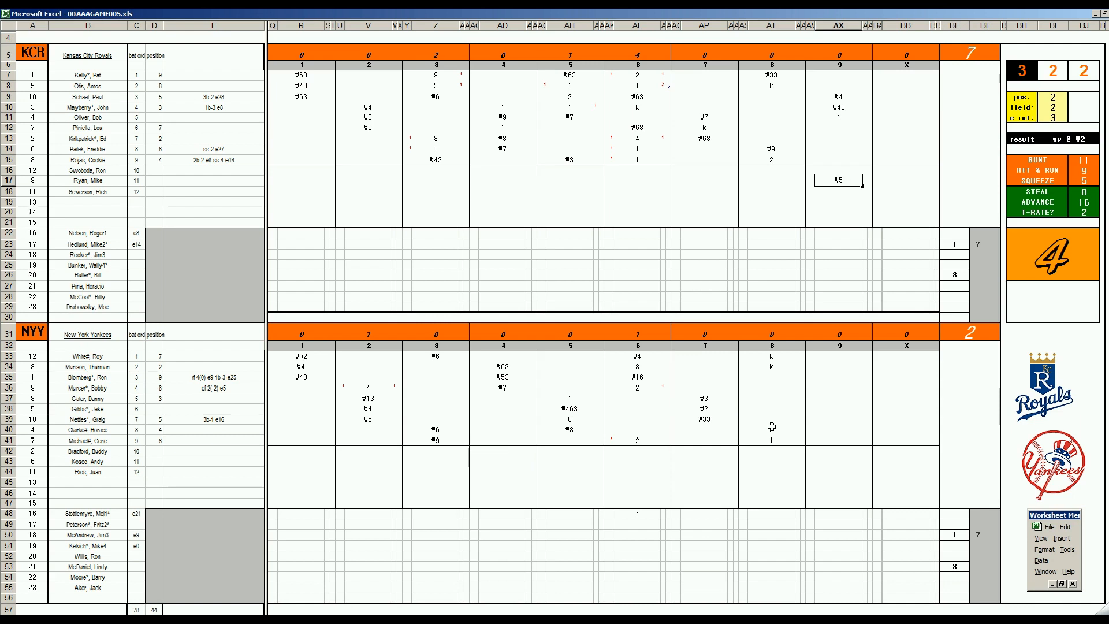
Record k for New York's first bench hitter, in row 42, in the ninth inning
left_click(830, 450)
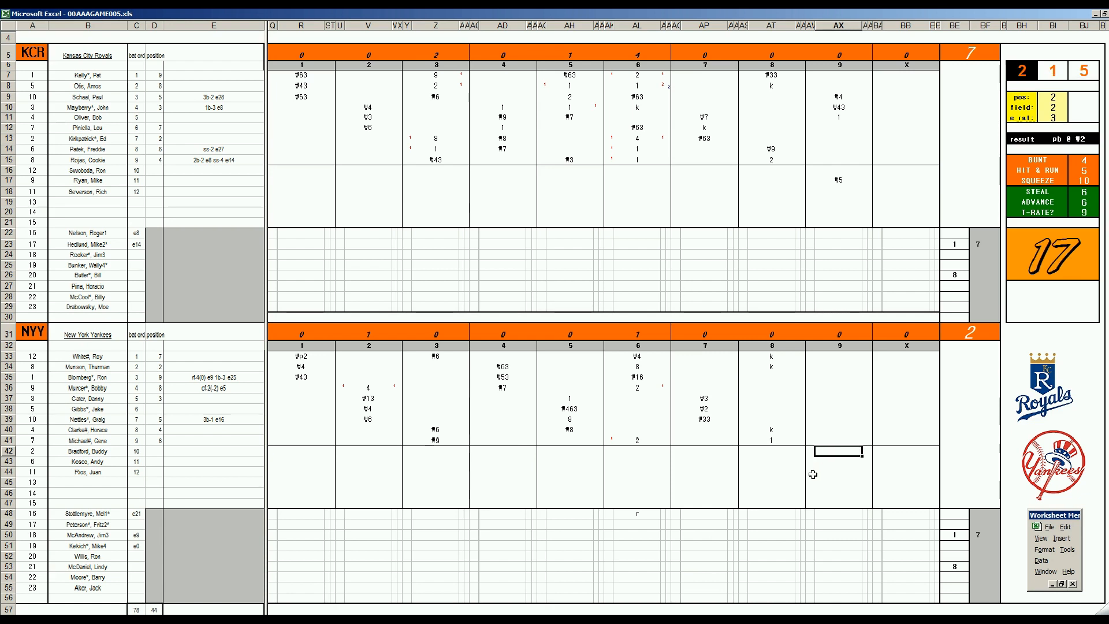
type("k")
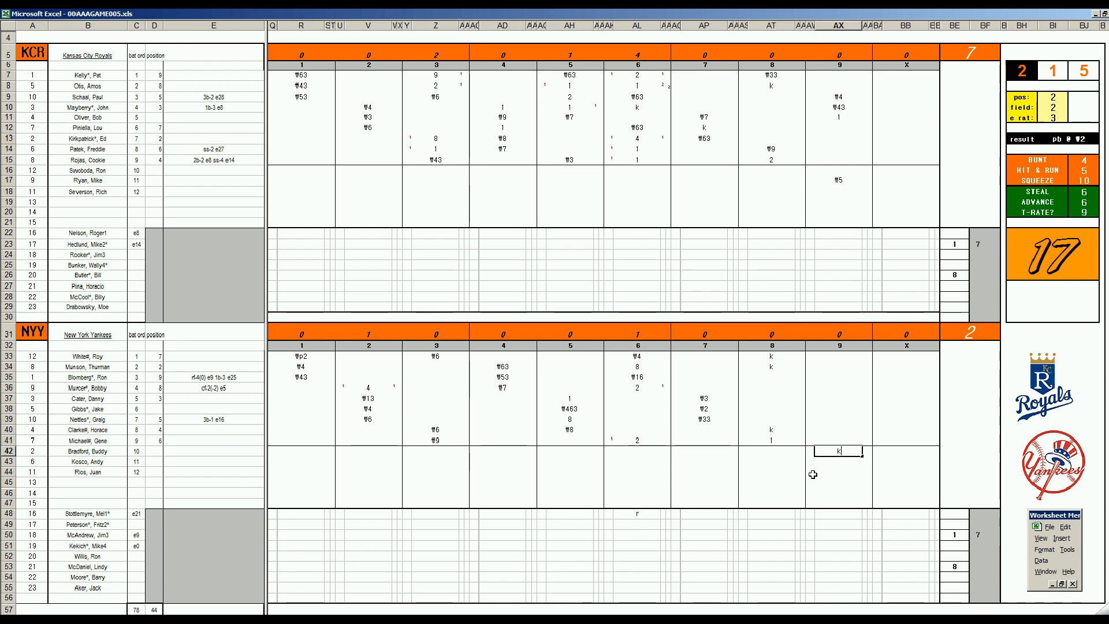
key("Return")
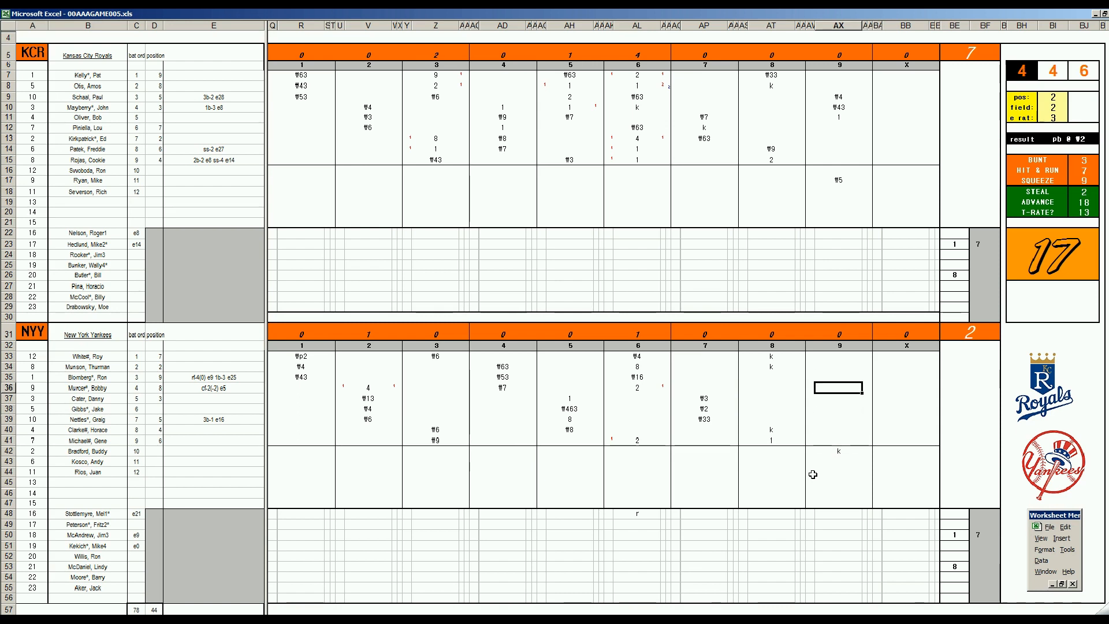
Set the fielding chart to position 5, and record 1 for both New York's fourth and fifth batters in the ninth inning
key("ctrl+p")
type("5")
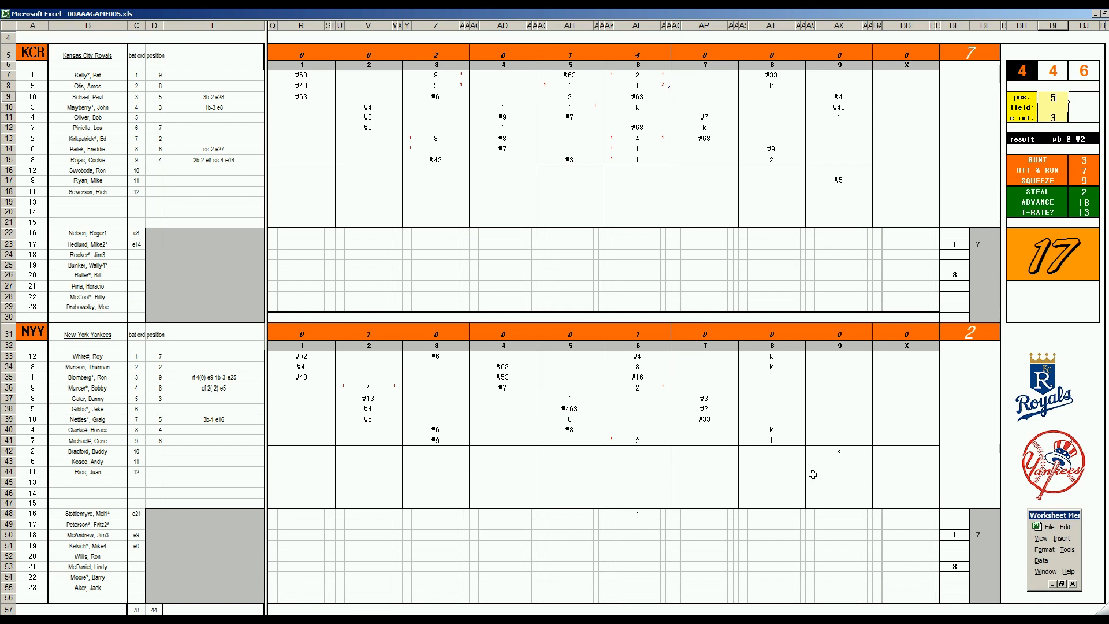
key("Return")
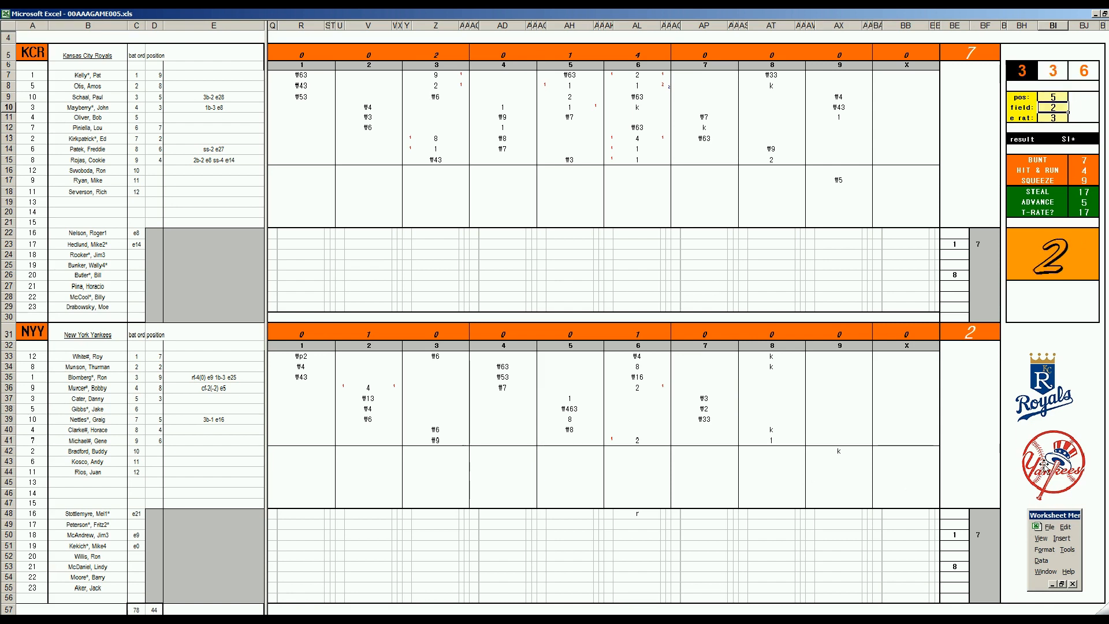
left_click(836, 378)
key("Down")
type("1")
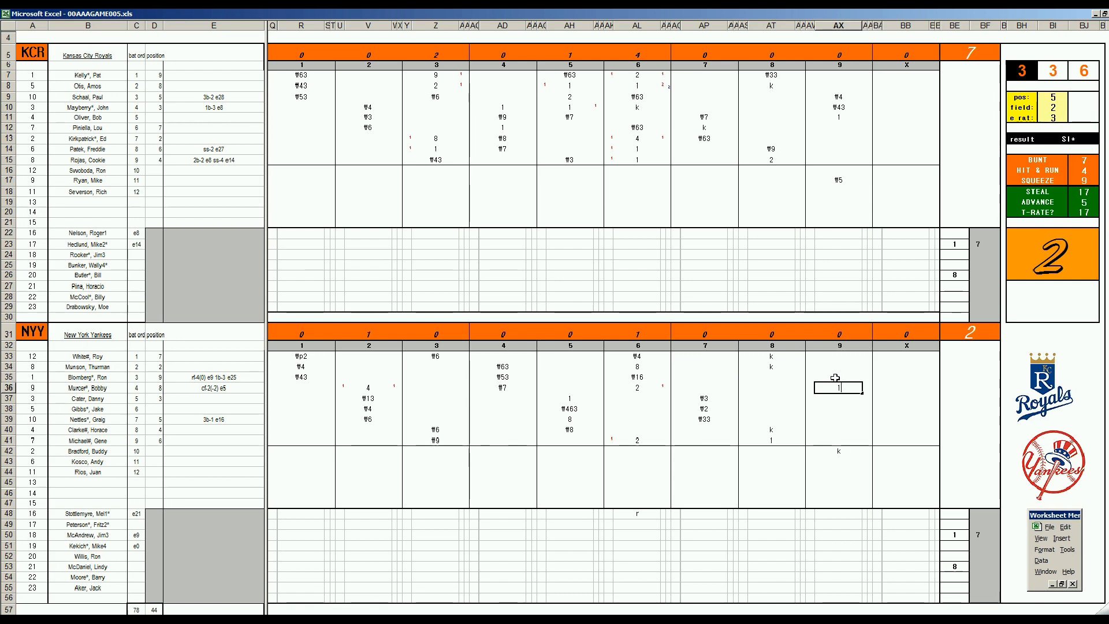
key("Return")
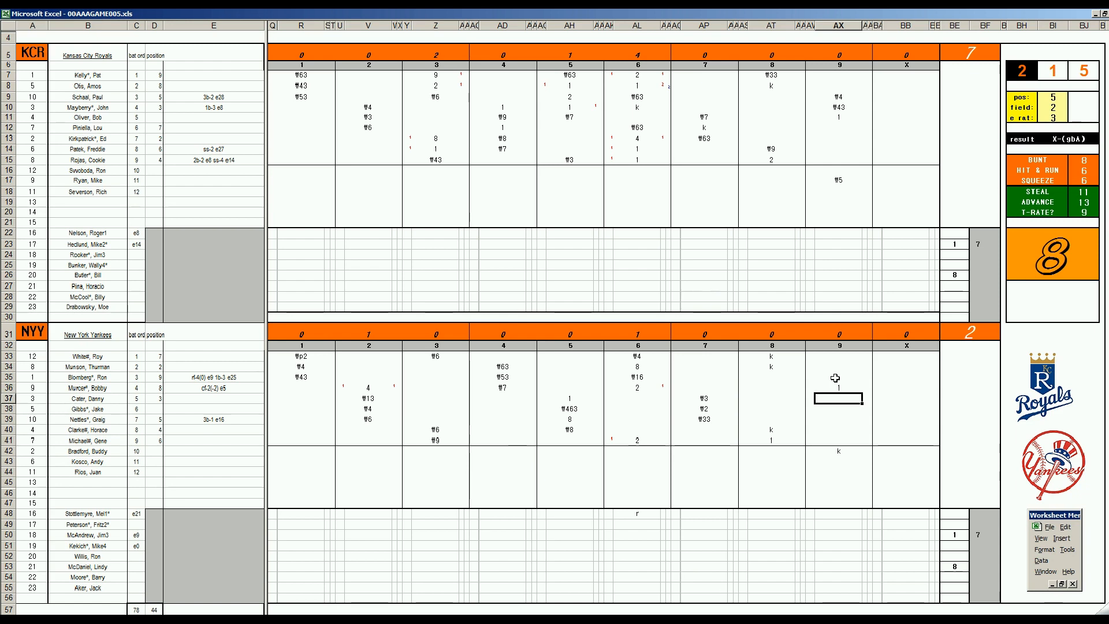
type("1")
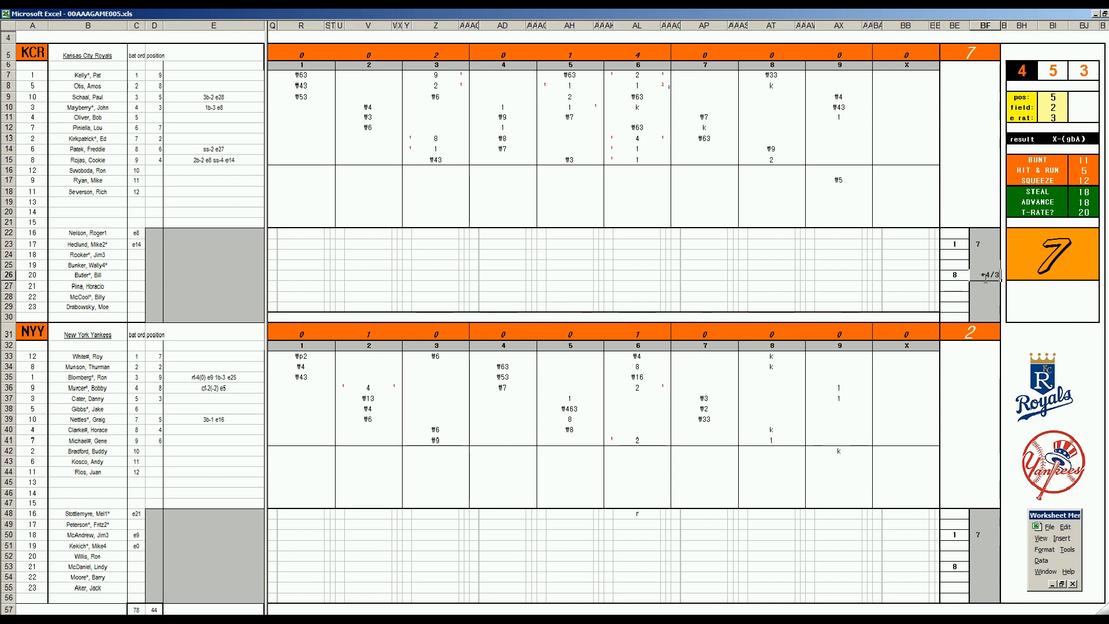
Log Kansas City's pitching change with 1 1/3 in row 26 and 9 in row 29, and enter ak for the new pitcher's ninth inning
key("Down")
key("Down")
key("Down")
key("Left")
type("9")
key("Left")
key("Left")
key("Left")
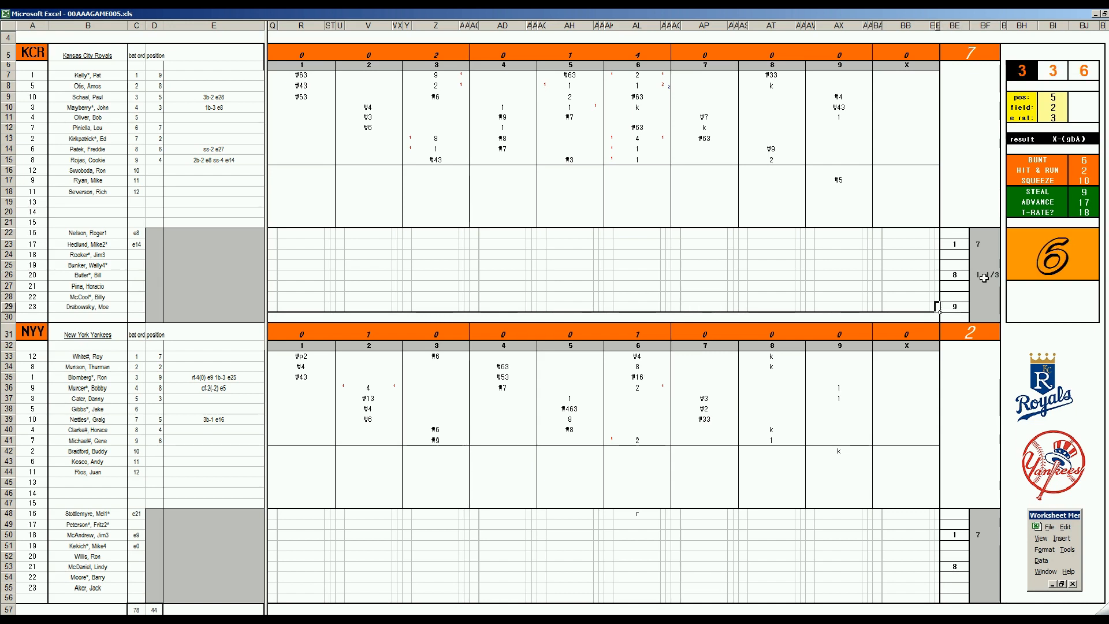
type("ak")
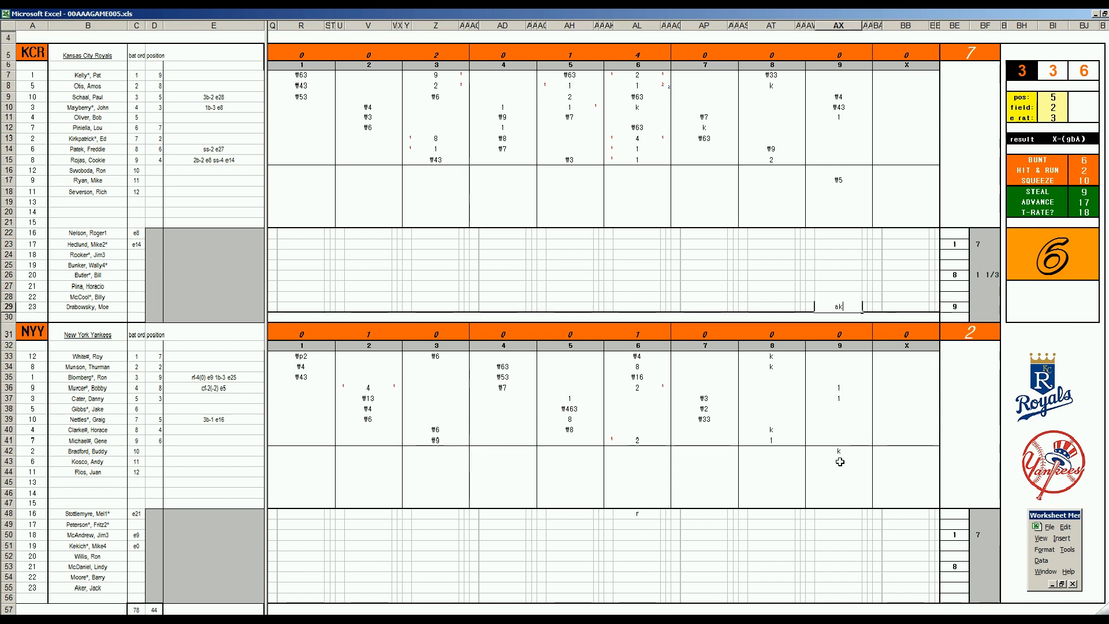
Set the fielding chart to position 8 and field rating 2
left_click(839, 461)
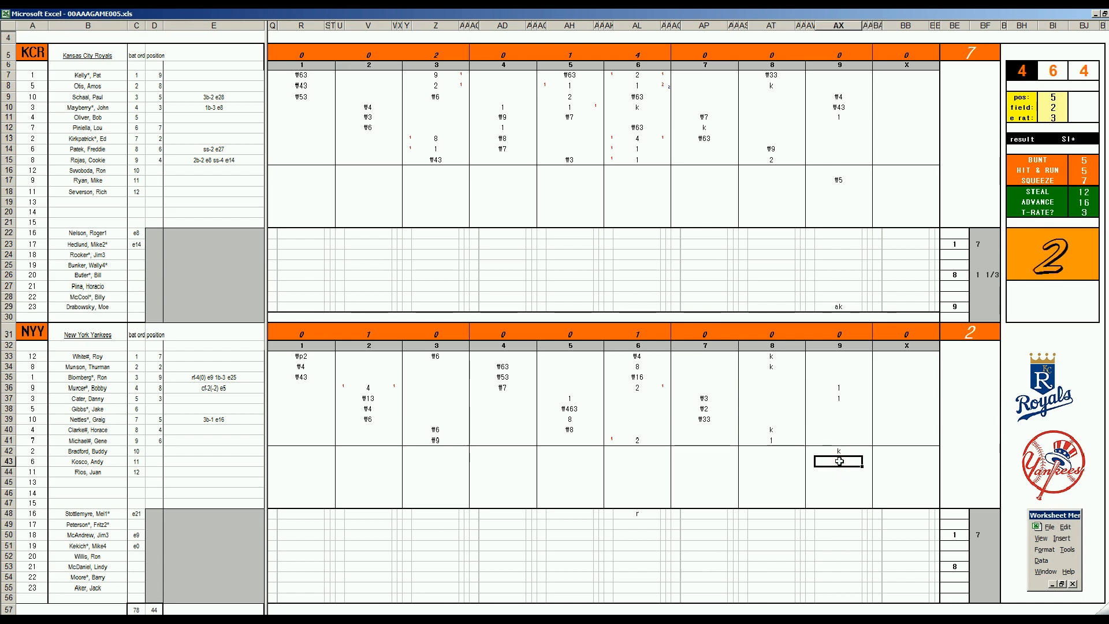
key("ctrl+q")
type("8")
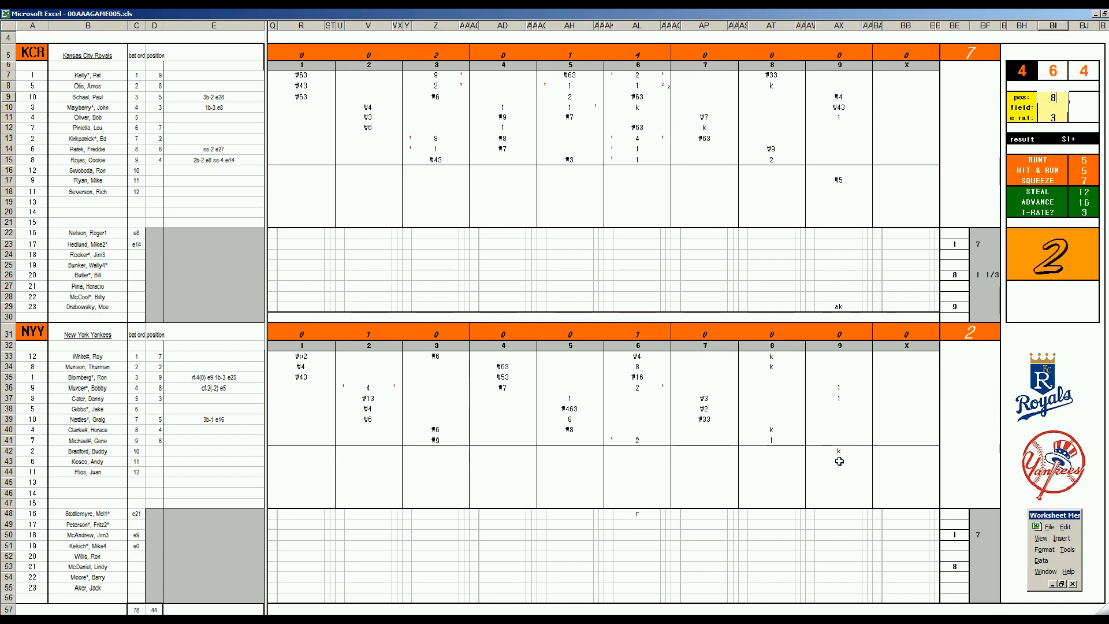
key("Return")
type("2")
key("Return")
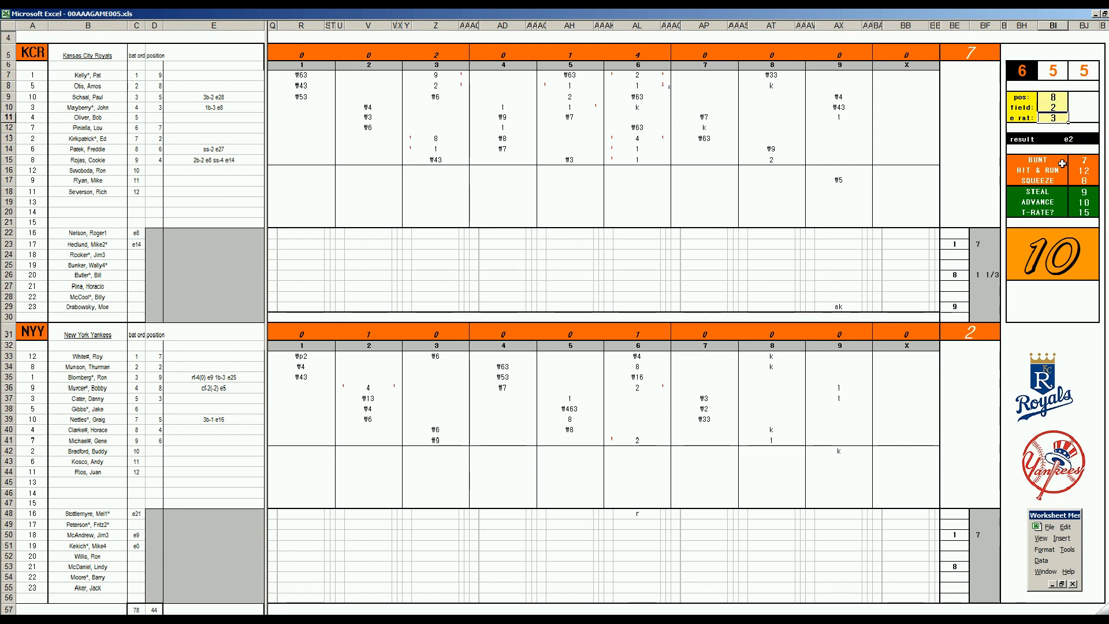
Record 2e8 for New York's second bench hitter, in row 43, in the ninth inning
left_click(834, 417)
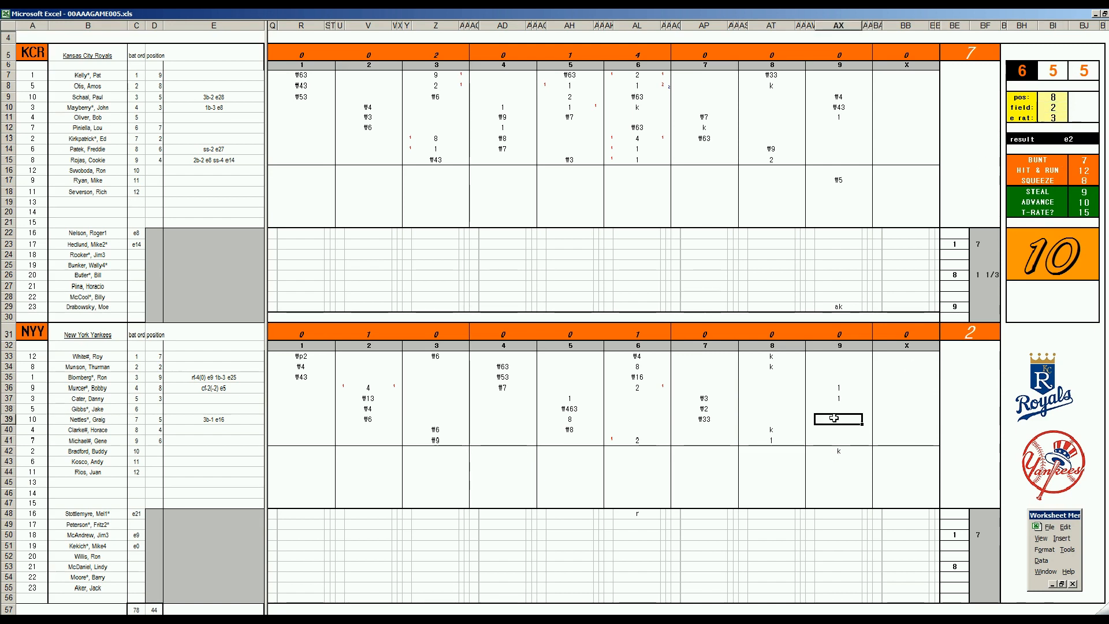
key("Up")
key("Down")
key("Down")
key("Down")
key("Down")
key("Down")
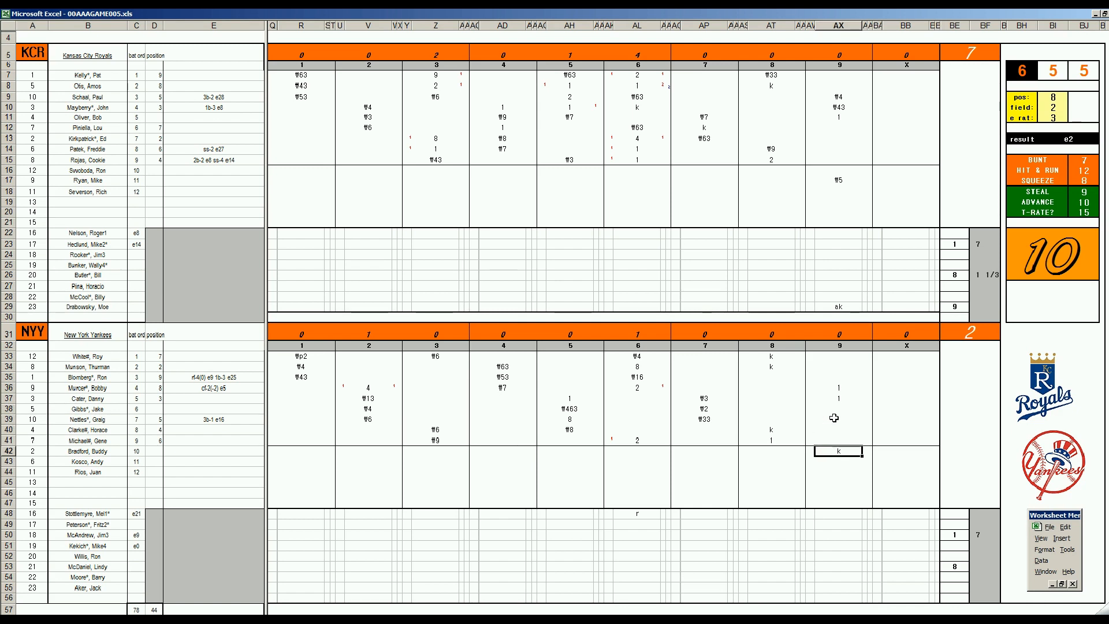
key("Up")
key("Down")
type("'2")
type("e8")
Mark a ninth-inning run for New York's fourth batter, in row 36
key("Left")
key("Up")
key("Up")
key("Up")
key("Up")
key("Up")
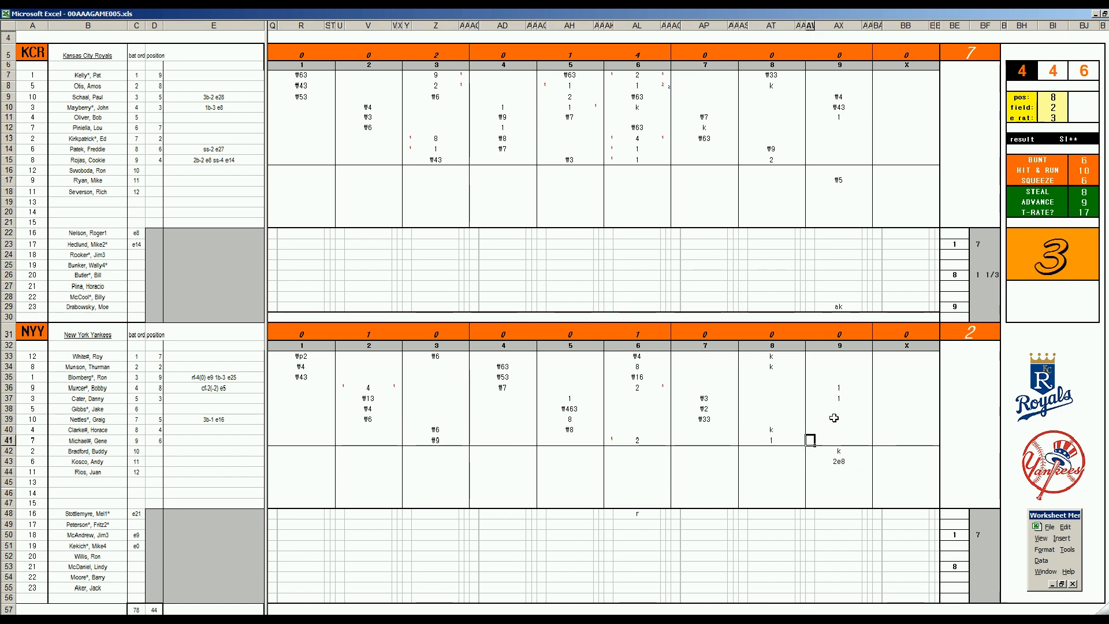
key("Up")
key("Up")
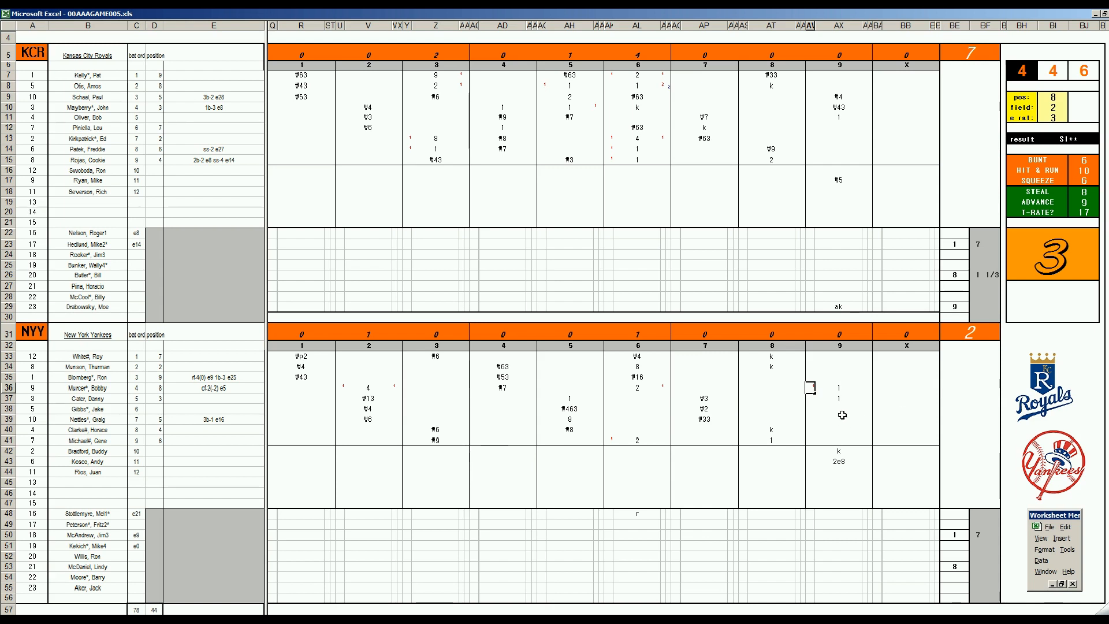
Record 9 for New York's seventh batter, in row 39, in the ninth inning, with 1 in the RBI column beside it
left_click(840, 441)
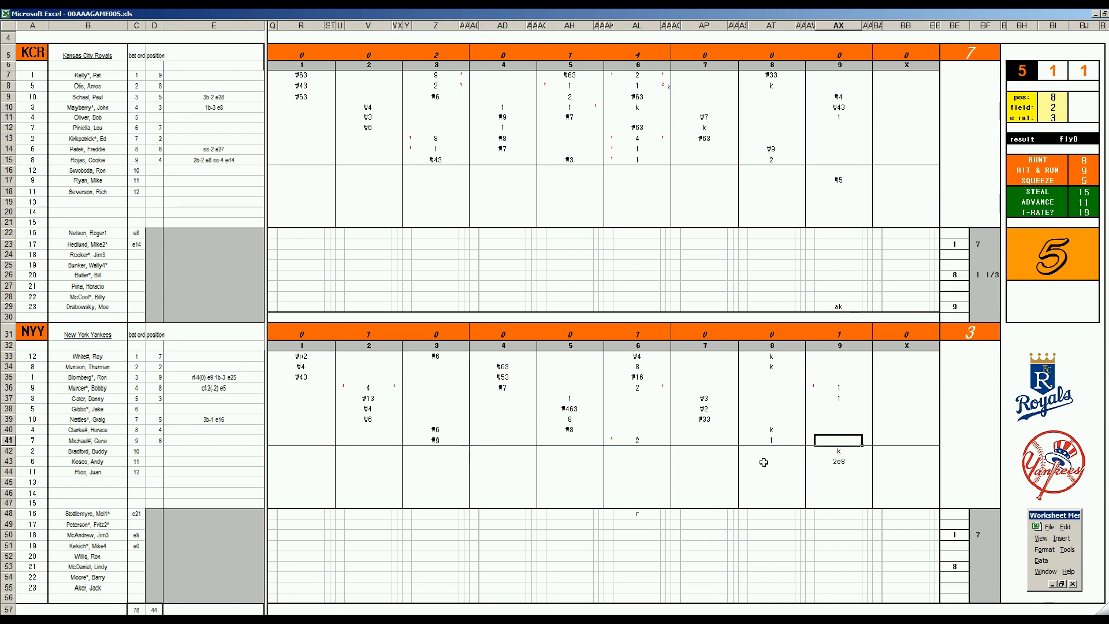
key("Up")
key("Up")
key("Up")
key("Down")
type("9")
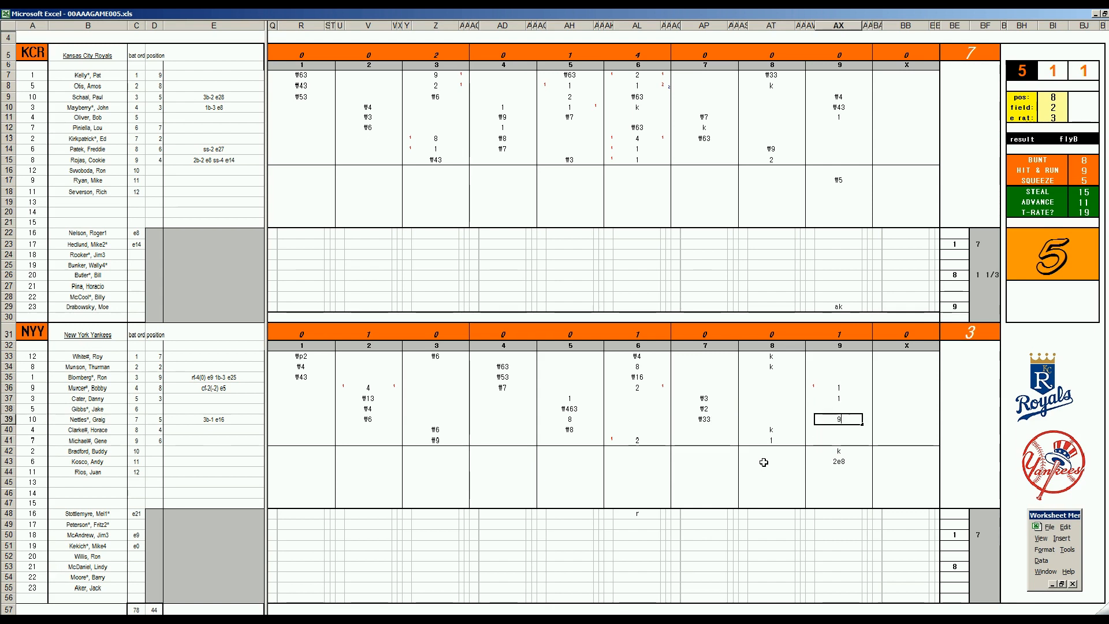
key("Right")
type("1")
Mark a ninth-inning run for New York's fifth batter, in row 37
key("Left")
key("Left")
key("Up")
key("Up")
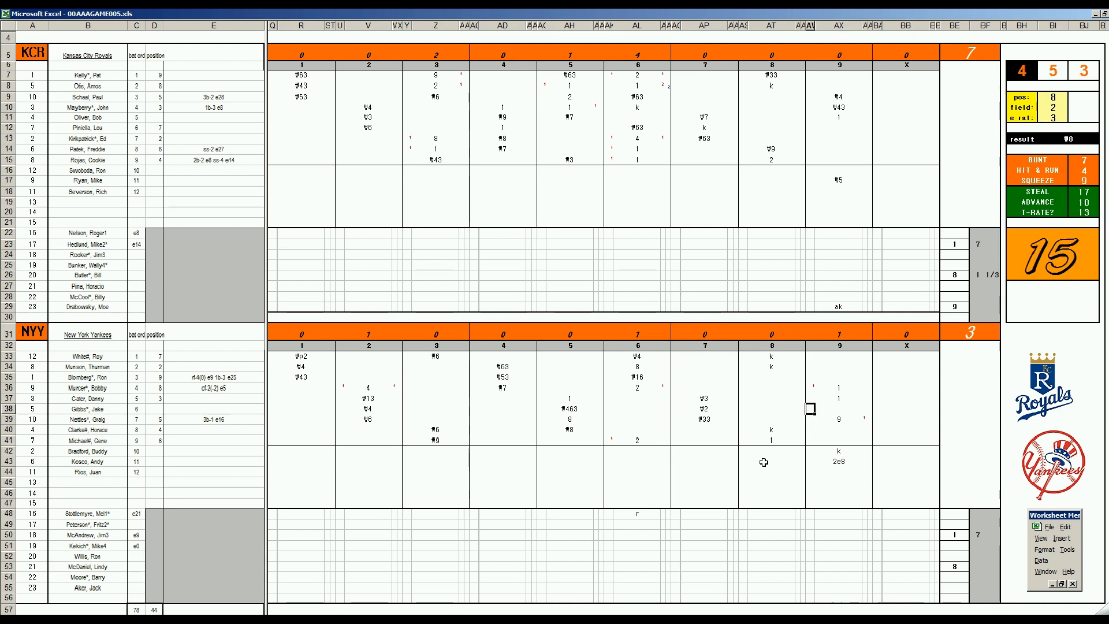
type("1")
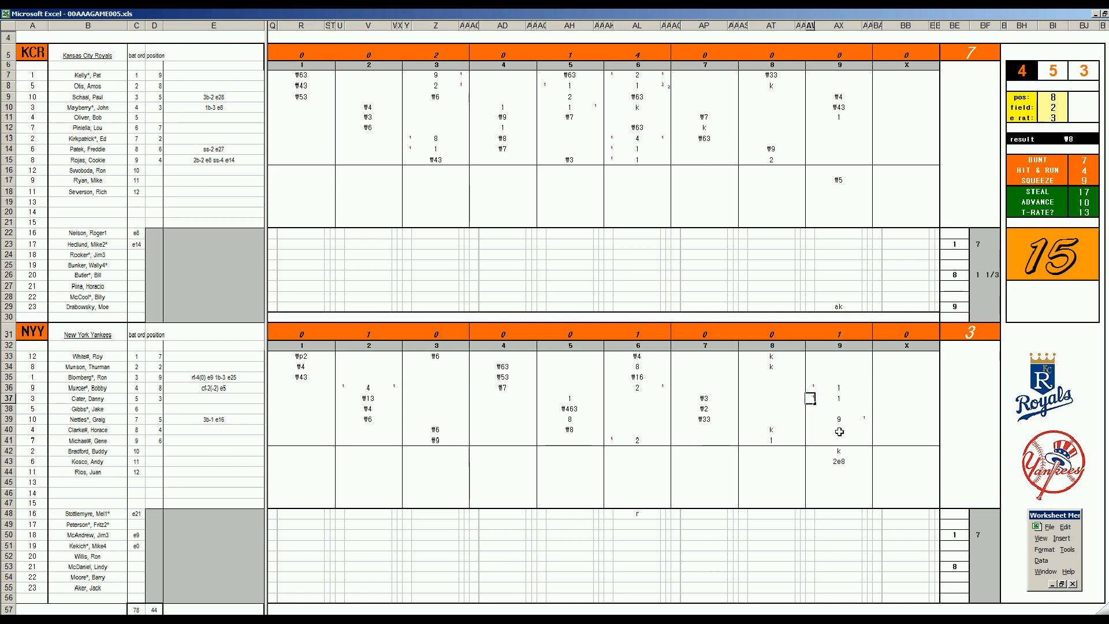
Set the fielding chart to position 9, and record 1 for New York's eighth batter, in row 40, in the ninth inning
left_click(840, 430)
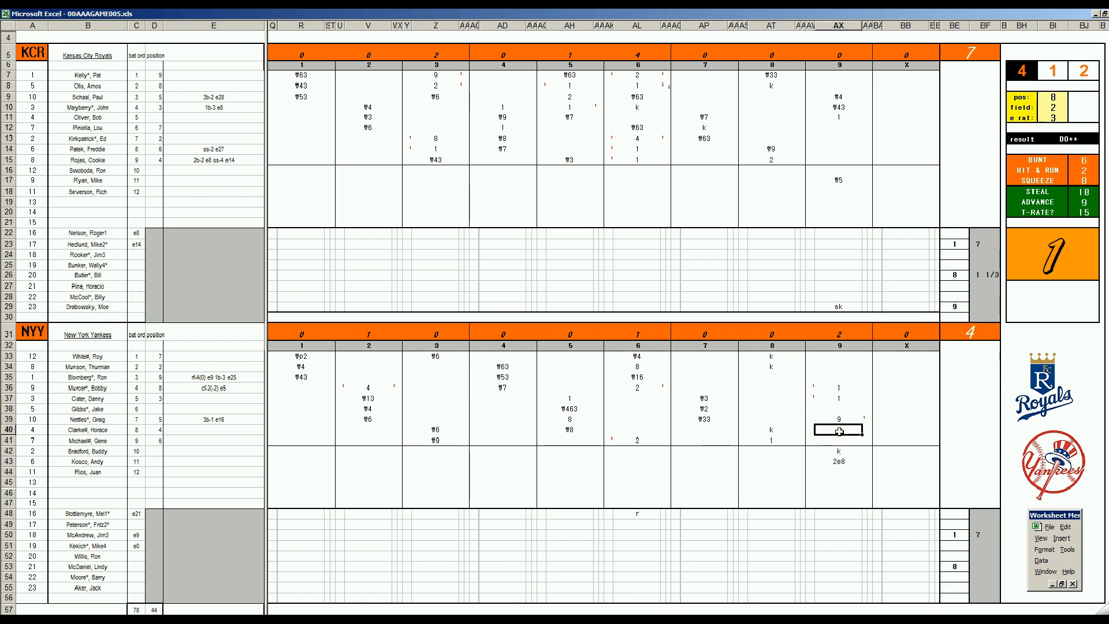
key("ctrl+f")
type("9")
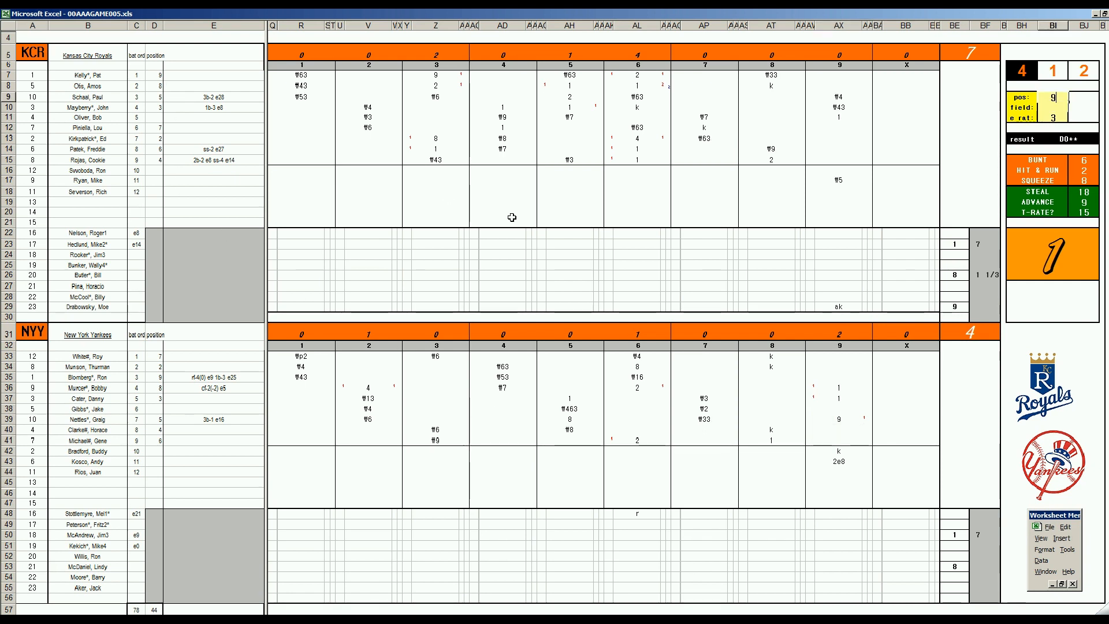
key("Return")
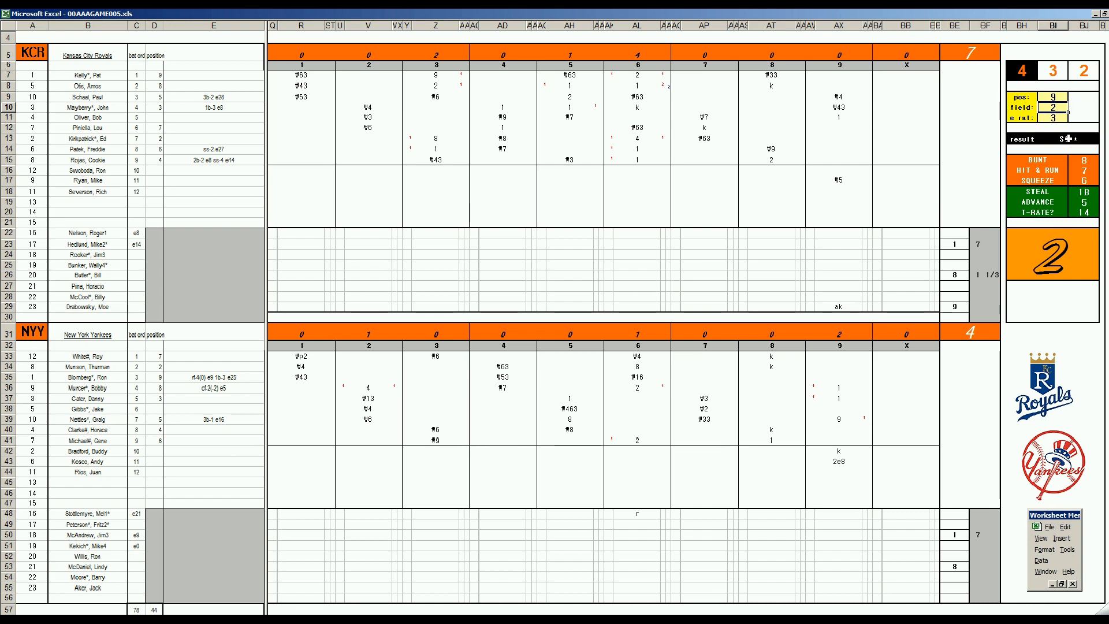
left_click(842, 432)
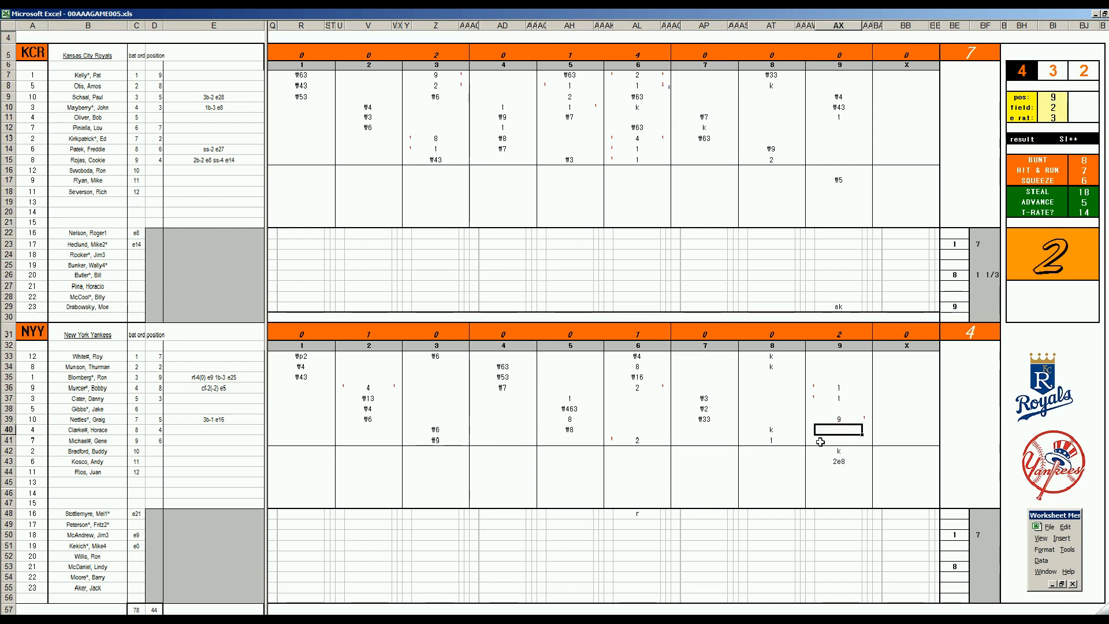
type("1")
key("Return")
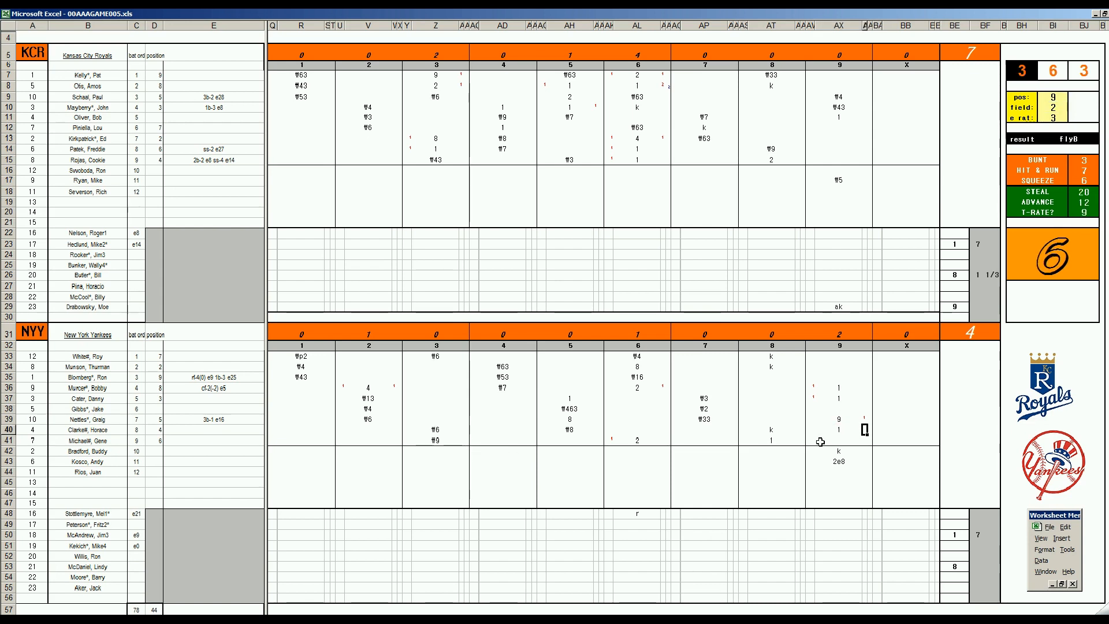
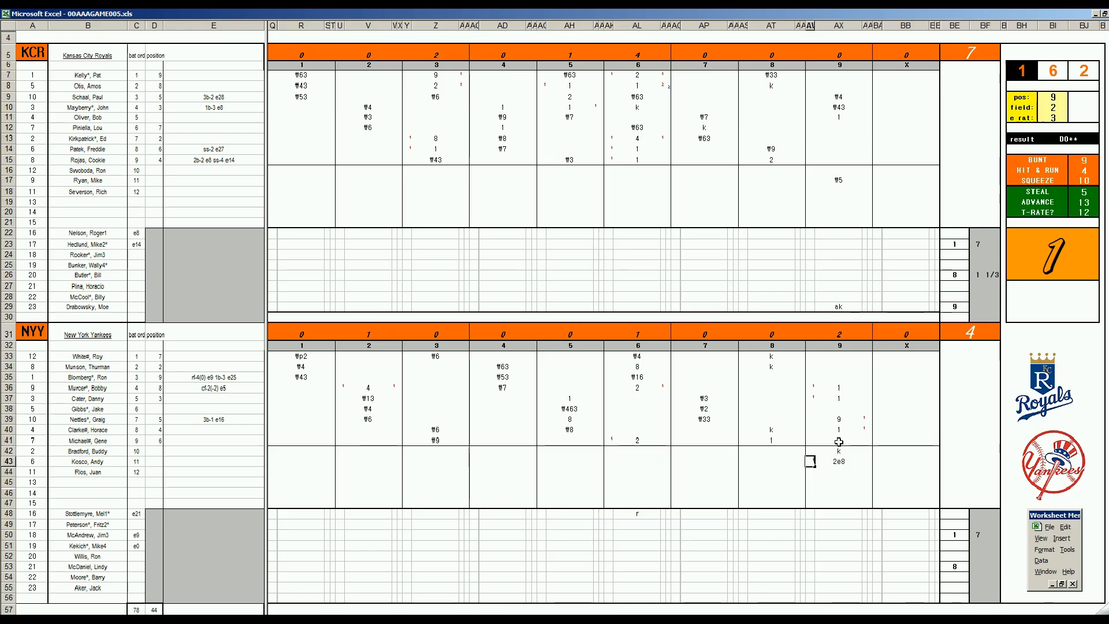
Record k for New York's ninth batter in the ninth inning, and log 2/3 of an inning for Kansas City's pitcher in row 29
left_click(839, 442)
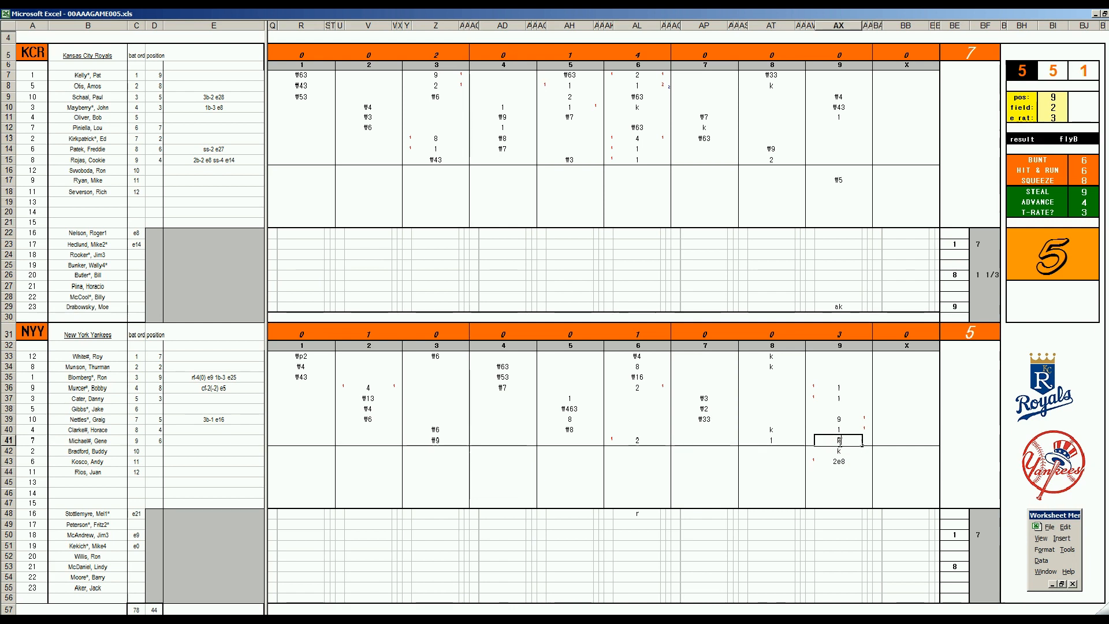
key("Down")
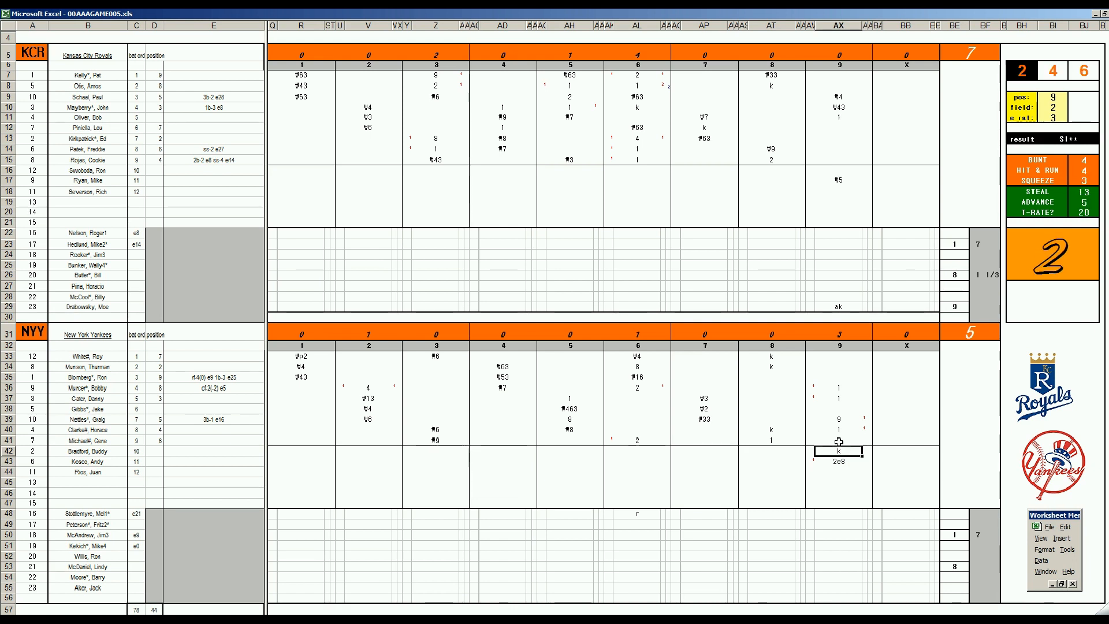
left_click(978, 307)
type("2/3")
key("Return")
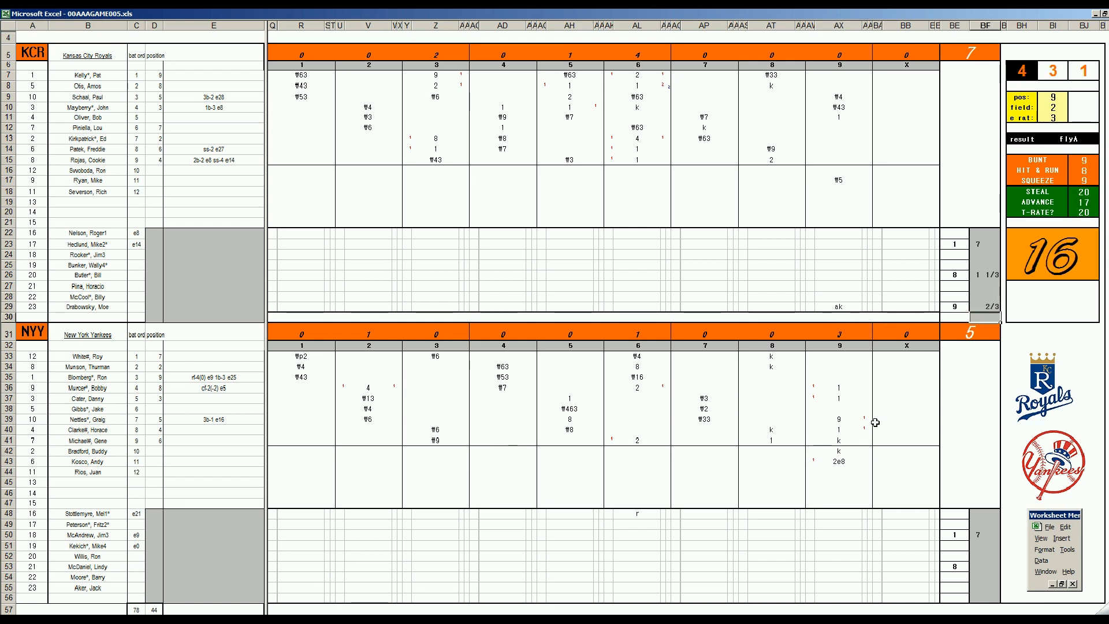
Log 2 innings for New York's relief pitcher in row 53
left_click(981, 567)
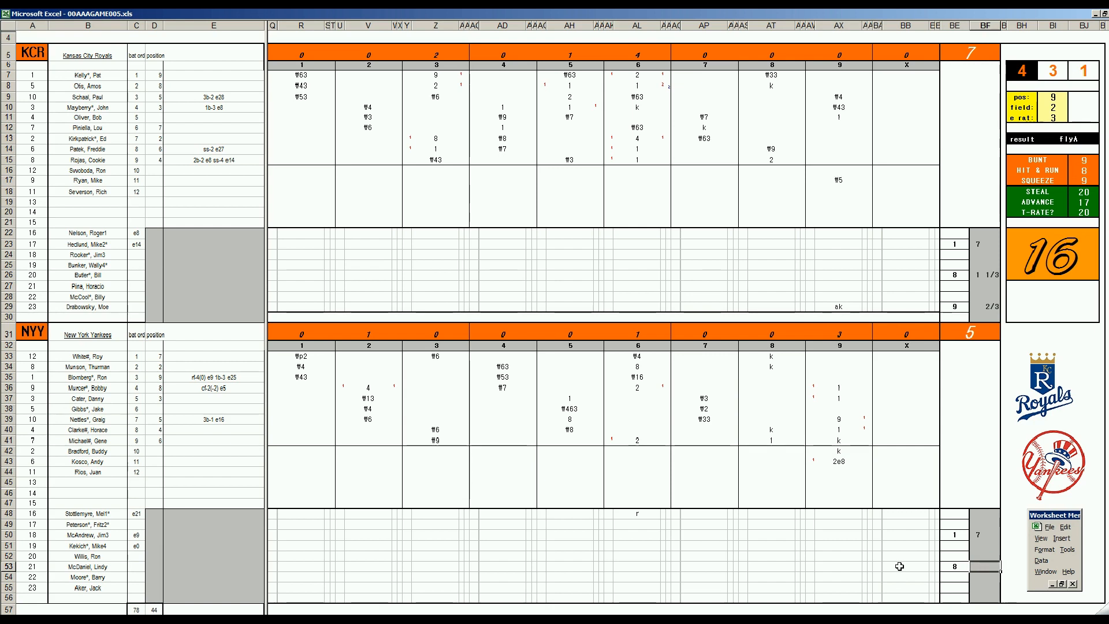
type("2")
key("Return")
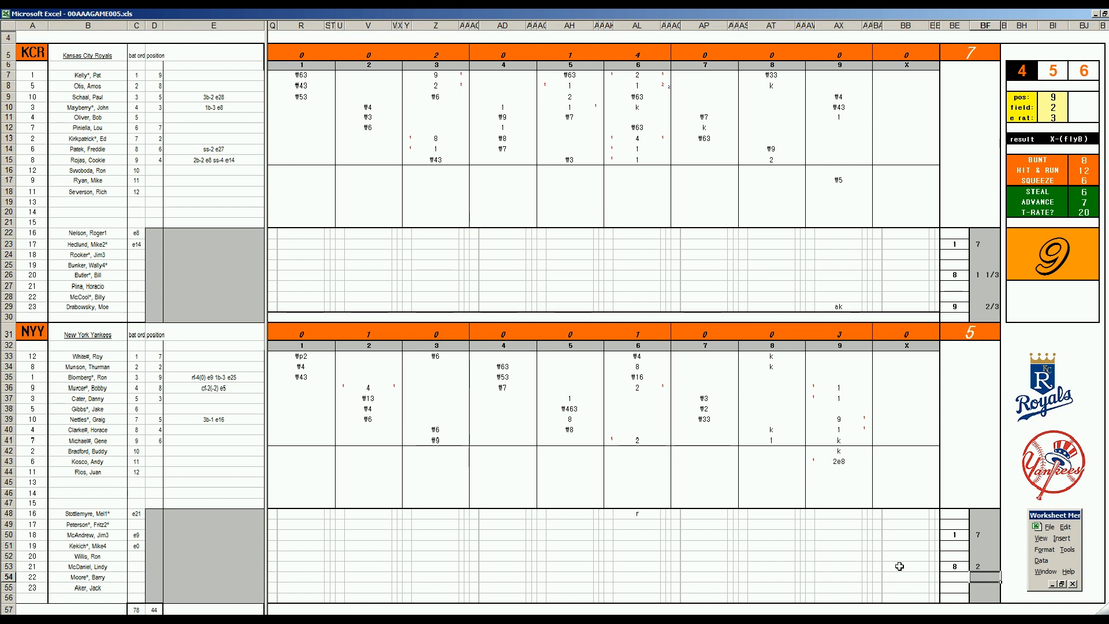
key("Up")
Generate the box score for the finished scoresheet in a new workbook
left_click(234, 534)
key("ctrl+e")
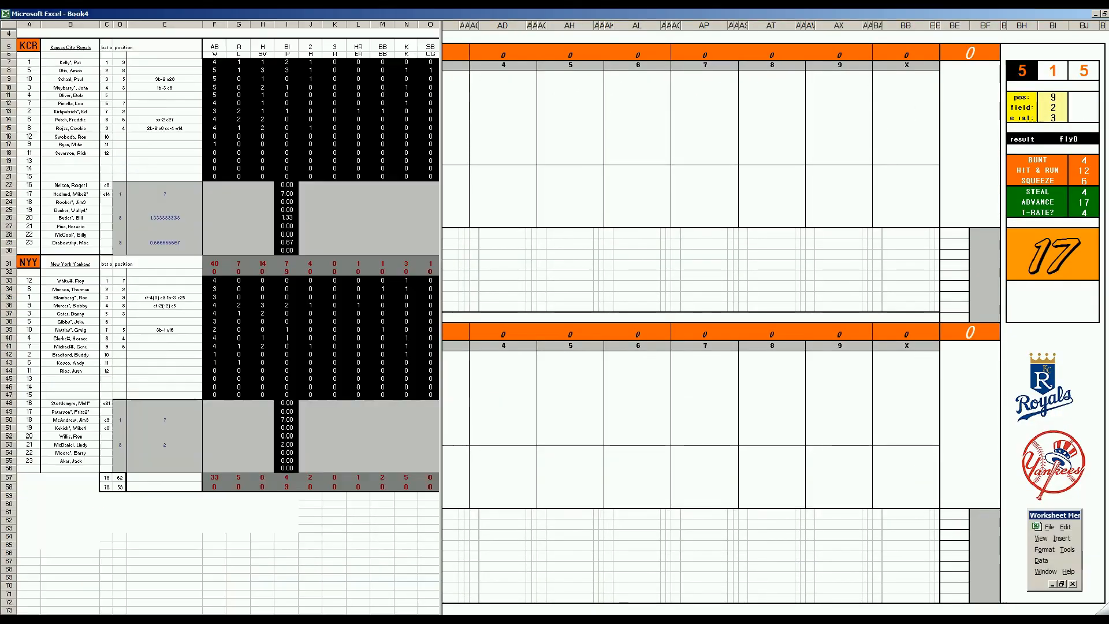
left_click(223, 446)
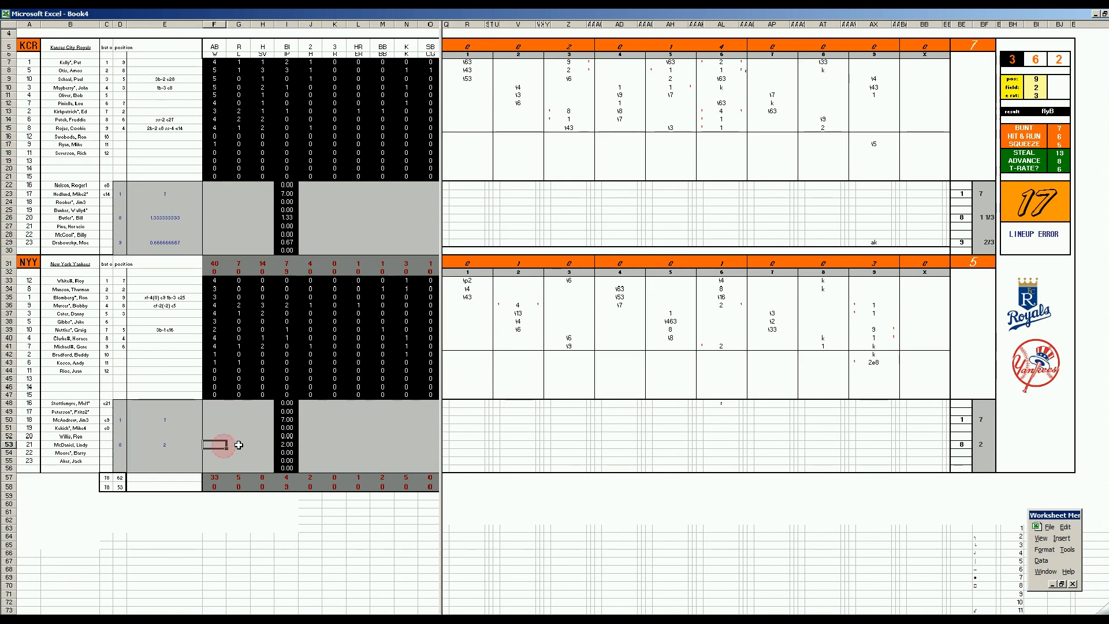
key("Up")
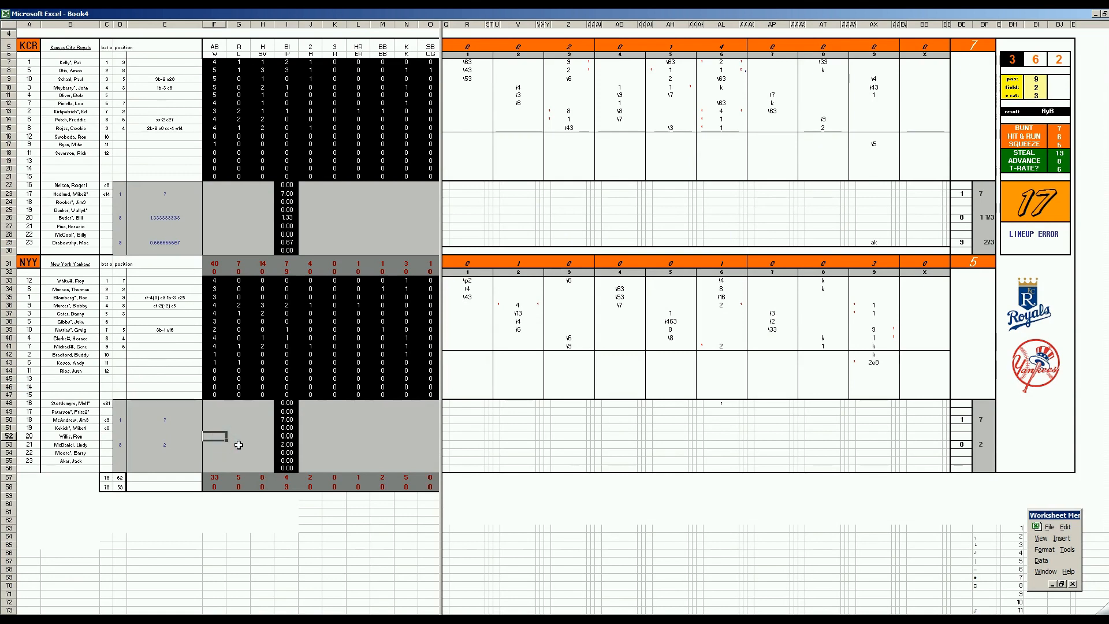
key("Down")
key("Right")
key("Right")
key("Left")
key("Left")
key("Right")
key("Right")
key("Left")
key("Left")
key("Right")
key("Right")
key("Left")
key("Left")
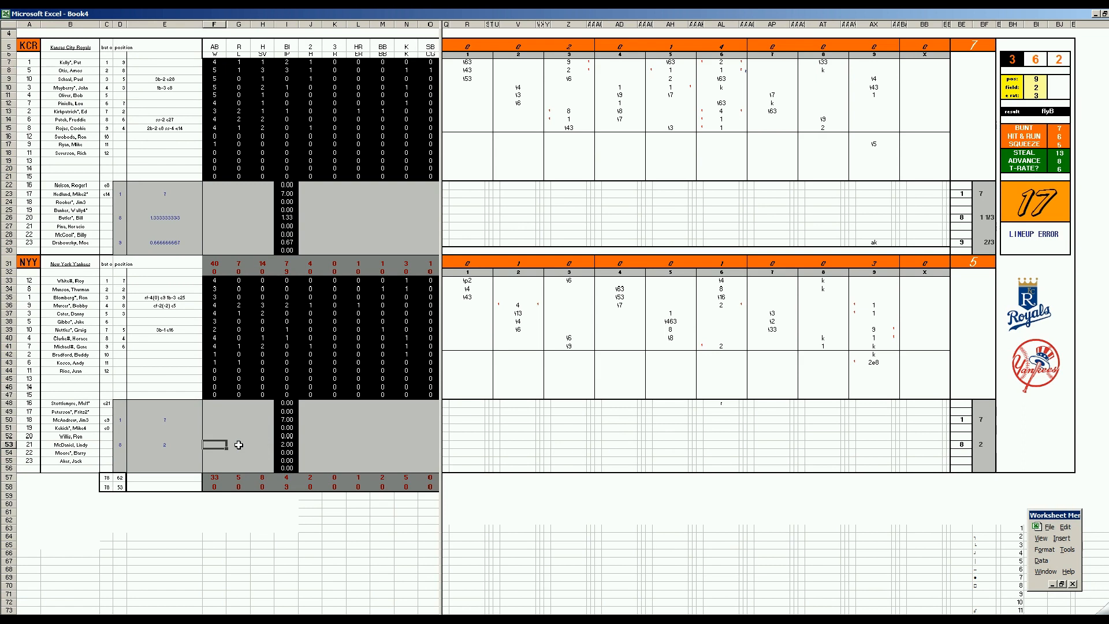
Enter 2 hits and 1 strikeout in the pitching line of New York's reliever in row 53
key("Right")
key("Right")
key("Right")
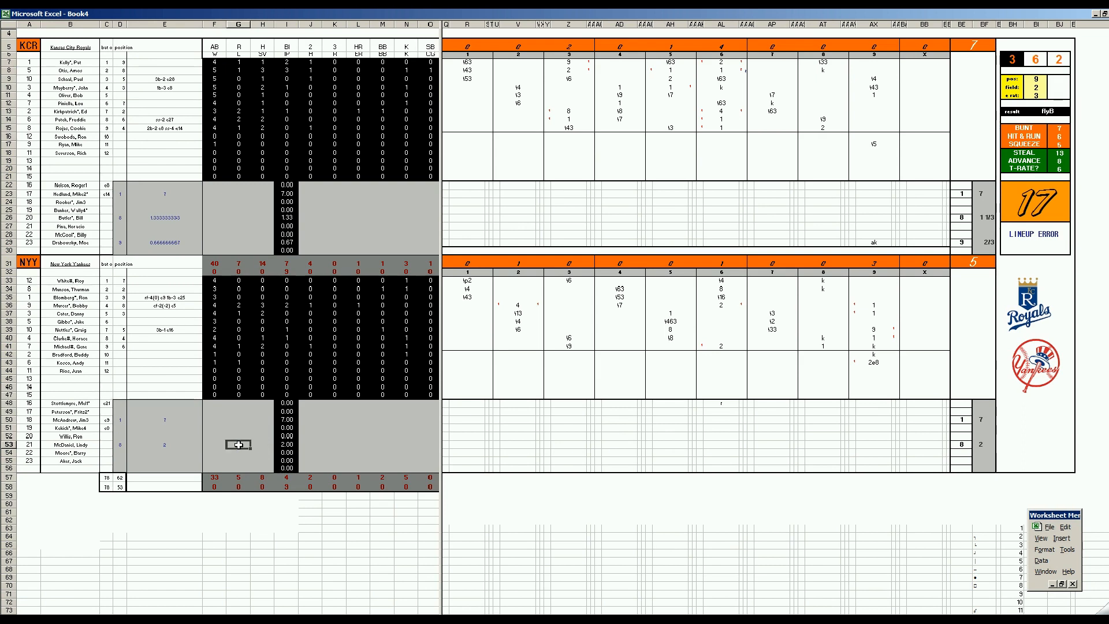
type("2")
key("Right")
key("Right")
key("Right")
key("Right")
type("1")
Charge 1 loss to New York's starting pitcher in row 50
key("Left")
key("Left")
key("Left")
key("Left")
key("Up")
key("Up")
key("Up")
key("Left")
key("Left")
key("Left")
key("Left")
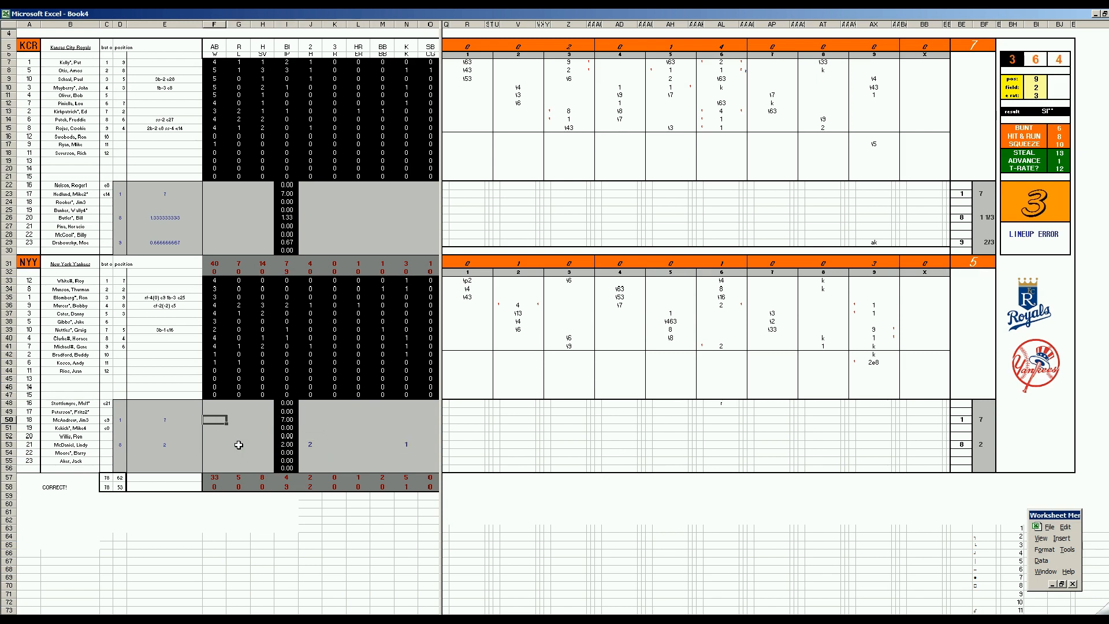
key("Right")
type("1")
Enter 12 hits, 7 runs, 7 earned runs, 1 walk and 2 strikeouts for New York's starting pitcher in row 50
key("Right")
key("Right")
key("Right")
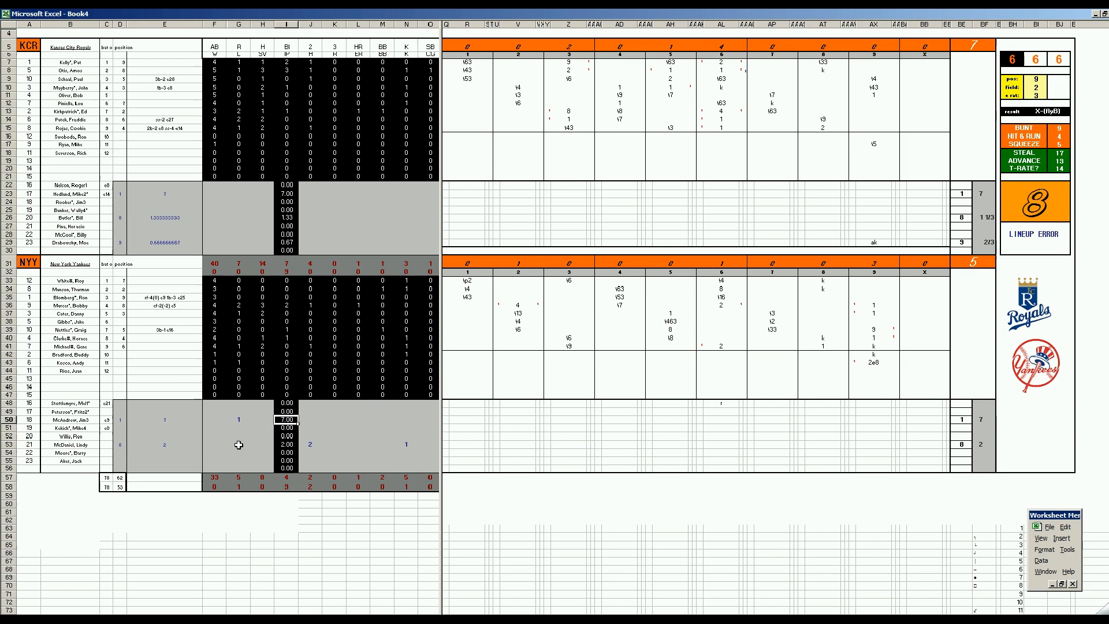
type("12")
key("Right")
type("7")
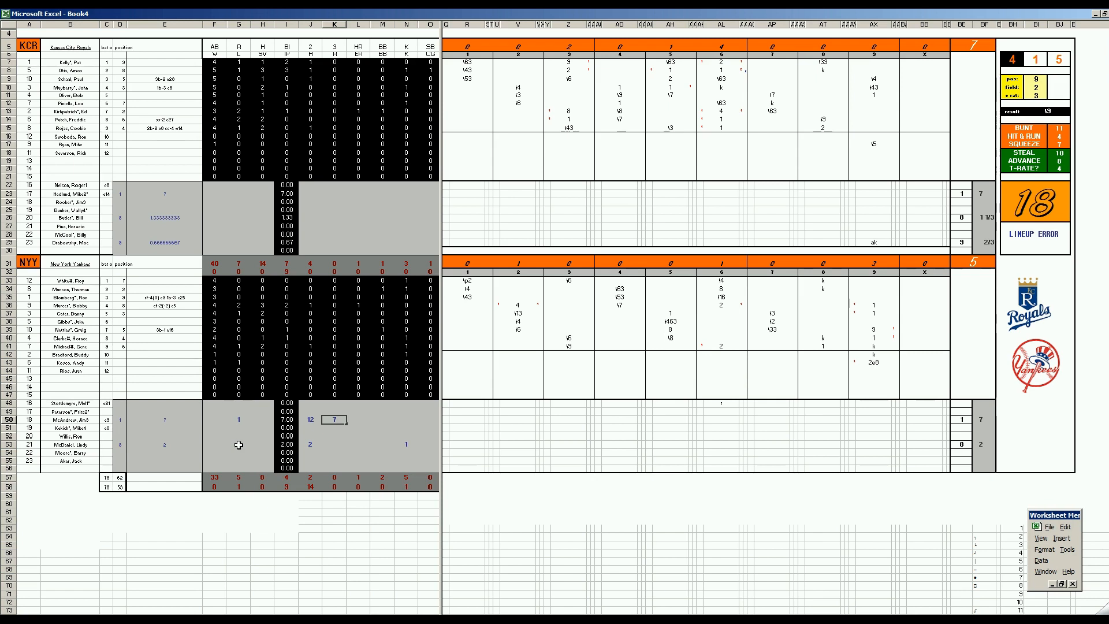
key("Tab")
type("7")
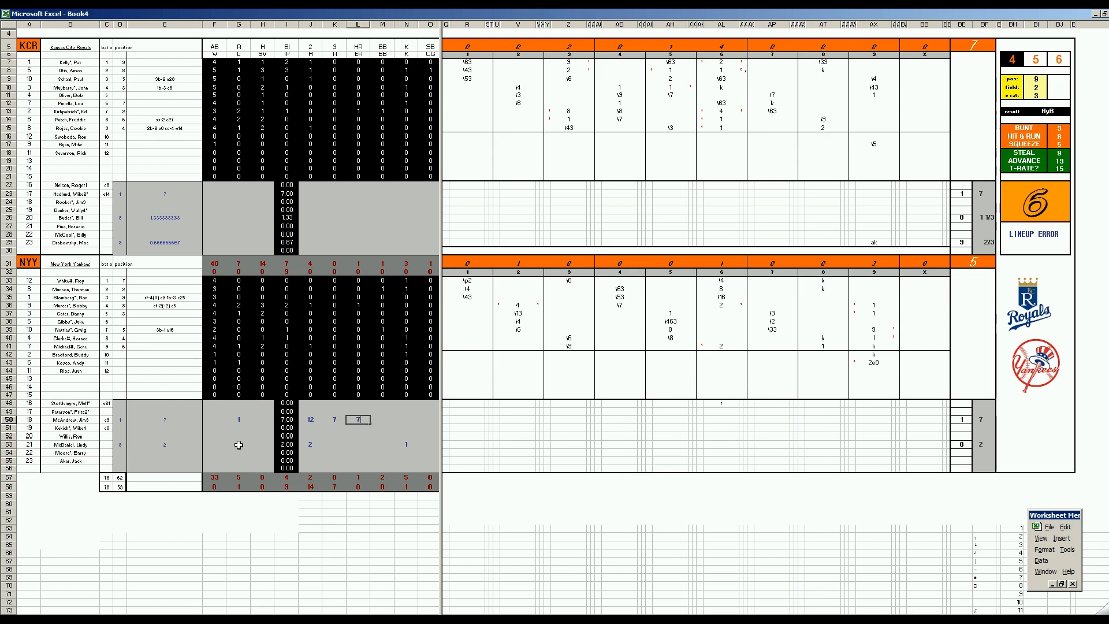
key("Right")
type("1")
key("Right")
type("2")
Credit 1 save to Kansas City's closing pitcher in row 29
key("Left")
key("Left")
key("Left")
key("Left")
key("Left")
key("Left")
key("Up")
key("Up")
key("Up")
key("Up")
key("Up")
key("Up")
key("Up")
key("Up")
key("Up")
key("Up")
key("Up")
key("Up")
key("Up")
key("Up")
key("Up")
key("Up")
key("Up")
key("Up")
key("Up")
key("Up")
key("Up")
type("1")
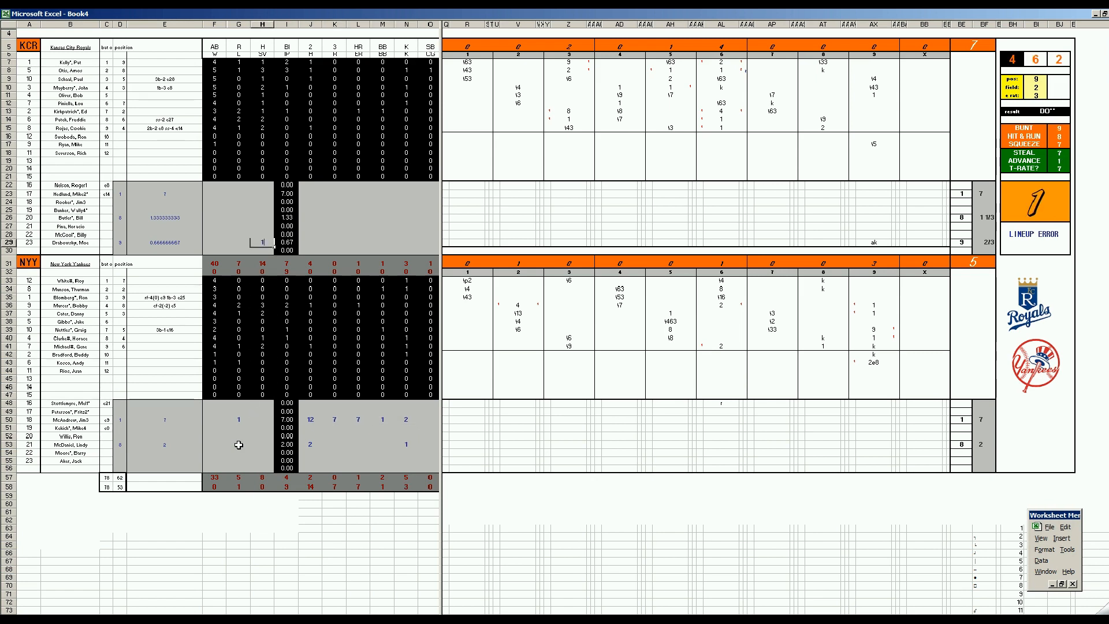
Enter 1 hit, 1 run and 1 strikeout for Kansas City's closing pitcher in row 29
key("Right")
key("Right")
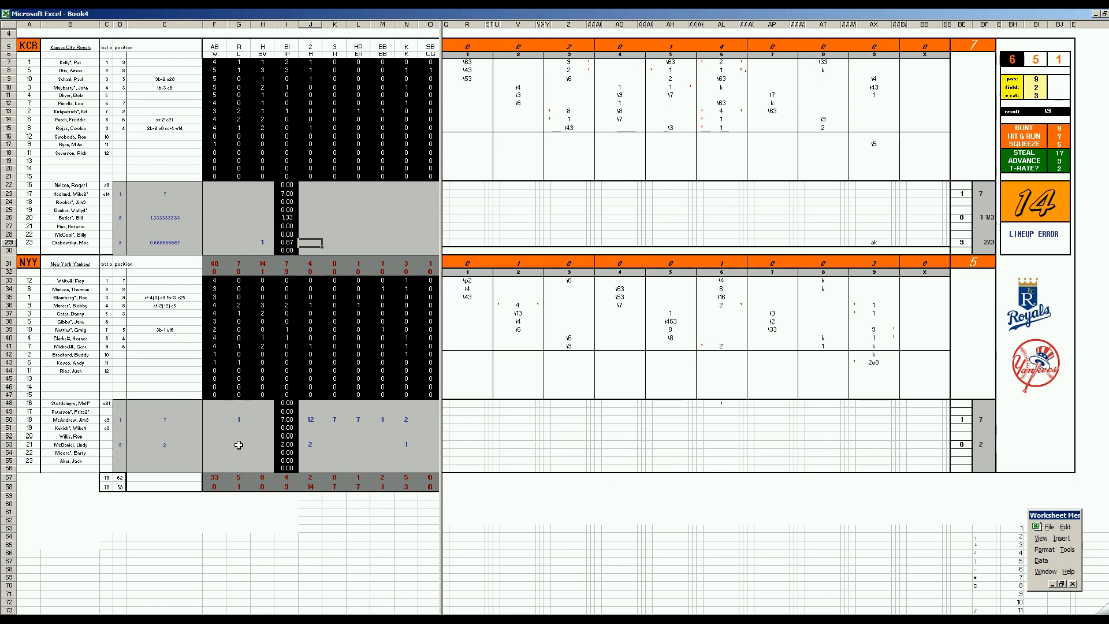
type("1")
key("Tab")
type("1")
key("Right")
key("Right")
key("Right")
type("1")
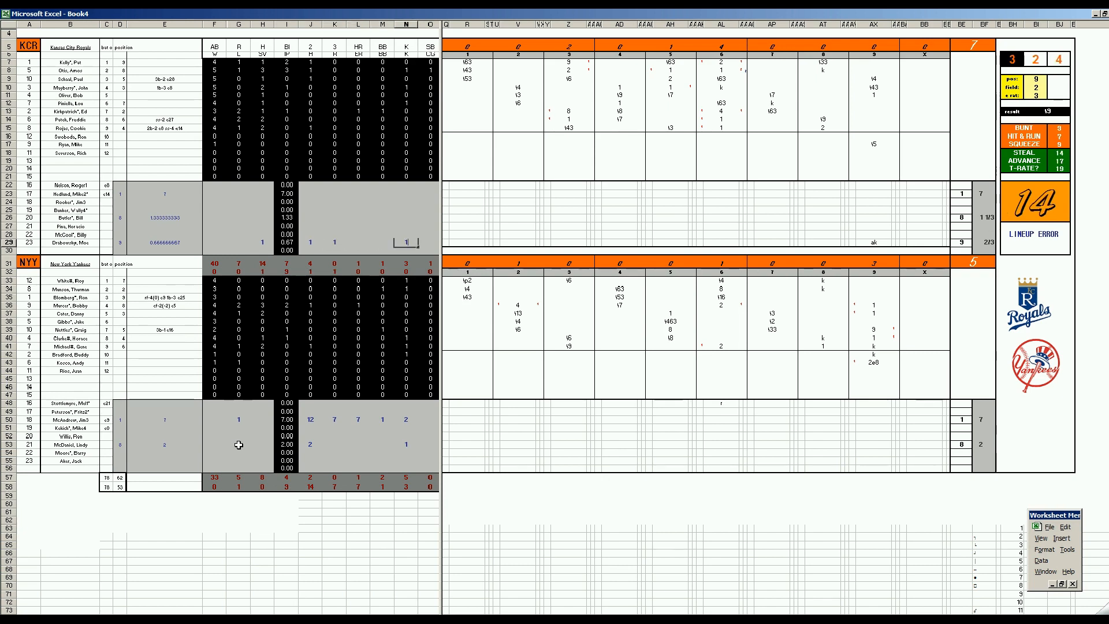
Enter 2 hits, 2 runs, 1 earned run and 1 strikeout for Kansas City's first reliever, in row 26
key("Left")
key("Left")
key("Left")
key("Left")
key("Up")
key("Up")
key("Up")
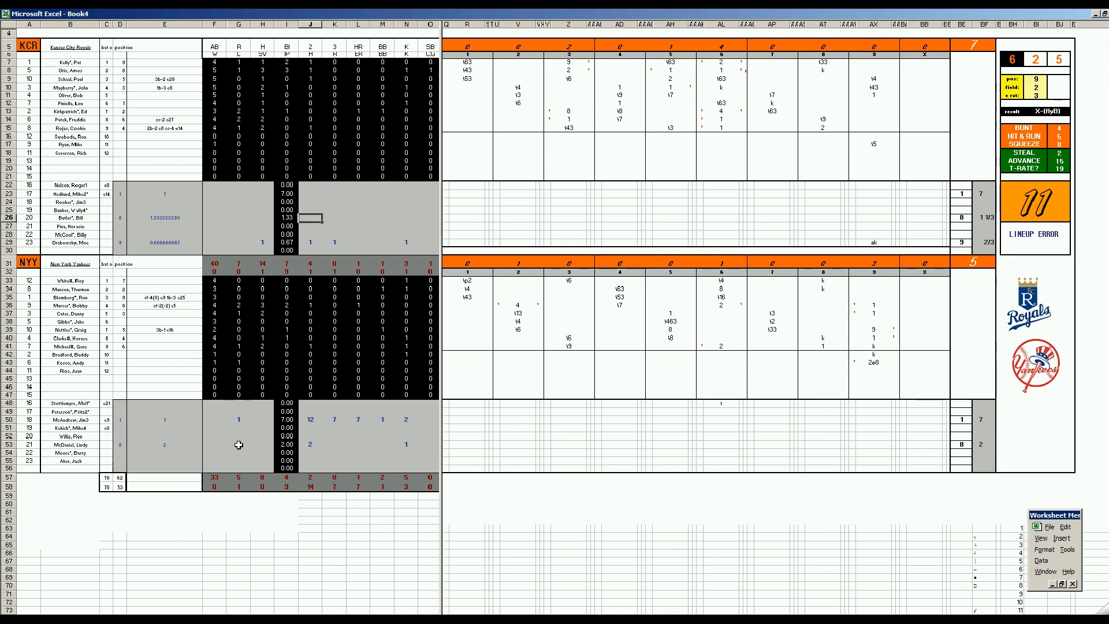
type("2")
key("Tab")
type("2")
key("Tab")
type("1")
key("Tab")
key("Tab")
type("1")
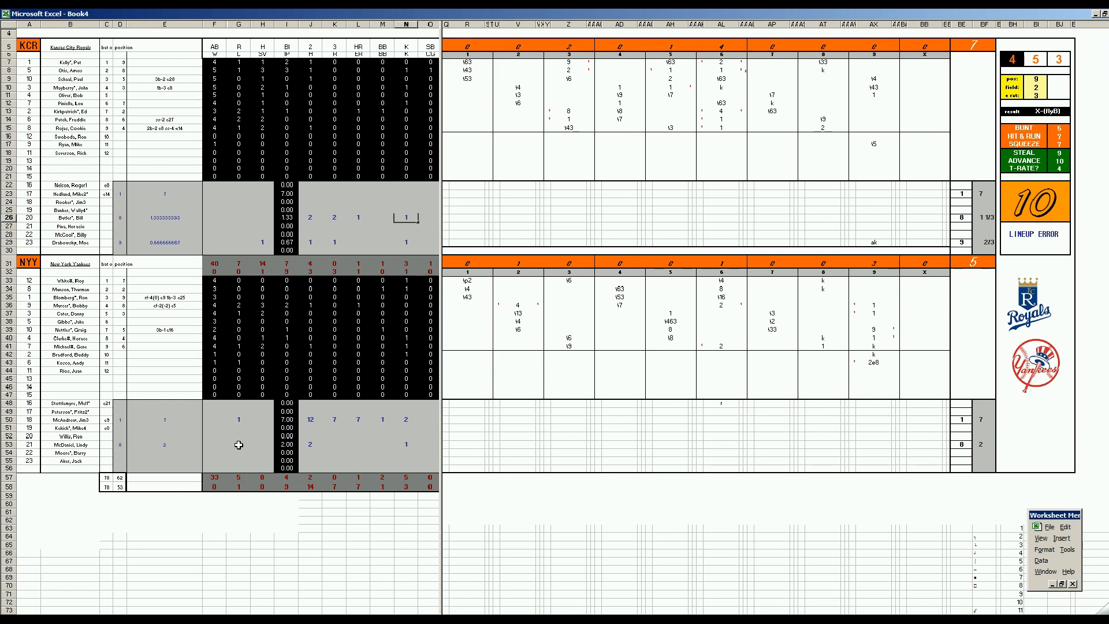
Set the hits to 3 and the strikeouts to 4 for Kansas City's first reliever in row 26
key("Left")
key("Left")
key("Left")
key("Left")
type("3")
key("Right")
key("Right")
key("Right")
key("Right")
type("4")
key("Left")
key("Left")
key("Left")
key("Left")
key("Left")
key("Left")
key("Left")
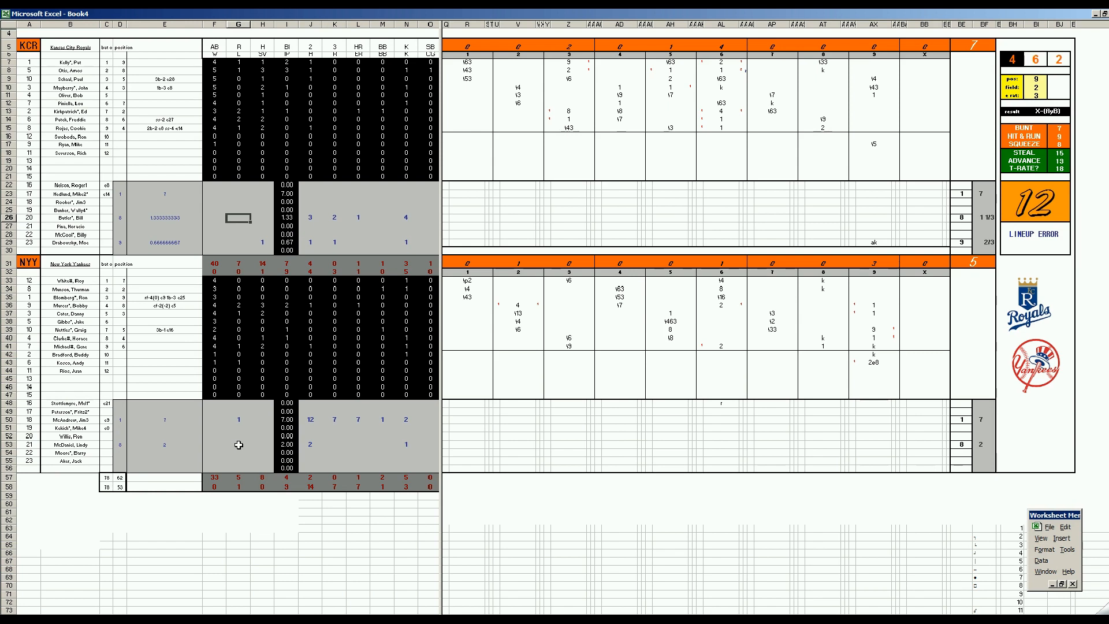
Credit 1 win to Kansas City's starting pitcher in row 23
key("Up")
key("Up")
key("Up")
key("Left")
type("1")
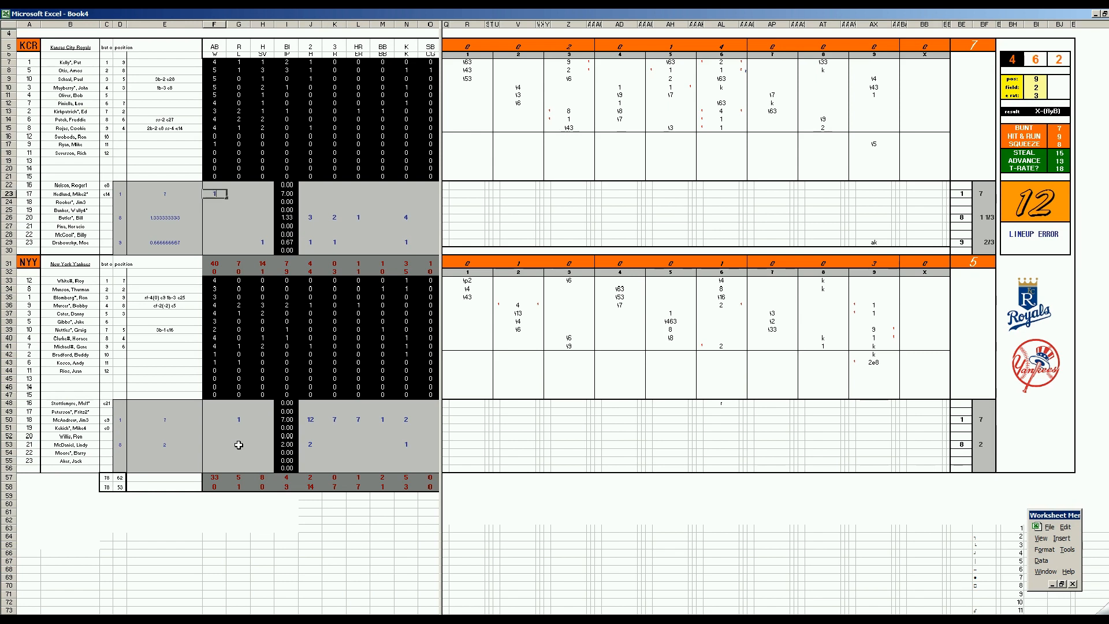
Enter 4 hits, 2 runs, 2 earned runs and 2 walks for Kansas City's starting pitcher in row 23
key("Tab")
key("Tab")
key("Tab")
key("Tab")
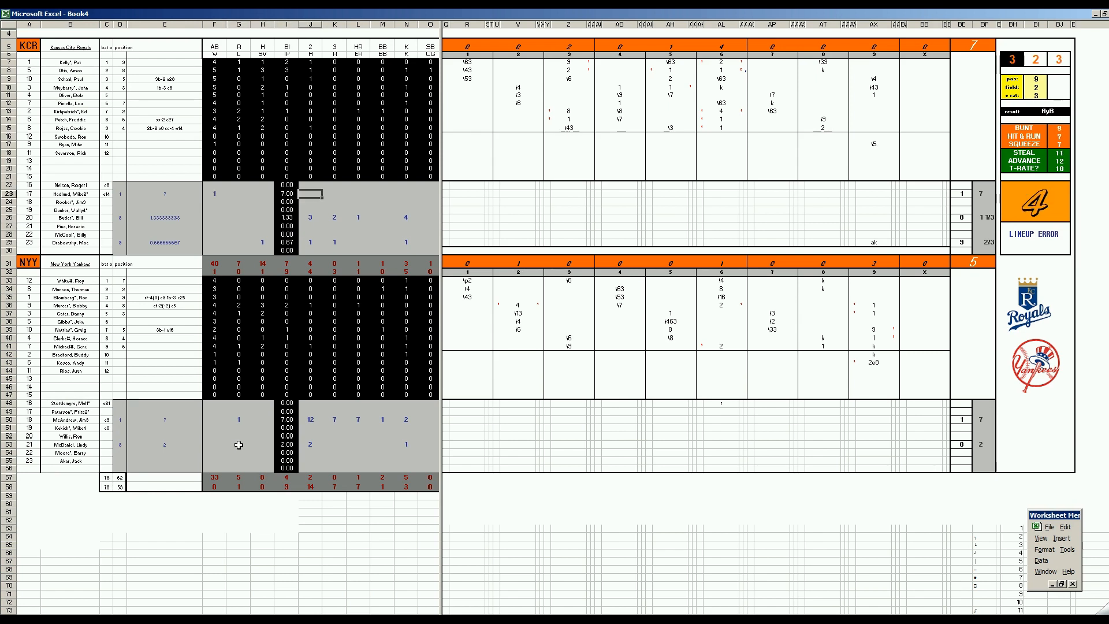
type("4")
key("Tab")
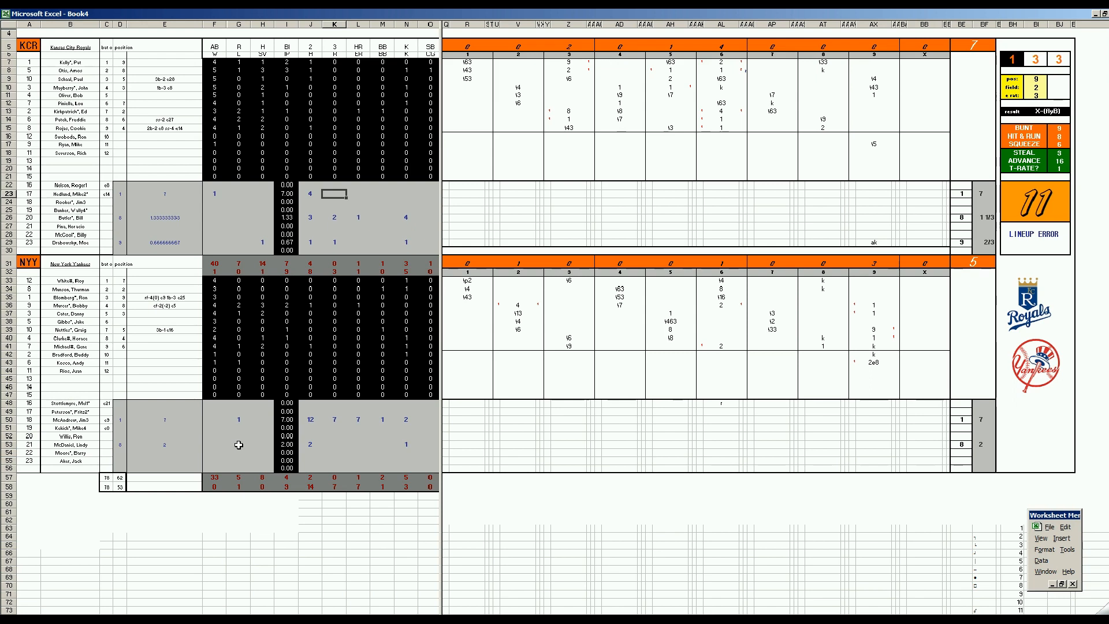
type("2")
key("Tab")
type("2")
key("Tab")
type("2")
key("Return")
key("Down")
key("Left")
key("Left")
key("Left")
key("Left")
key("Left")
key("Left")
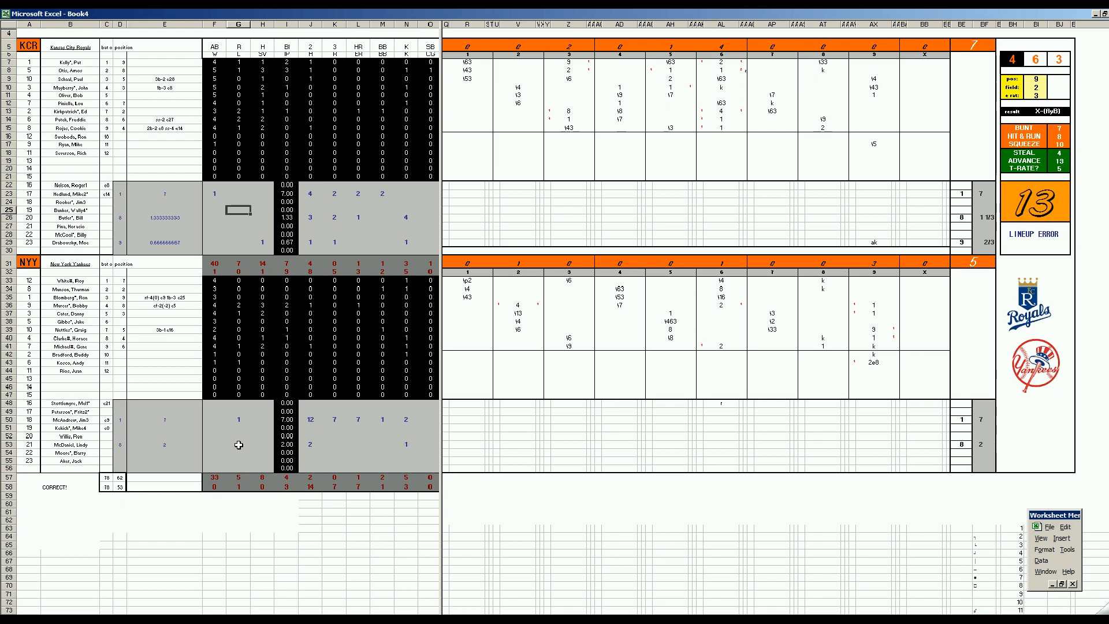
key("ctrl+s")
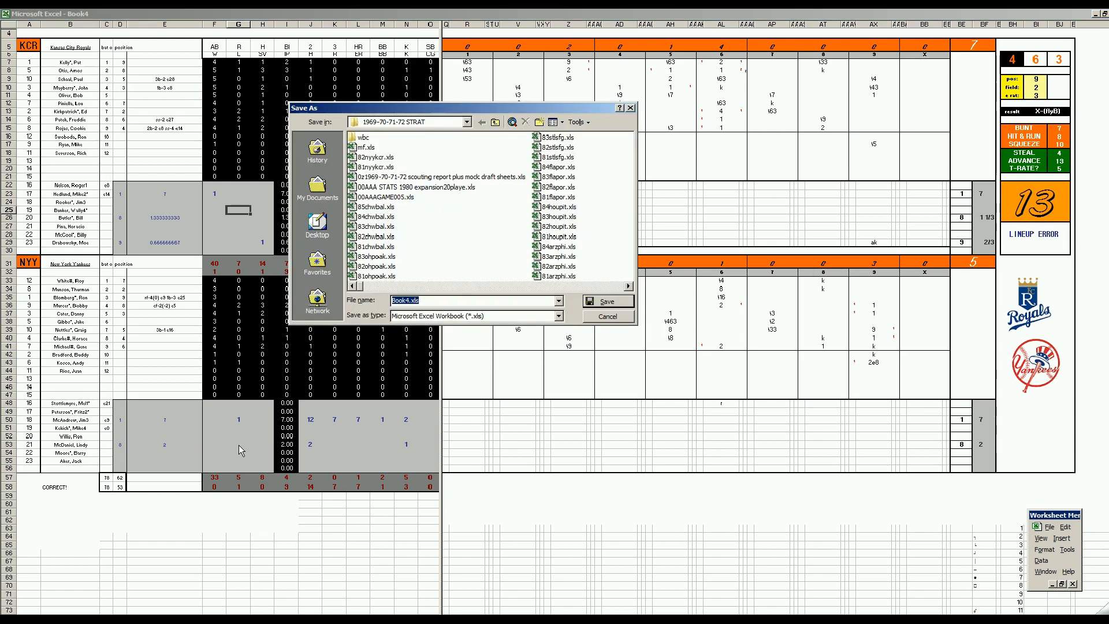
left_click(374, 158)
left_click(397, 301)
key("BackSpace")
type("3")
key("Return")
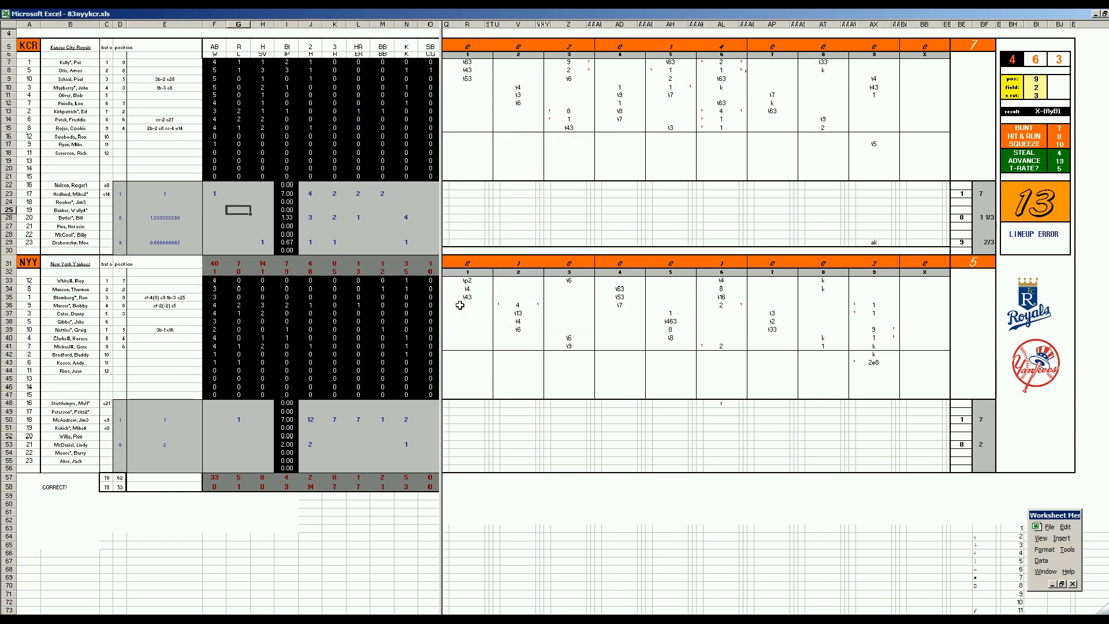
Save another copy of the game as mf.xls, replacing the existing file
key("F12")
type("mf.xls")
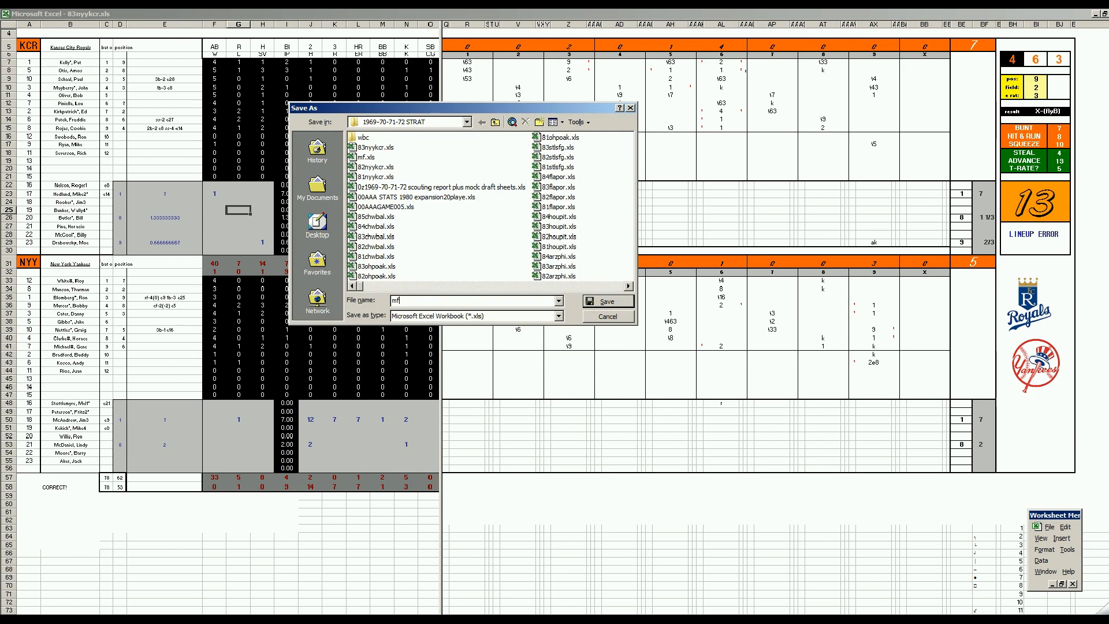
key("Return")
key("y")
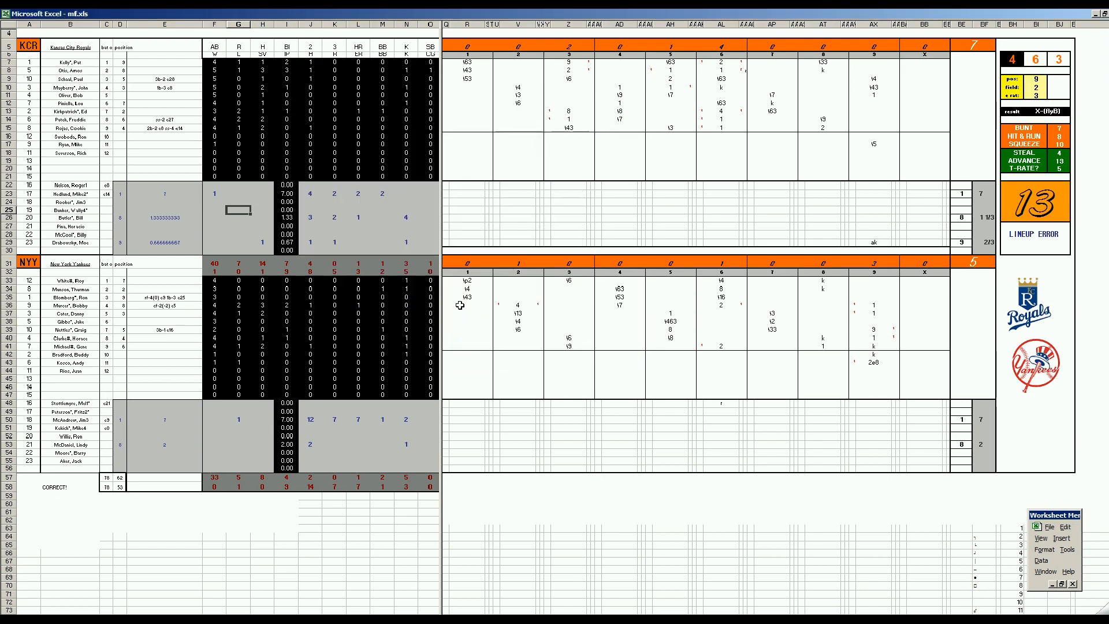
Close mf.xls and load the game's statistics into 00AAA STATS 1980 expansion20playe.xls, with Kansas City's work area block copied
key("ctrl+w")
key("n")
key("y")
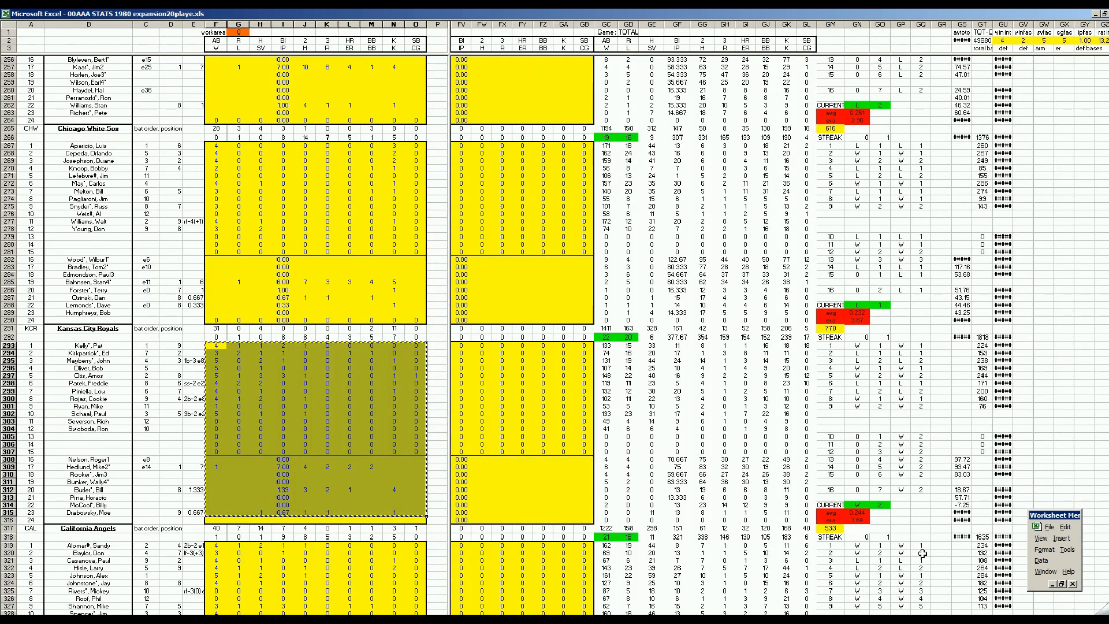
Paste Kansas City's copied game statistics into its Game 9 block, starting at cell DK293
left_click_drag(924, 619, 568, 619)
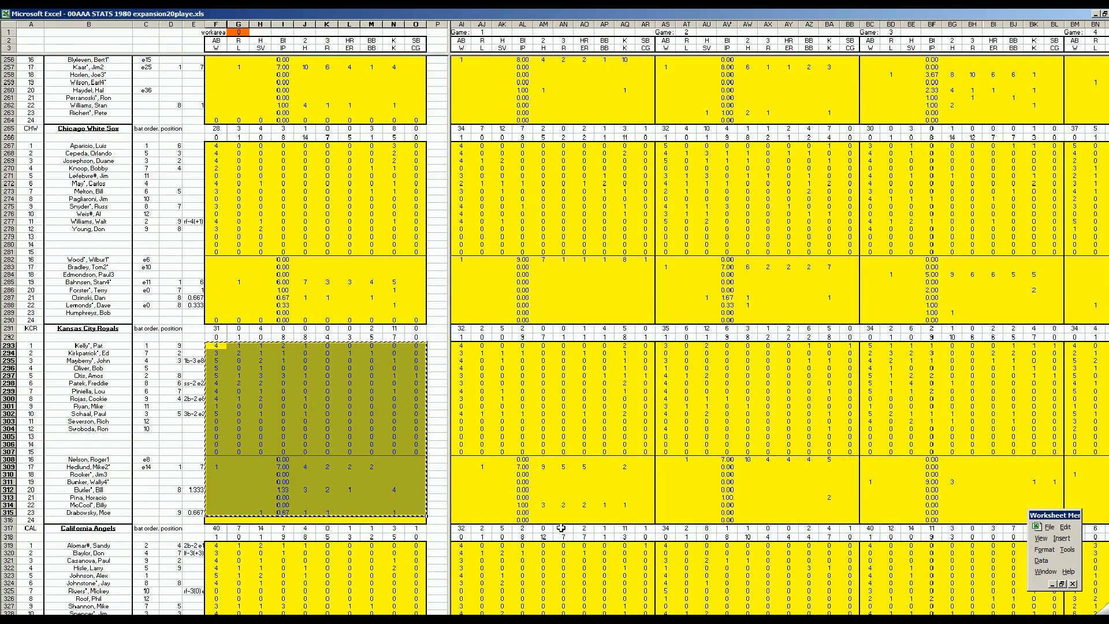
scroll(779, 323, "right", 10)
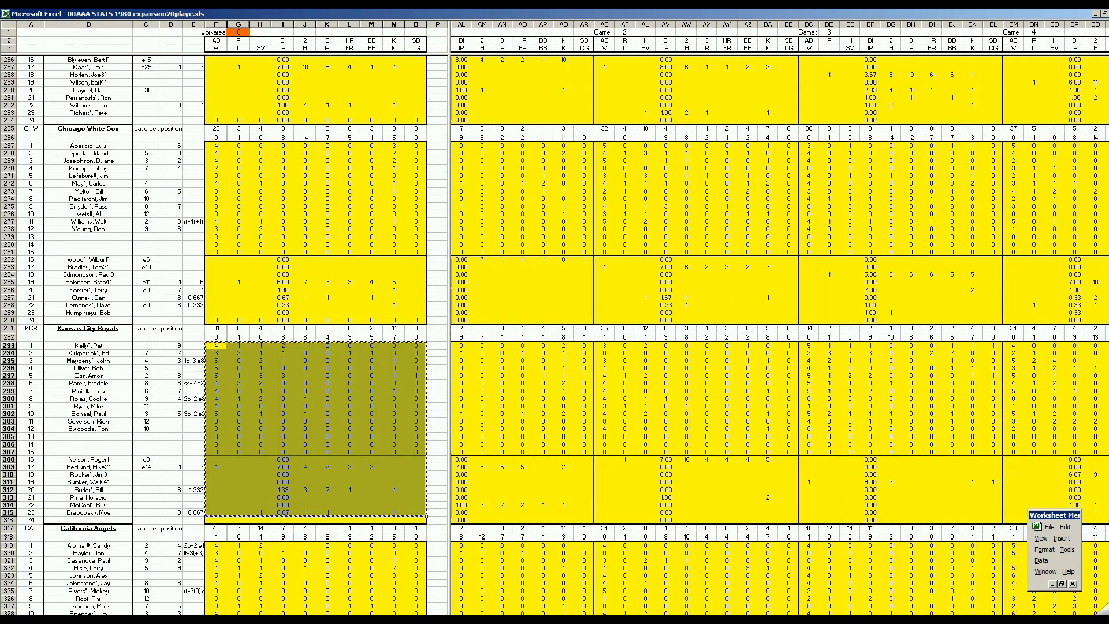
scroll(779, 323, "right", 10)
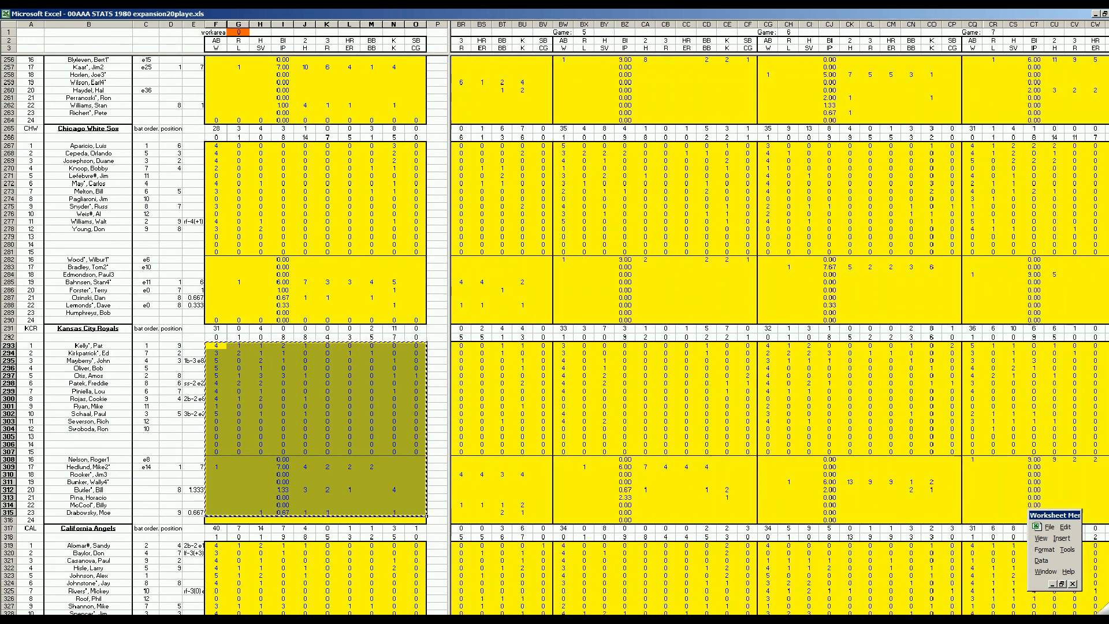
scroll(776, 469, "right", 8)
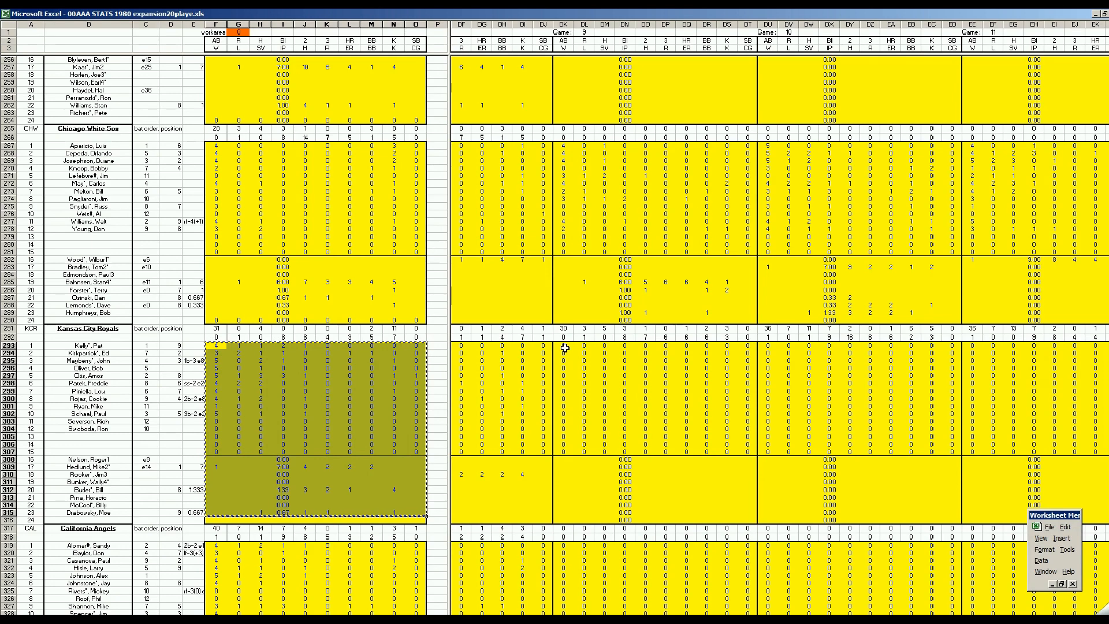
right_click(565, 347)
left_click(589, 375)
left_click(396, 430)
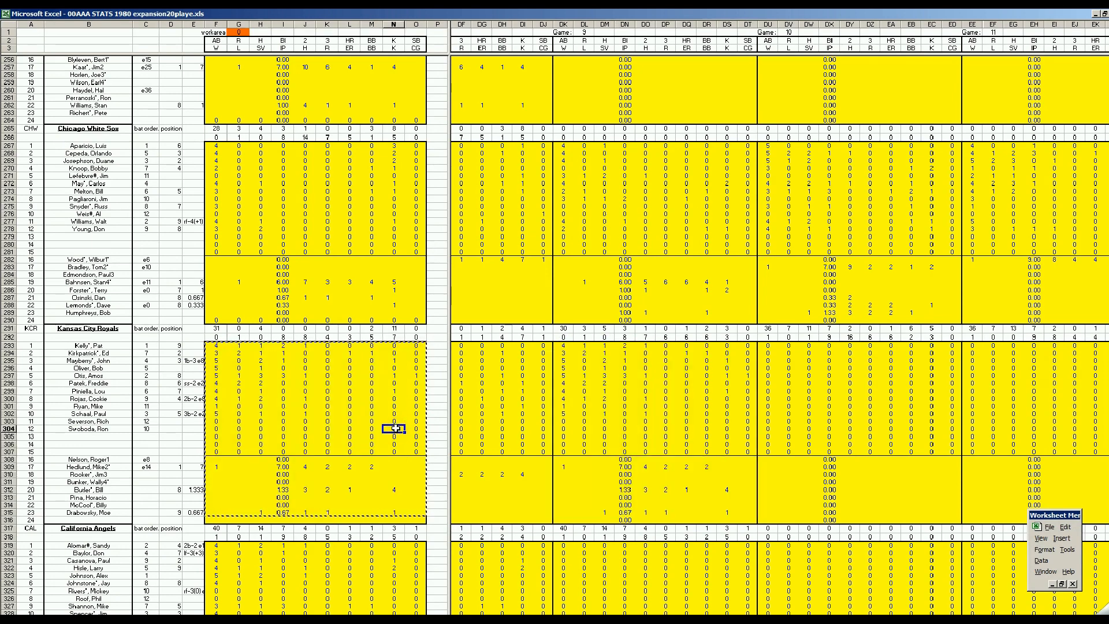
Copy New York's work area statistics and paste them into its Game 8 block, starting at cell DA59
key("ctrl+n")
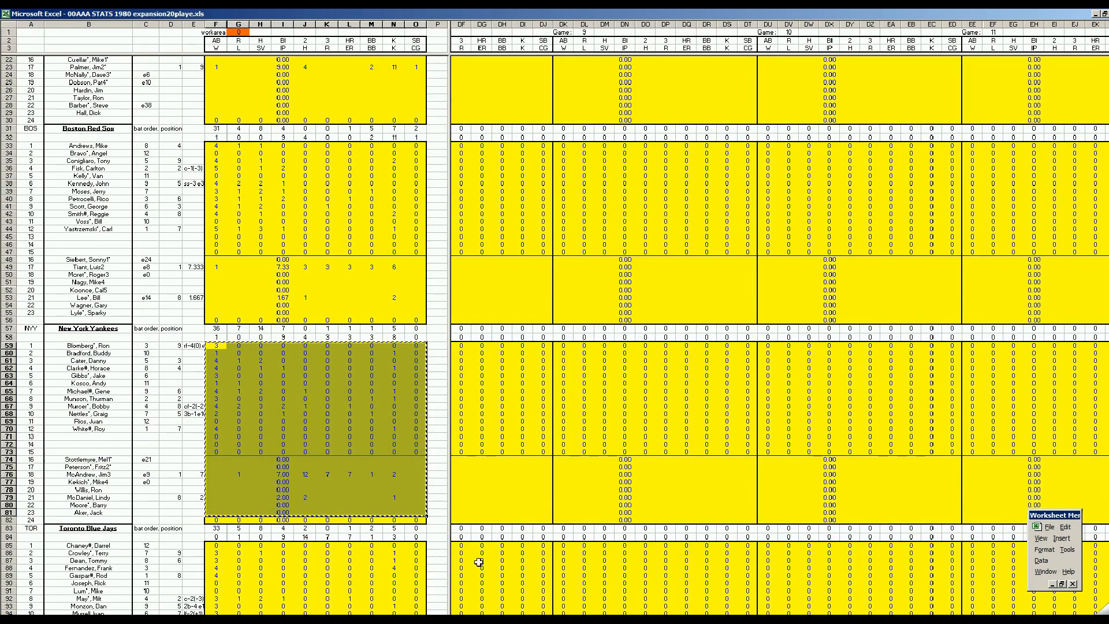
scroll(779, 330, "left", 5)
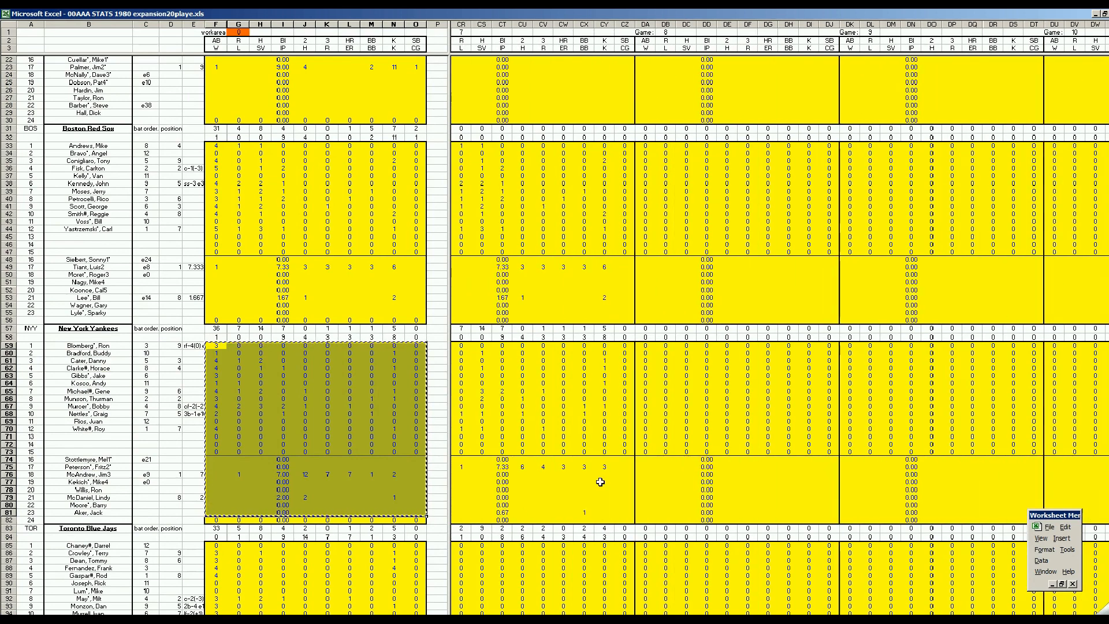
right_click(646, 347)
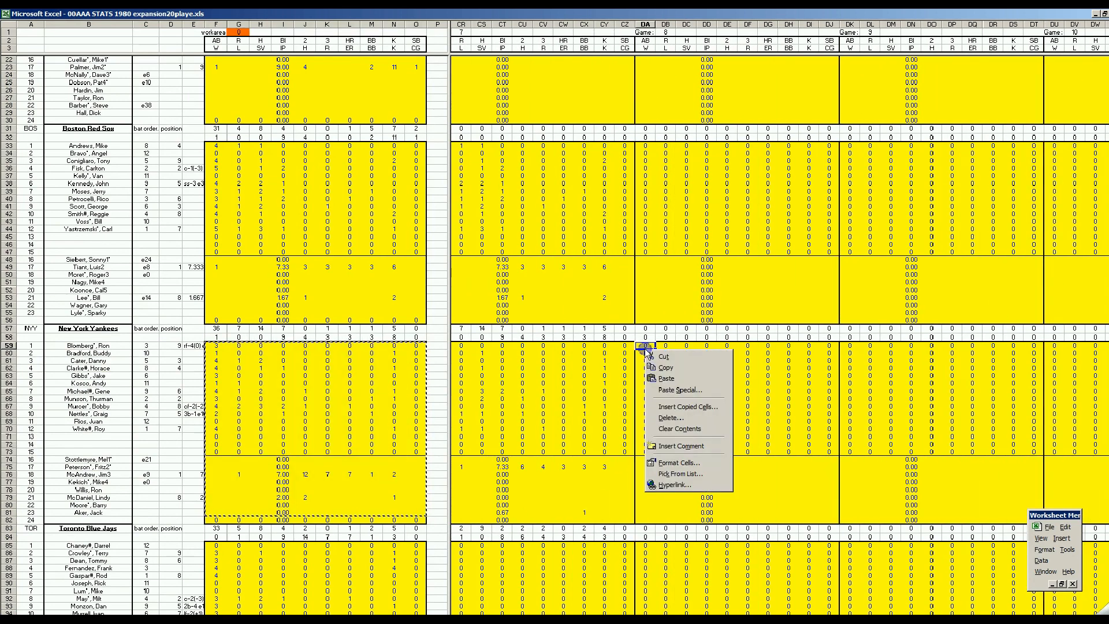
left_click(661, 379)
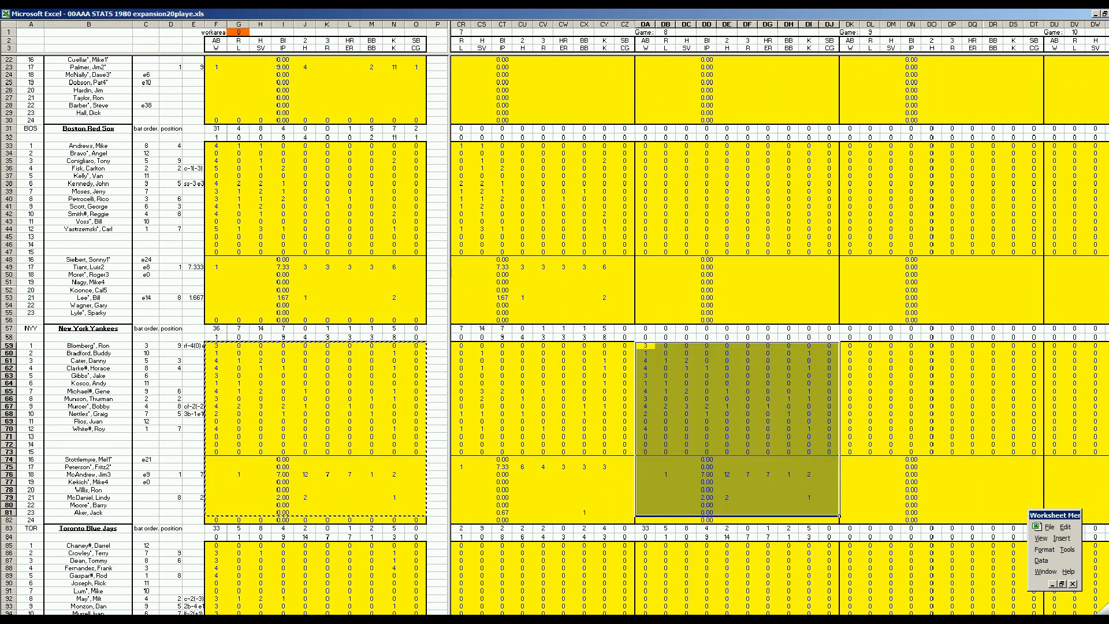
Examine New York's season totals and win-loss record in the Game: TOTAL columns
scroll(779, 329, "right", 20)
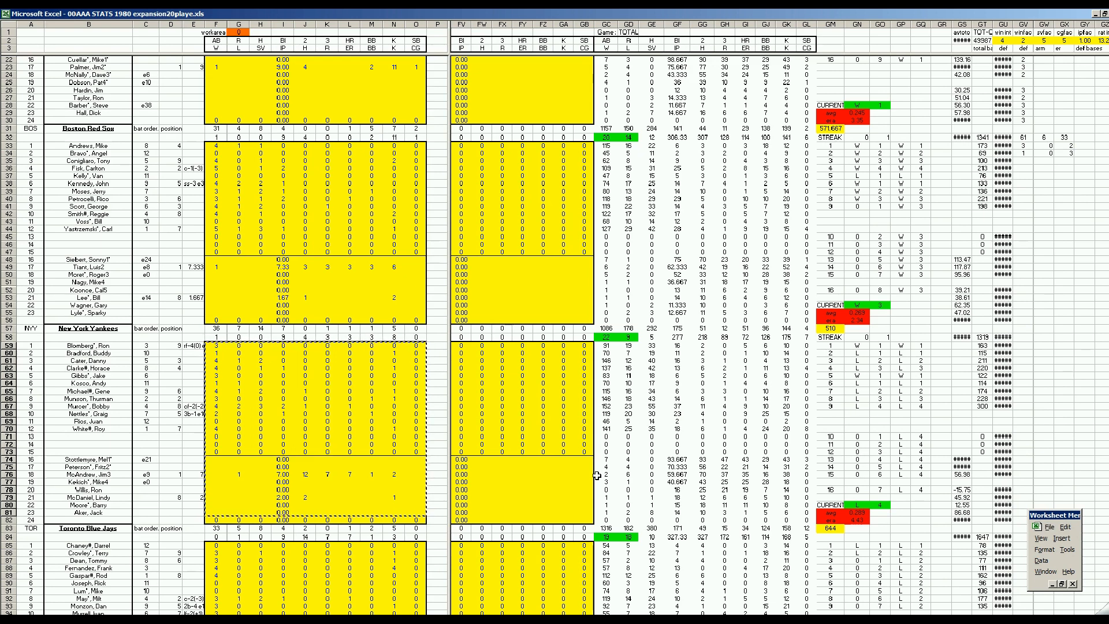
left_click(539, 480)
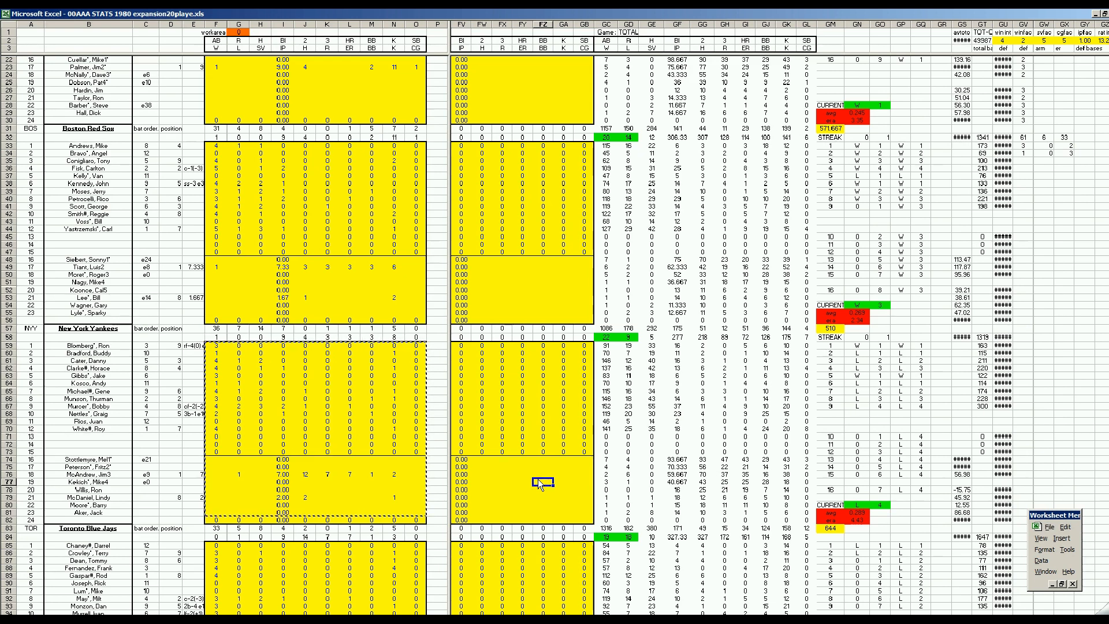
key("Right")
key("Right")
key("Right")
key("Right")
key("Down")
key("Down")
key("Left")
key("Left")
key("Left")
key("Down")
key("Down")
key("Down")
key("Down")
key("Down")
key("Down")
key("Down")
key("Down")
key("Down")
key("Down")
key("Down")
key("Down")
key("Down")
key("Down")
key("Down")
key("Down")
key("Down")
key("Down")
key("Down")
key("Down")
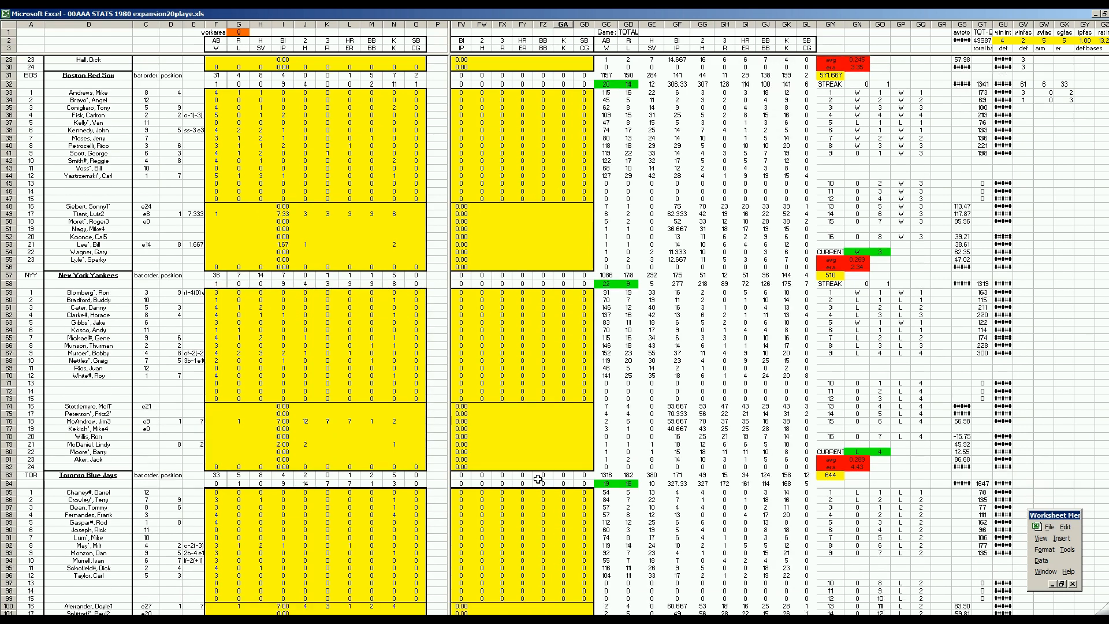
key("Down")
key("Down")
key("Down")
key("Down")
key("Down")
key("Down")
key("Down")
key("Down")
key("Up")
key("Up")
key("Up")
key("Up")
key("Up")
key("Up")
key("Up")
key("Up")
key("Up")
key("Up")
key("Up")
key("Up")
key("Up")
key("Up")
key("Up")
key("Up")
key("Up")
key("Up")
key("Up")
key("Up")
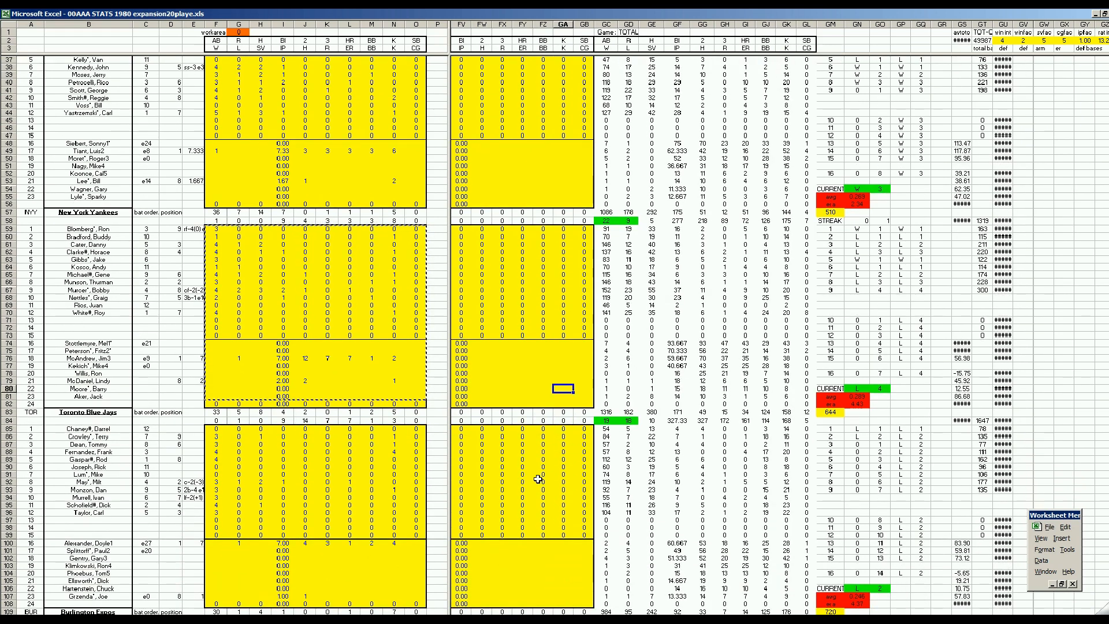
key("Right")
key("Down")
key("Down")
key("Down")
key("Down")
key("Right")
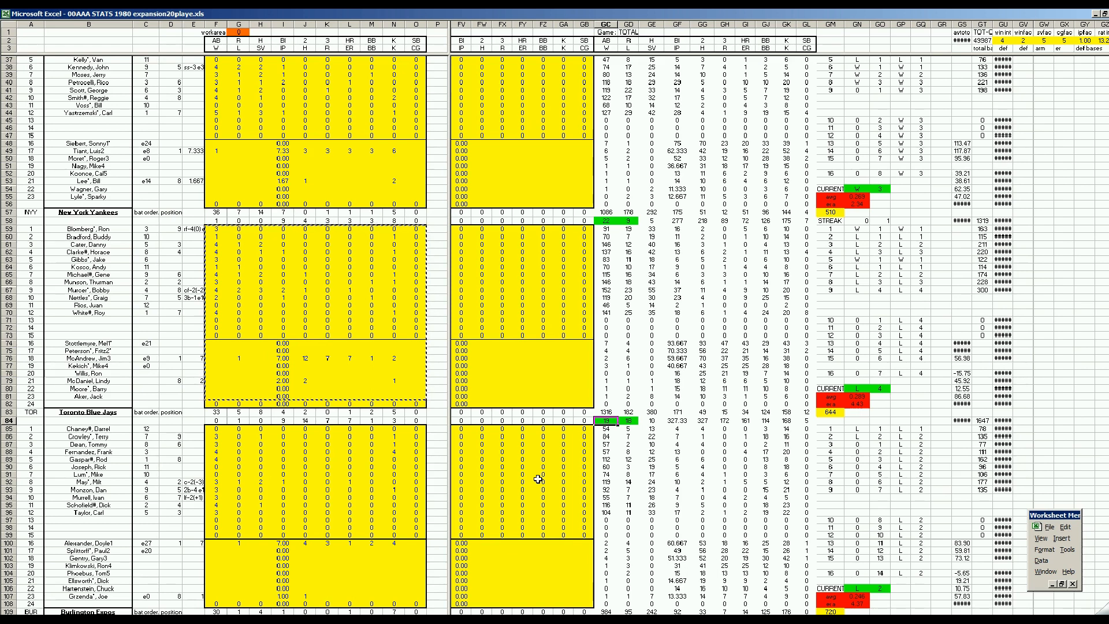
Check New York's current streak, team batting average and ERA beside the season totals
key("Up")
key("Right")
key("Right")
key("Right")
key("Right")
key("Right")
key("Right")
key("Right")
key("Right")
key("Right")
key("Up")
key("Up")
key("Right")
key("Right")
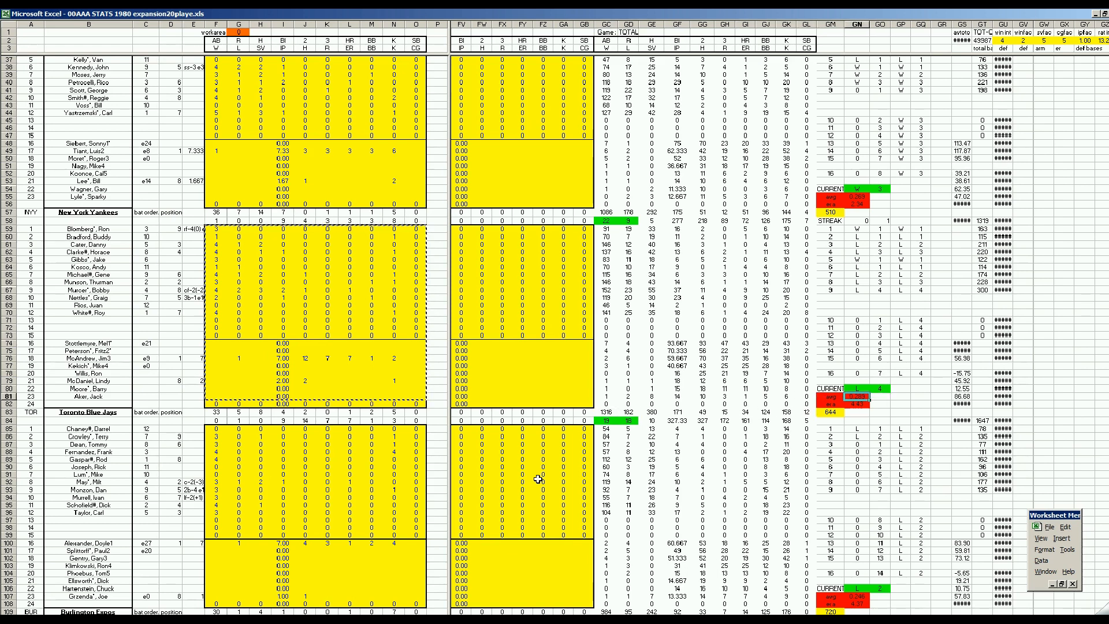
key("Down")
Examine the New York pitchers' individual win, loss and save totals in the Game: TOTAL columns
key("Left")
key("Left")
key("Left")
key("Left")
key("Left")
key("Left")
key("Left")
key("Left")
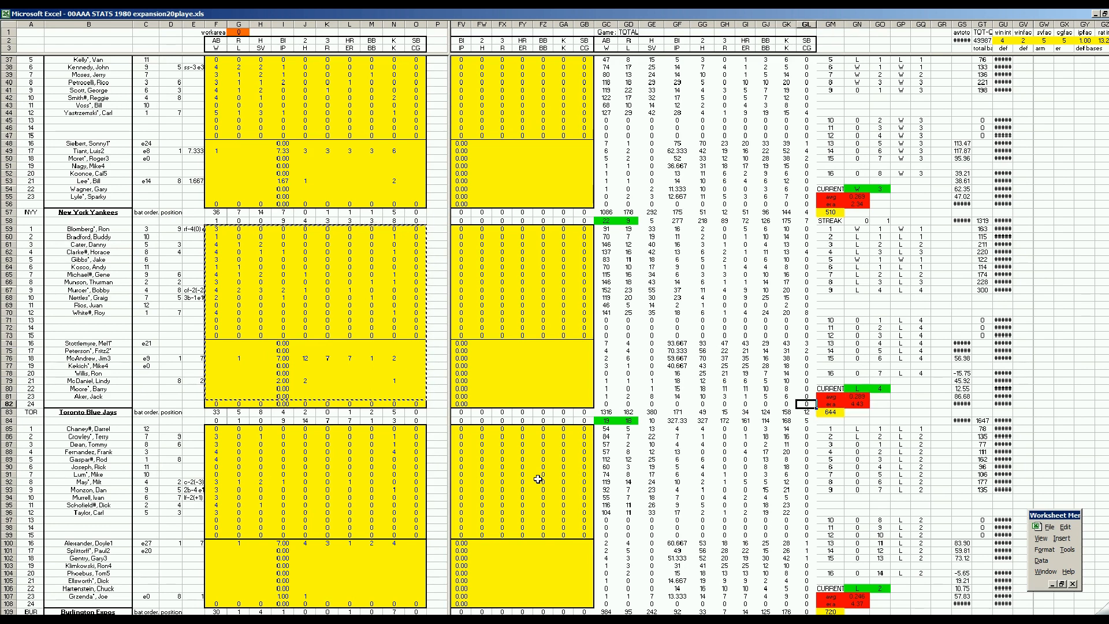
key("Left")
key("Up")
key("Up")
key("Up")
key("Up")
key("Up")
key("Up")
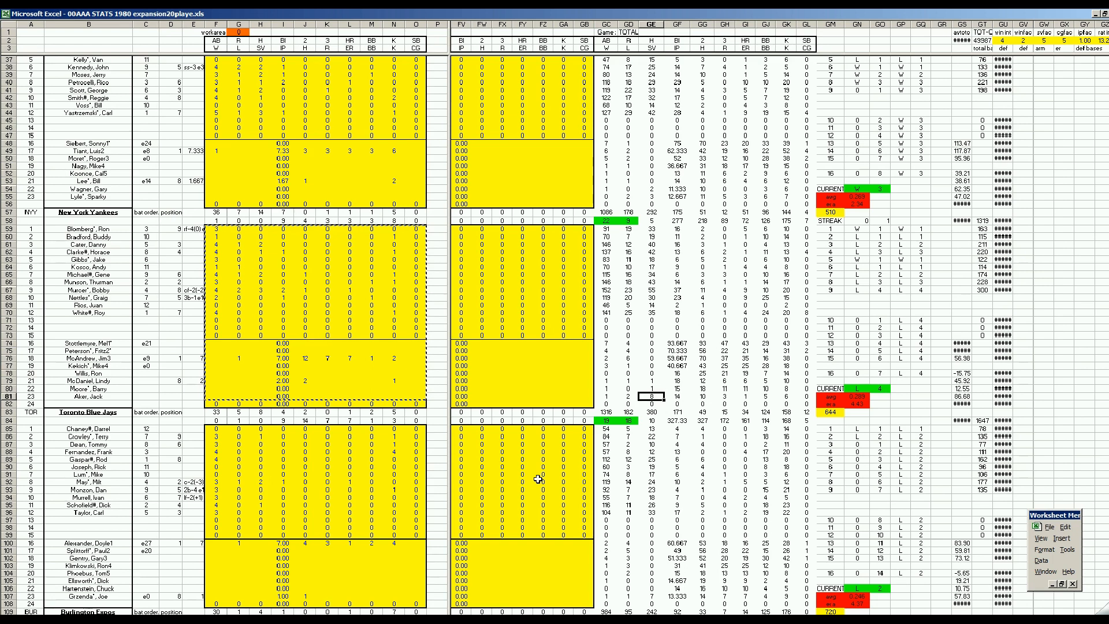
key("Left")
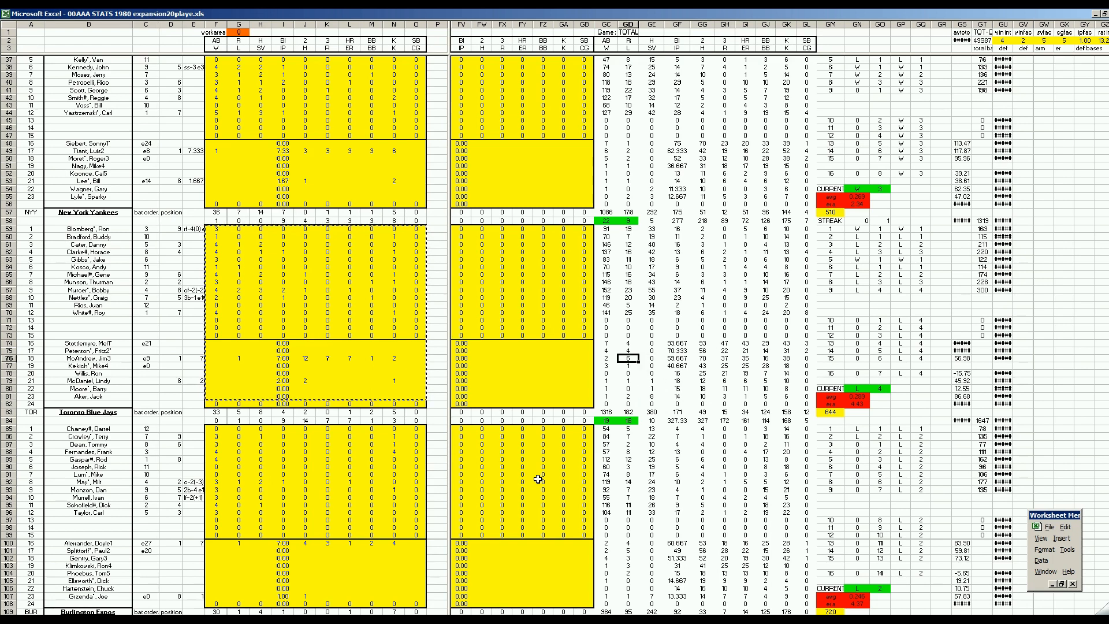
key("Down")
key("Down")
key("Down")
key("Down")
key("Up")
key("Up")
key("Down")
key("Down")
key("Left")
key("Left")
key("Left")
key("Left")
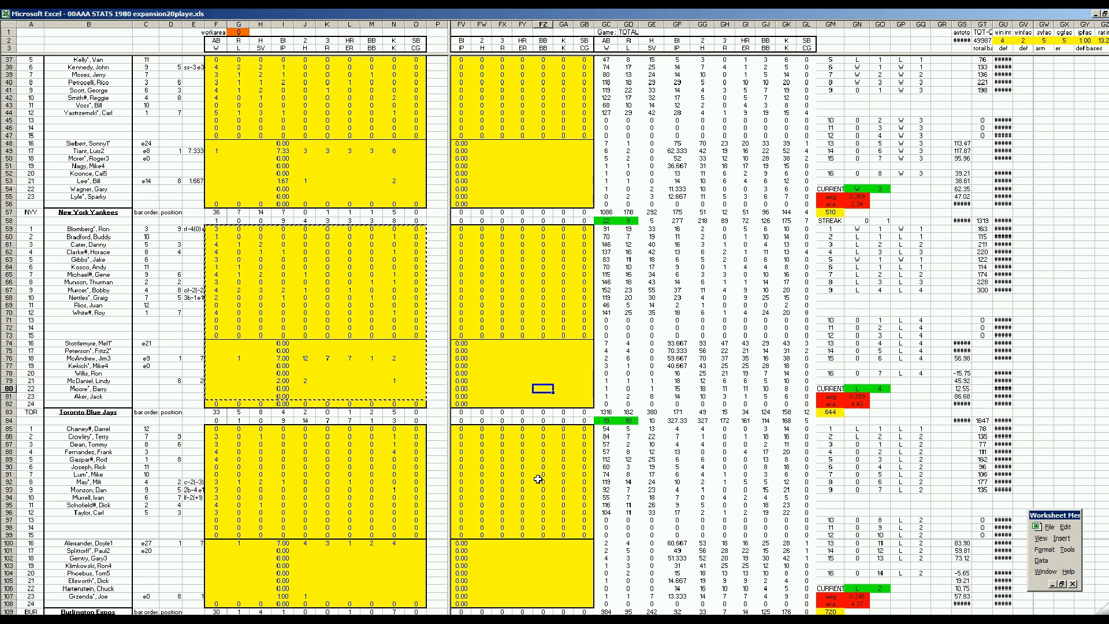
Check Kansas City's season totals, win-loss record and current streak in the Royals' block
key("Page_Down")
key("Page_Down")
key("Page_Down")
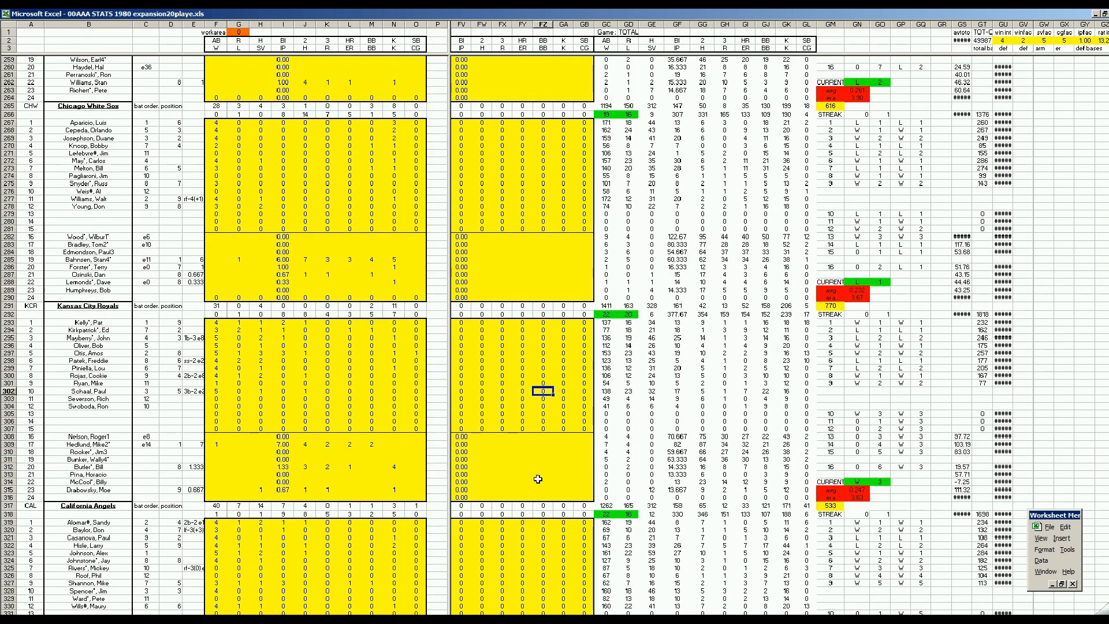
key("Page_Up")
key("Up")
key("Up")
key("Up")
key("Up")
key("Up")
key("Up")
key("Up")
key("Down")
key("Down")
key("Down")
key("Down")
key("Down")
key("Down")
key("Down")
key("Down")
key("Down")
key("Down")
key("Down")
key("Down")
key("Down")
key("Down")
key("Down")
key("Down")
key("Down")
key("Down")
key("Down")
key("Down")
key("Down")
key("Down")
key("Down")
key("Down")
key("Down")
key("Down")
key("Down")
key("Down")
key("Down")
key("Down")
key("Down")
key("Down")
key("Down")
key("Down")
key("Down")
key("Down")
key("Down")
key("Down")
key("Down")
key("Down")
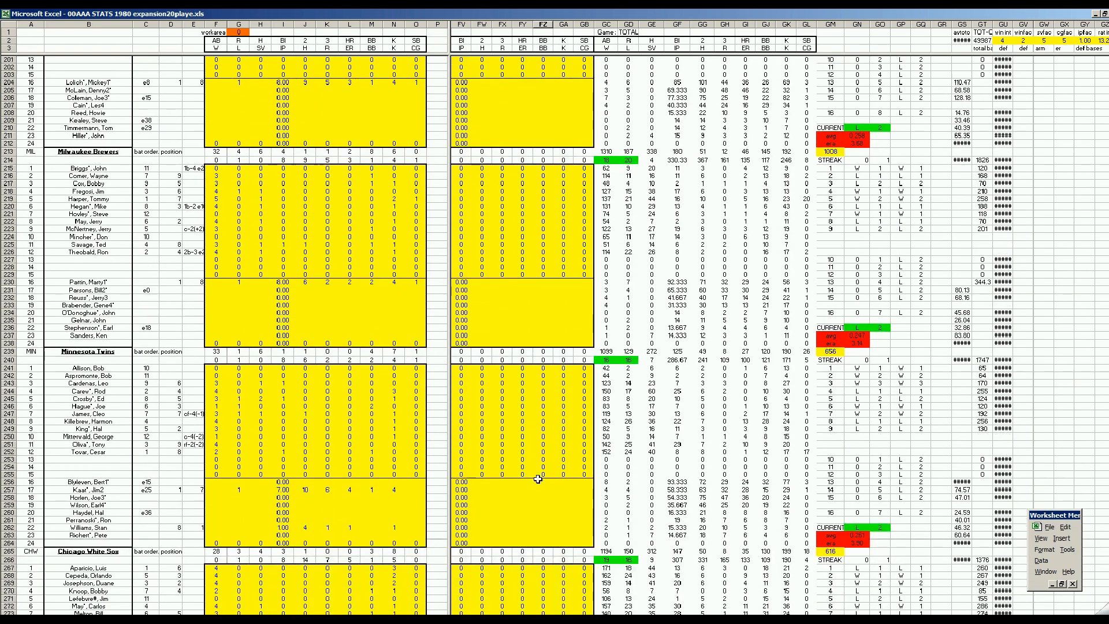
key("Down")
key("Down")
key("Down")
key("Down")
key("Down")
key("Down")
key("Down")
key("Down")
key("Down")
key("Down")
key("Down")
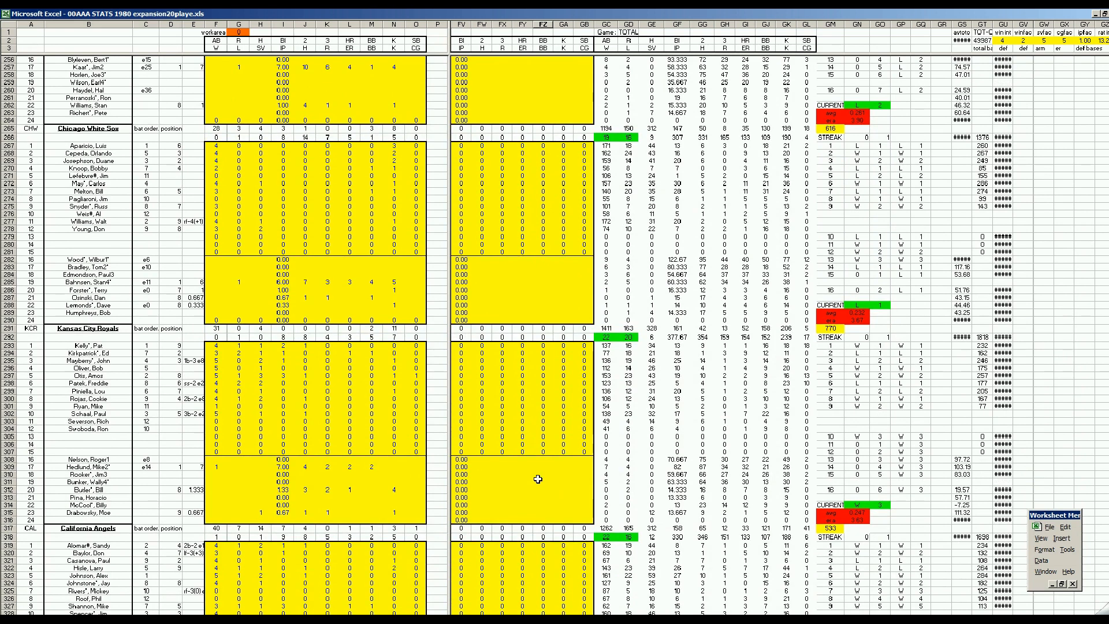
Go to the playoff bracket sheet and set the NYY at KCR five-game series result to KCR 3-2
left_click(540, 490)
left_click(546, 473)
left_click(213, 619)
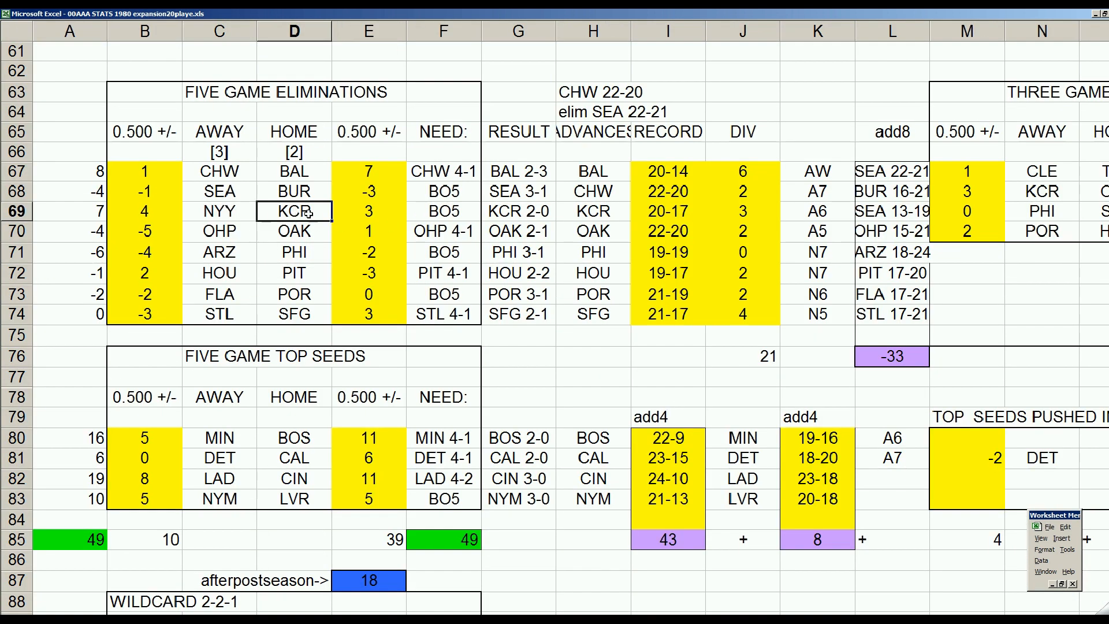
left_click(520, 207)
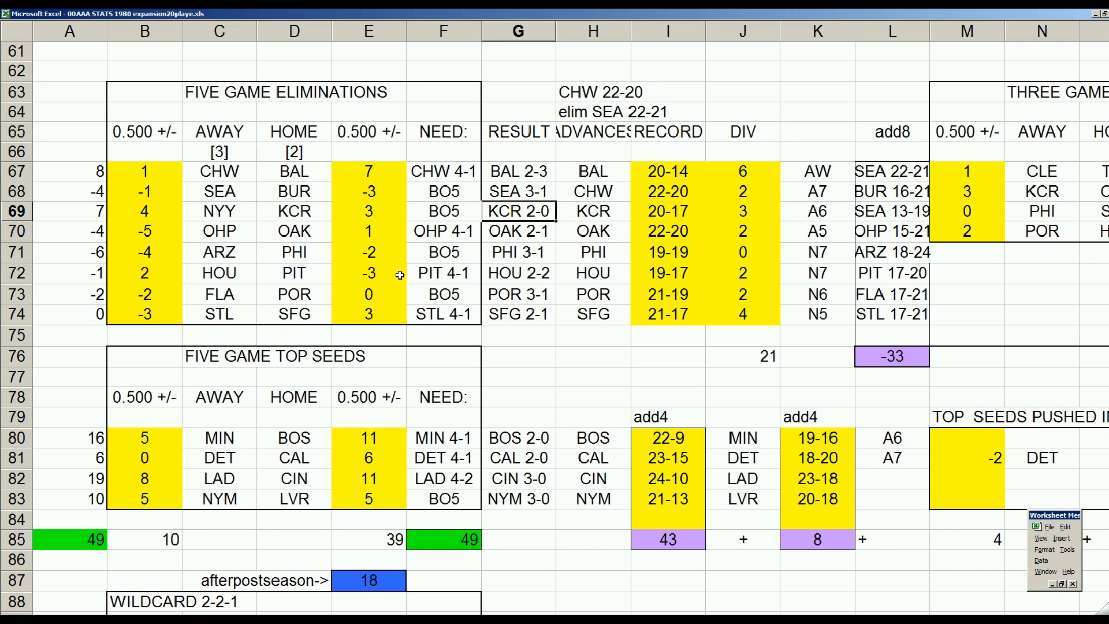
type("KCR")
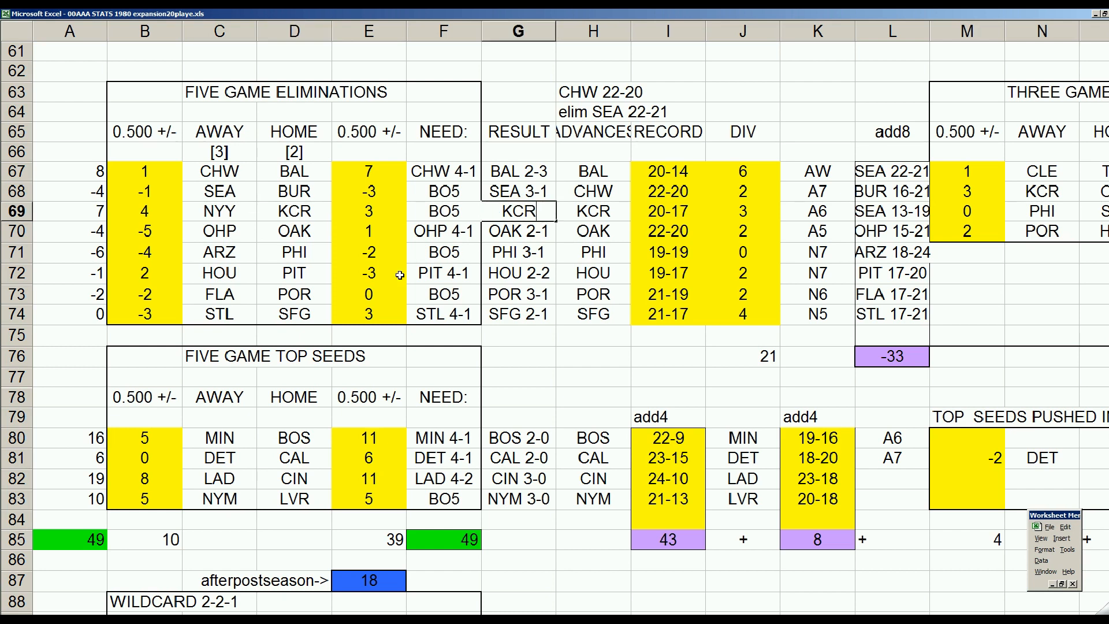
type(" 3-2")
key("Tab")
key("Tab")
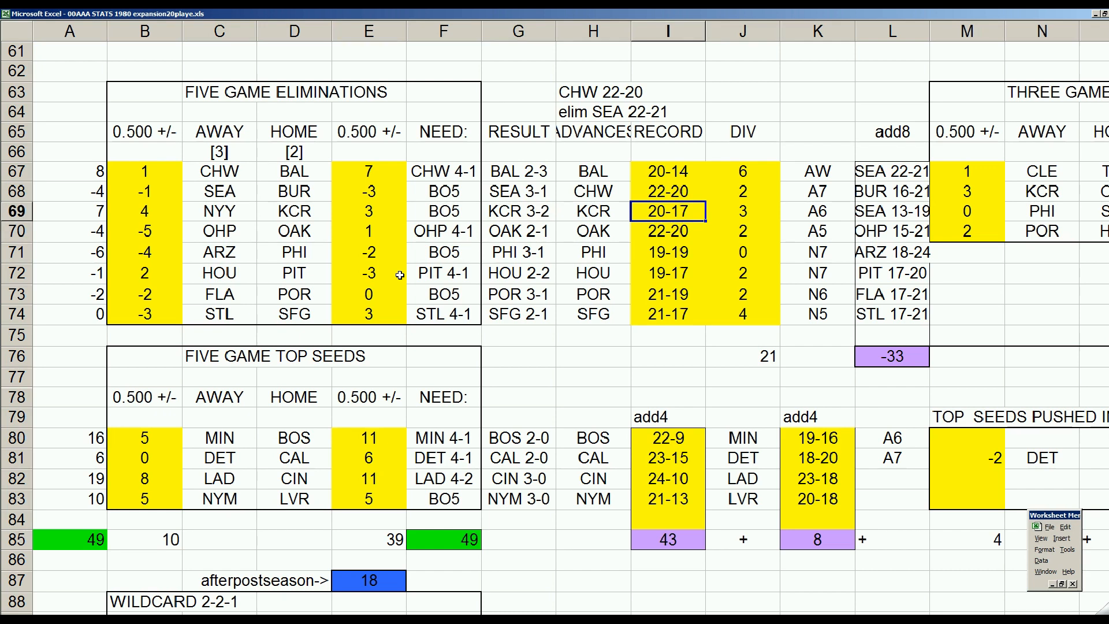
Set advancing Kansas City's record to 22-16 and its DIV value to 6 in row 69
type("22-16")
key("Tab")
type("6")
key("Return")
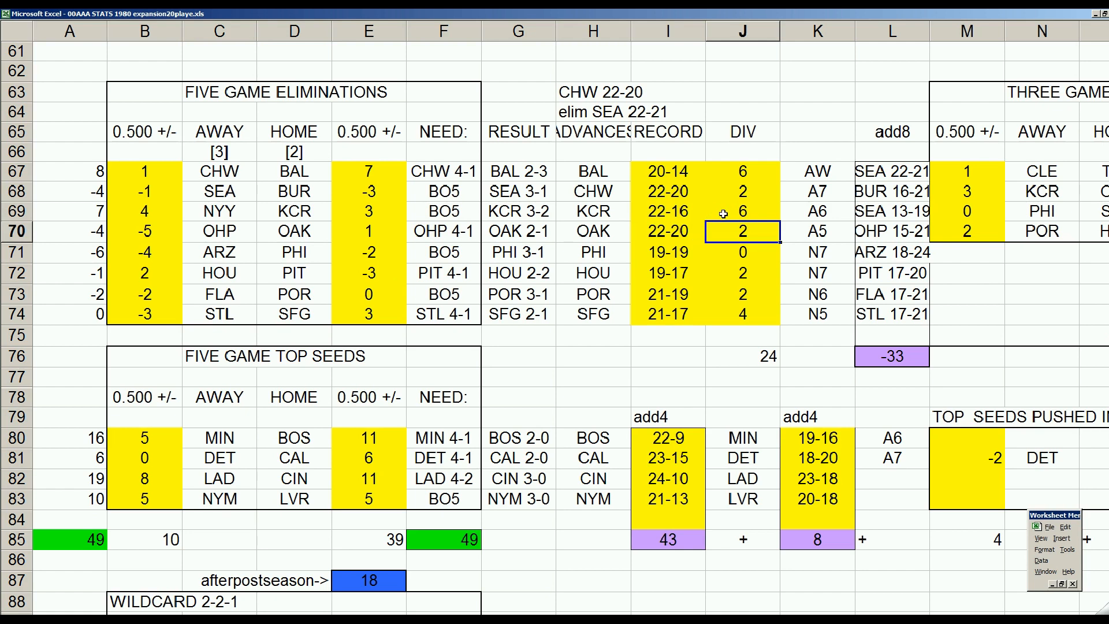
Replace the eliminated-team entry in cell L69, in Kansas City's row, with NYY 19-18
double_click(873, 212)
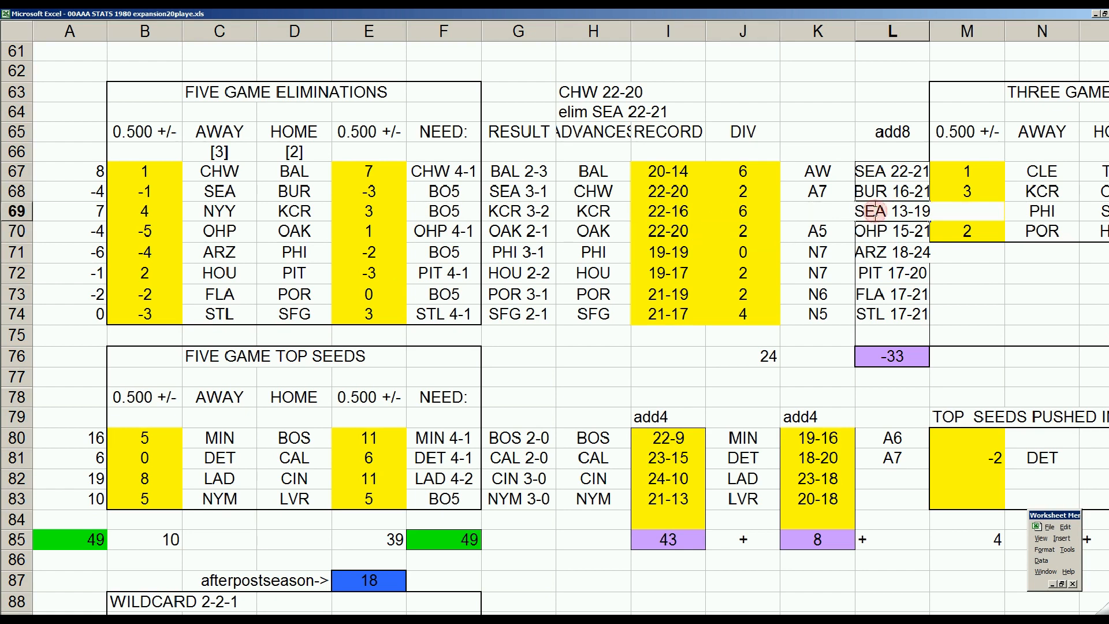
key("BackSpace")
key("BackSpace")
key("Delete")
key("Delete")
key("Delete")
key("Delete")
key("Delete")
key("Delete")
key("Delete")
type("nyy")
key("BackSpace")
key("BackSpace")
key("BackSpace")
type("NYY")
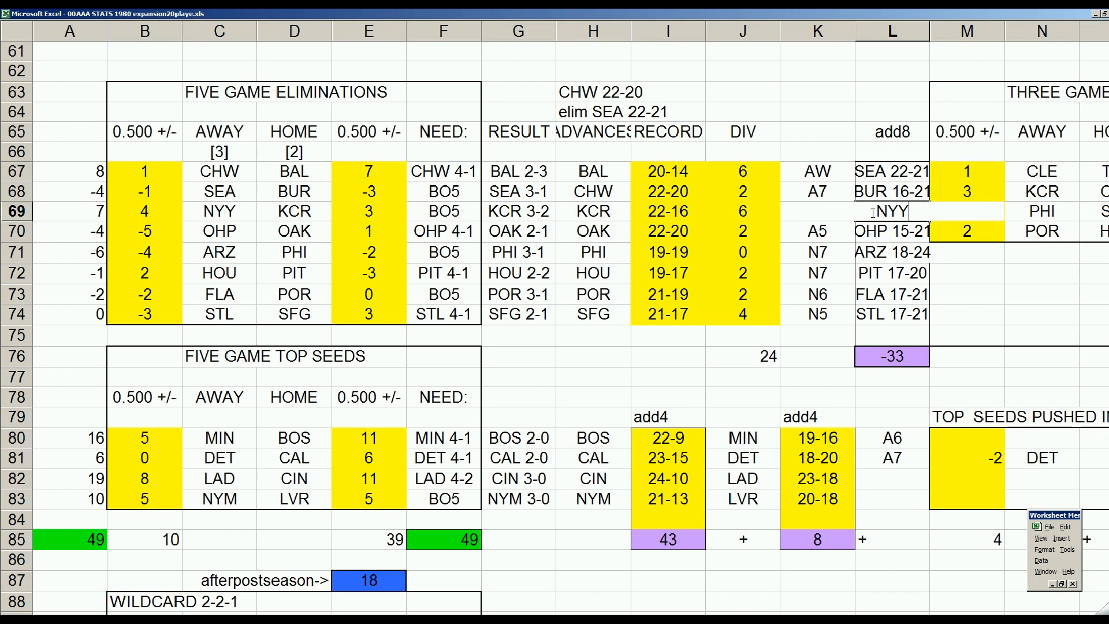
type(" 19-18")
key("Return")
left_click(872, 212)
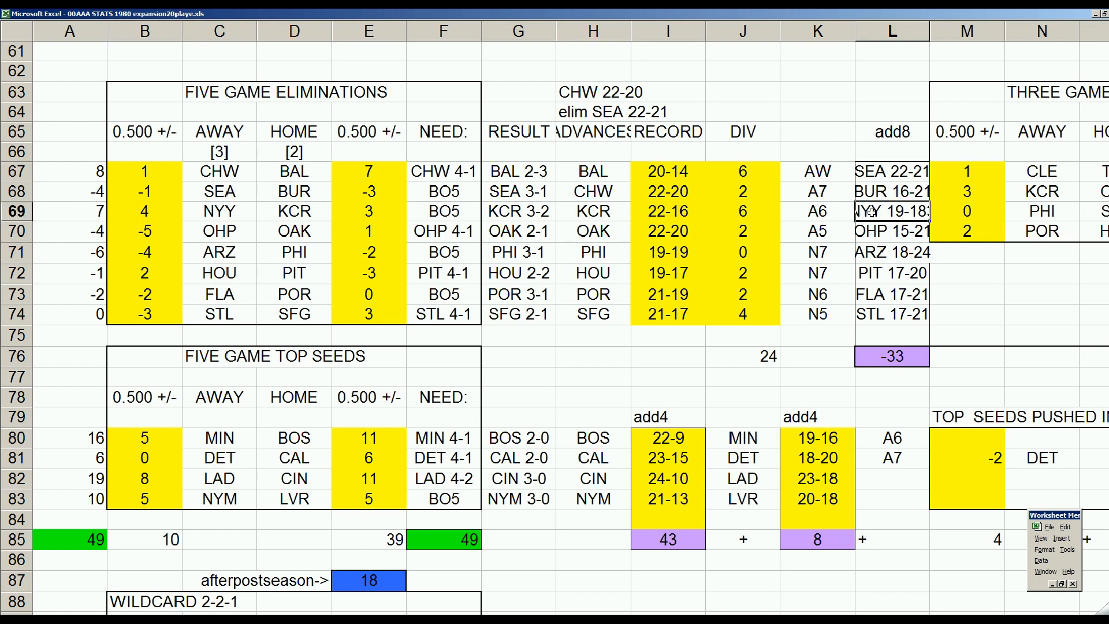
key("Delete")
type("NYY 19-18")
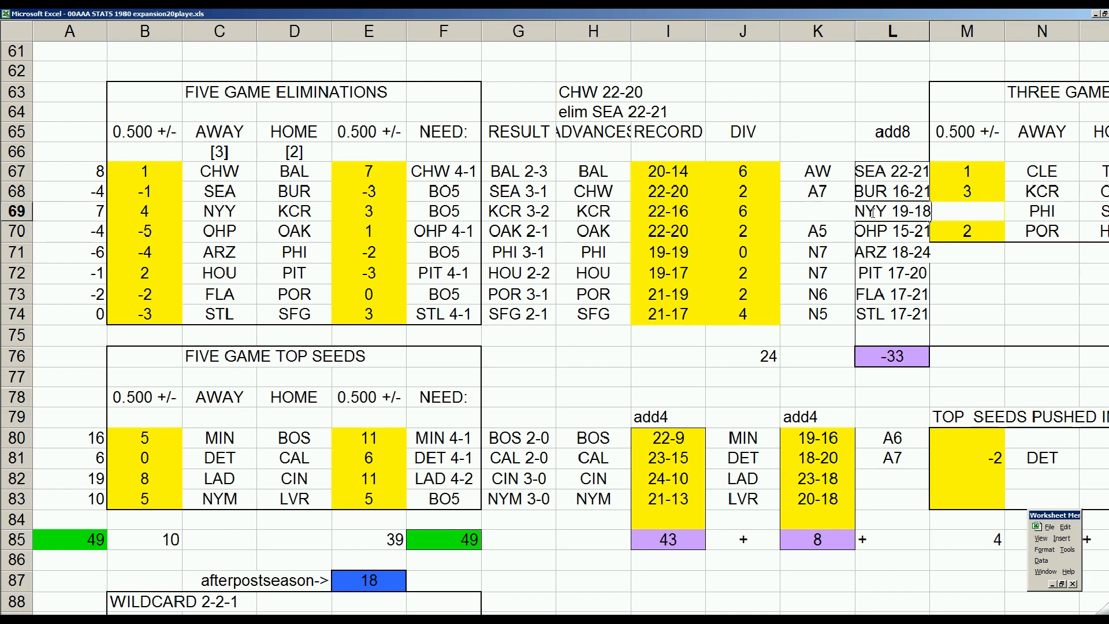
Set the first Three Game Eliminations matchup's home team to BAL with a 0.500 +/- value of 6
key("Right")
key("Right")
key("Right")
key("Right")
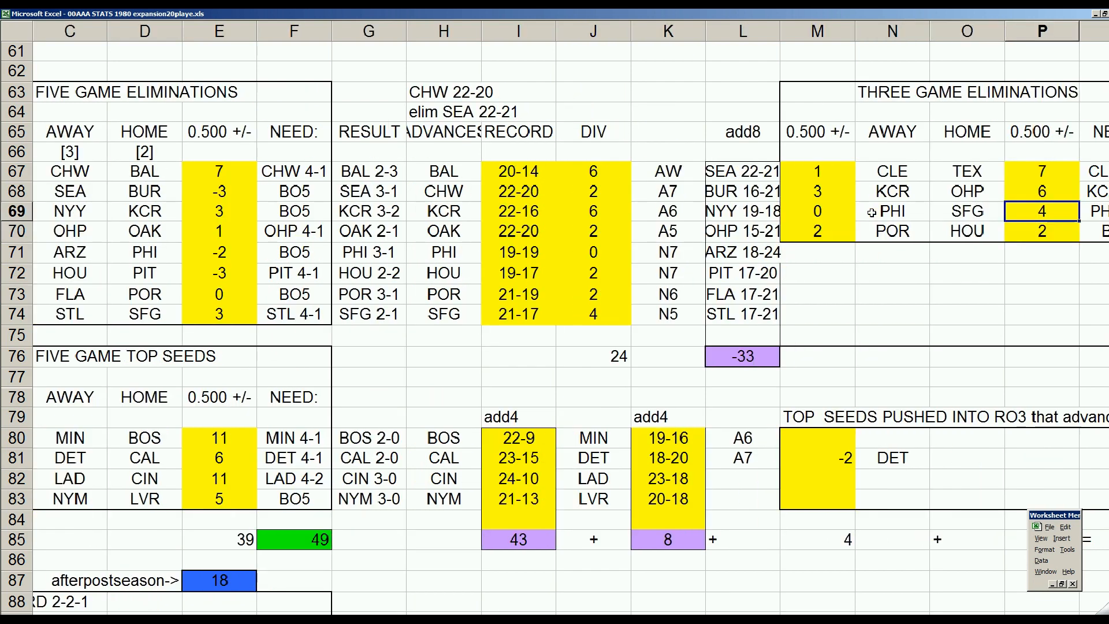
key("Left")
key("Left")
key("Left")
key("Left")
key("Left")
key("Up")
key("Left")
key("Up")
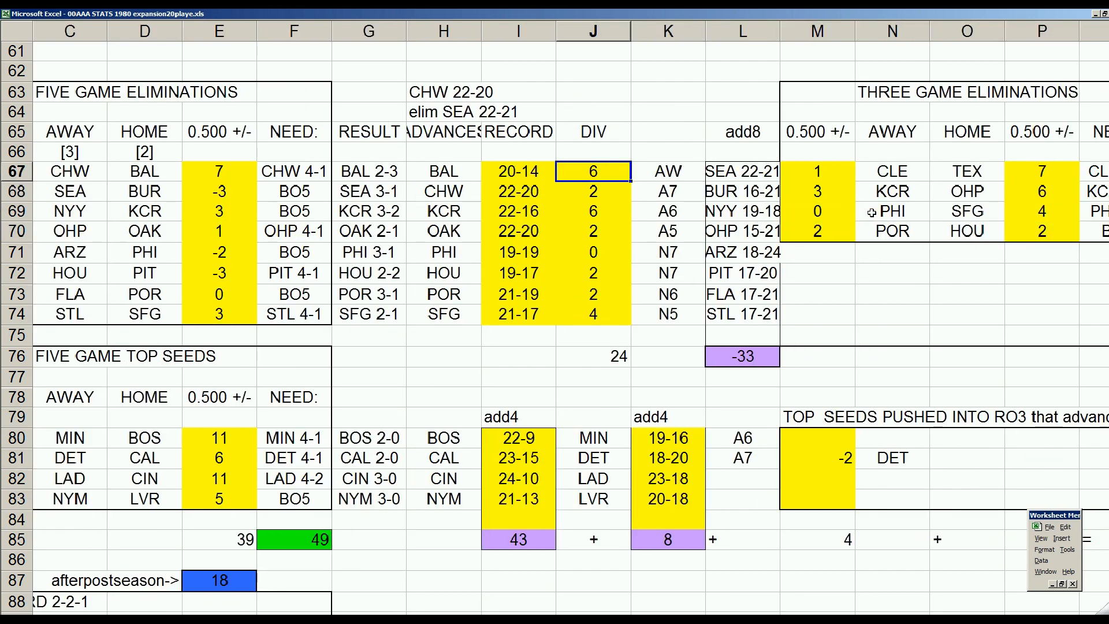
key("Right")
key("Right")
key("Right")
key("Right")
key("Right")
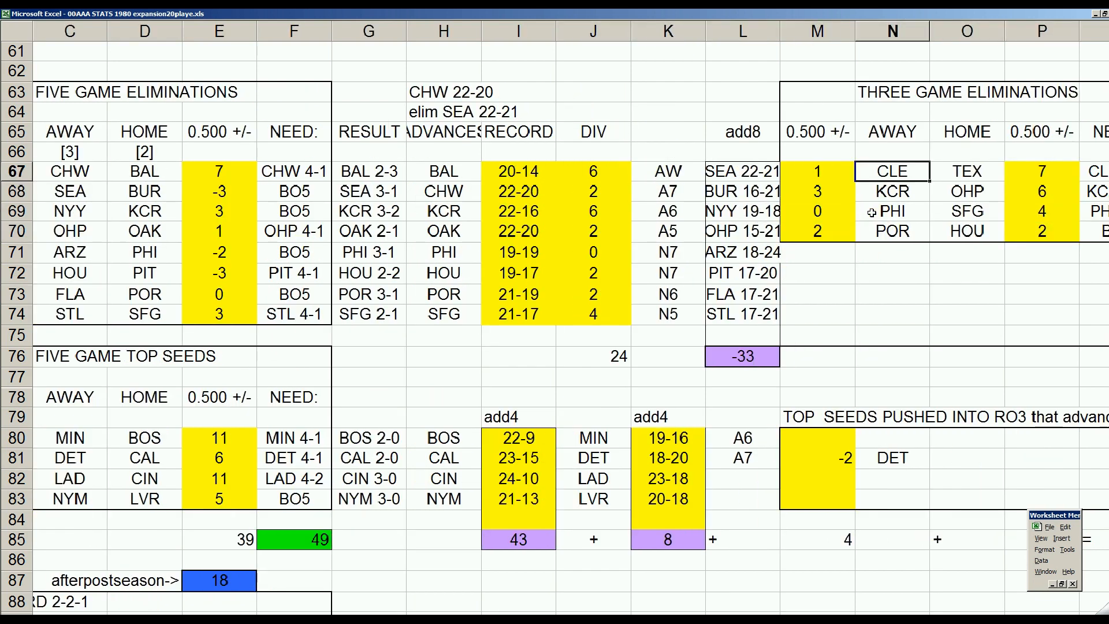
type("BA")
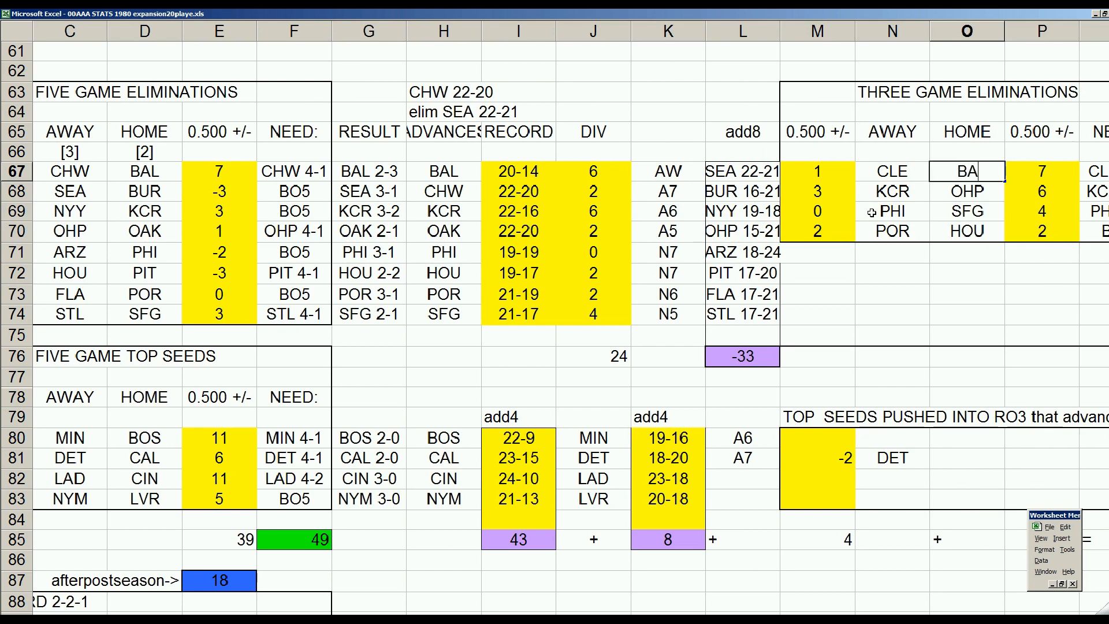
type("L")
key("Right")
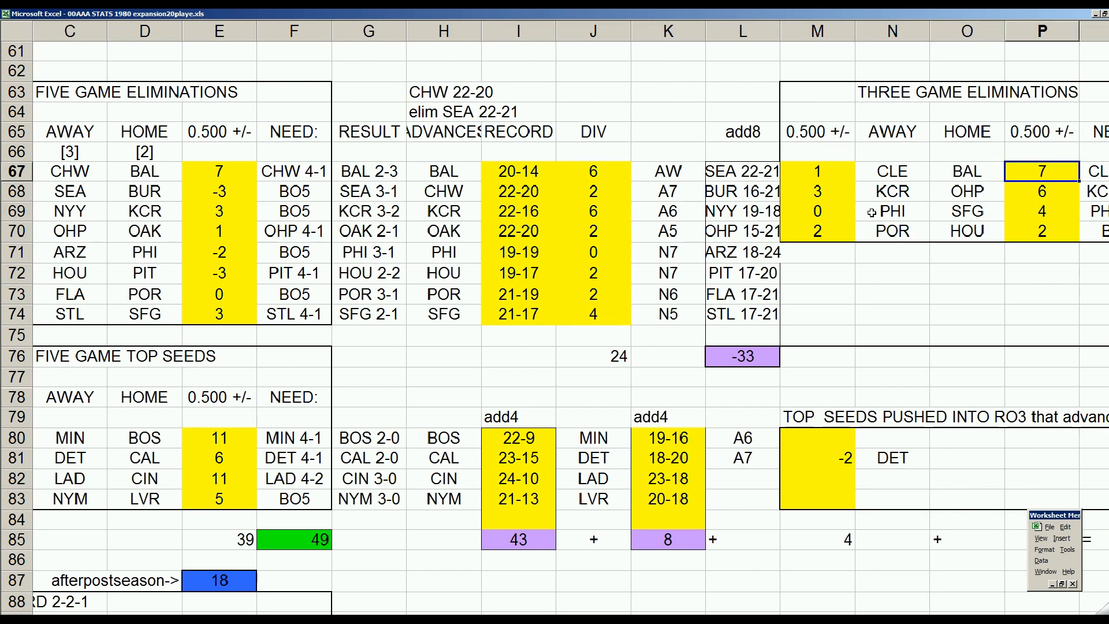
type("6")
key("Return")
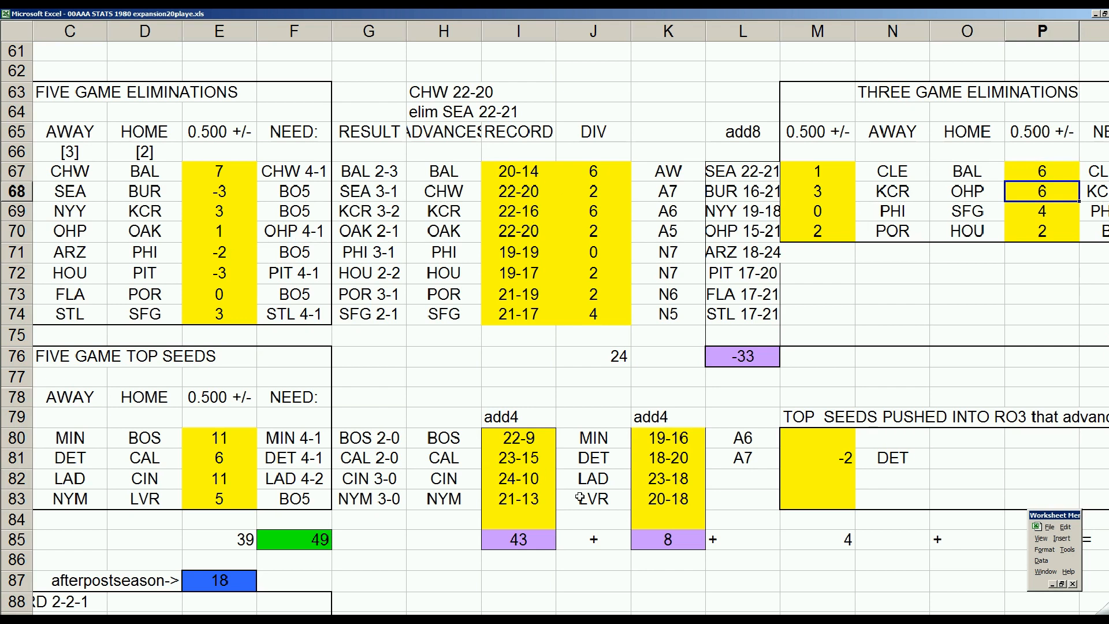
Set the second Three Game Eliminations matchup to OAK away with 2 and MIN home with 3 as the 0.500 +/- values
key("Left")
type("MIN")
key("Tab")
type("3")
key("Left")
key("Left")
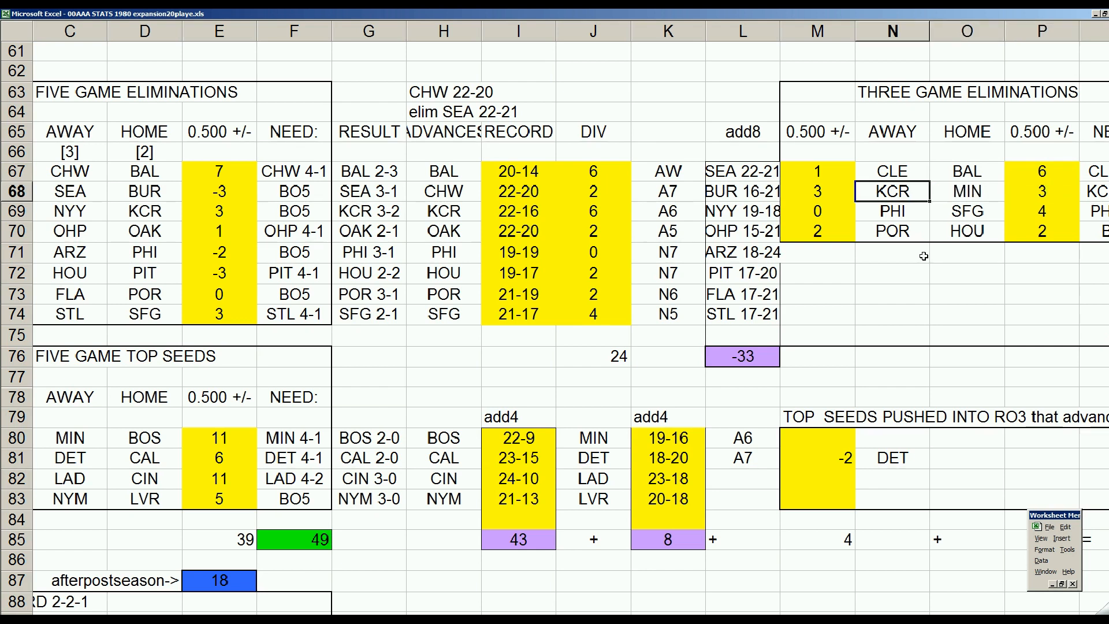
type("OAK")
key("Left")
type("2")
Set the first Three Game Eliminations matchup's away team to CHW with a 0.500 +/- value of 2
key("Up")
type("CHW")
key("Right")
type("CHW")
key("Left")
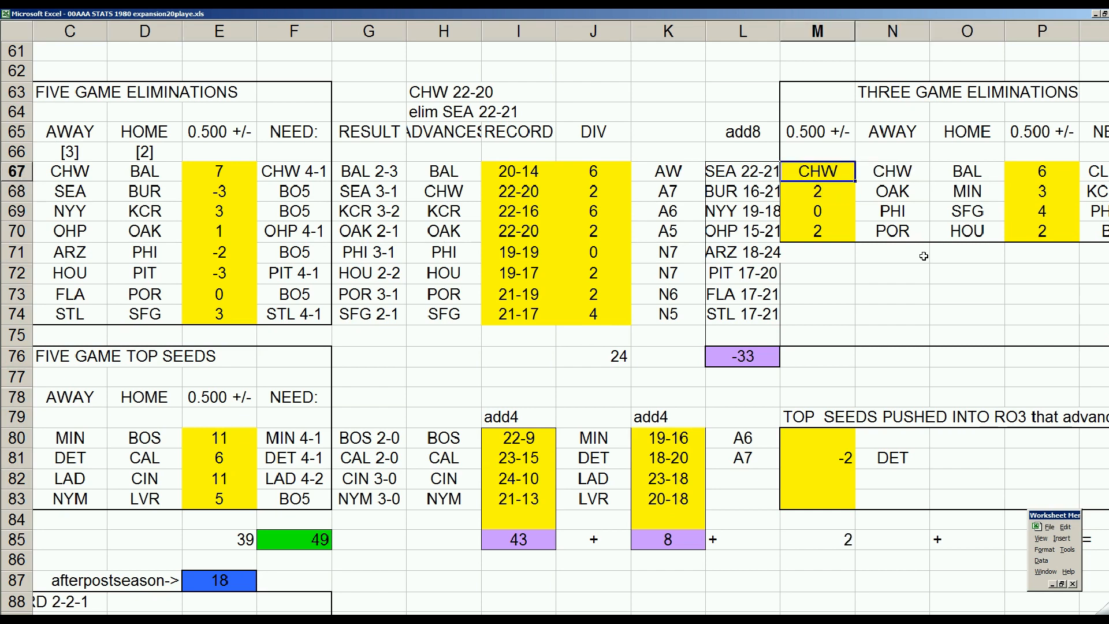
key("BackSpace")
type("2")
key("Return")
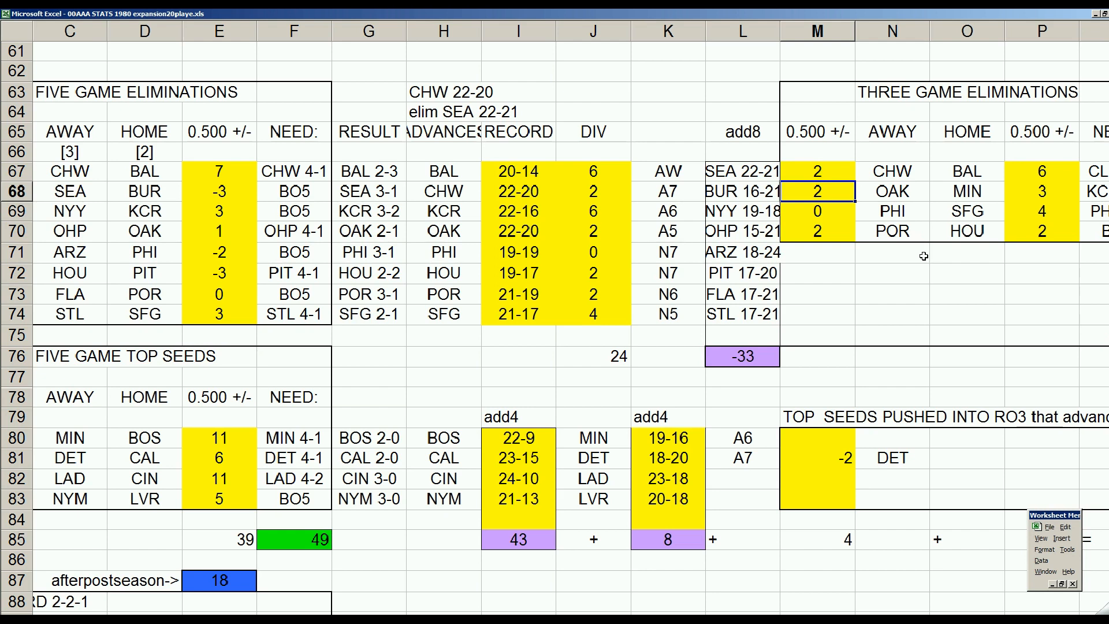
Set the NEED entry of the CHW–BAL matchup in Three Game Eliminations to CHW 3-1
left_click(370, 172)
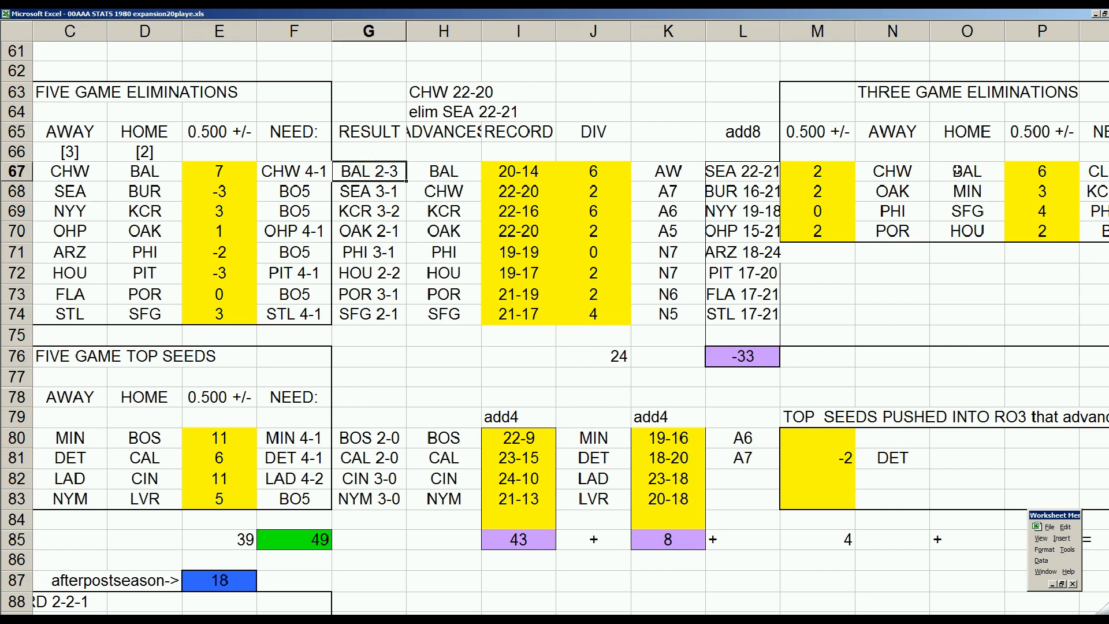
left_click(1026, 175)
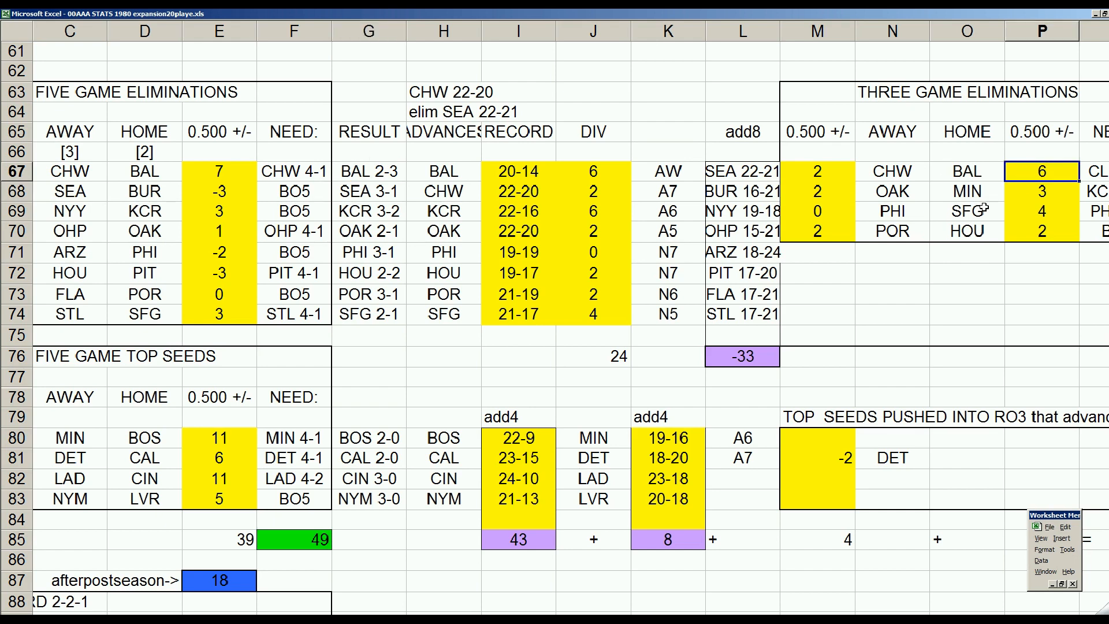
key("Right")
key("Right")
key("Left")
key("Left")
key("Right")
key("Left")
key("Left")
key("Left")
key("Left")
key("Left")
key("Left")
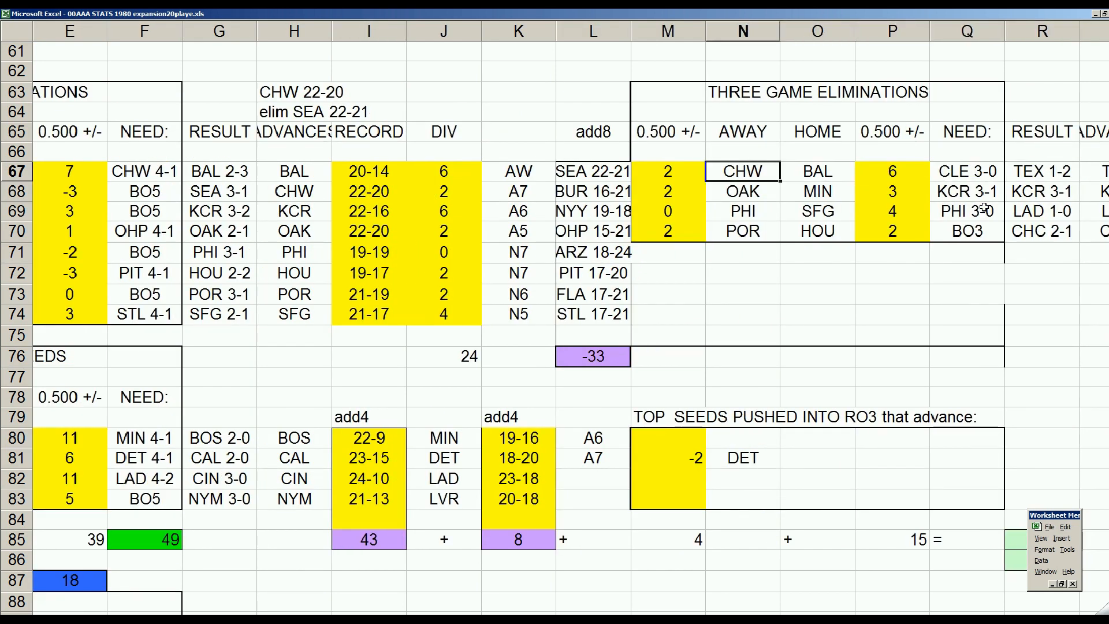
key("Right")
key("Right")
key("Right")
key("Right")
key("Right")
key("Right")
key("Left")
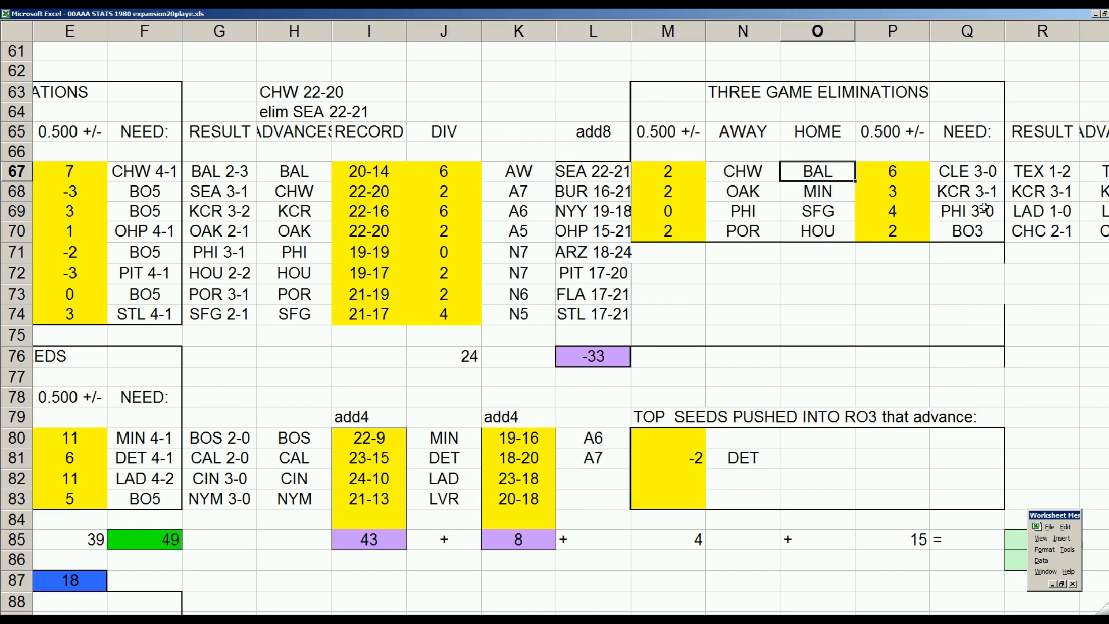
key("Right")
key("Right")
type("CHW")
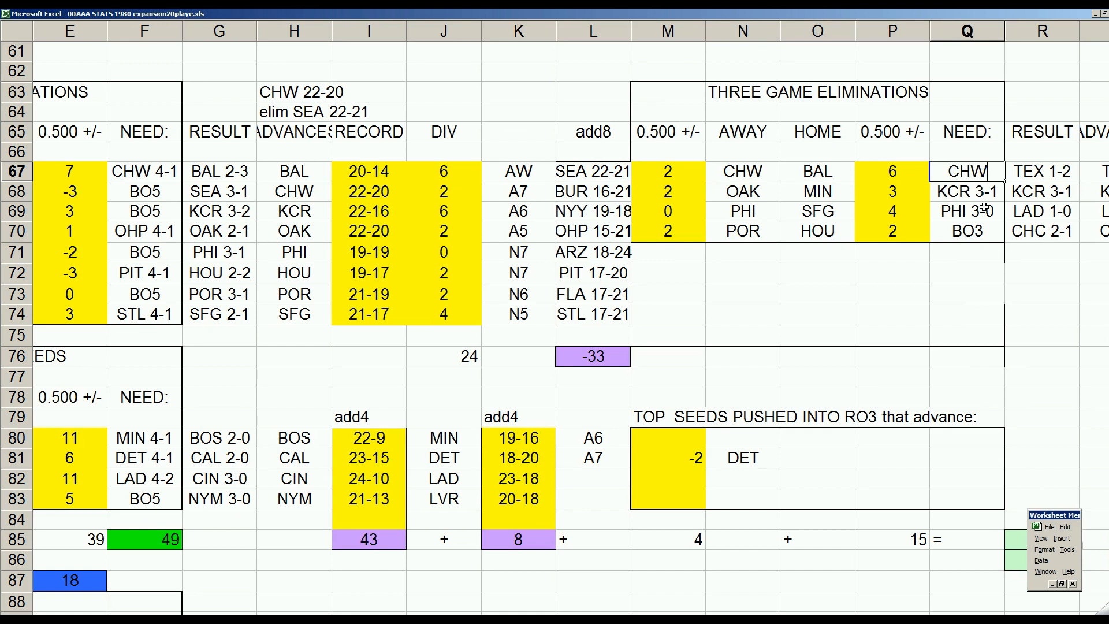
type(" 3-1")
key("Return")
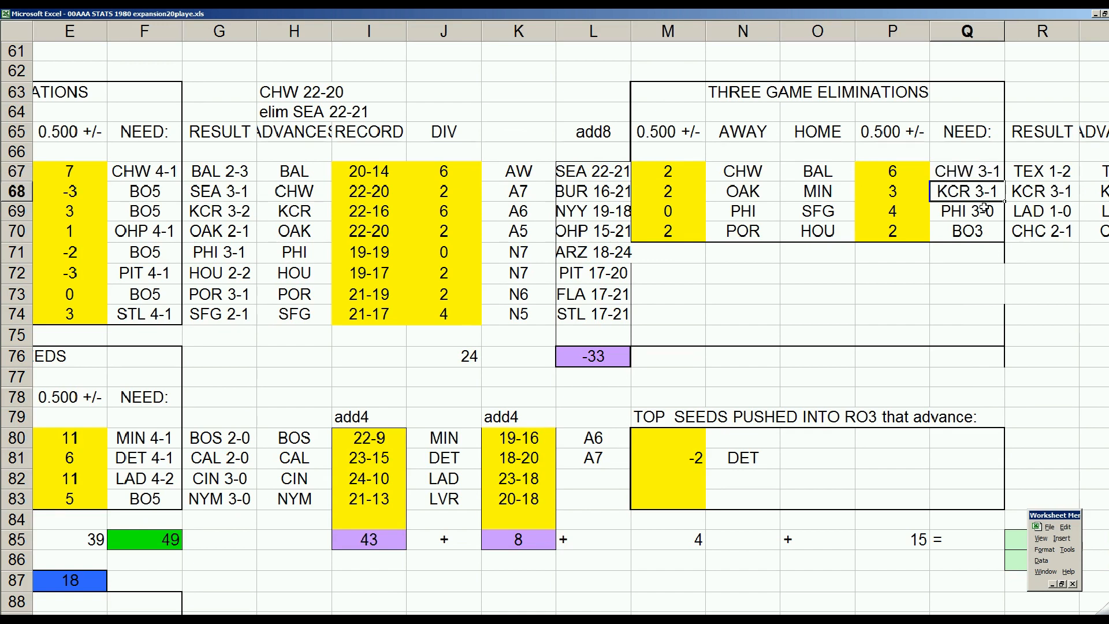
Set the NEED entry of the OAK–MIN matchup in Three Game Eliminations to BO3
key("Left")
key("Left")
key("Left")
key("Right")
key("Right")
key("Right")
type("BP")
key("BackSpace")
type("O")
key("Left")
key("Left")
key("Left")
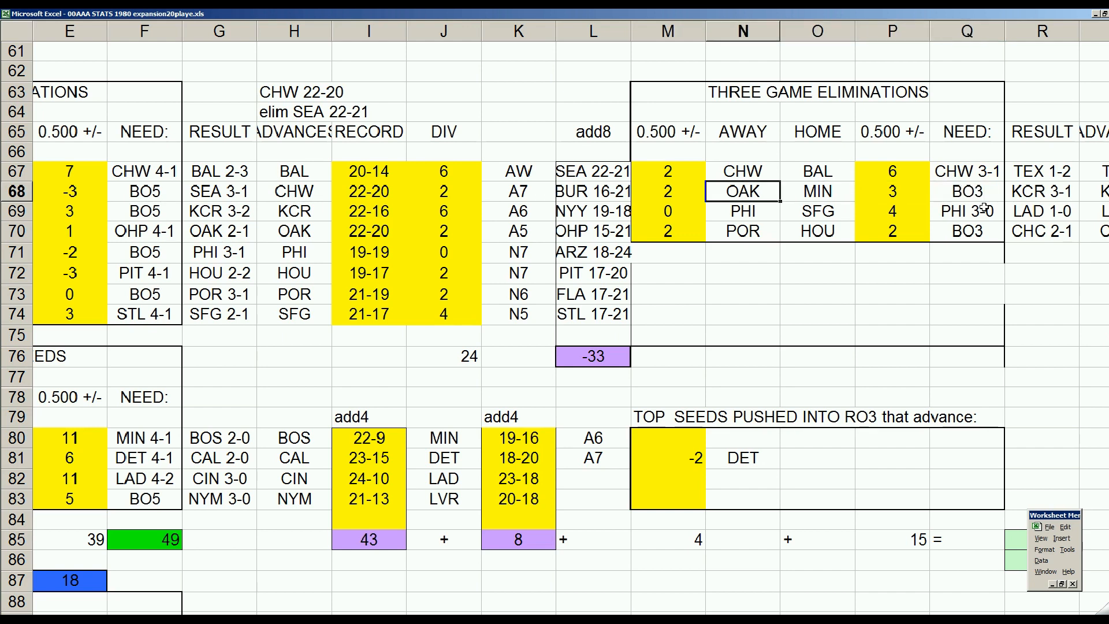
key("Right")
key("Up")
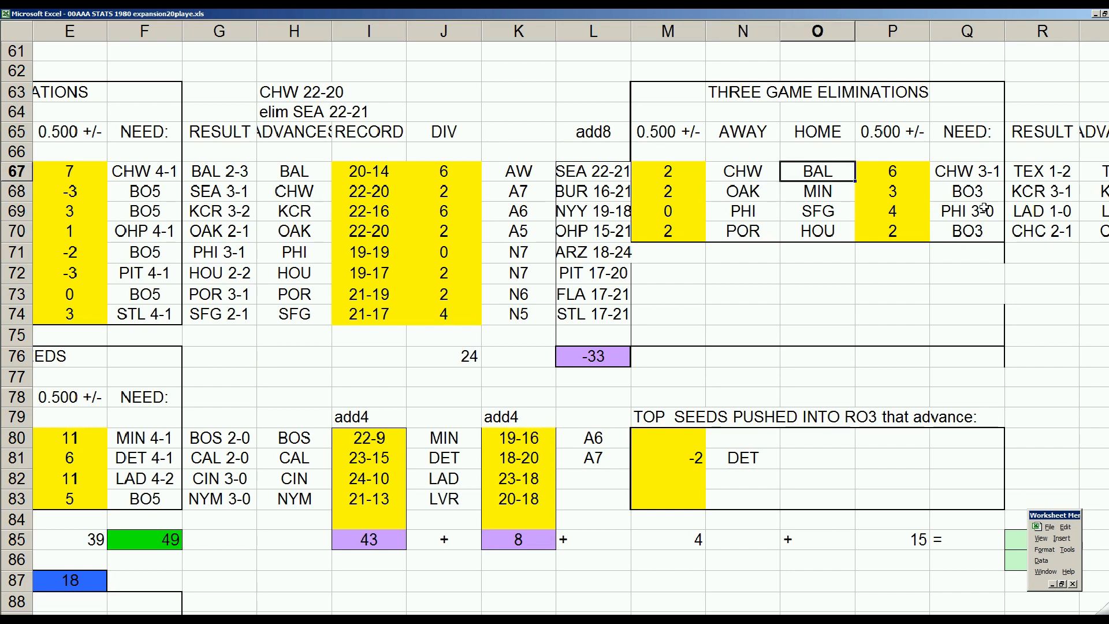
Switch to the standings sheet and remove the #6 seed from the New York Yankees label in AL East
key("Left")
key("Down")
key("Left")
key("Left")
key("Left")
key("Left")
key("Left")
key("Left")
key("Left")
key("Left")
key("Left")
key("Left")
key("Left")
key("Left")
key("Left")
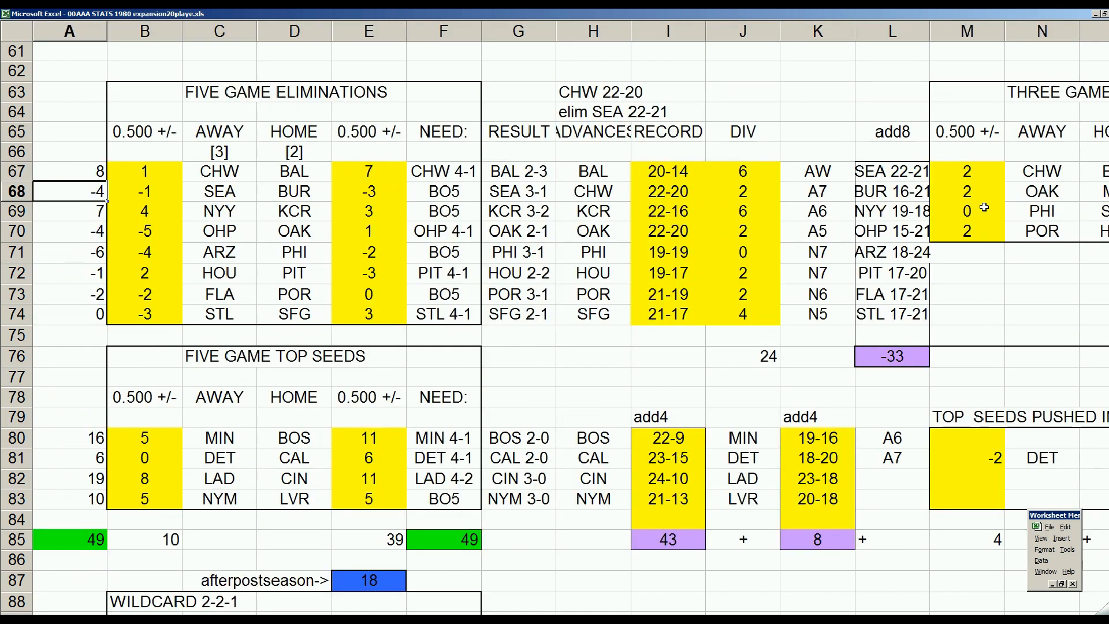
left_click(87, 619)
left_click(144, 388)
scroll(144, 388, "up", 3)
left_click(210, 304)
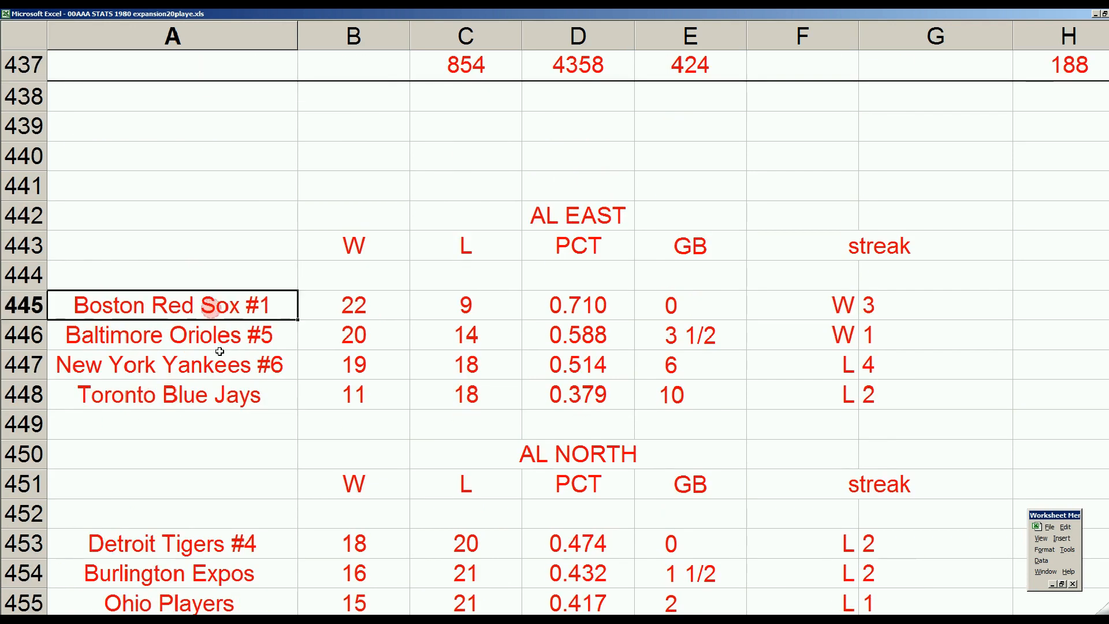
key("Down")
key("Down")
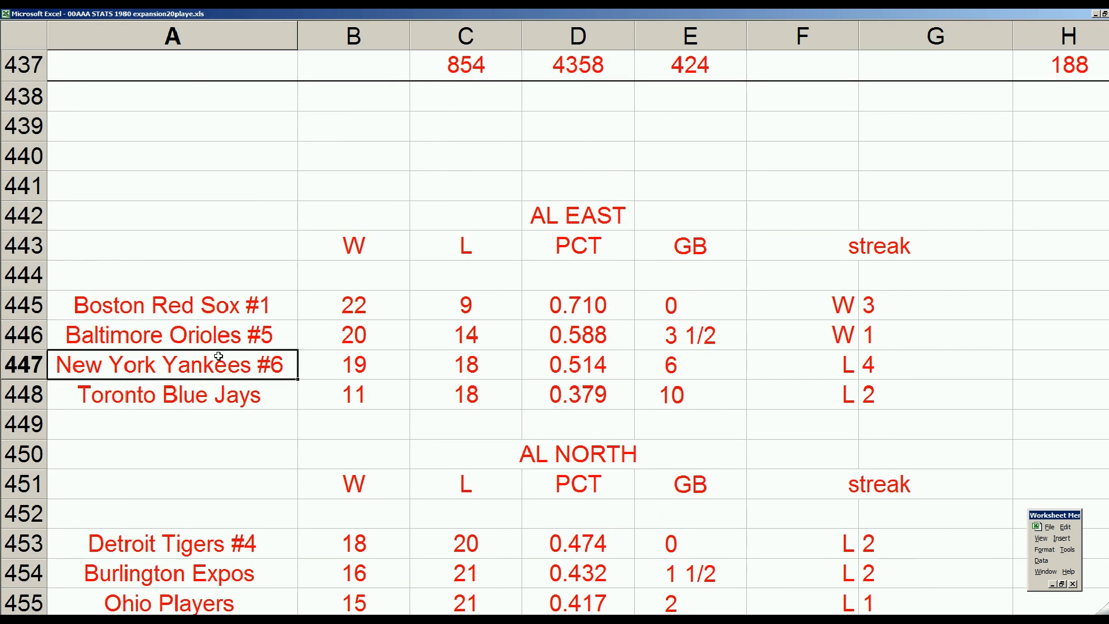
double_click(263, 364)
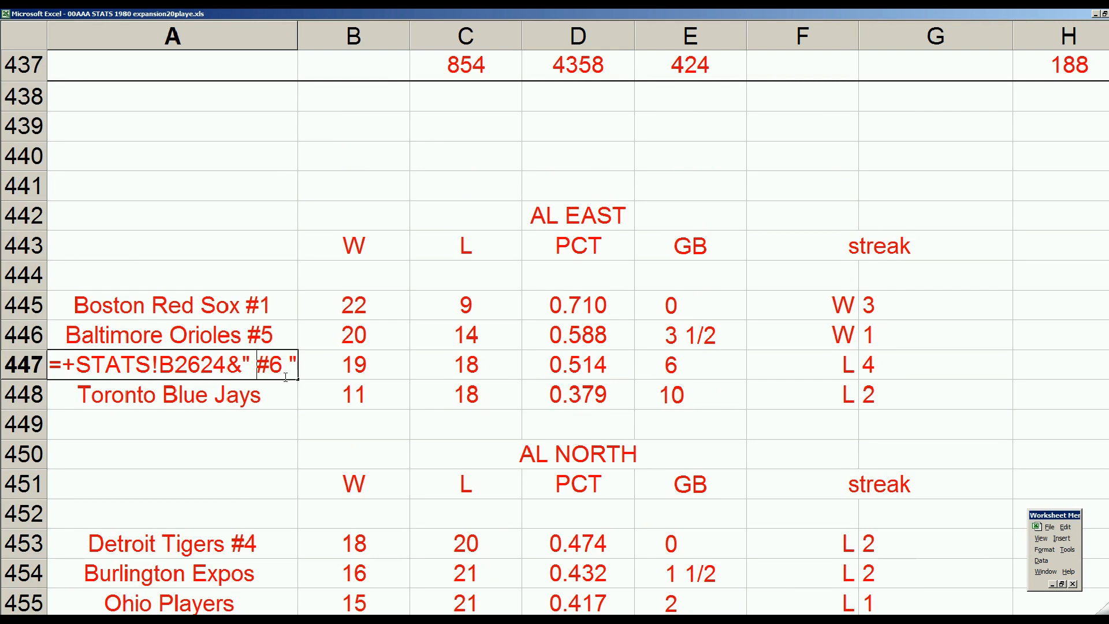
key("Delete")
key("Delete")
key("Return")
key("Return")
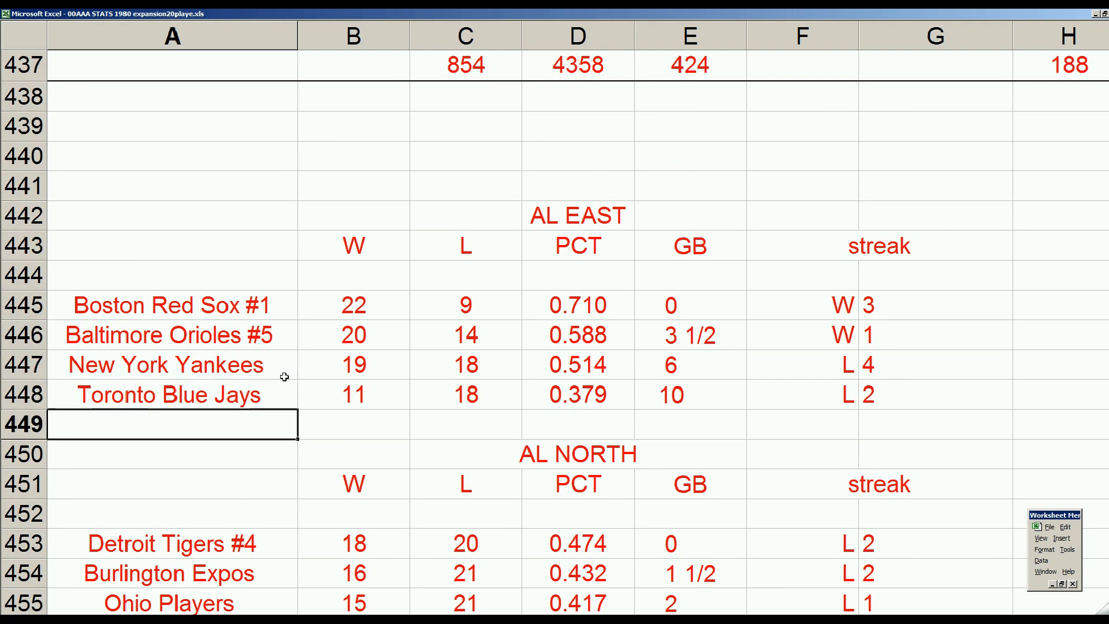
Add the #6 seed to the Minnesota Twins label in the AL Midwest standings
key("Down")
key("Down")
key("Down")
key("Down")
key("Down")
key("Down")
key("Down")
key("Down")
key("Down")
key("Down")
key("Down")
key("Down")
key("Down")
key("Down")
key("Down")
key("Up")
key("Up")
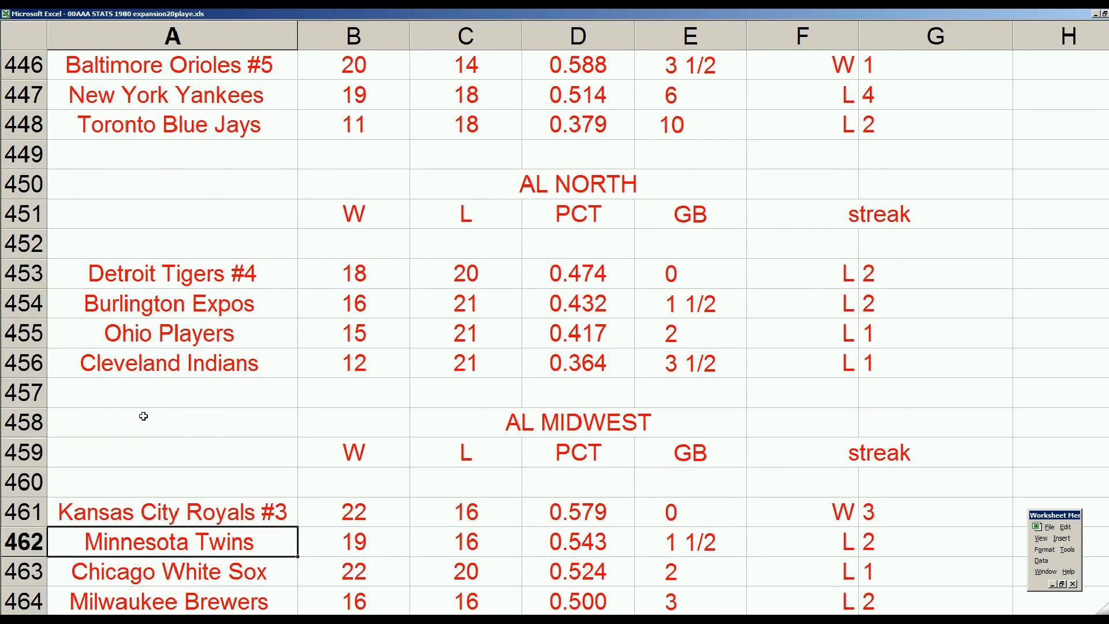
double_click(273, 543)
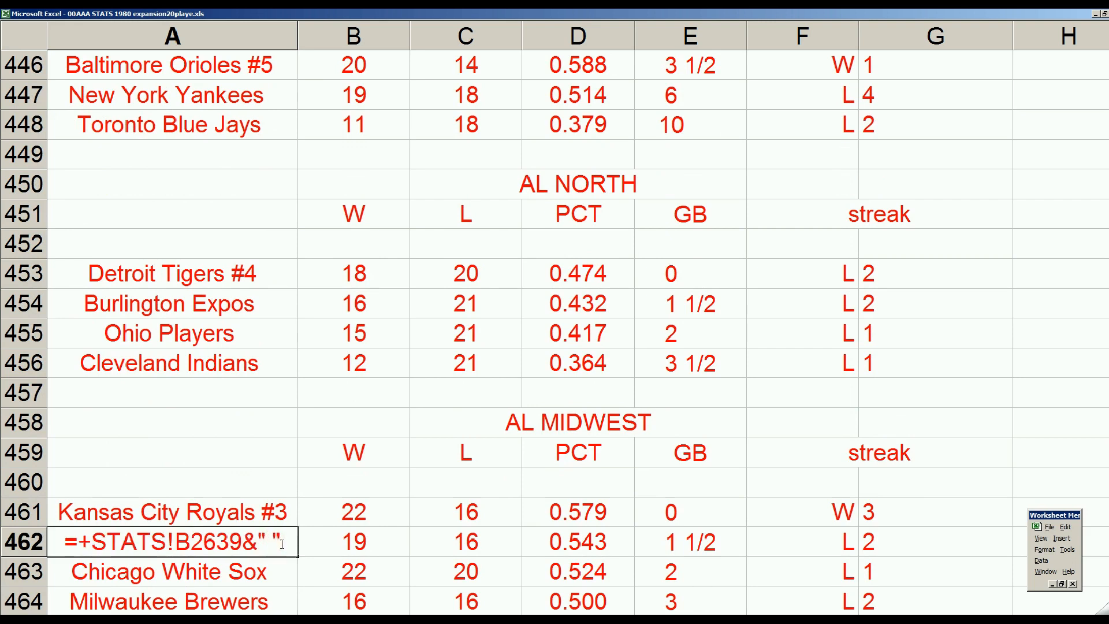
type("#6")
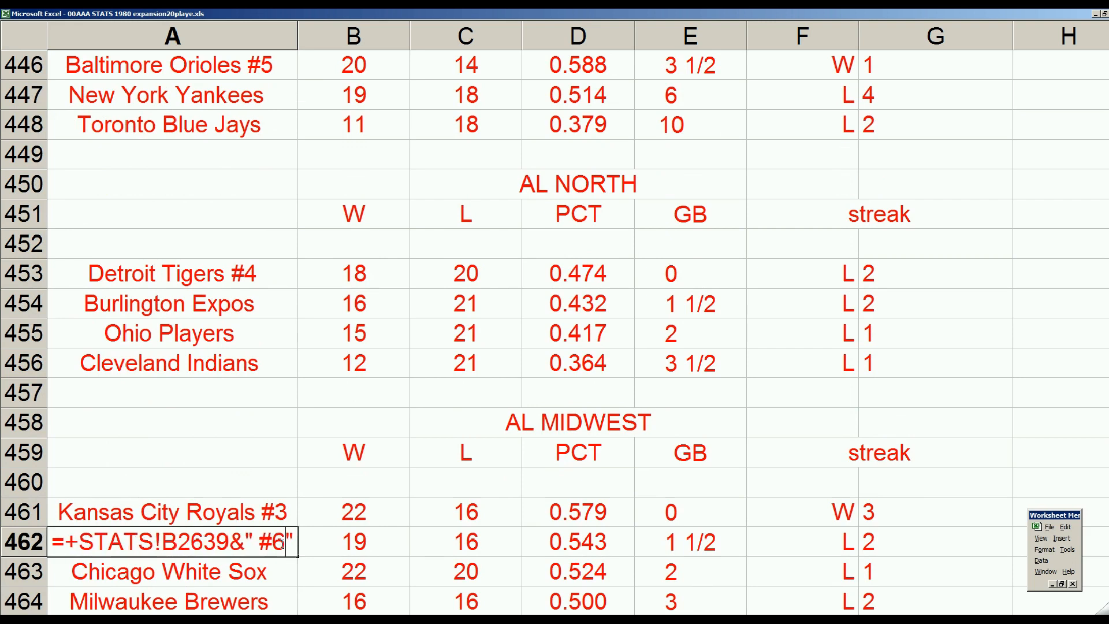
key("Return")
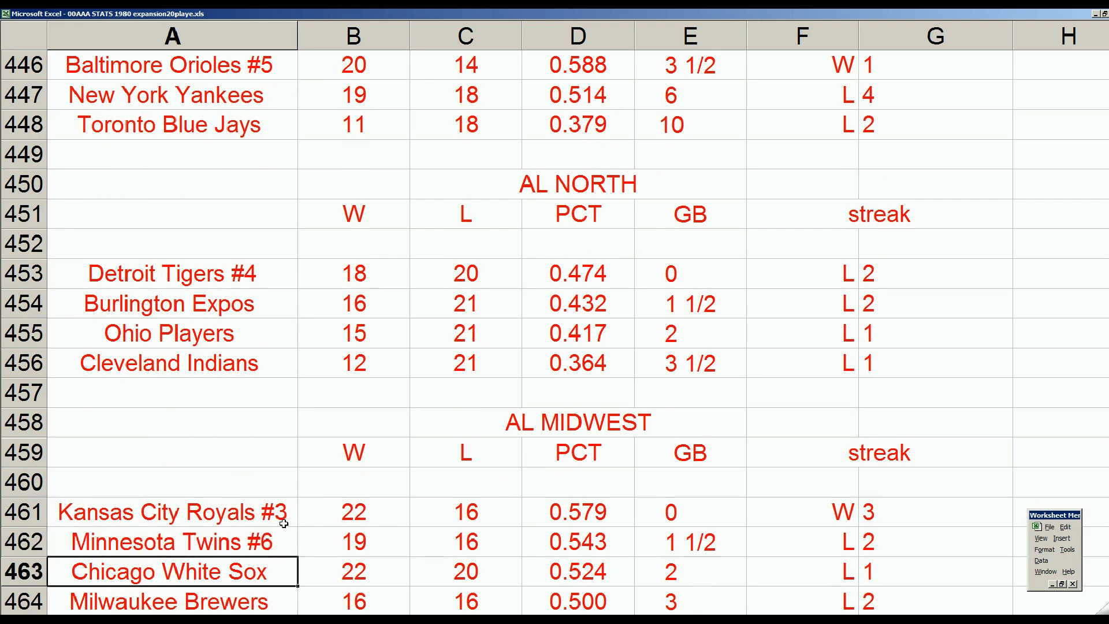
left_click(283, 543)
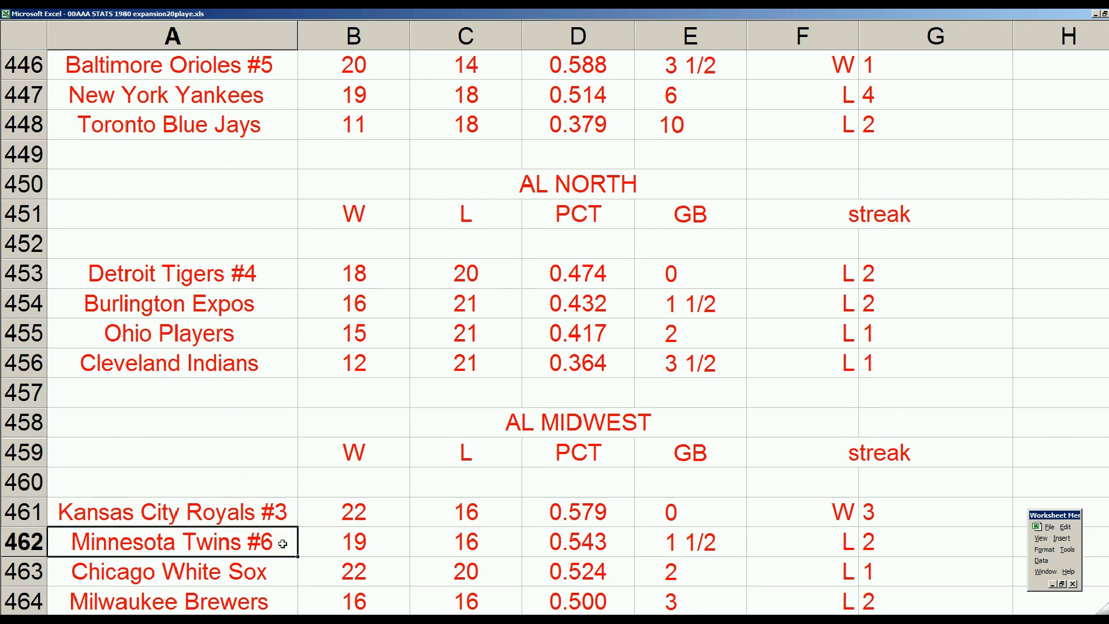
Compare the win-loss records of the unseeded AL Midwest and AL West teams, including Chicago, Oakland and Seattle
key("Down")
key("Down")
key("Down")
key("Down")
key("Down")
key("Down")
key("Down")
key("Down")
key("Down")
key("Down")
key("Up")
key("Up")
key("Right")
key("Right")
key("Left")
key("Left")
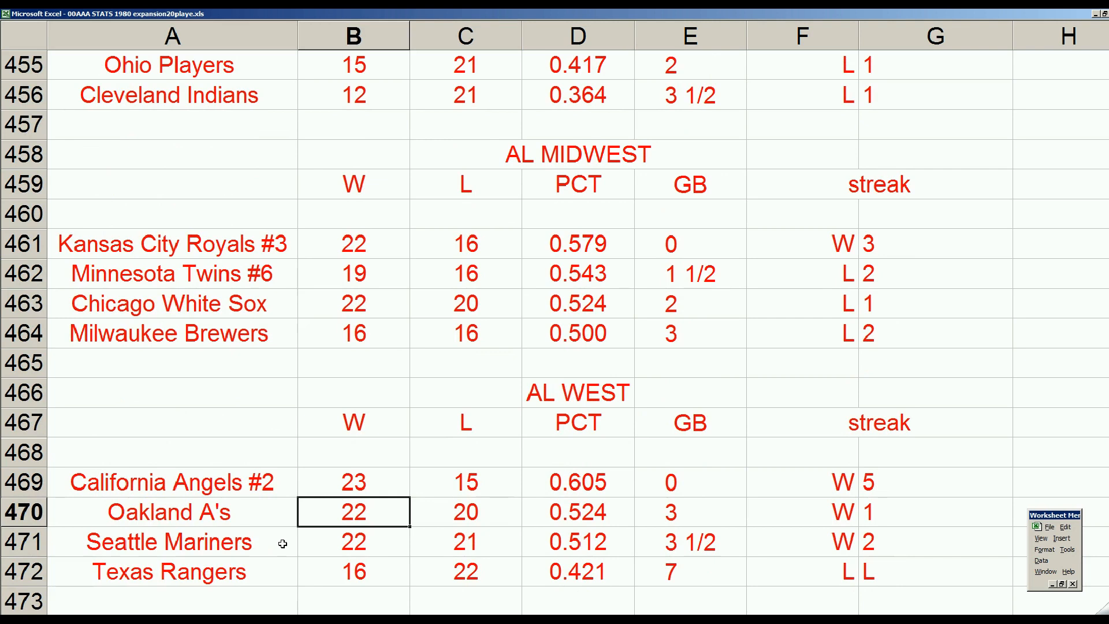
key("Up")
key("Up")
key("Up")
key("Up")
key("Up")
key("Up")
key("Up")
key("Up")
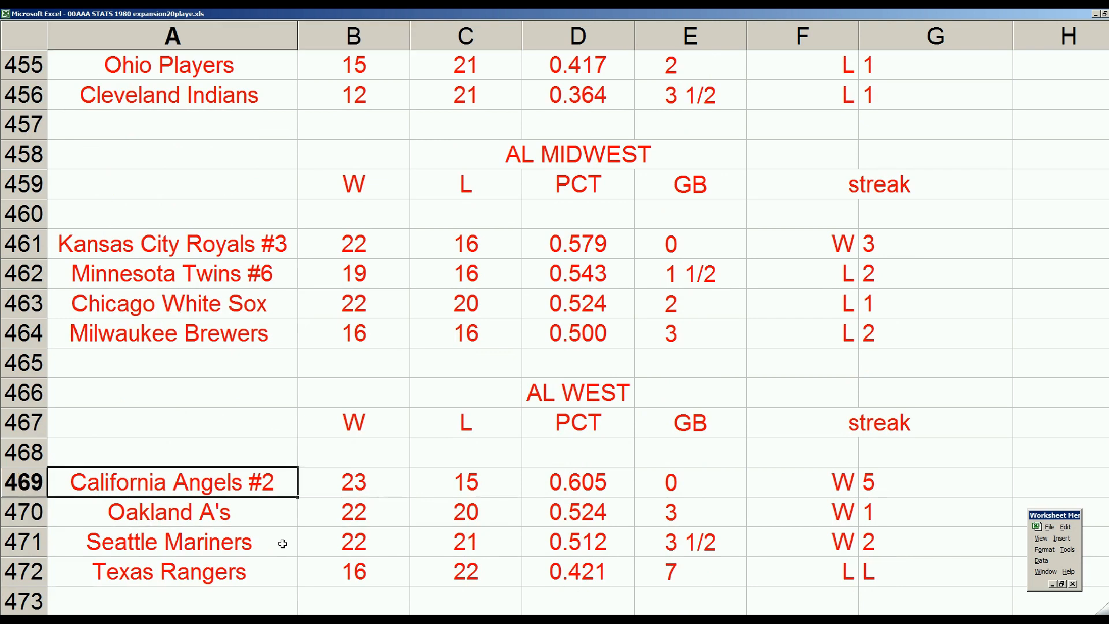
key("Down")
key("Right")
key("Right")
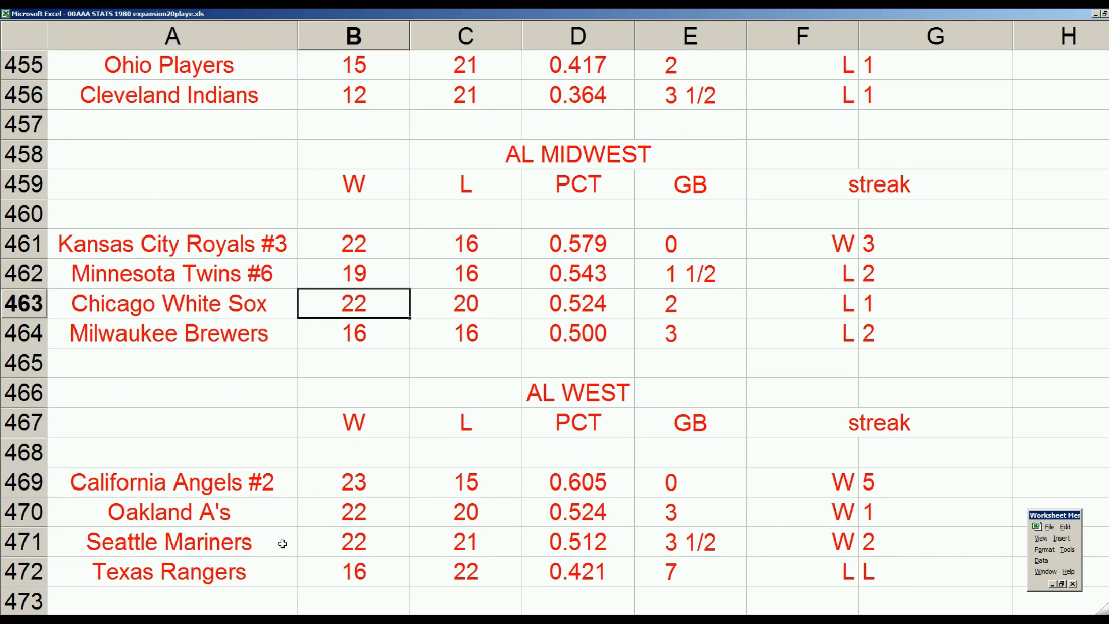
key("Left")
key("Left")
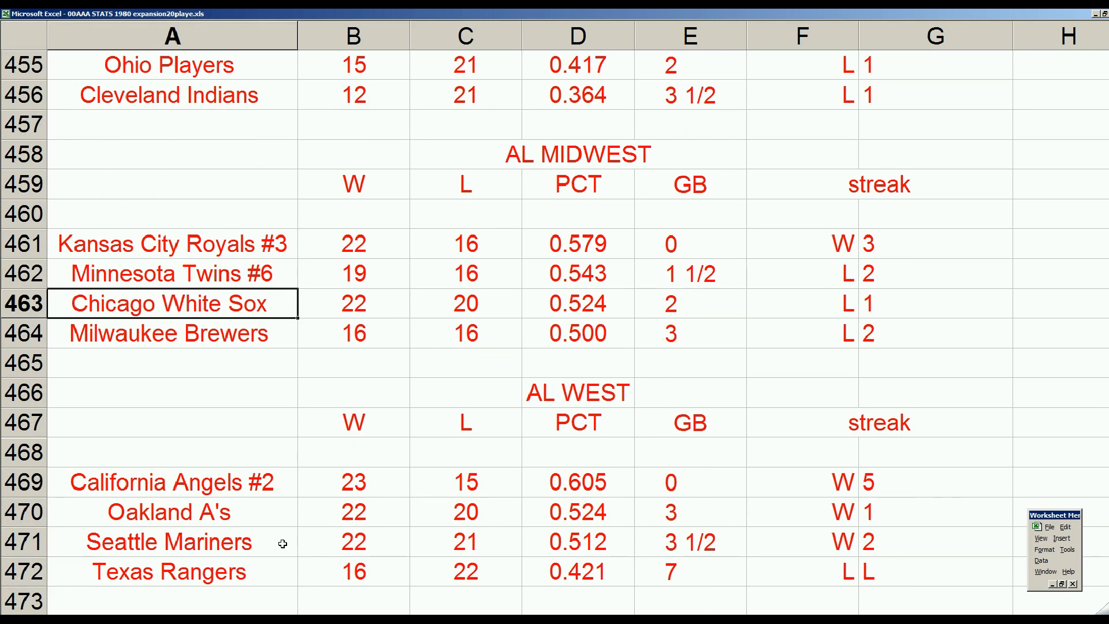
key("Right")
key("Down")
key("Down")
key("Down")
key("Down")
key("Down")
key("Down")
key("Down")
key("Down")
key("Down")
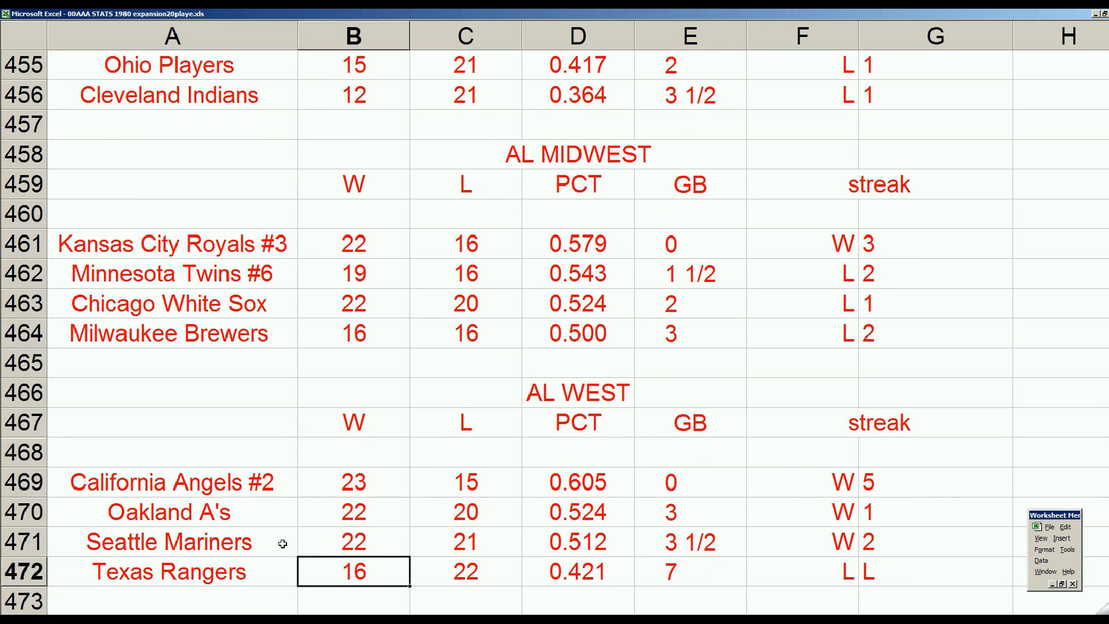
key("Up")
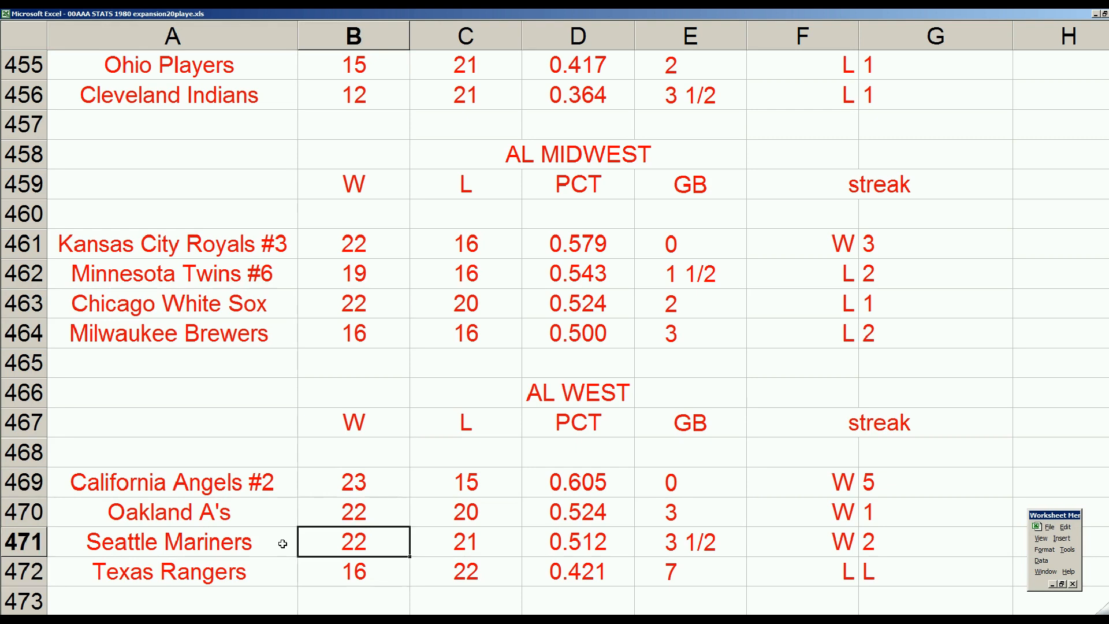
key("Up")
key("Up")
key("Up")
key("Up")
key("Up")
key("Up")
key("Up")
key("Up")
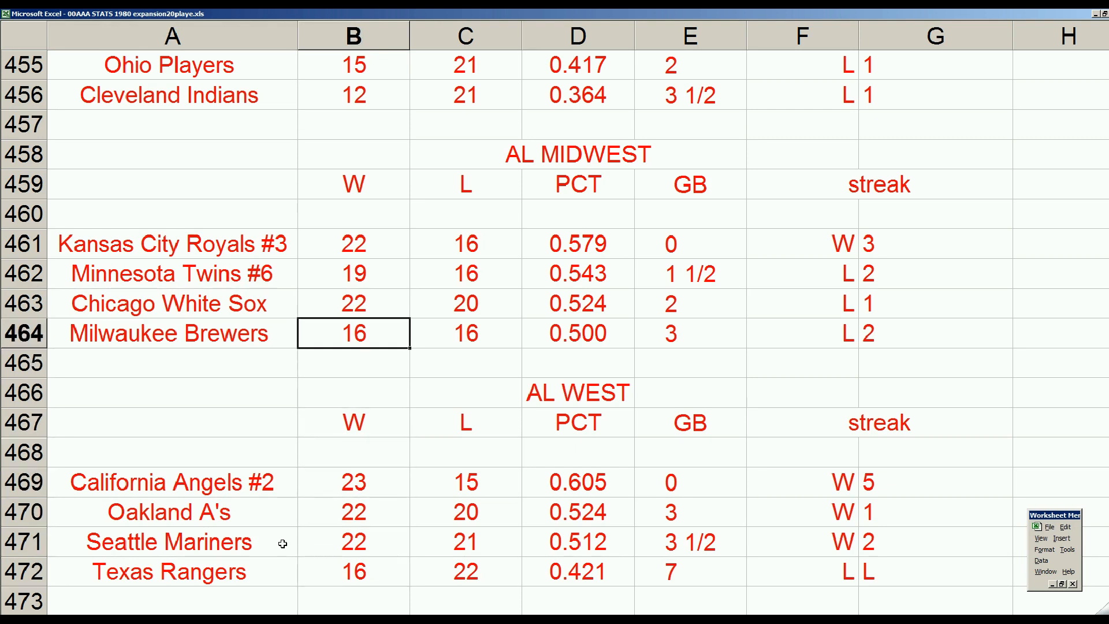
Review the win-loss records and games behind in the AL North and AL Midwest standings
key("Up")
key("Up")
key("Up")
key("Up")
key("Up")
key("Up")
key("Up")
key("Up")
key("Up")
key("Up")
key("Up")
key("Up")
key("Up")
key("Up")
key("Up")
key("Down")
key("Down")
key("Down")
key("Down")
key("Down")
key("Down")
key("Down")
key("Down")
key("Down")
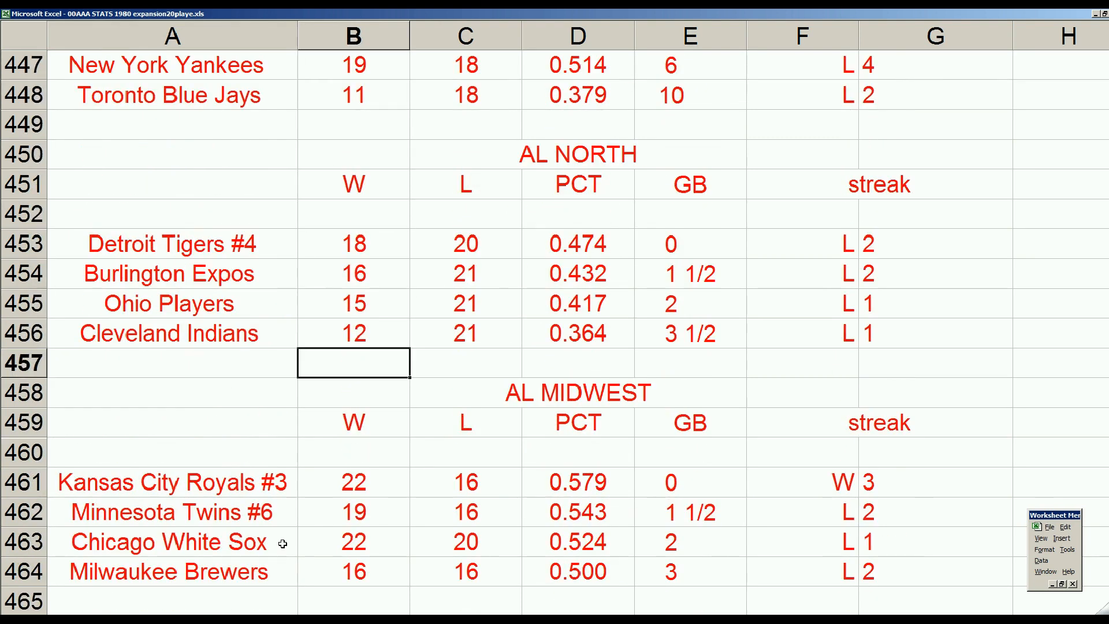
Check the records of the Baltimore Orioles and New York Yankees in the AL East standings
key("Up")
key("Up")
key("Up")
key("Up")
key("Up")
key("Up")
key("Up")
key("Up")
key("Up")
key("Up")
key("Up")
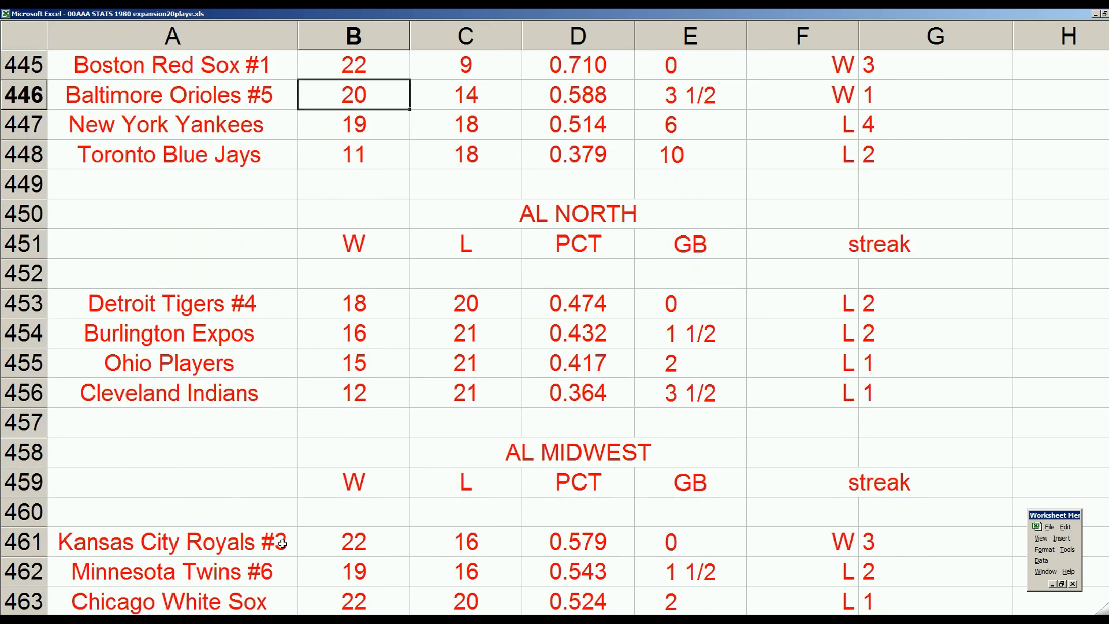
key("Down")
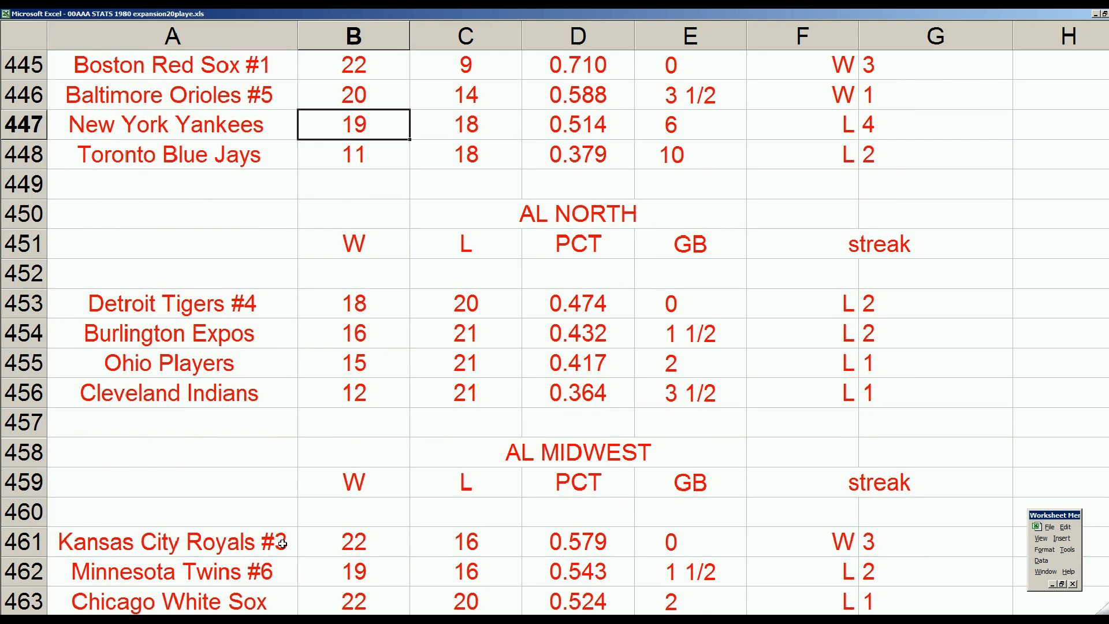
Compare the Yankees' record with those of the AL North teams and the Chicago White Sox in AL Midwest
key("Down")
key("Down")
key("Down")
key("Down")
key("Down")
key("Down")
key("Down")
key("Down")
key("Down")
key("Down")
key("Down")
key("Down")
key("Down")
key("Down")
key("Down")
key("Down")
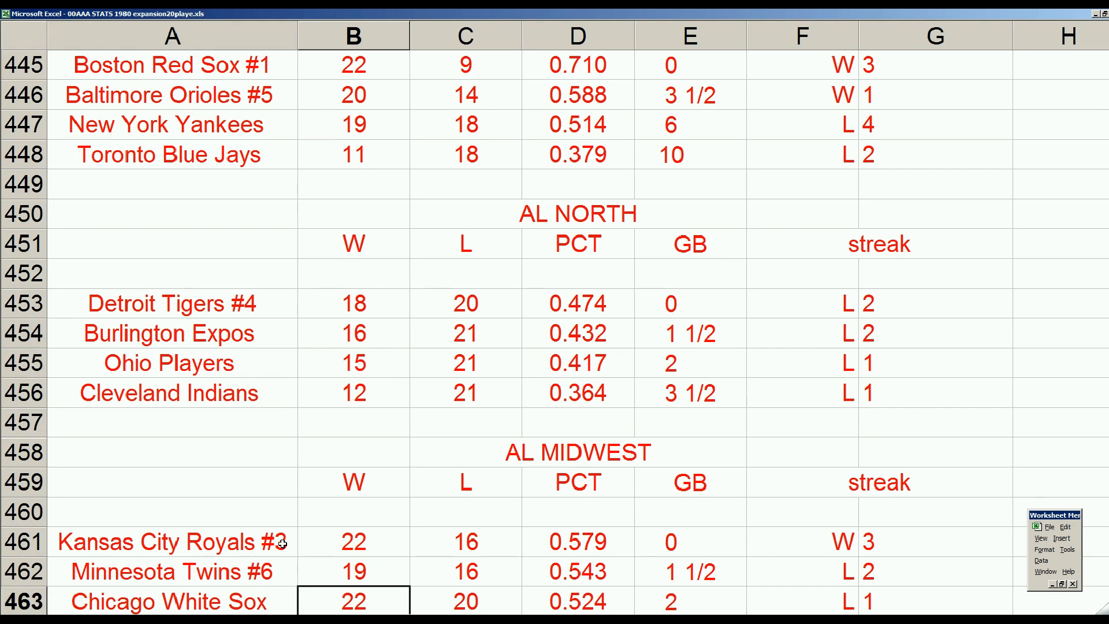
Recheck the seeded teams from AL Midwest back up to the Baltimore Orioles in AL East
key("Up")
key("Up")
key("Up")
key("Up")
key("Up")
key("Up")
key("Up")
key("Up")
key("Up")
key("Up")
key("Up")
key("Up")
key("Up")
key("Up")
key("Up")
key("Up")
key("Up")
key("Up")
key("Down")
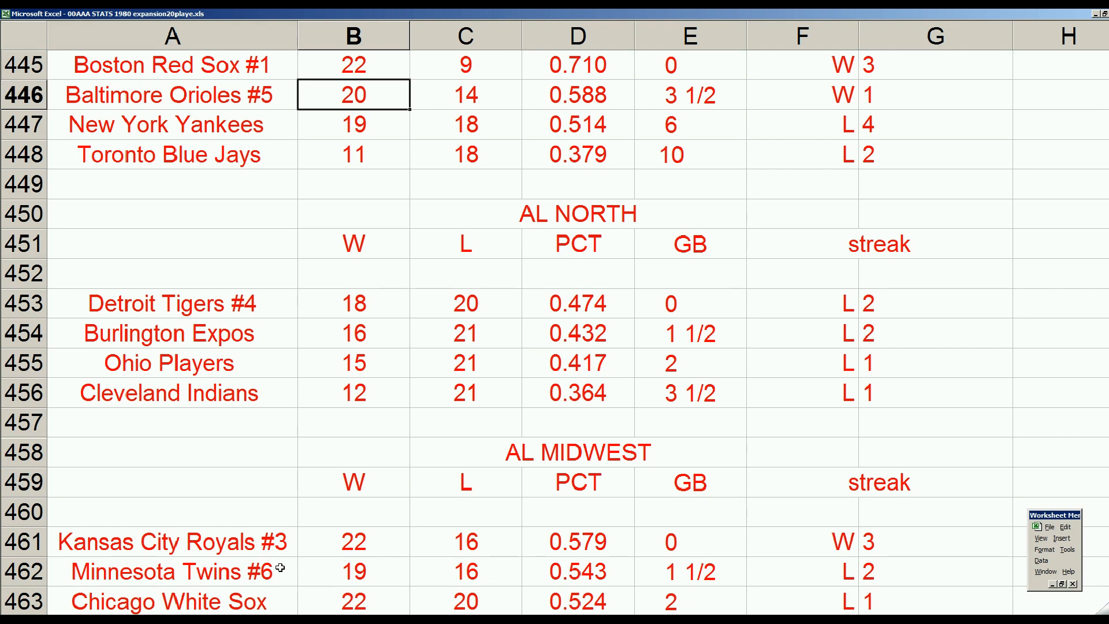
left_click(340, 456)
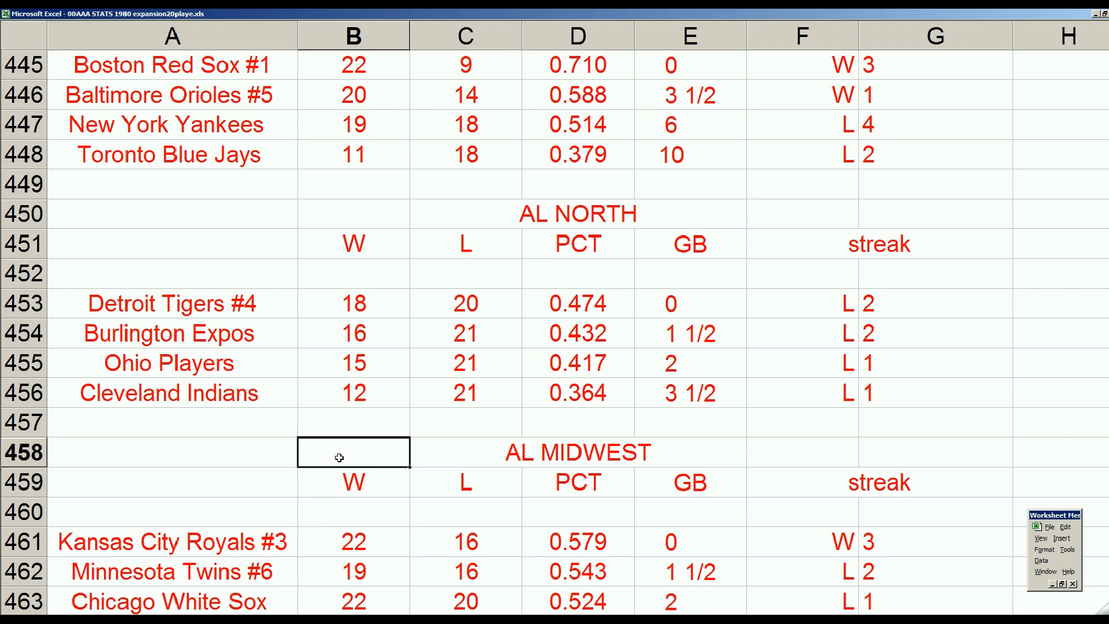